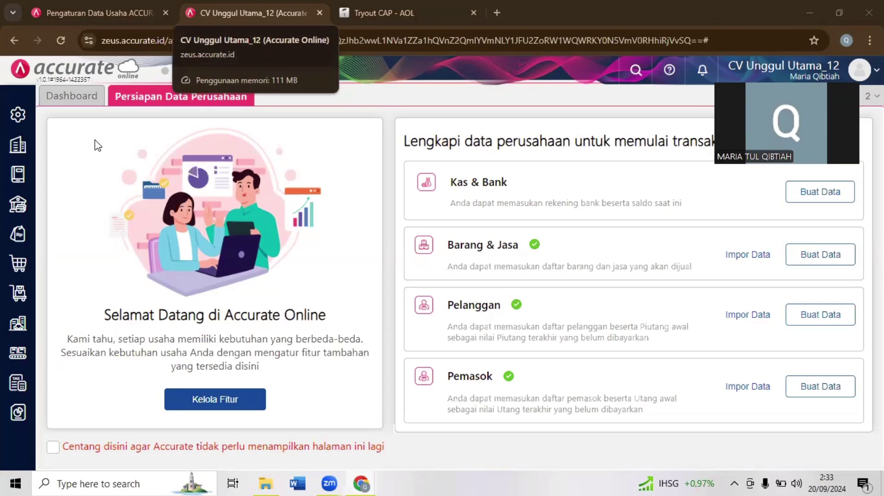
- Consult the January 2018 transactions page in the Tryout CAP quiz and open a new Permintaan Barang form in Accurate Online
{"action": "left_click", "coordinate": [384, 13]}
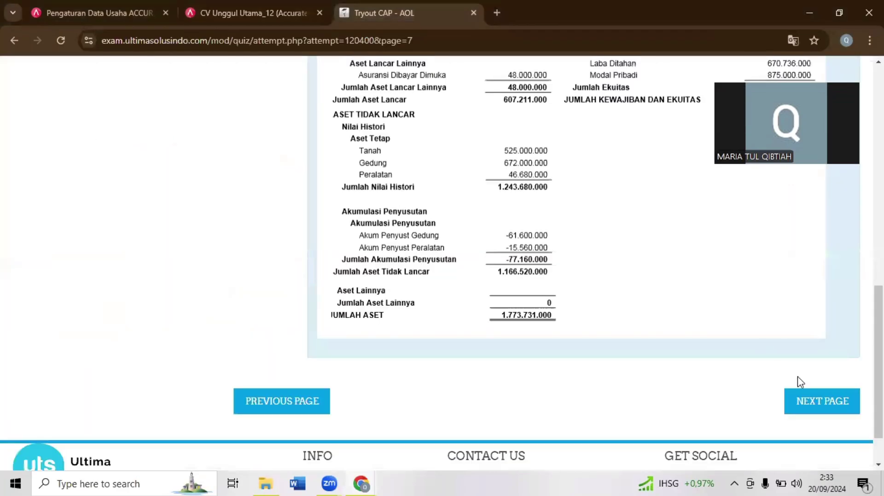
{"action": "left_click", "coordinate": [808, 396]}
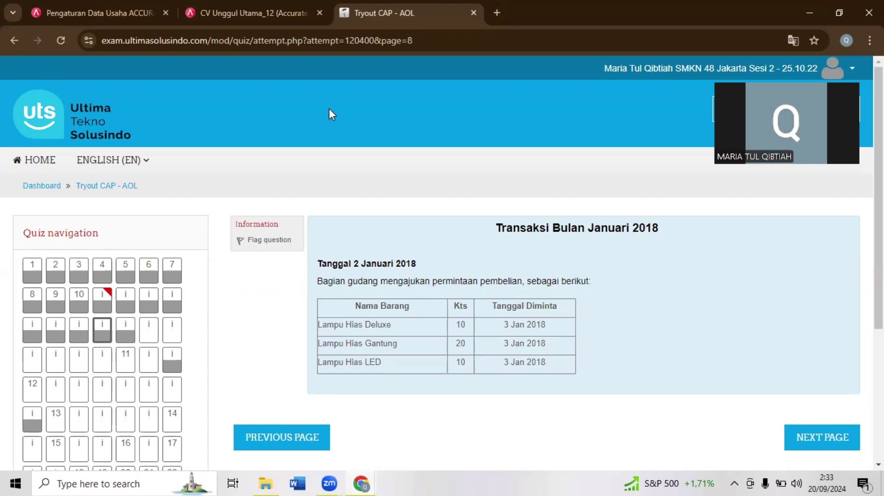
{"action": "key", "text": "ctrl+shift+Tab"}
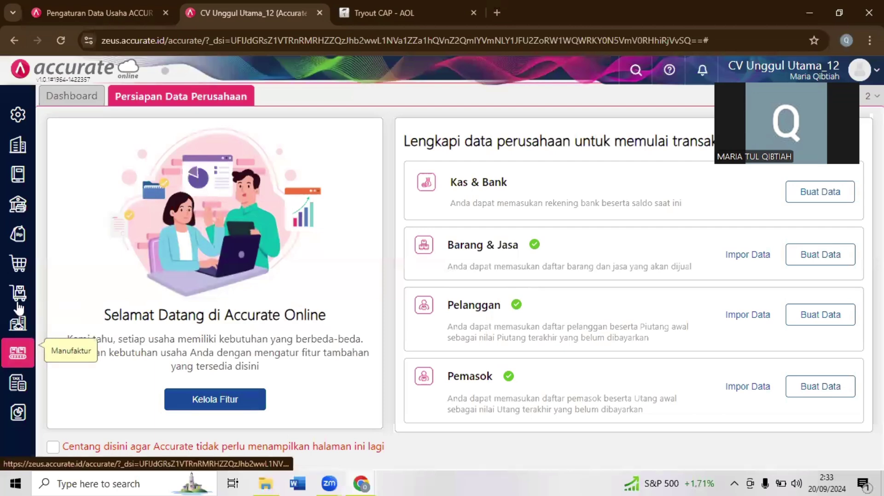
{"action": "left_click", "coordinate": [17, 298]}
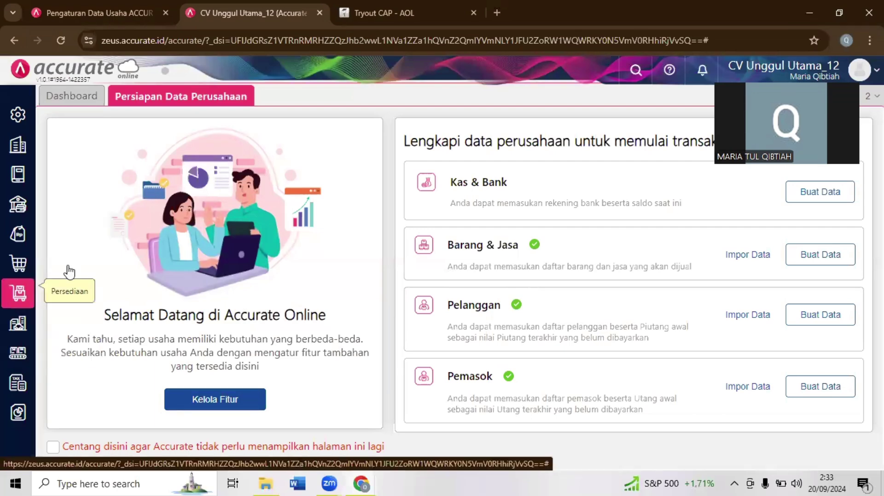
{"action": "left_click", "coordinate": [69, 268]}
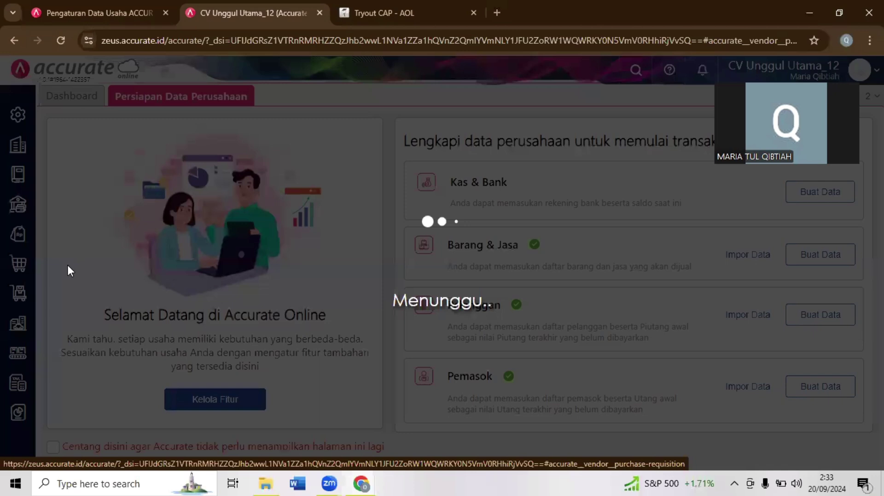
{"action": "key", "text": "ctrl+Tab"}
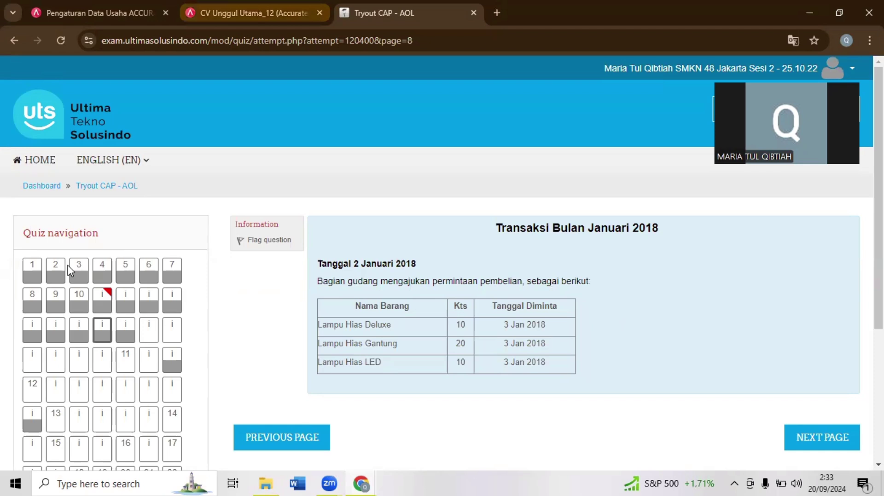
{"action": "key", "text": "ctrl+shift+Tab"}
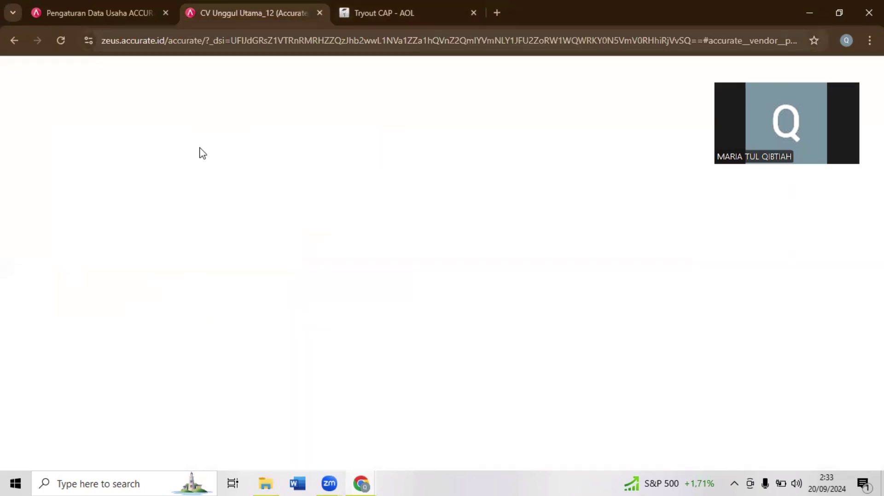
- Set the date of the new item request to 02/01/2018
{"action": "type", "text": "2_/__/____"}
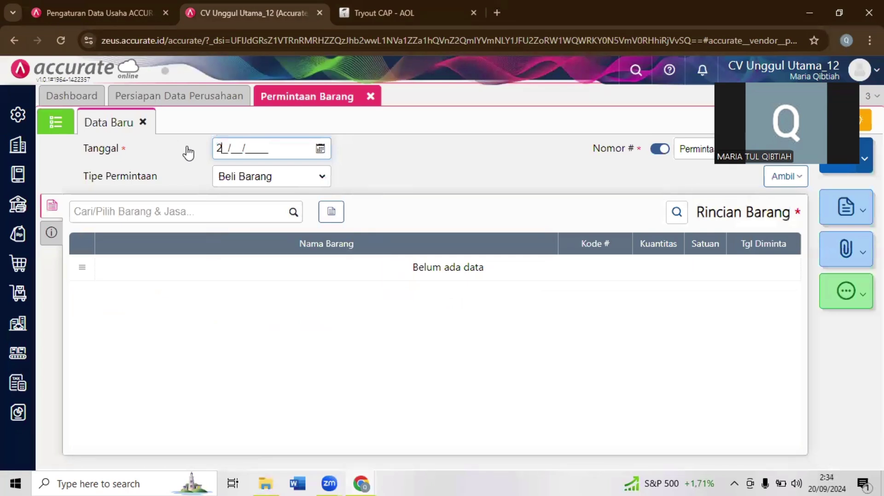
{"action": "key", "text": "BackSpace"}
{"action": "type", "text": "01"}
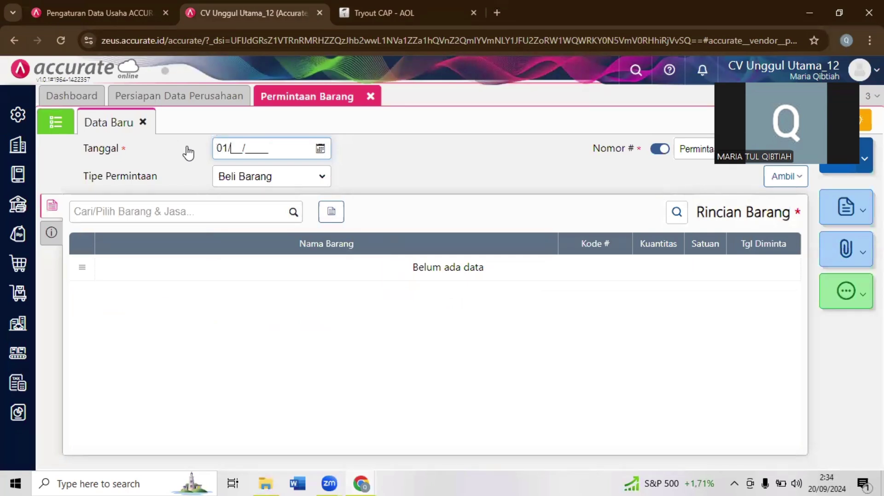
{"action": "key", "text": "BackSpace"}
{"action": "type", "text": "2/01/2021"}
{"action": "key", "text": "BackSpace"}
{"action": "key", "text": "BackSpace"}
{"action": "type", "text": "18"}
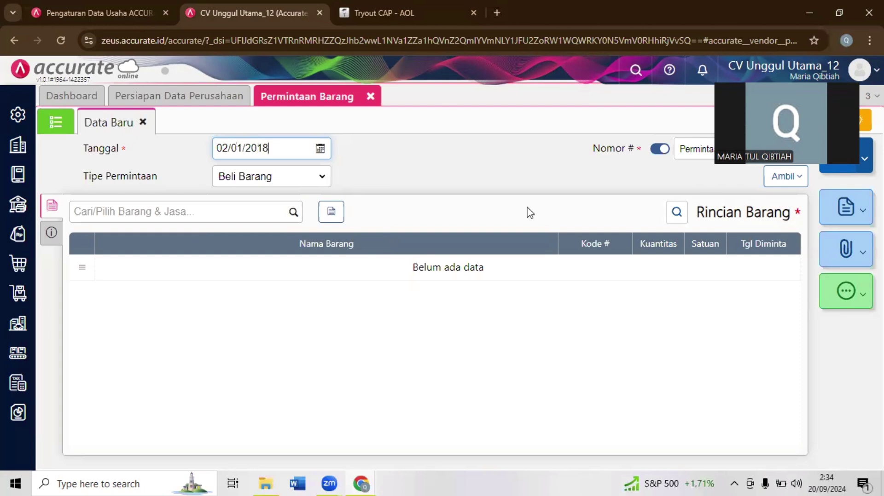
{"action": "left_click", "coordinate": [664, 244]}
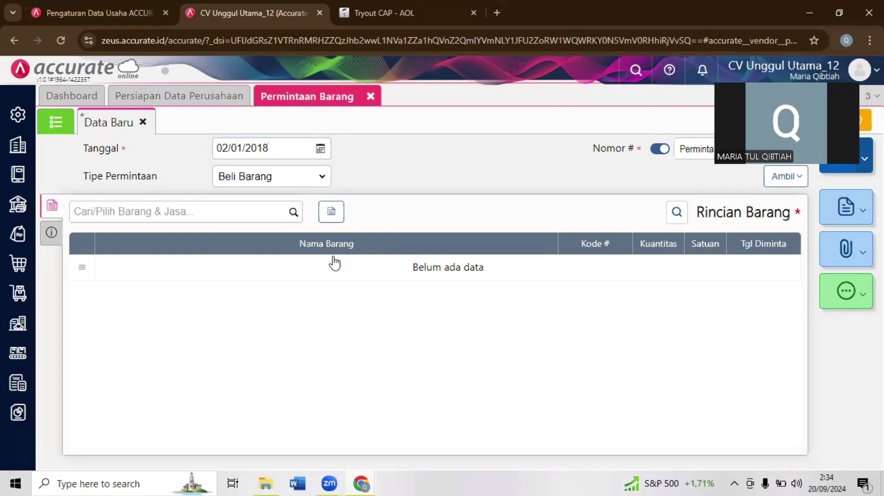
{"action": "left_click", "coordinate": [334, 263]}
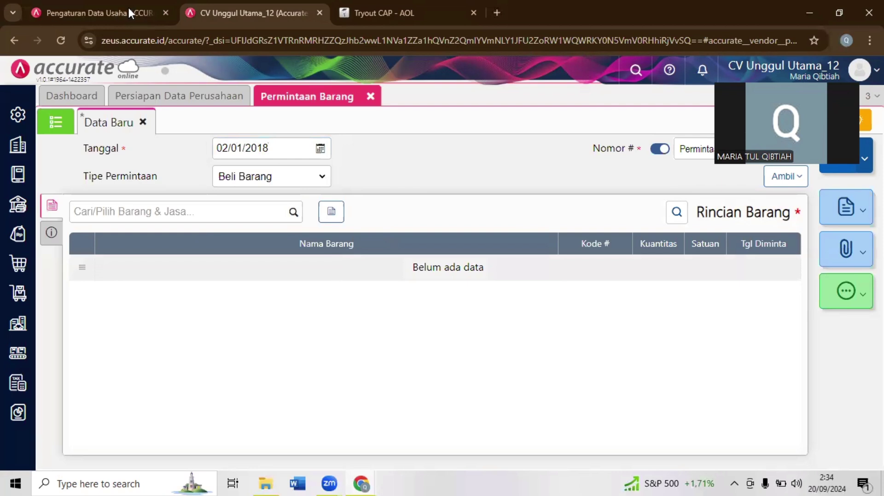
- Check the requested items in the quiz, then find "hias" and choose Lampu Hias Deluxe for the item request
{"action": "key", "text": "ctrl+Tab"}
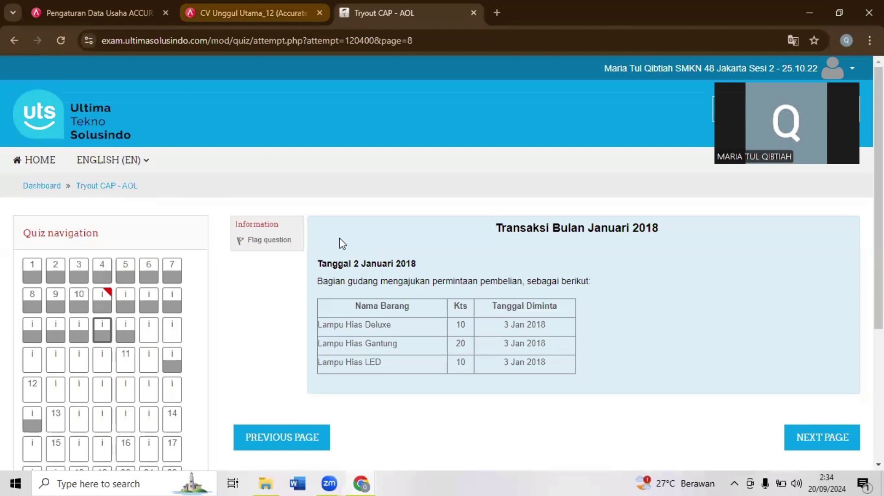
{"action": "left_click", "coordinate": [253, 13]}
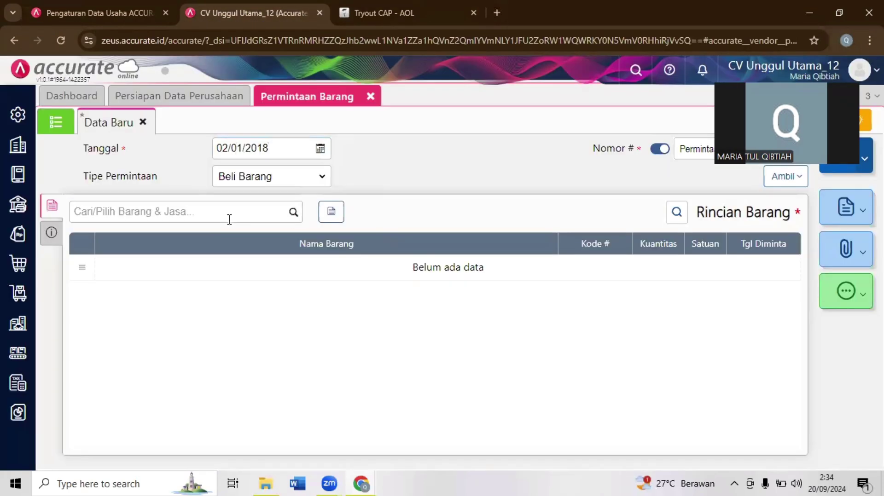
{"action": "left_click", "coordinate": [230, 219]}
{"action": "type", "text": "hia"}
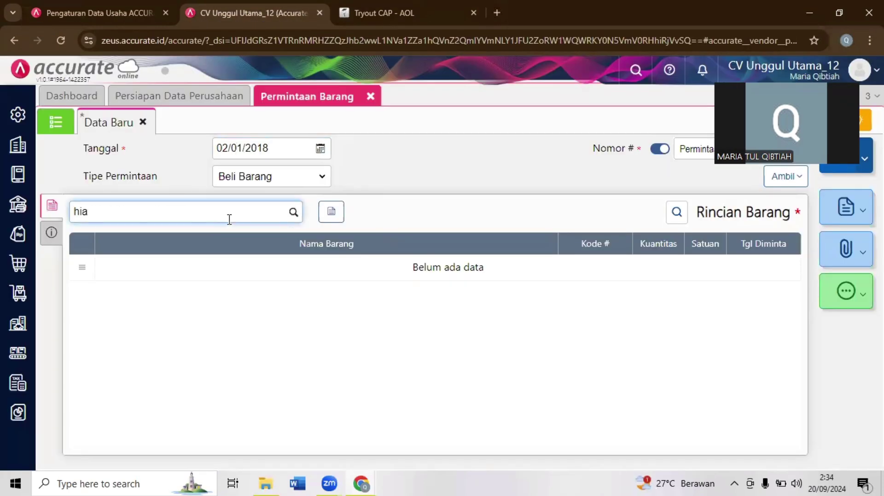
{"action": "type", "text": "s"}
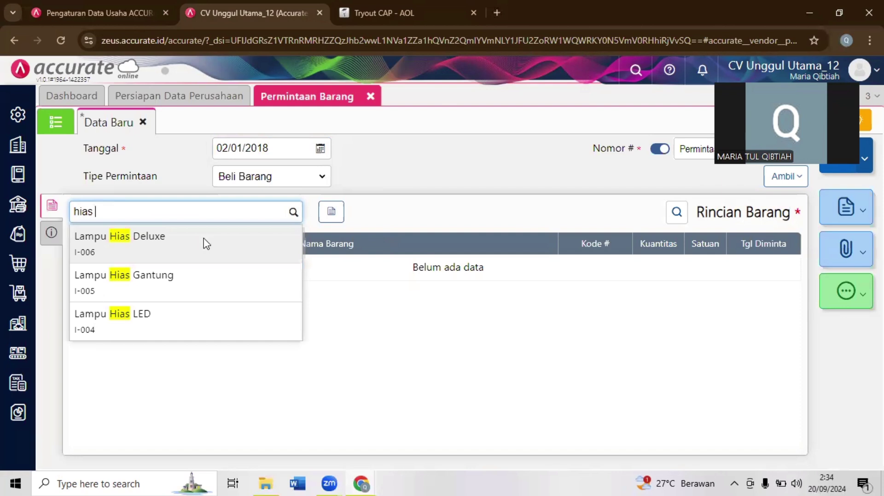
{"action": "left_click", "coordinate": [206, 244]}
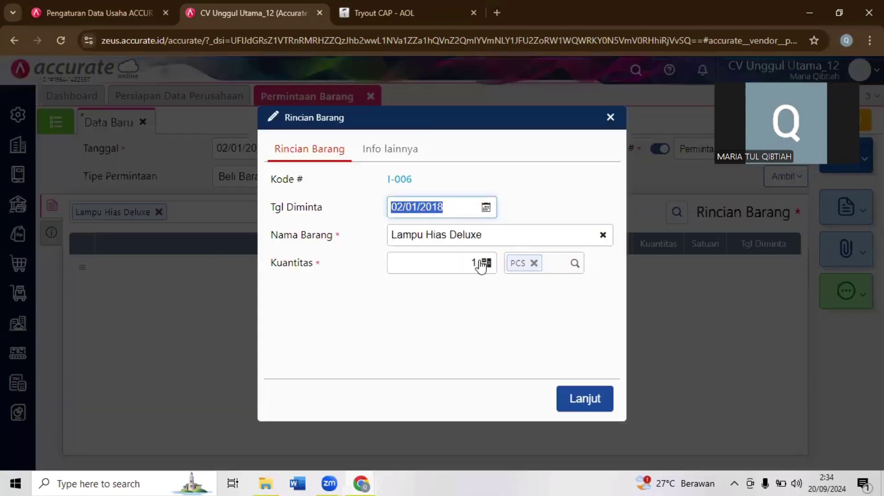
- Give Lampu Hias Deluxe a quantity of 10 and a requested date of 03/01/2018, and add it to the request
{"action": "left_click", "coordinate": [480, 266]}
{"action": "type", "text": "10"}
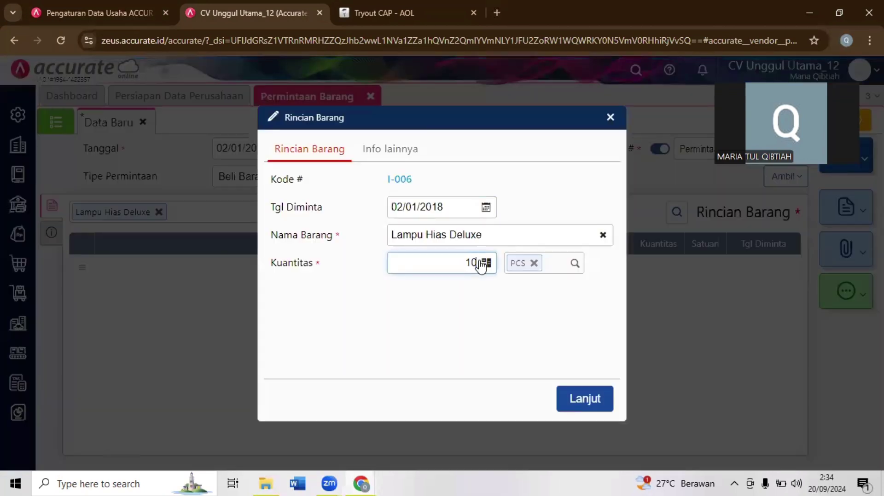
{"action": "left_click", "coordinate": [399, 209]}
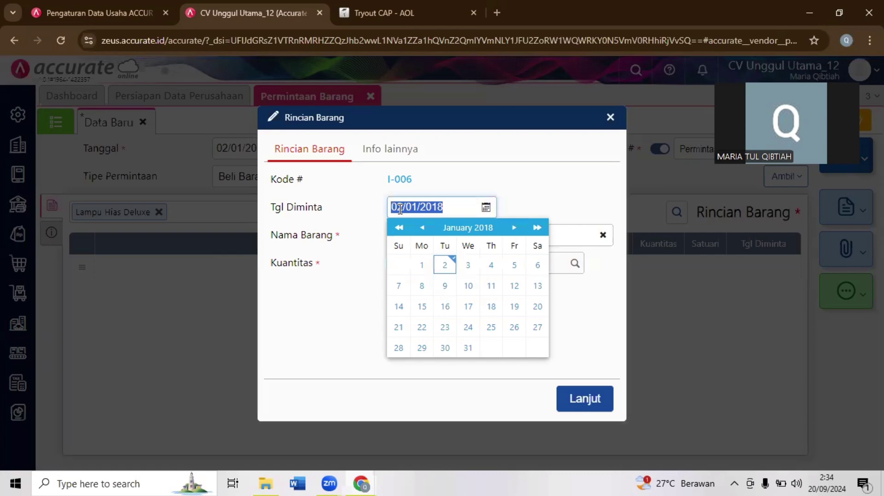
{"action": "left_click", "coordinate": [401, 208]}
{"action": "key", "text": "Delete"}
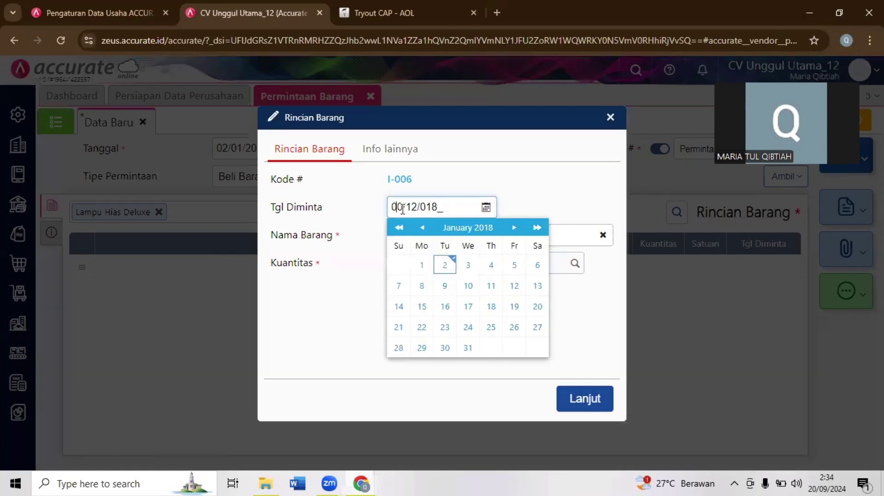
{"action": "type", "text": "3"}
{"action": "left_click", "coordinate": [592, 396]}
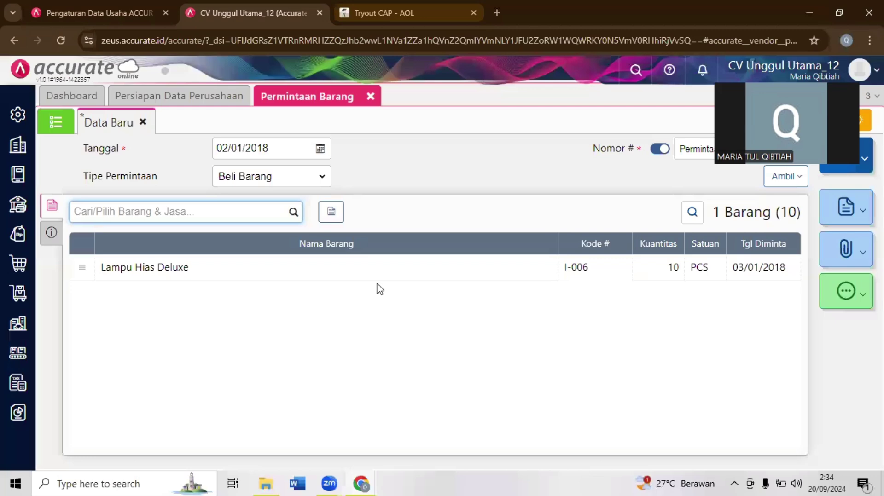
- Recheck the quiz's item table, then find "gant" and choose Lampu Hias Gantung for the item request
{"action": "key", "text": "ctrl+Tab"}
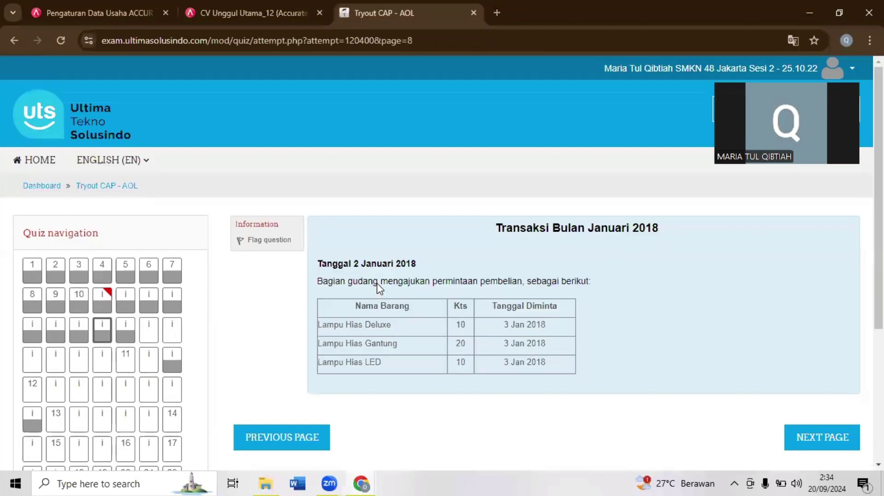
{"action": "key", "text": "ctrl+shift+Tab"}
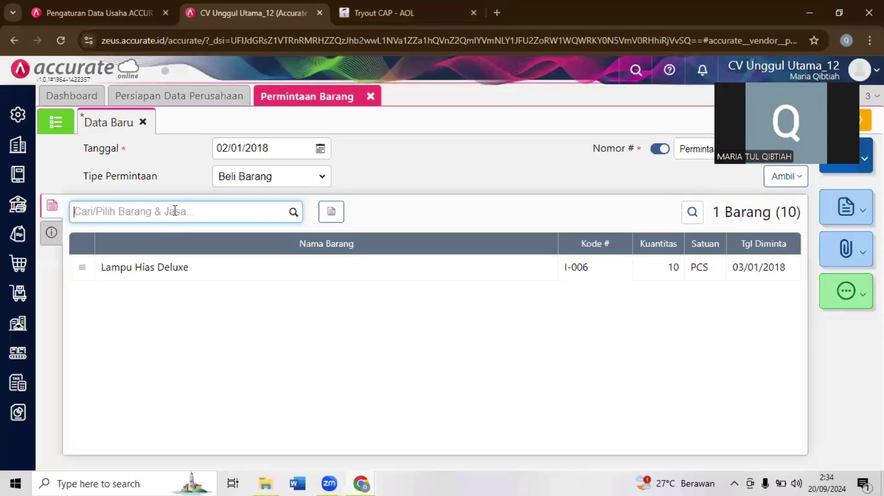
{"action": "type", "text": "gand"}
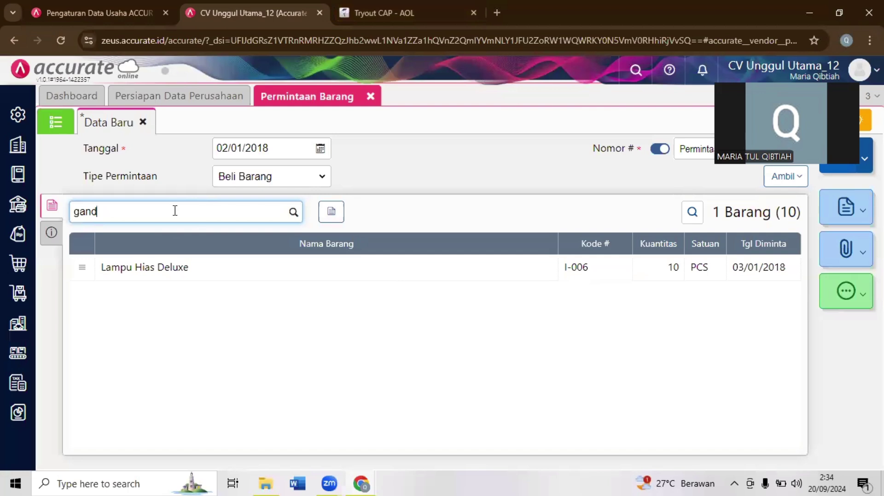
{"action": "key", "text": "BackSpace"}
{"action": "type", "text": "t"}
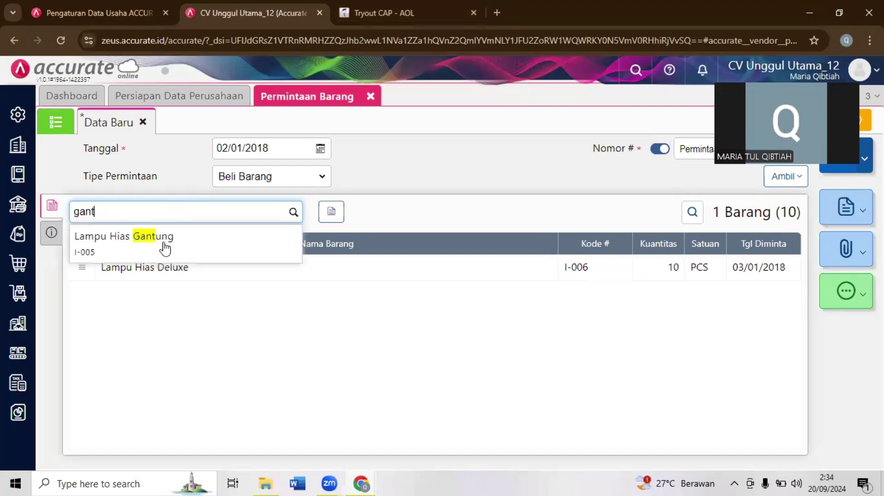
{"action": "key", "text": "Return"}
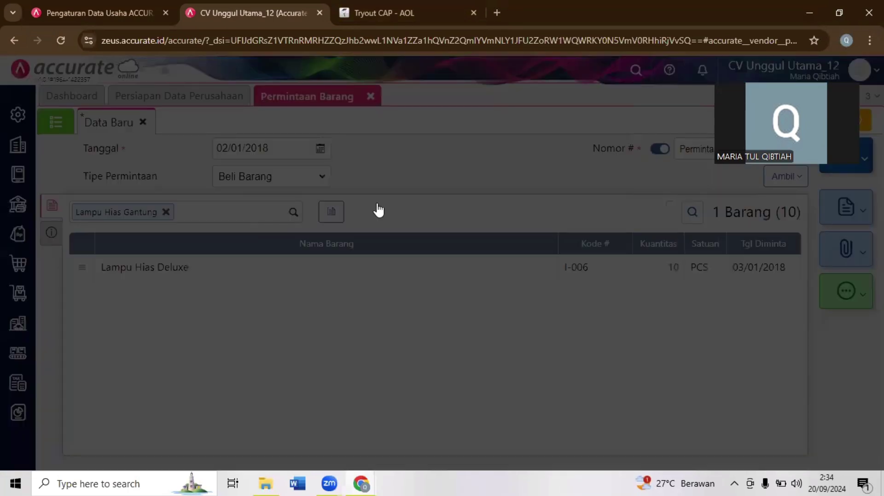
- Give Lampu Hias Gantung a requested date of 03/01/2018 and a quantity of 20, and add it to the request
{"action": "left_click", "coordinate": [403, 207]}
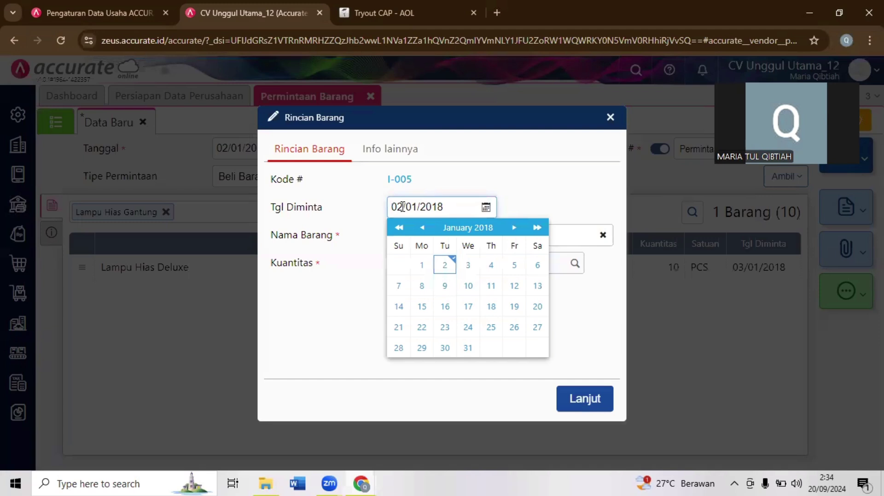
{"action": "key", "text": "BackSpace"}
{"action": "type", "text": "3"}
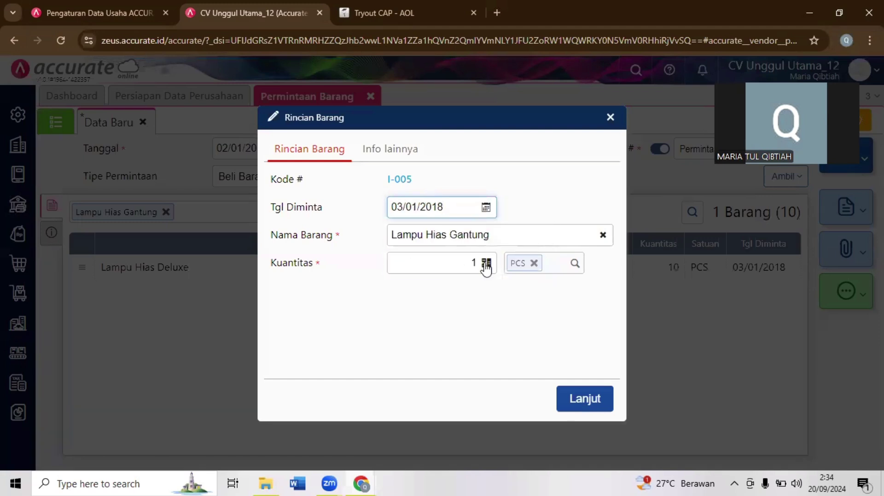
{"action": "left_click", "coordinate": [485, 263]}
{"action": "type", "text": "20"}
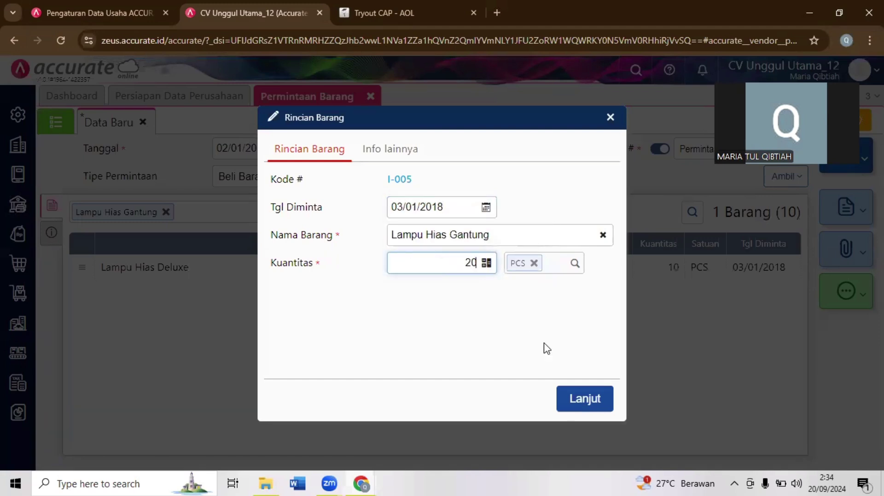
{"action": "left_click", "coordinate": [578, 398]}
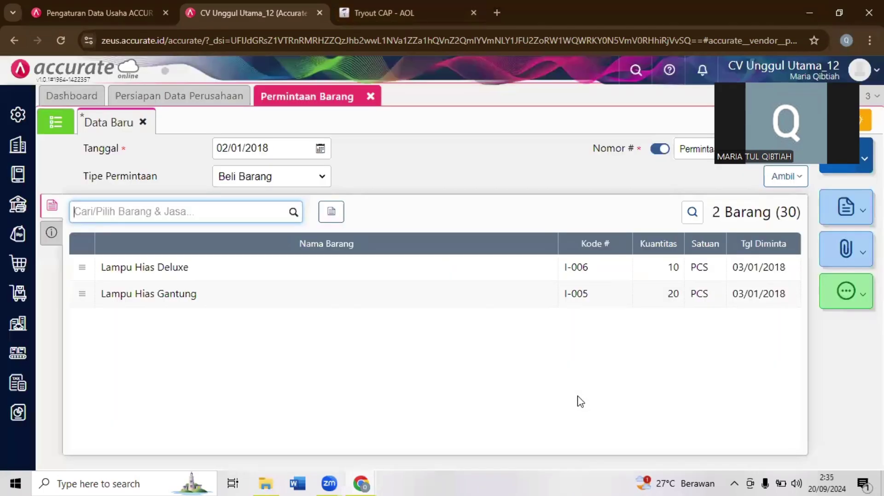
- Check the quiz's item table again, then find "led" and choose Lampu Hias LED for the item request
{"action": "left_click", "coordinate": [126, 8]}
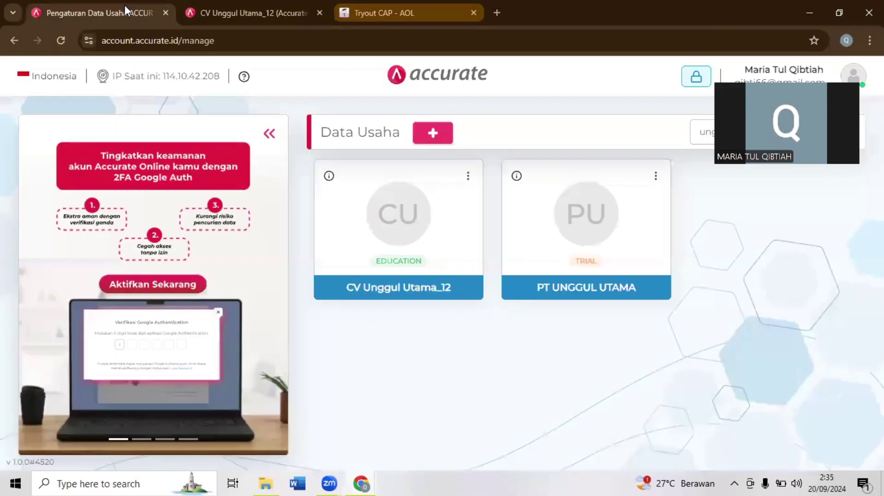
{"action": "key", "text": "ctrl+shift+Tab"}
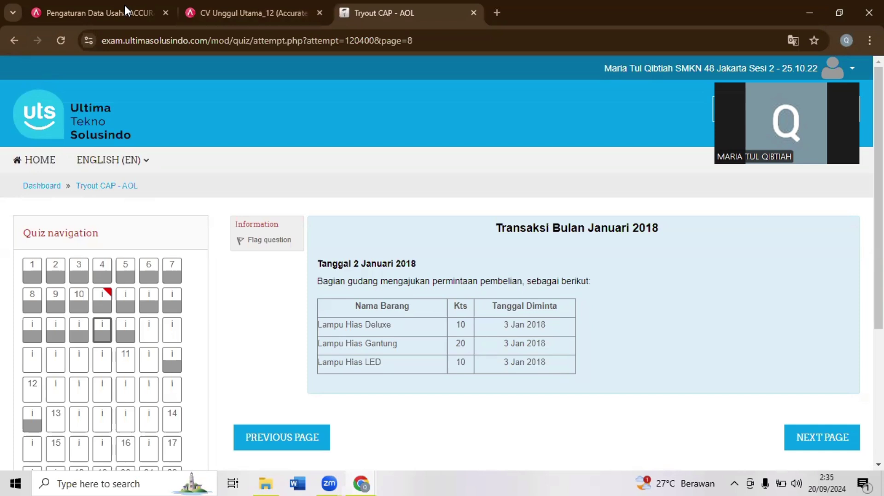
{"action": "left_click", "coordinate": [95, 9]}
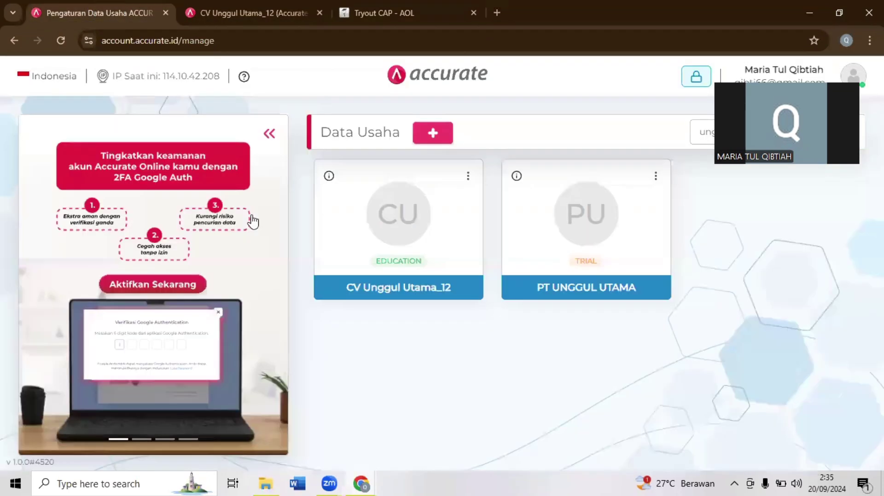
{"action": "key", "text": "ctrl+Tab"}
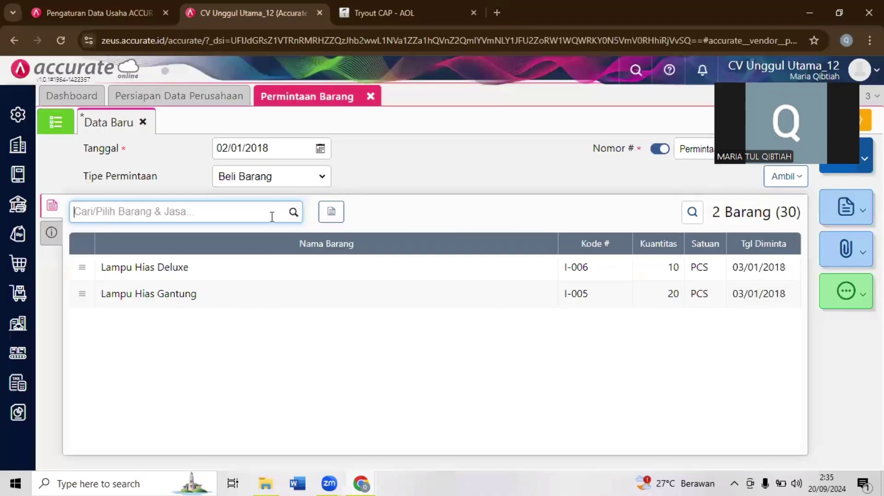
{"action": "type", "text": "led"}
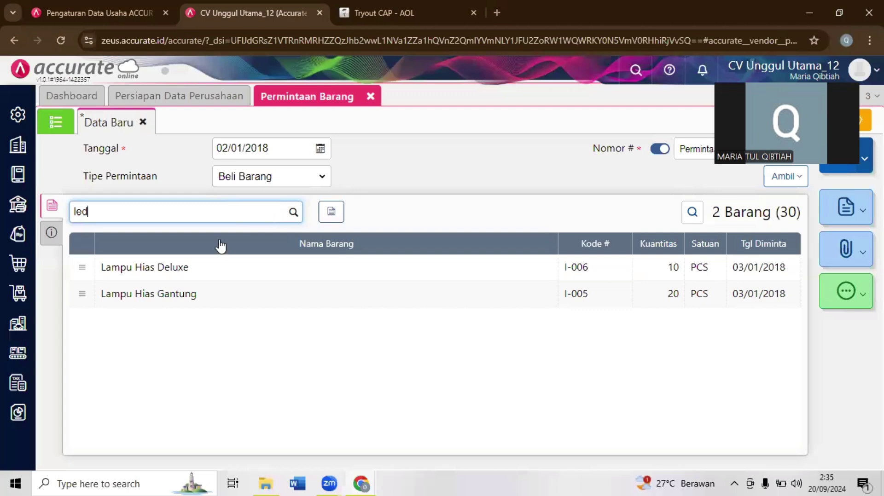
{"action": "left_click", "coordinate": [195, 251]}
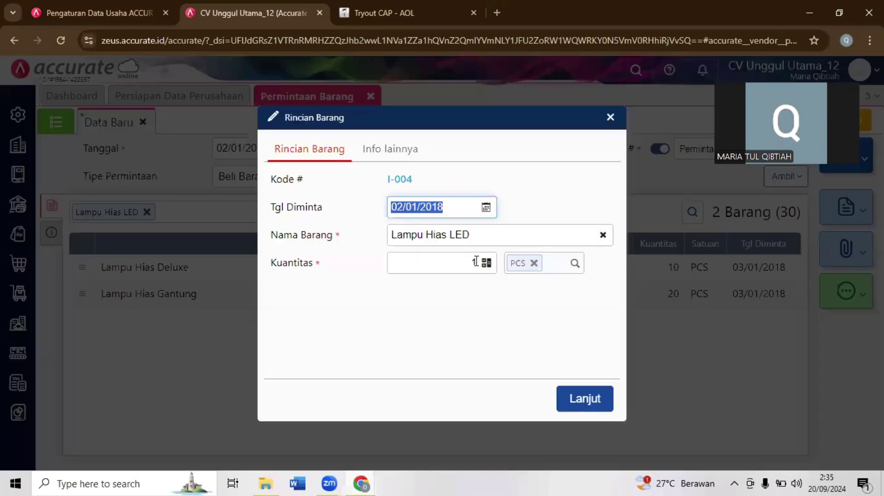
- Add Lampu Hias LED with a quantity of 10 and a requested date of 03/01/2018, and save the item request
{"action": "left_click", "coordinate": [475, 261]}
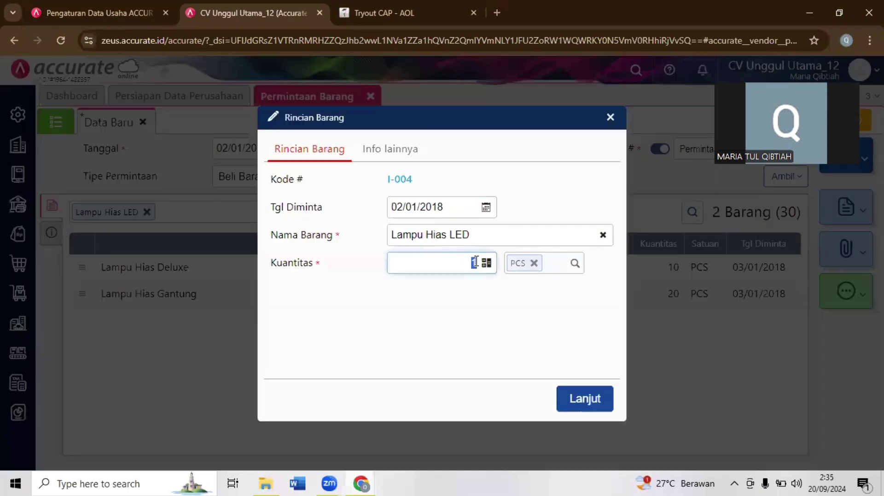
{"action": "type", "text": "10"}
{"action": "left_click", "coordinate": [404, 205]}
{"action": "key", "text": "ctrl+a"}
{"action": "type", "text": "0"}
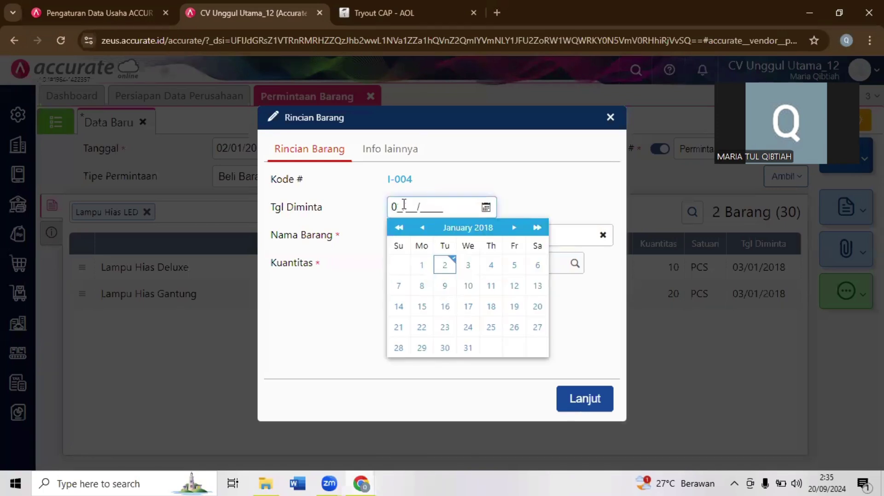
{"action": "type", "text": "2"}
{"action": "key", "text": "BackSpace"}
{"action": "type", "text": "3/01/202"}
{"action": "key", "text": "BackSpace"}
{"action": "type", "text": "18"}
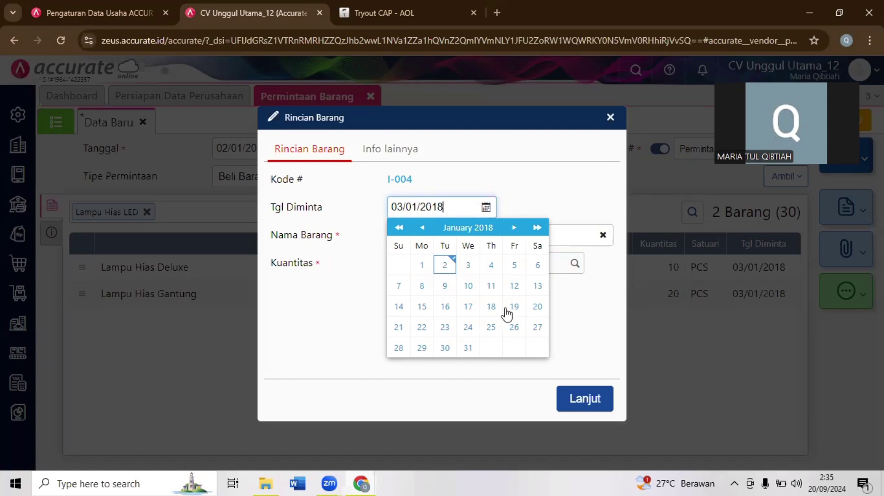
{"action": "left_click", "coordinate": [584, 399]}
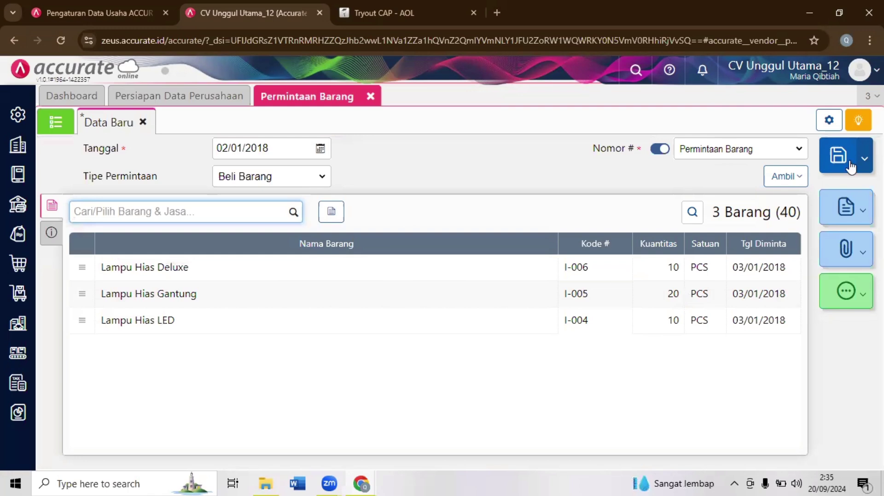
{"action": "left_click", "coordinate": [838, 157]}
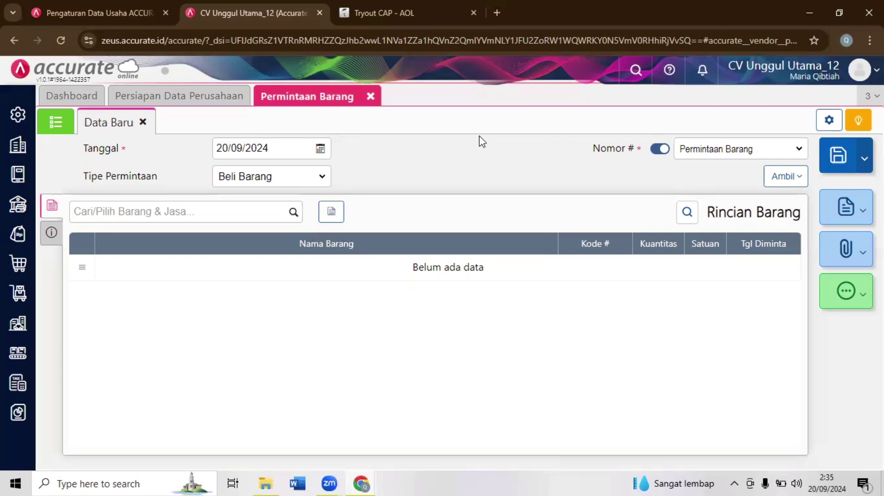
- Set the Pajak Pertambahan Nilai tax to 10% and save it, then close the Pajak and Permintaan Barang pages
{"action": "left_click", "coordinate": [21, 146]}
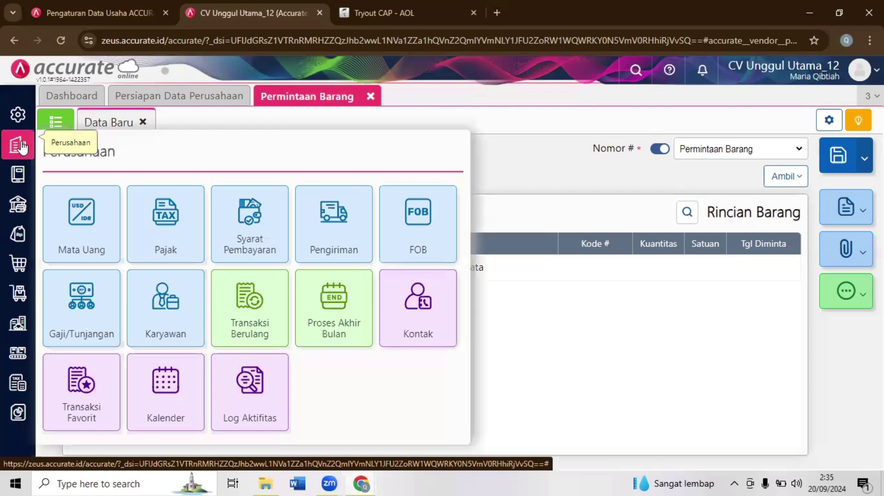
{"action": "left_click", "coordinate": [172, 221]}
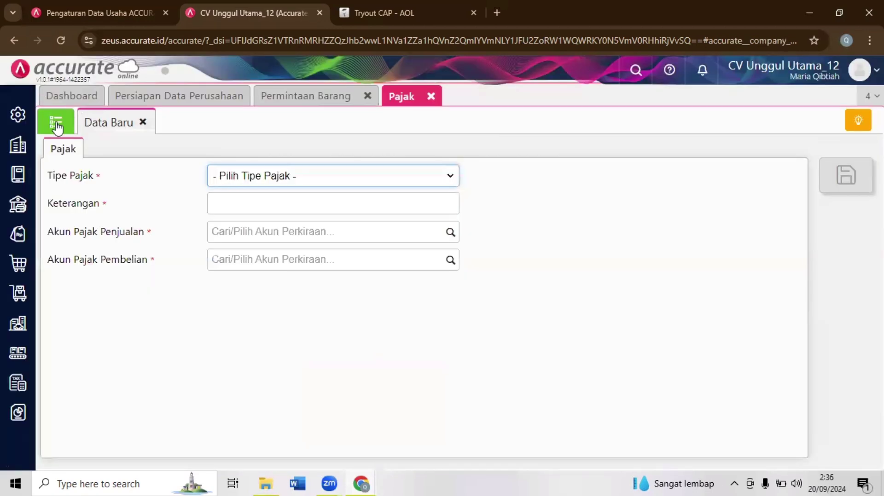
{"action": "left_click", "coordinate": [55, 124]}
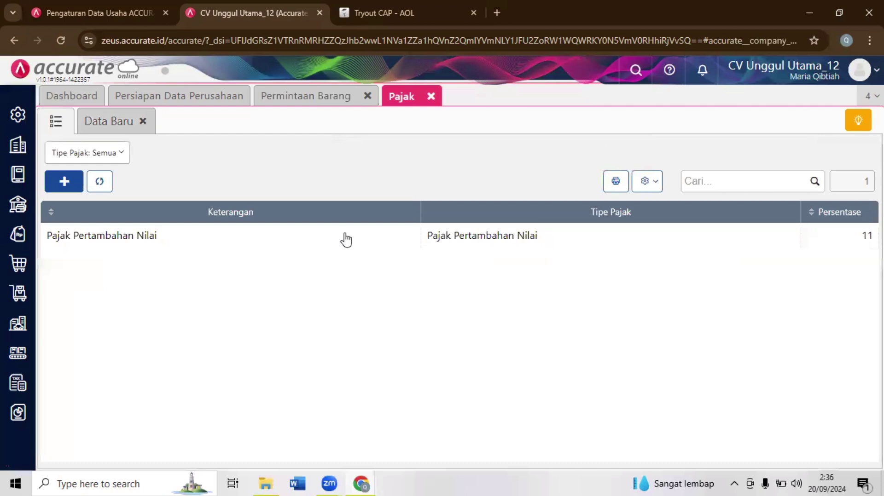
{"action": "left_click", "coordinate": [347, 238]}
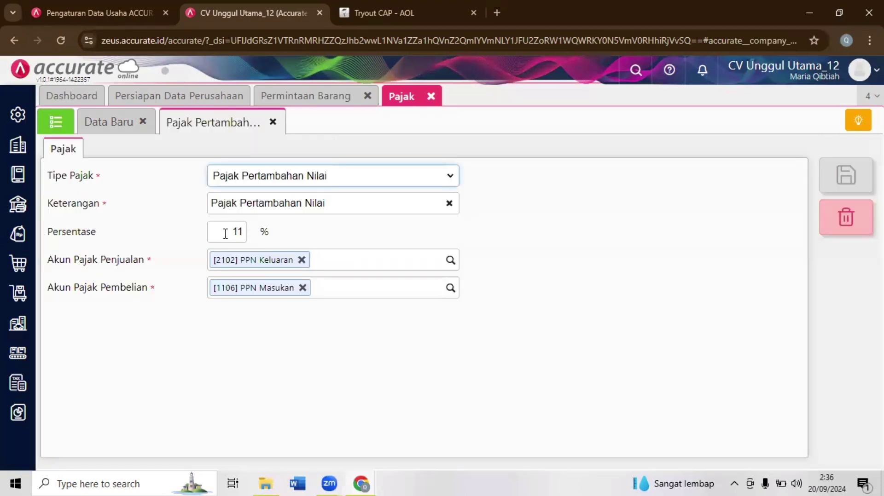
{"action": "left_click", "coordinate": [251, 233]}
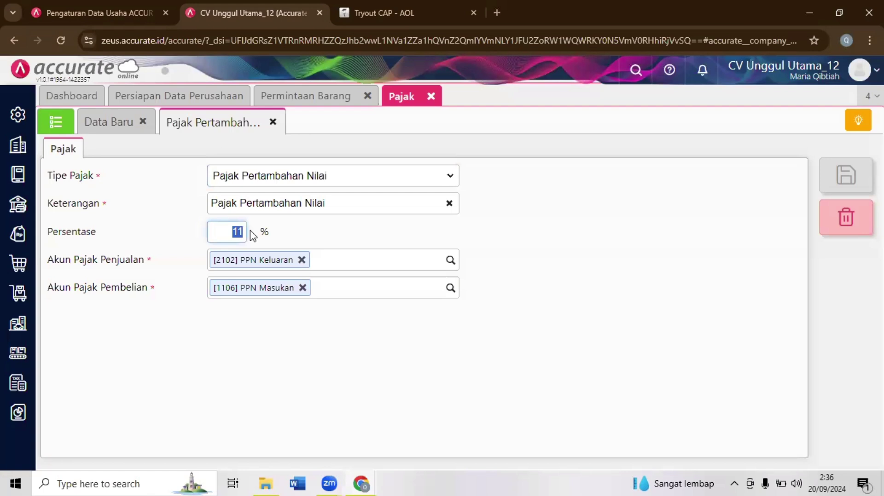
{"action": "type", "text": "10"}
{"action": "left_click", "coordinate": [849, 175]}
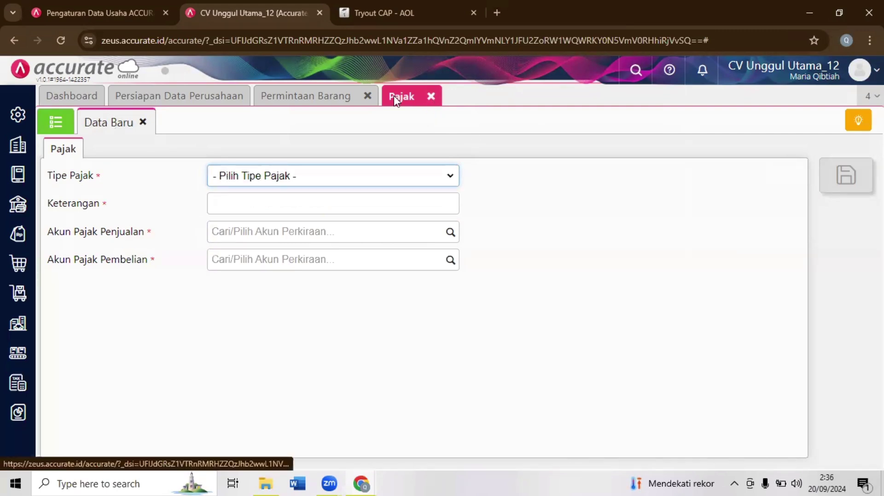
{"action": "left_click", "coordinate": [431, 96]}
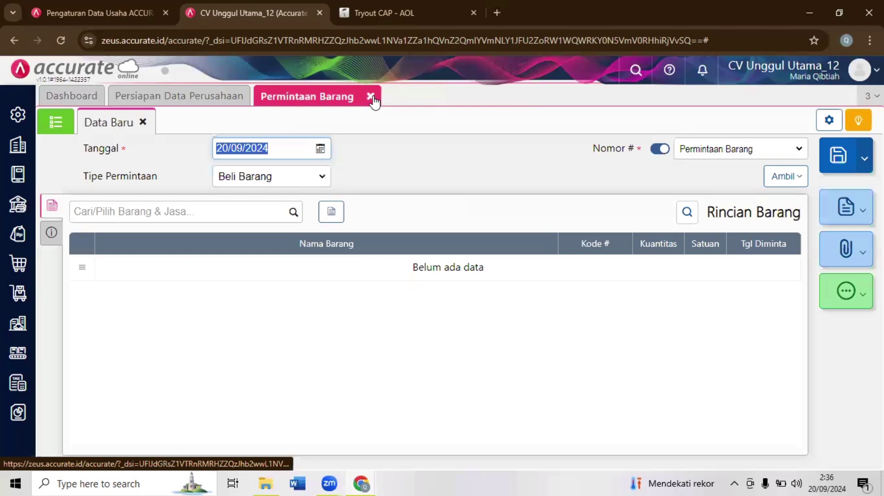
{"action": "left_click", "coordinate": [371, 97]}
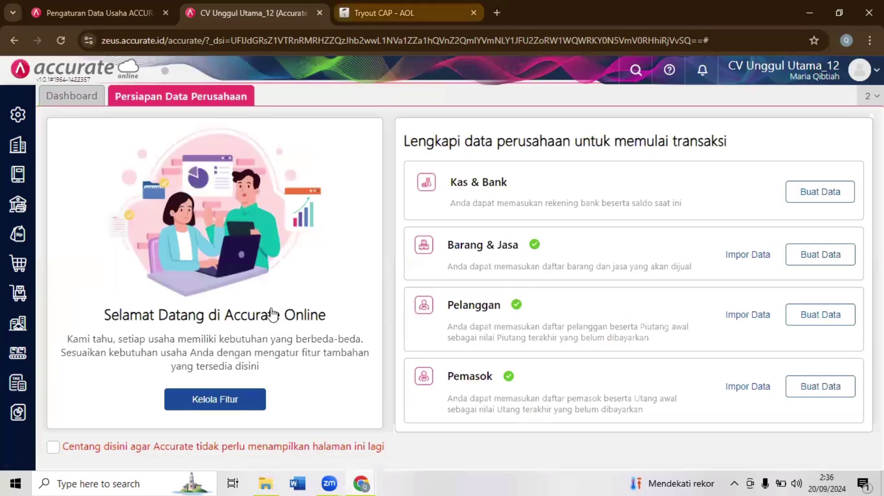
- Advance the Tryout CAP quiz to its next page and read the 3 January 2018 purchase order details
{"action": "key", "text": "ctrl+Tab"}
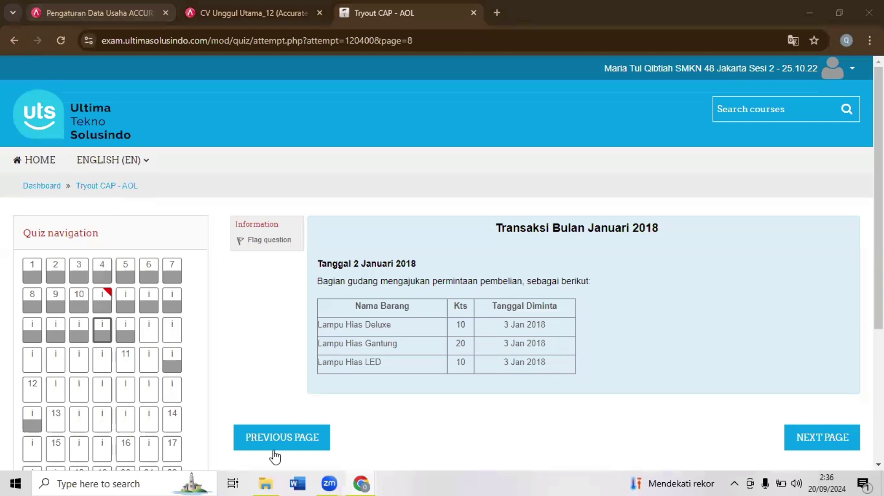
{"action": "left_click", "coordinate": [818, 440]}
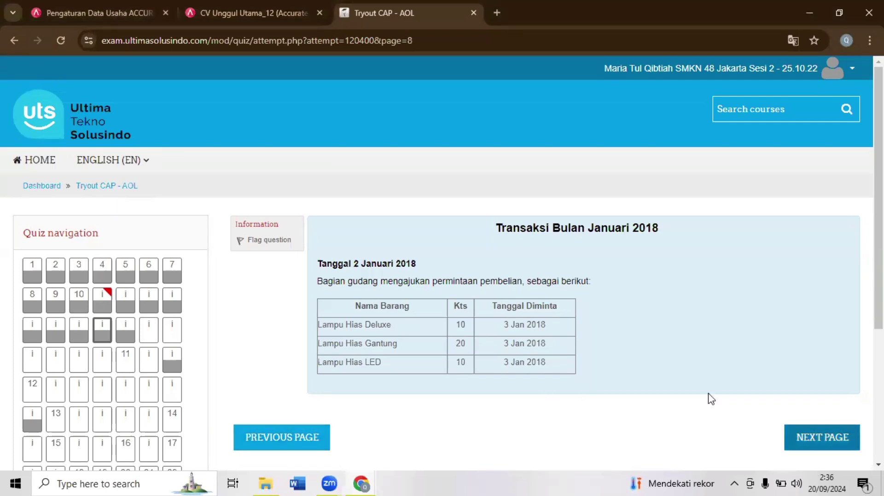
{"action": "left_click", "coordinate": [273, 247]}
{"action": "left_click", "coordinate": [848, 434]}
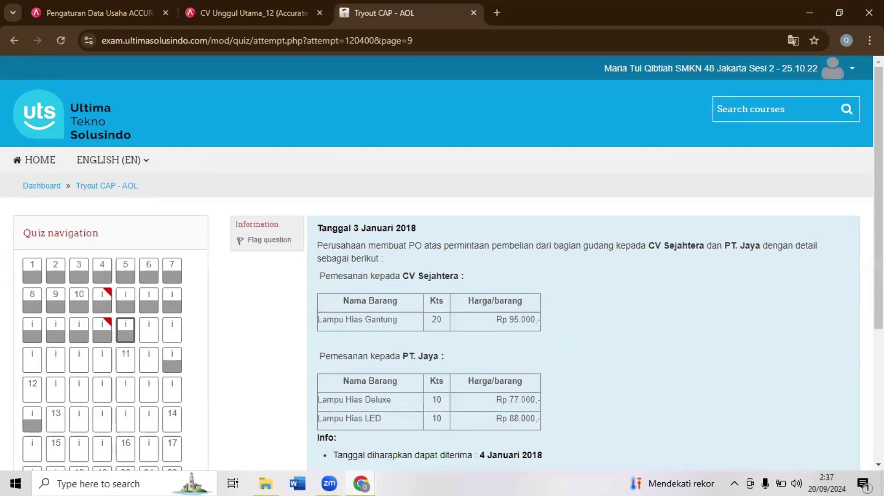
{"action": "scroll", "coordinate": [442, 262], "scroll_direction": "down", "scroll_amount": 2}
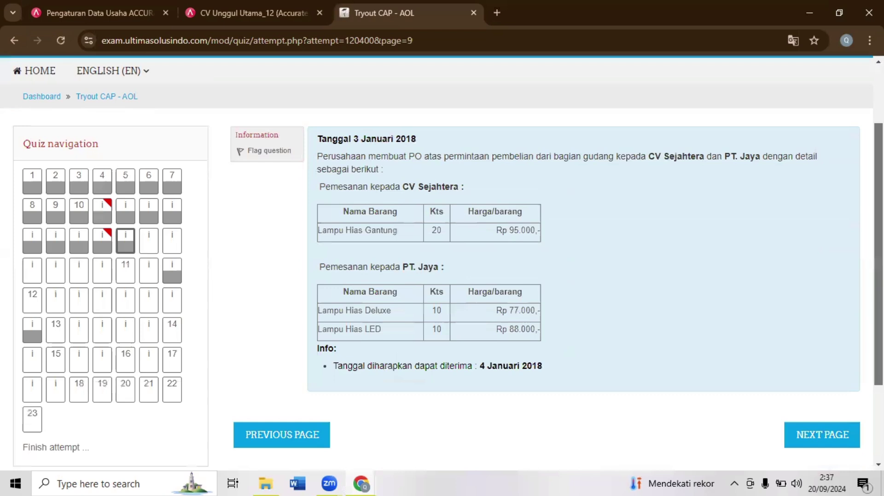
{"action": "scroll", "coordinate": [442, 263], "scroll_direction": "up", "scroll_amount": 1}
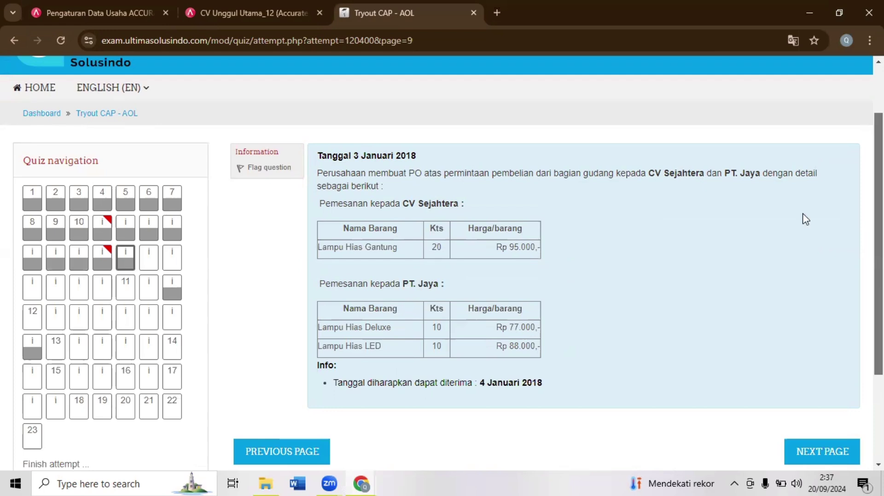
- Open a new Pesanan Pembelian in Accurate Online and check the supplier of the first order in the quiz
{"action": "key", "text": "ctrl+shift+Tab"}
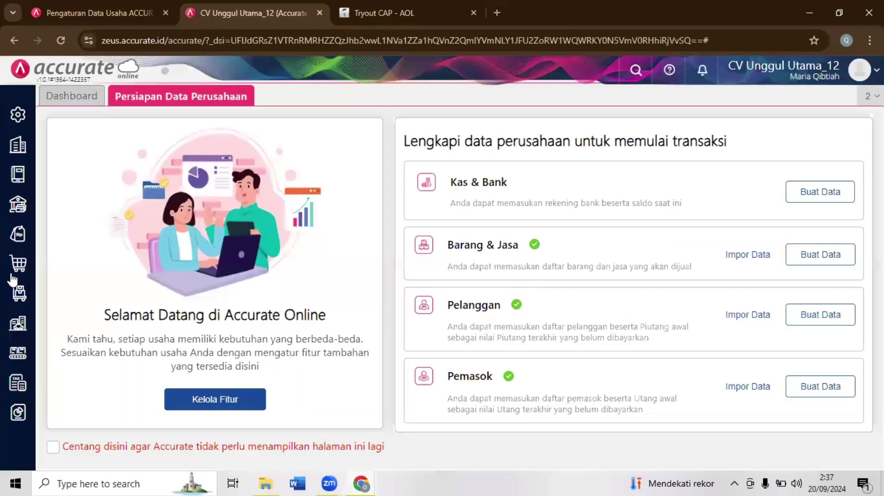
{"action": "mouse_move", "coordinate": [14, 271]}
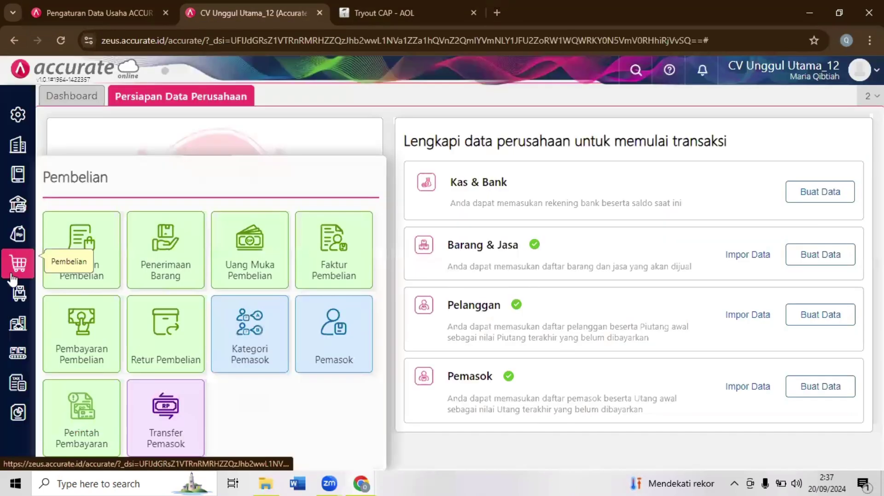
{"action": "left_click", "coordinate": [70, 252]}
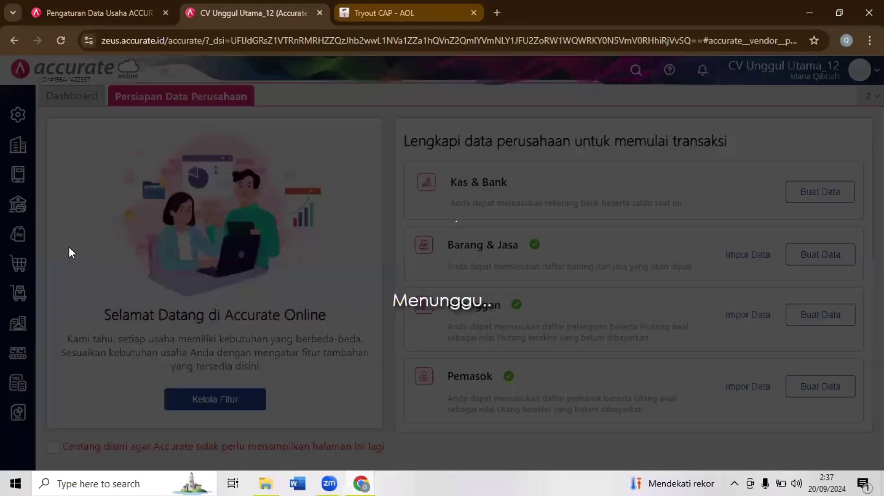
{"action": "key", "text": "ctrl+Tab"}
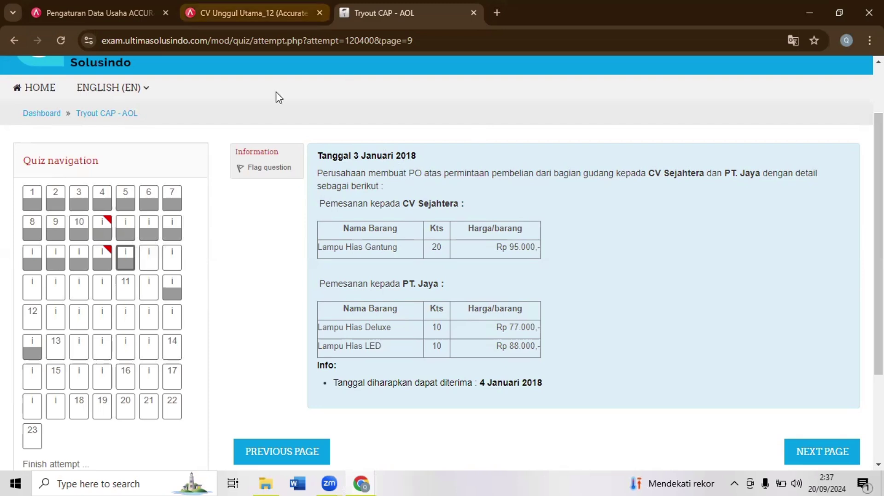
{"action": "key", "text": "ctrl+shift+Tab"}
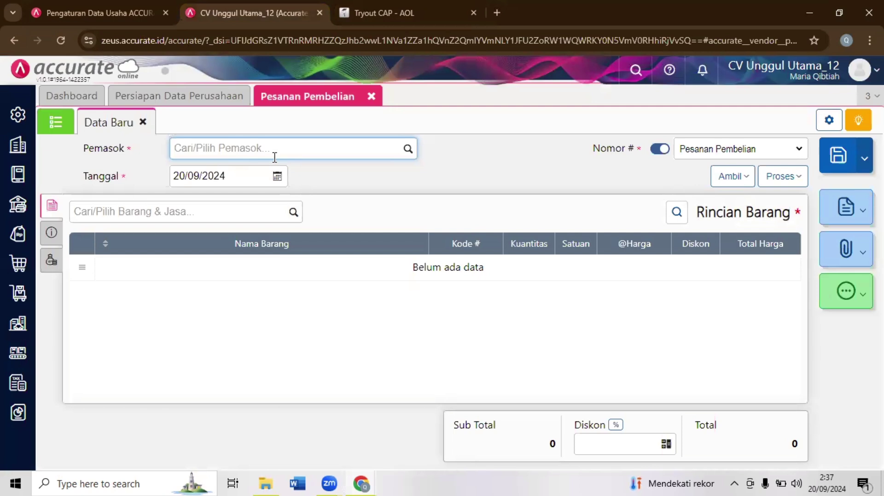
- Find "seja" and choose CV. Sejahtera as the purchase order's supplier, and set the order date to 03/01/2018
{"action": "type", "text": "seja"}
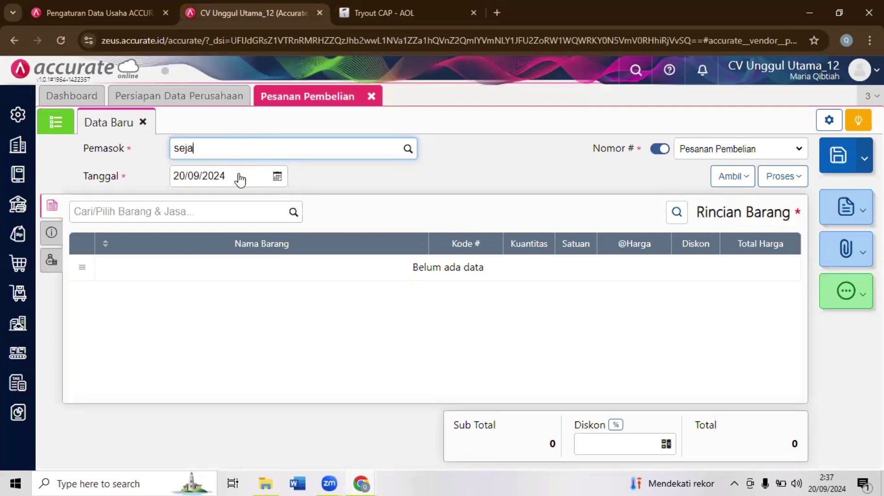
{"action": "left_click", "coordinate": [219, 173]}
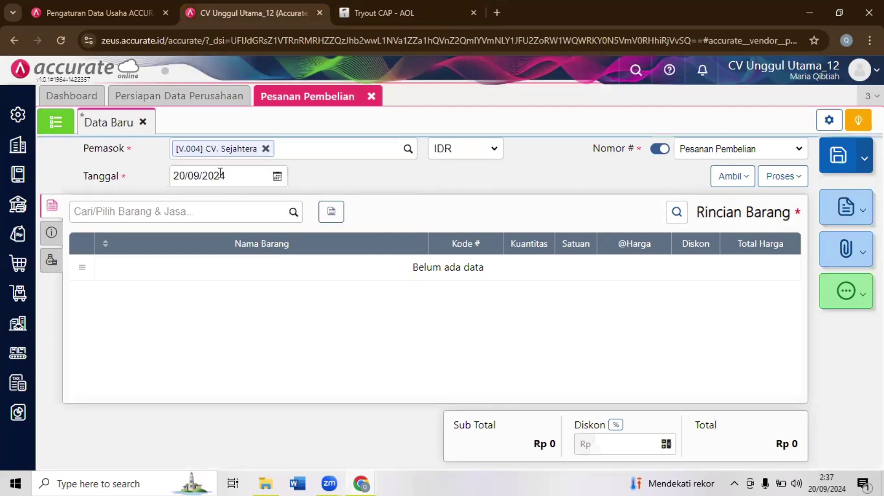
{"action": "left_click", "coordinate": [220, 173]}
{"action": "type", "text": "03/01/"}
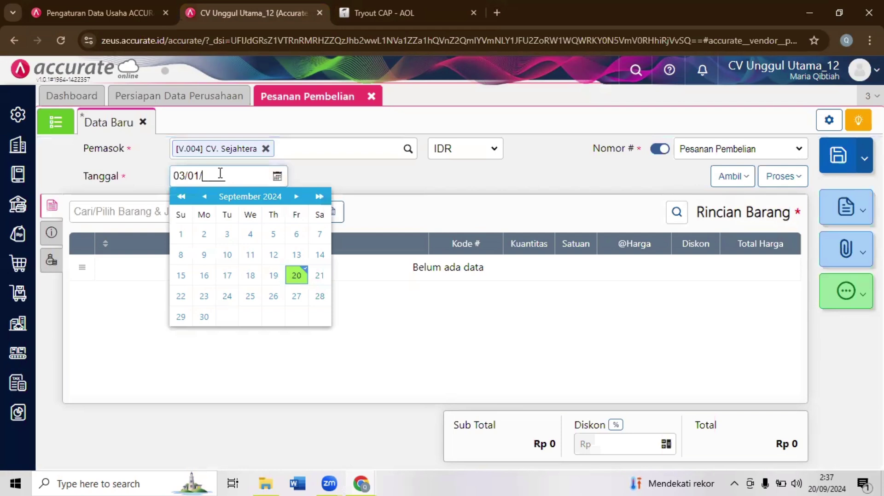
{"action": "type", "text": "2018"}
- Find "gan" among the items and choose Lampu Hias Gantung for the purchase order
{"action": "left_click", "coordinate": [253, 203]}
{"action": "type", "text": "h"}
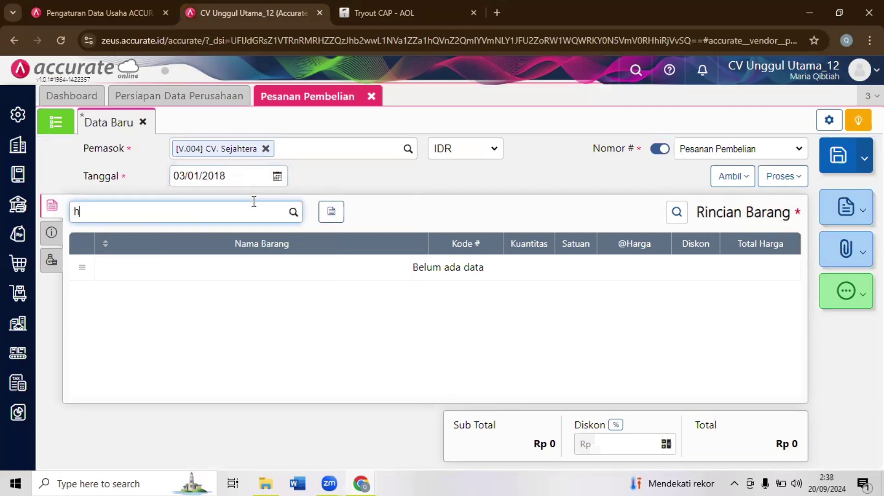
{"action": "key", "text": "BackSpace"}
{"action": "type", "text": "gan"}
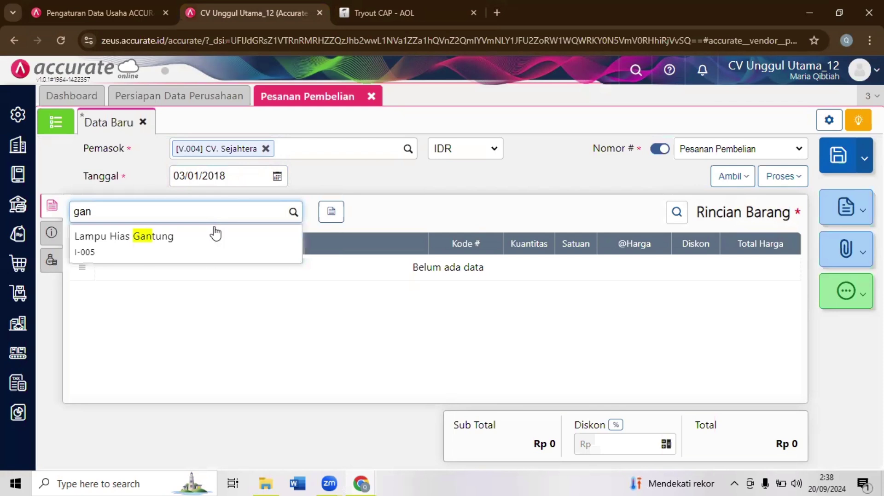
{"action": "left_click", "coordinate": [215, 234]}
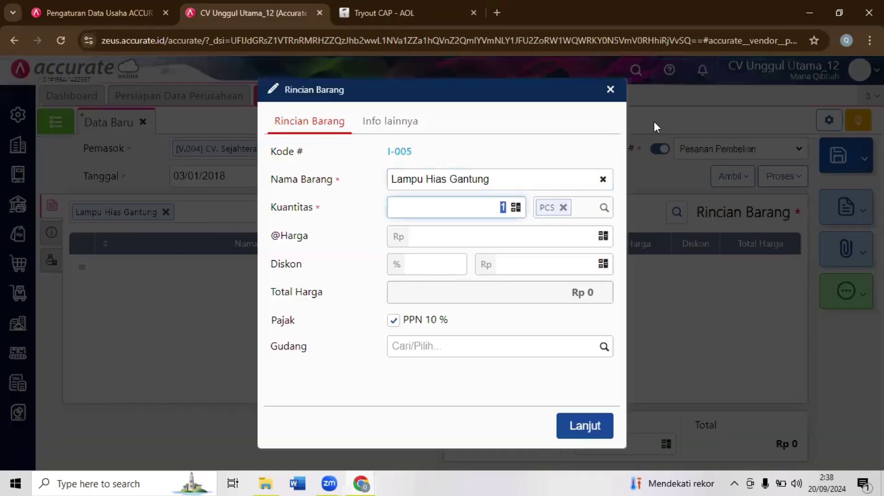
- Discard the manually chosen item and copy only Lampu Hias Gantung from purchase request PR.2018.01.00001, excluding Lampu Hias Deluxe and Lampu Hias LED
{"action": "left_click", "coordinate": [611, 89]}
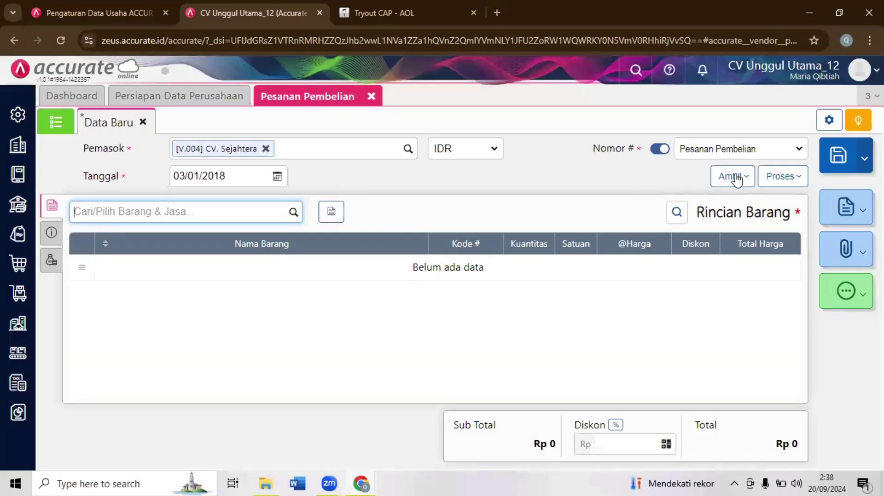
{"action": "left_click", "coordinate": [735, 177]}
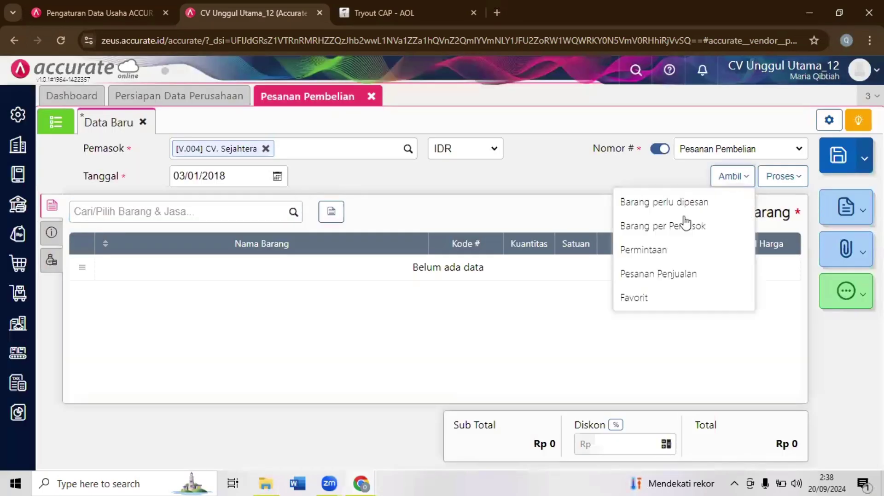
{"action": "left_click", "coordinate": [672, 253]}
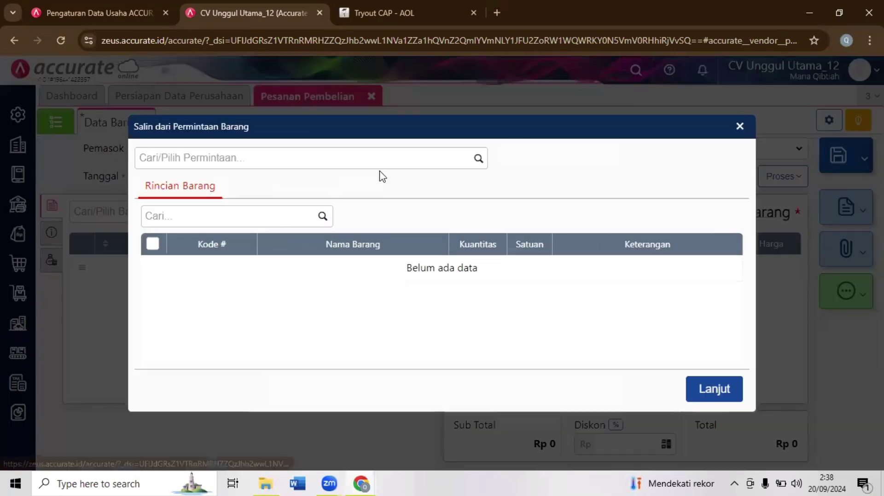
{"action": "left_click", "coordinate": [477, 164]}
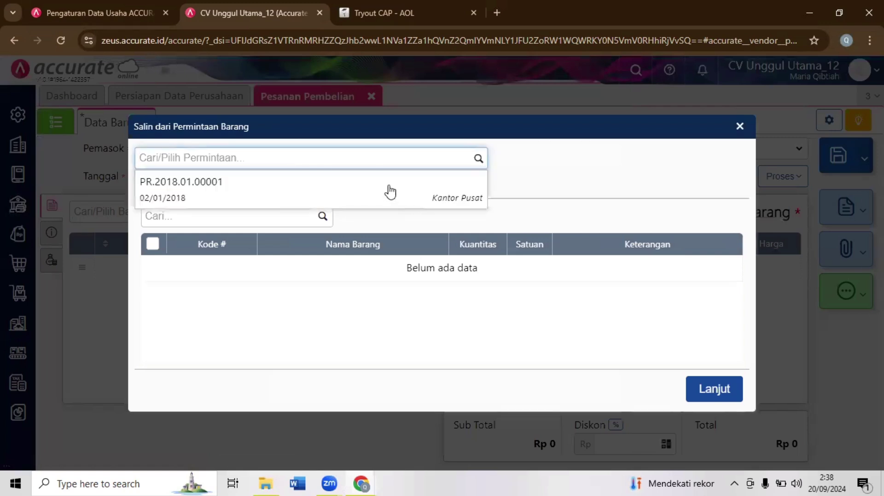
{"action": "left_click", "coordinate": [391, 191]}
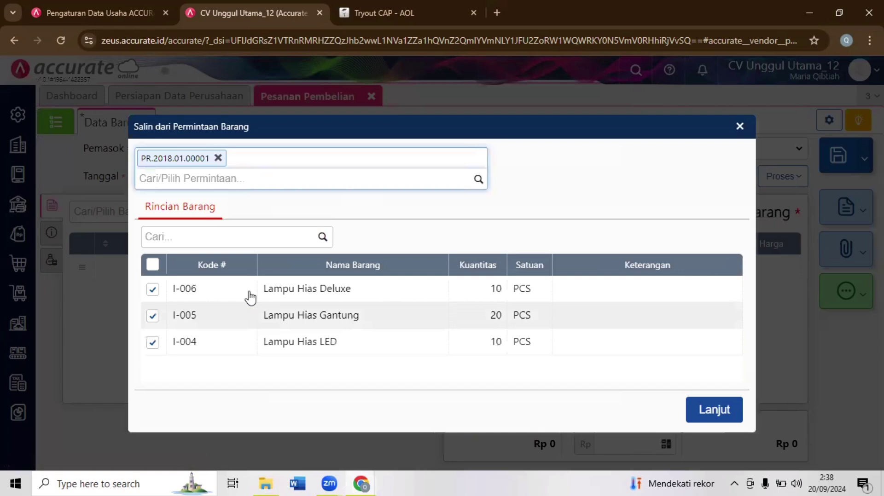
{"action": "left_click", "coordinate": [151, 290]}
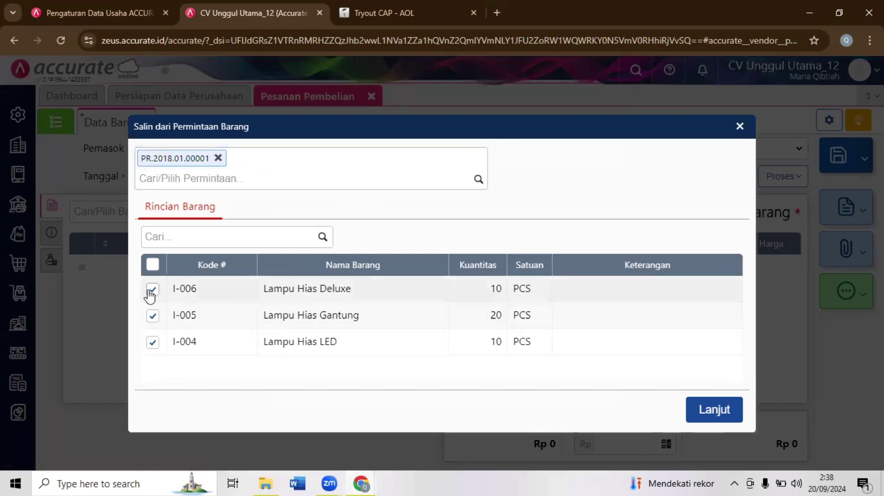
{"action": "left_click", "coordinate": [153, 343]}
{"action": "left_click", "coordinate": [711, 408]}
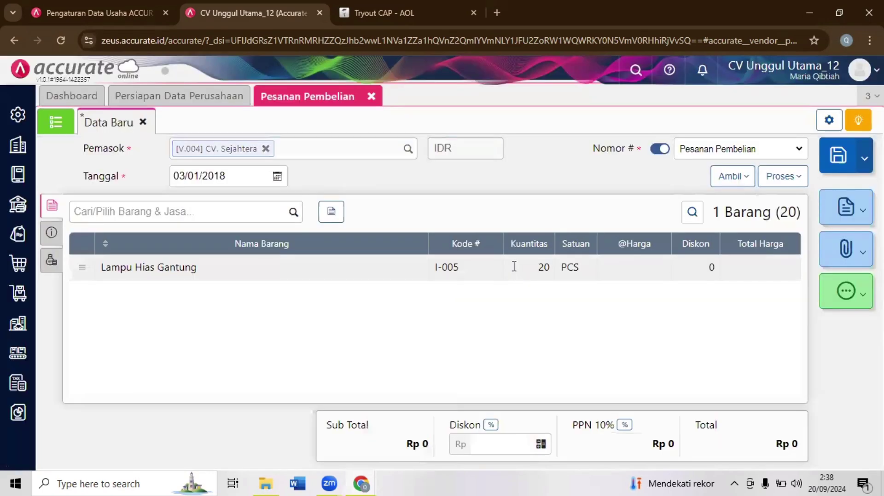
- Set the unit price of the Lampu Hias Gantung line to Rp 95.000
{"action": "left_click", "coordinate": [514, 266]}
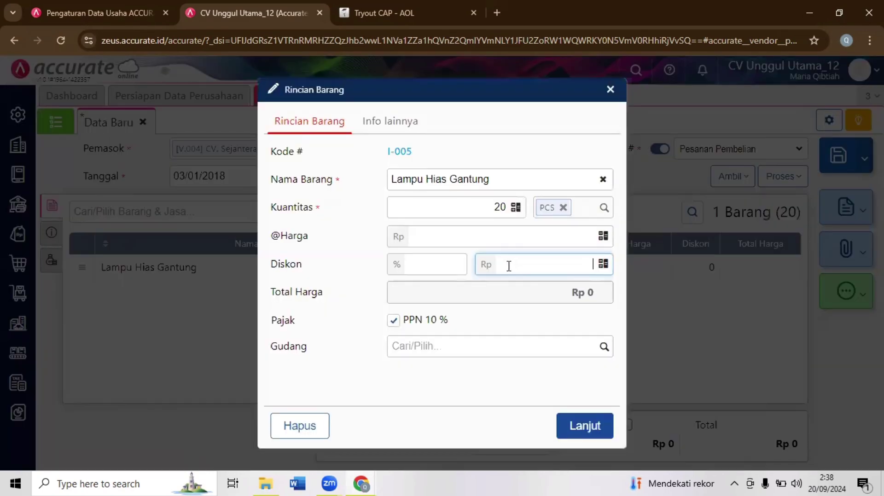
{"action": "left_click", "coordinate": [554, 231]}
{"action": "type", "text": "95"}
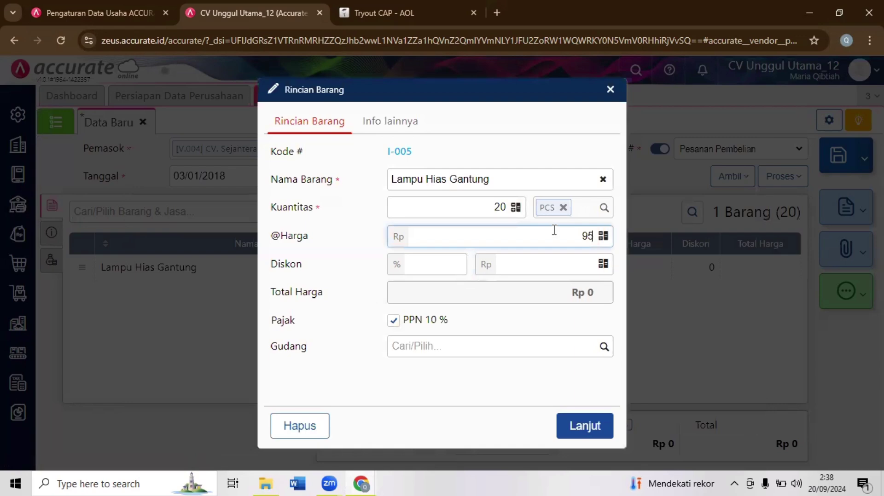
{"action": "type", "text": ".000"}
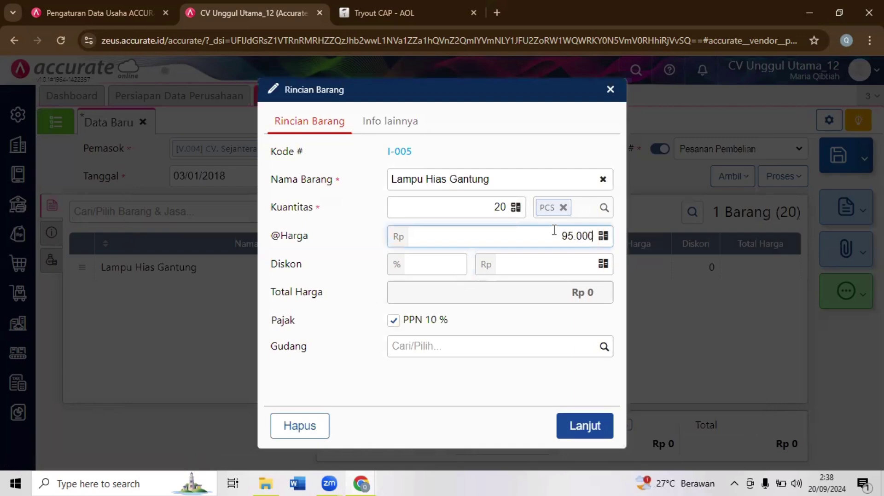
{"action": "left_click", "coordinate": [593, 426]}
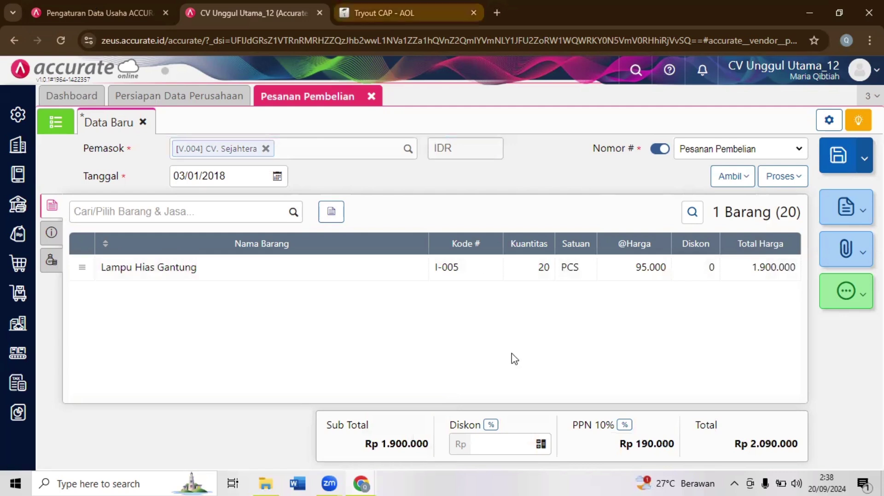
- Check the expected receipt date in the Tryout CAP quiz and set the order's Tgl Pengiriman to 04/01/2018
{"action": "key", "text": "ctrl+Tab"}
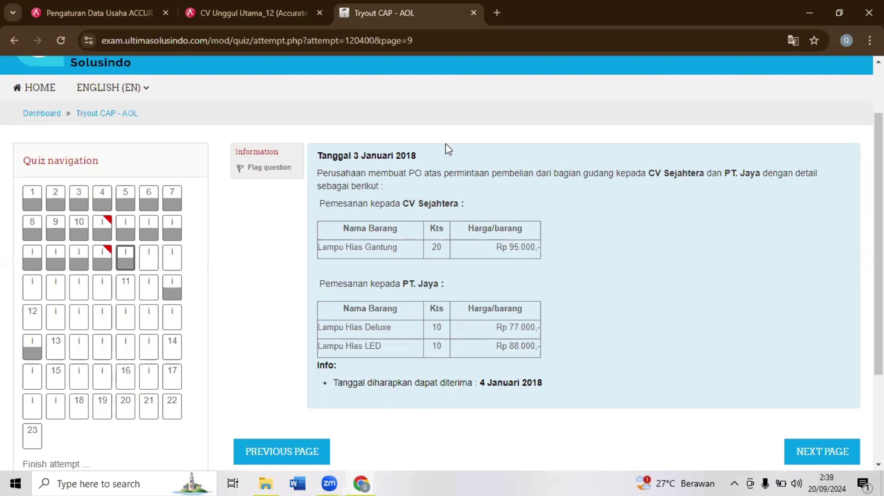
{"action": "key", "text": "ctrl+shift+Tab"}
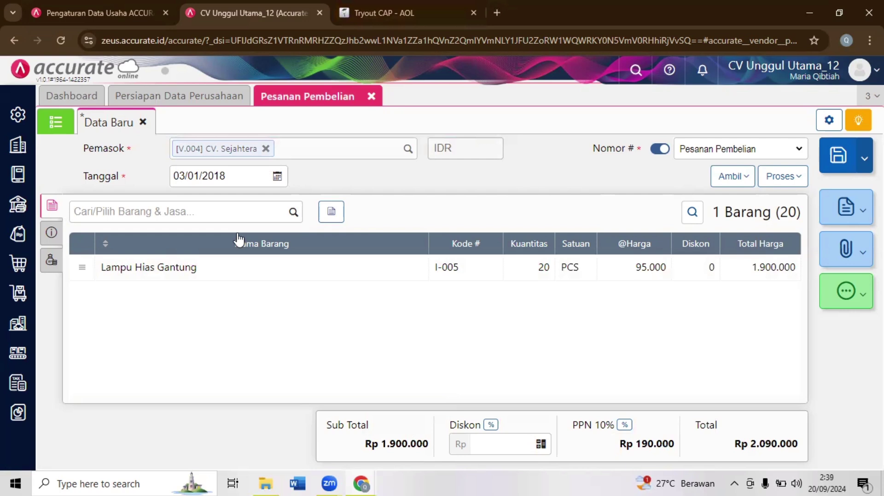
{"action": "left_click", "coordinate": [41, 240]}
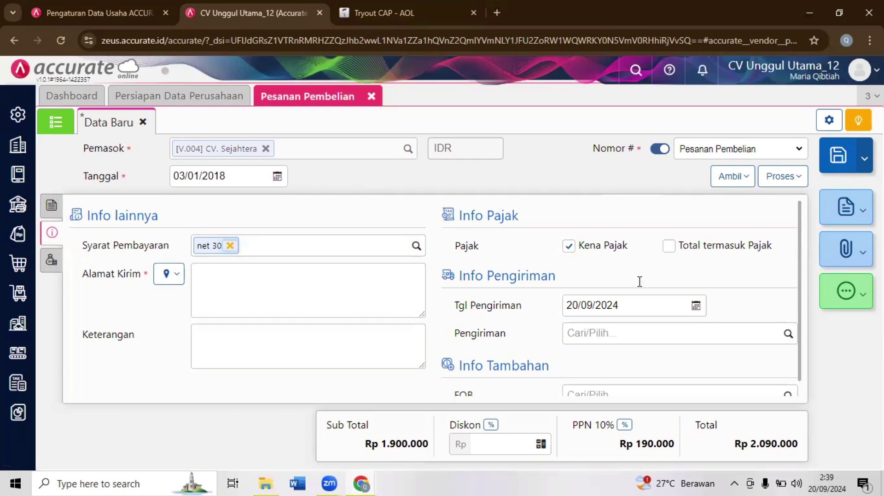
{"action": "scroll", "coordinate": [624, 289], "scroll_direction": "down", "scroll_amount": 1}
{"action": "left_click", "coordinate": [623, 289]}
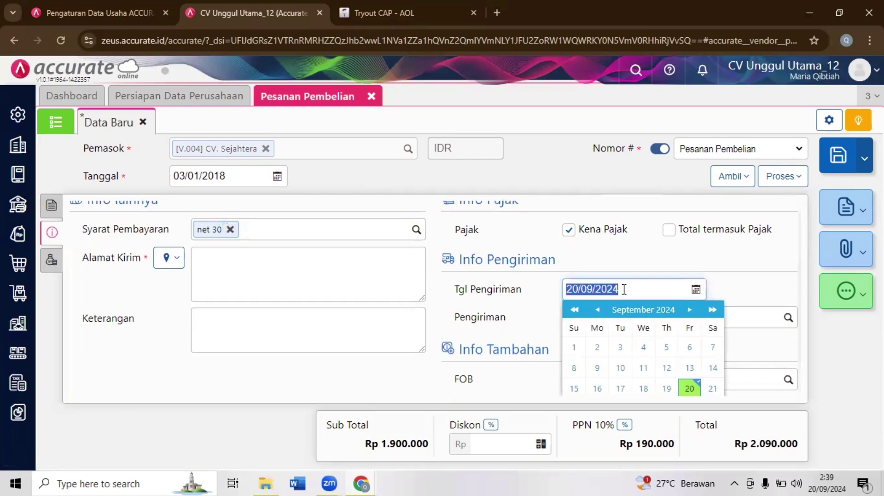
{"action": "type", "text": "04/"}
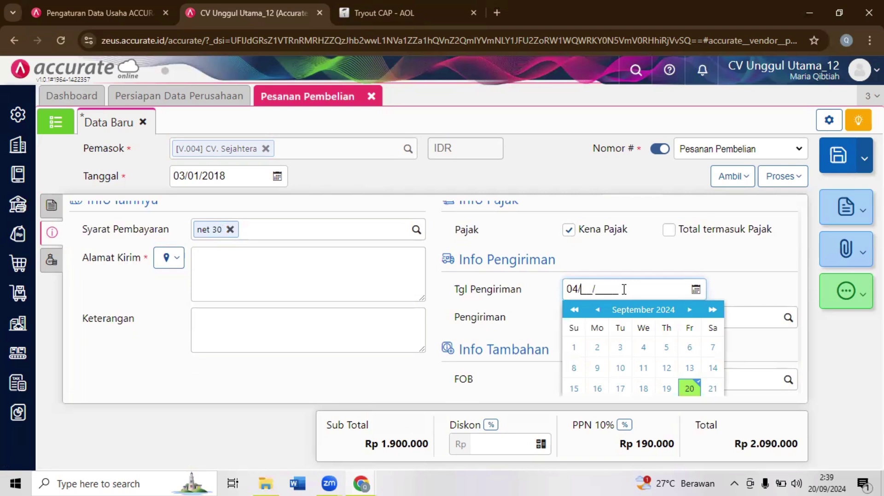
{"action": "type", "text": "01/2018"}
{"action": "left_click", "coordinate": [684, 272]}
- Fill Alamat Kirim with the first stored company address and save the CV. Sejahtera purchase order
{"action": "left_click", "coordinate": [52, 260]}
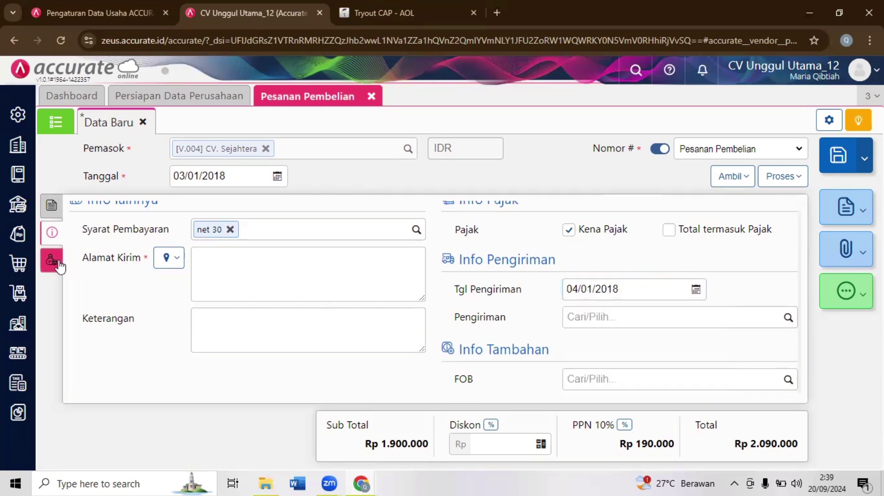
{"action": "left_click", "coordinate": [52, 239]}
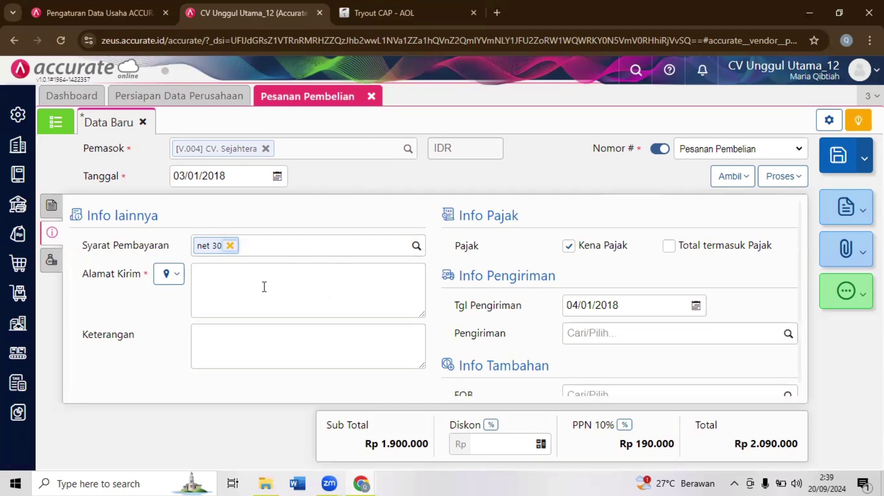
{"action": "left_click", "coordinate": [175, 288]}
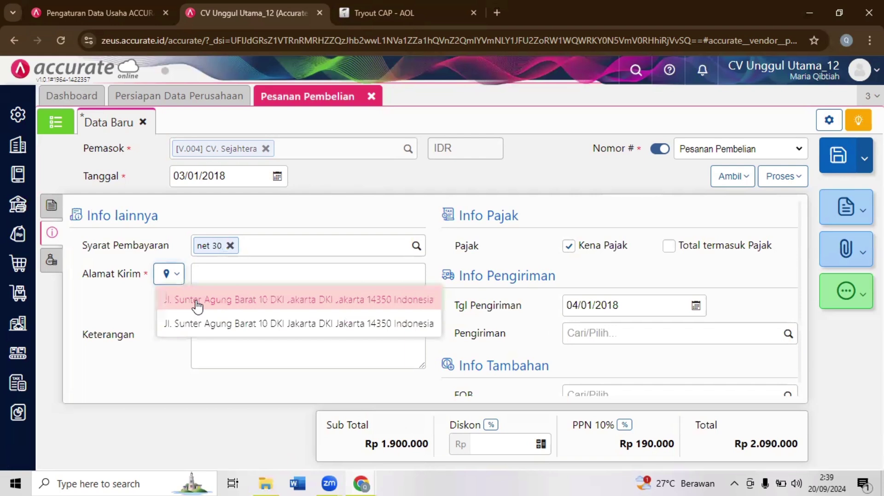
{"action": "left_click", "coordinate": [197, 302]}
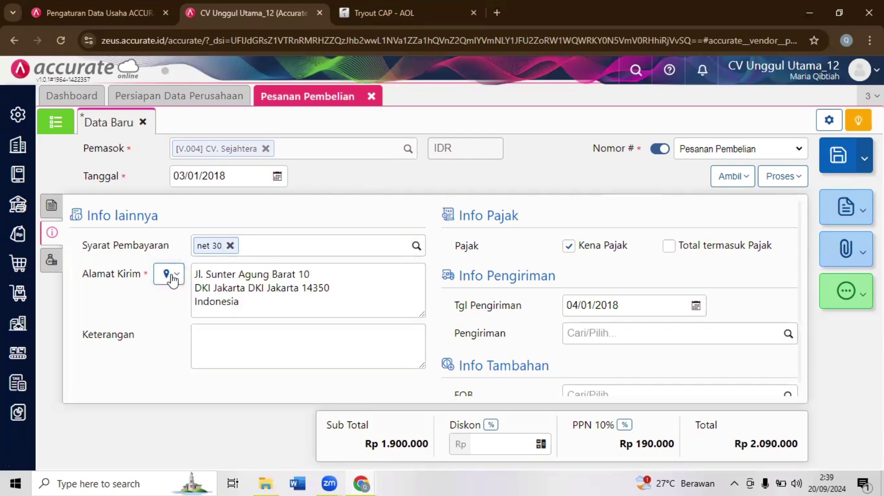
{"action": "left_click", "coordinate": [173, 279]}
{"action": "left_click", "coordinate": [183, 300]}
{"action": "left_click", "coordinate": [839, 158]}
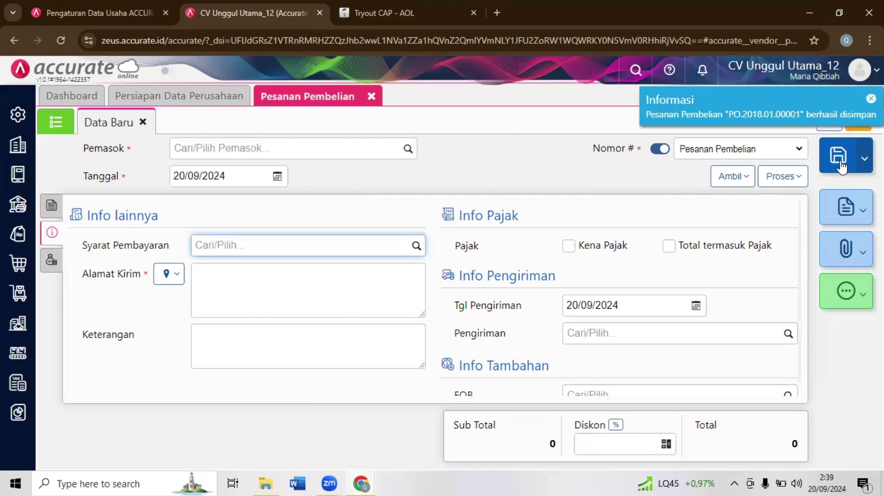
- Check the second order's details in the quiz and view the list of saved purchase orders, returning to the new order form
{"action": "key", "text": "ctrl+Tab"}
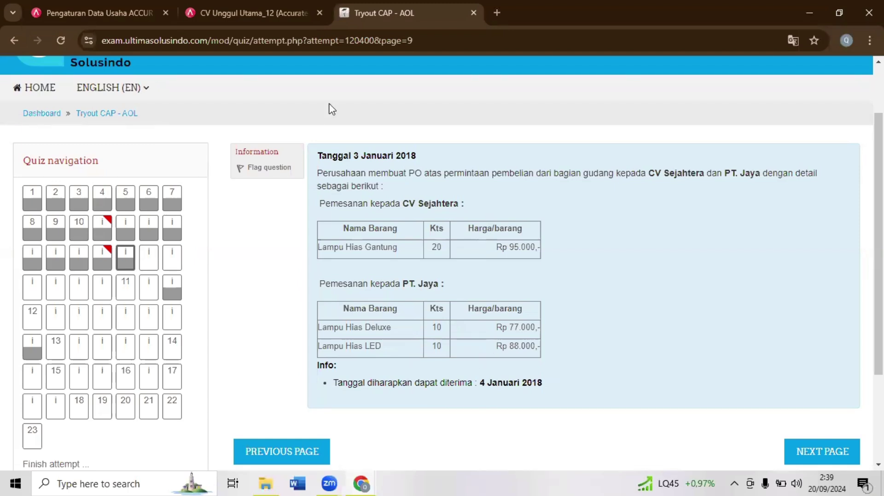
{"action": "key", "text": "ctrl+shift+Tab"}
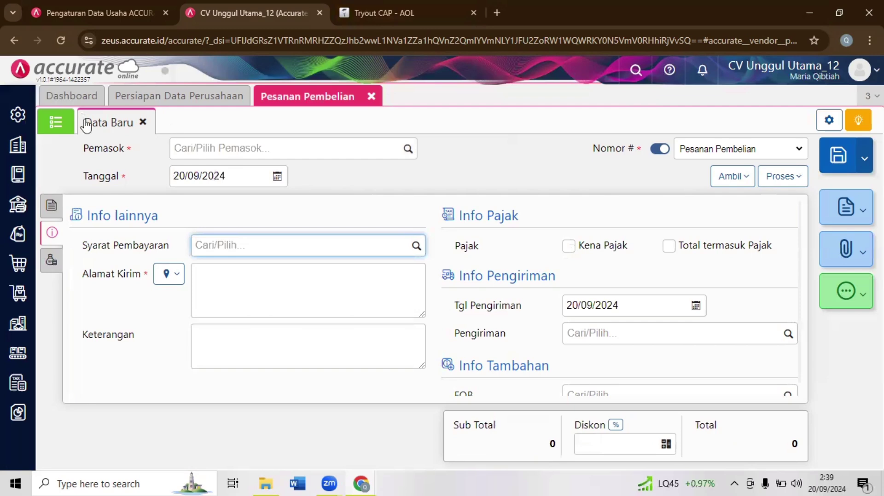
{"action": "left_click", "coordinate": [55, 122]}
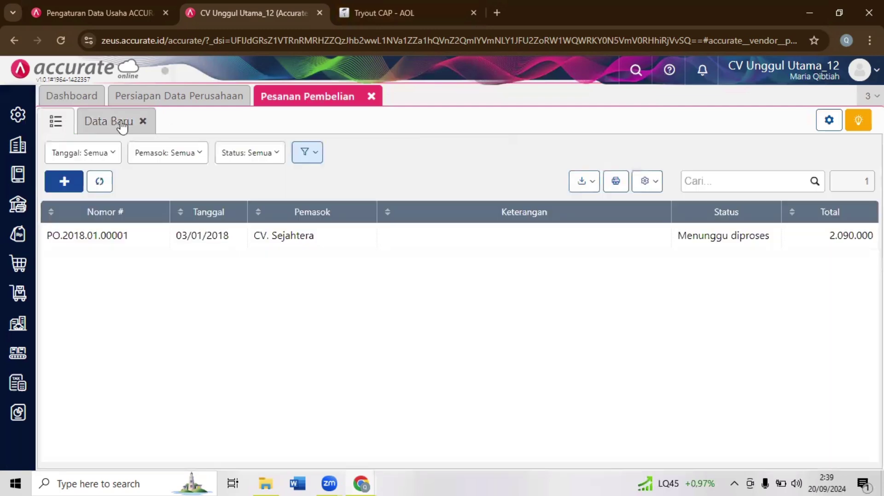
{"action": "left_click", "coordinate": [121, 124]}
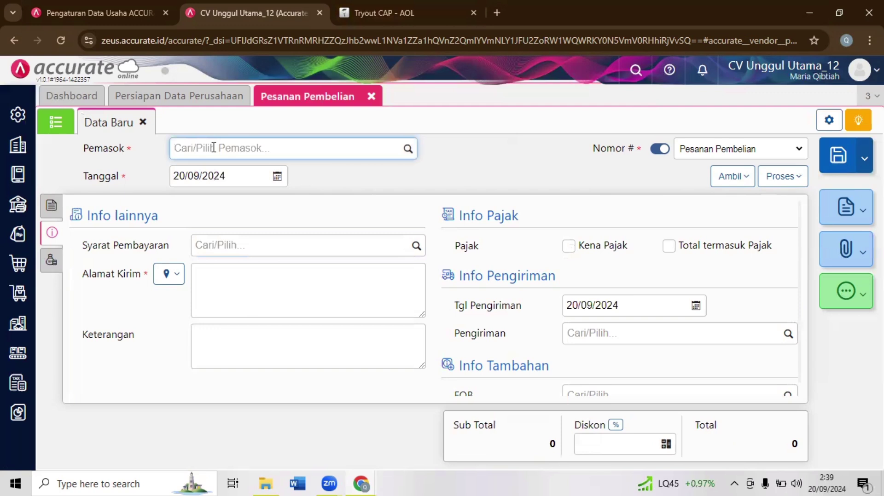
- Find "jay" and choose PT. Jaya as the new purchase order's supplier, and set the order date to 03/01/2018
{"action": "type", "text": "jay"}
{"action": "left_click", "coordinate": [198, 172]}
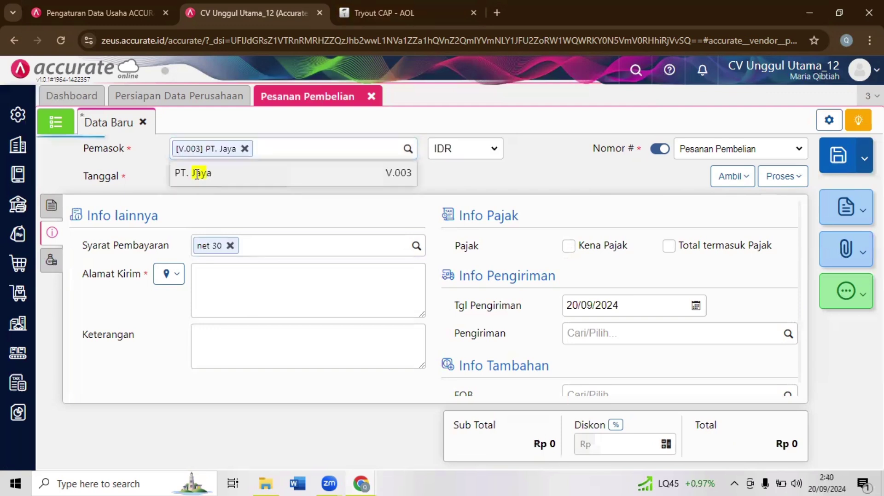
{"action": "left_click", "coordinate": [197, 174]}
{"action": "type", "text": "03/"}
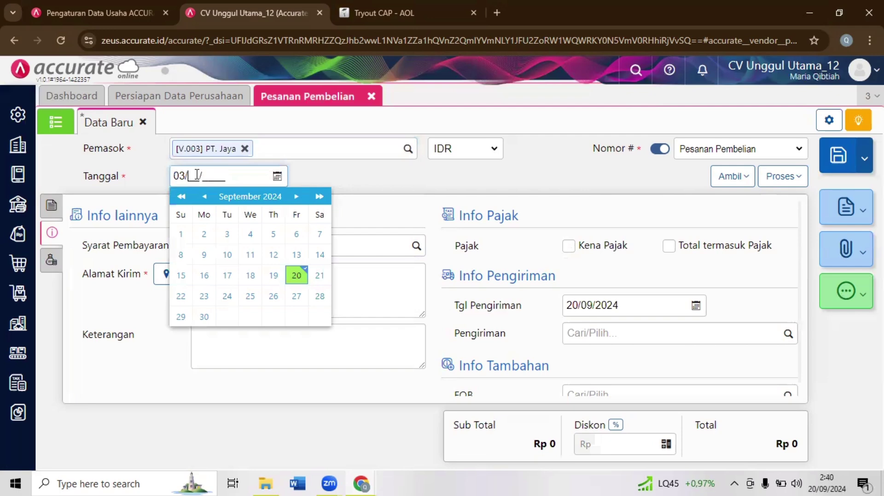
{"action": "type", "text": "01/2018"}
{"action": "left_click", "coordinate": [700, 178]}
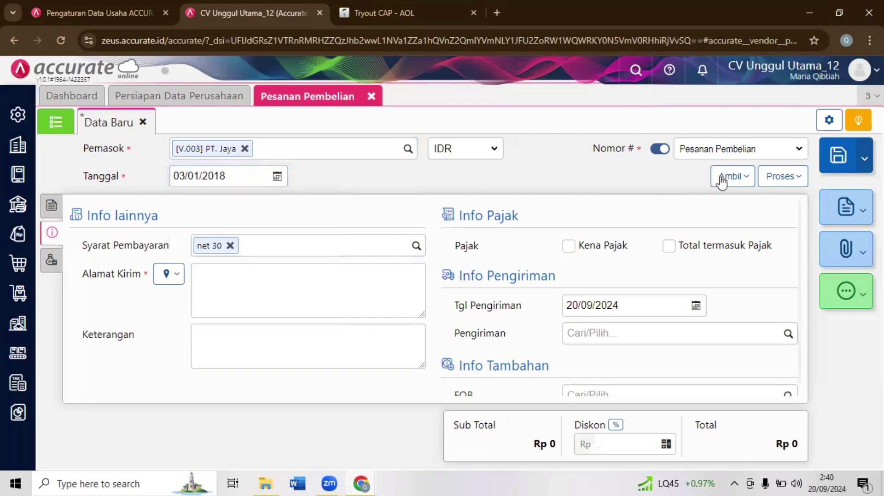
- Copy Lampu Hias Deluxe and Lampu Hias LED from purchase request PR.2018.01.00001 and show the order's item lines
{"action": "left_click", "coordinate": [721, 179]}
{"action": "left_click", "coordinate": [653, 252]}
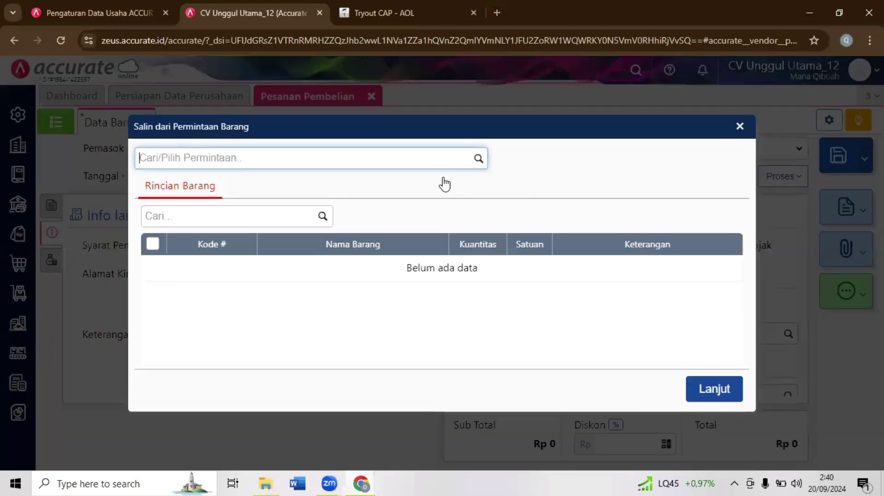
{"action": "left_click", "coordinate": [444, 179]}
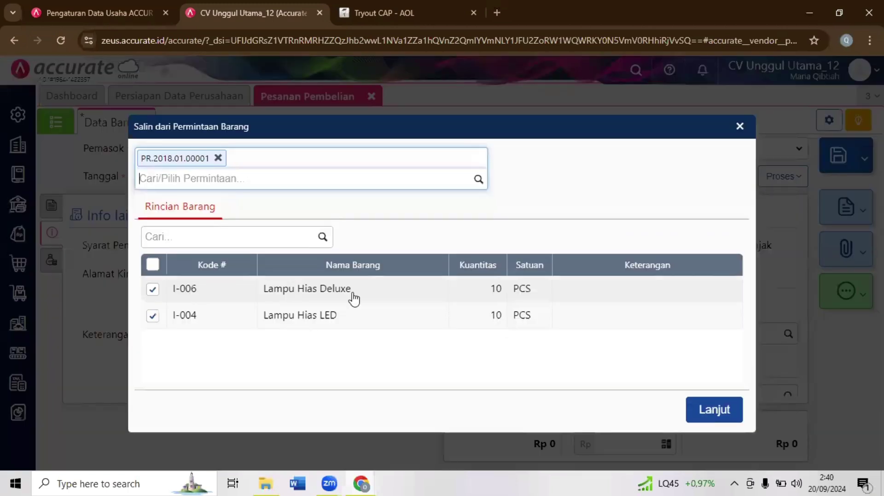
{"action": "left_click", "coordinate": [710, 409]}
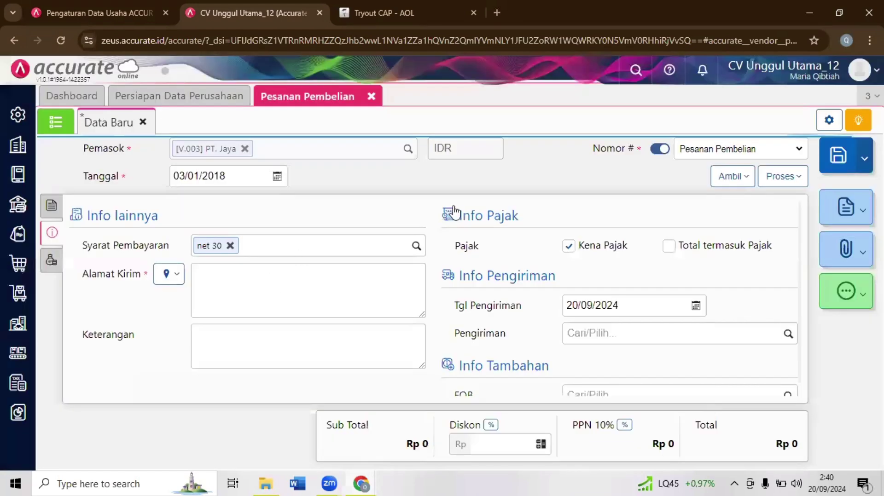
{"action": "left_click", "coordinate": [50, 222]}
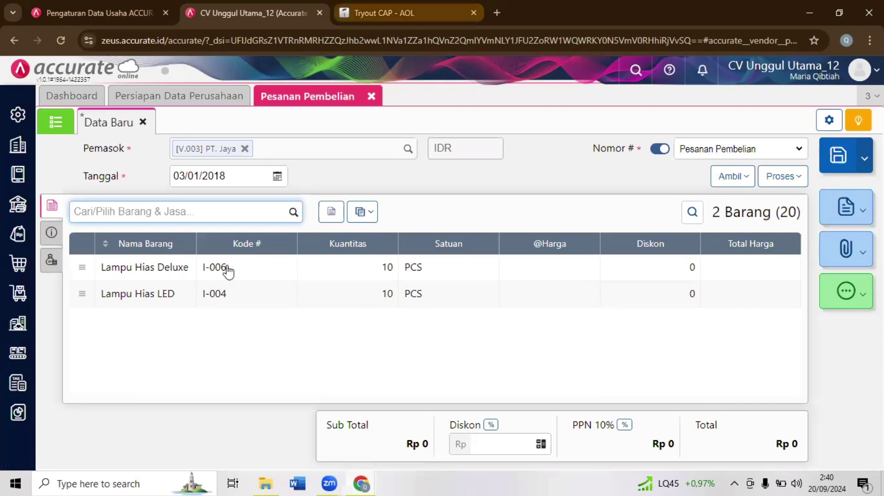
- Check the PT. Jaya prices in the quiz and set the Lampu Hias Deluxe line's unit price to 77.000
{"action": "key", "text": "ctrl+Tab"}
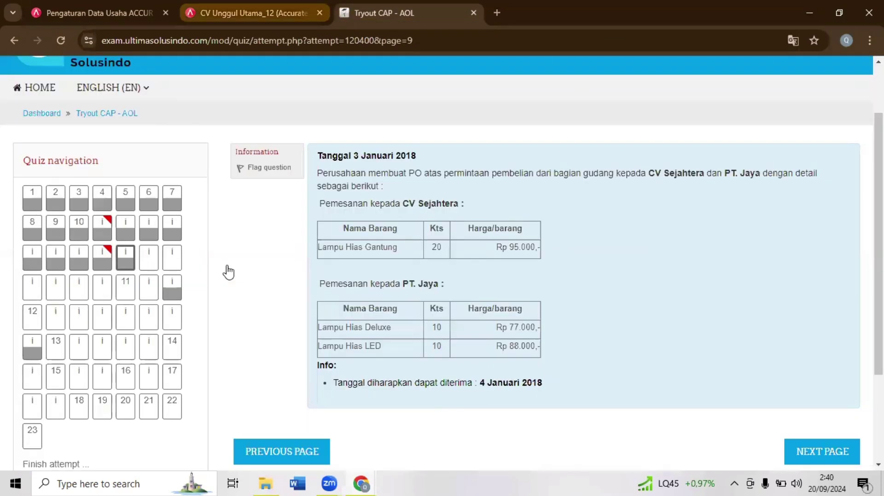
{"action": "key", "text": "ctrl+shift+Tab"}
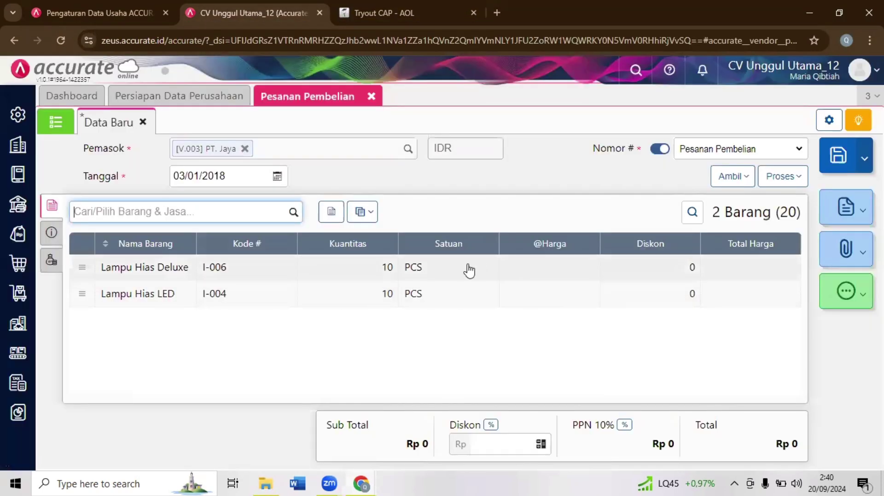
{"action": "left_click", "coordinate": [530, 260]}
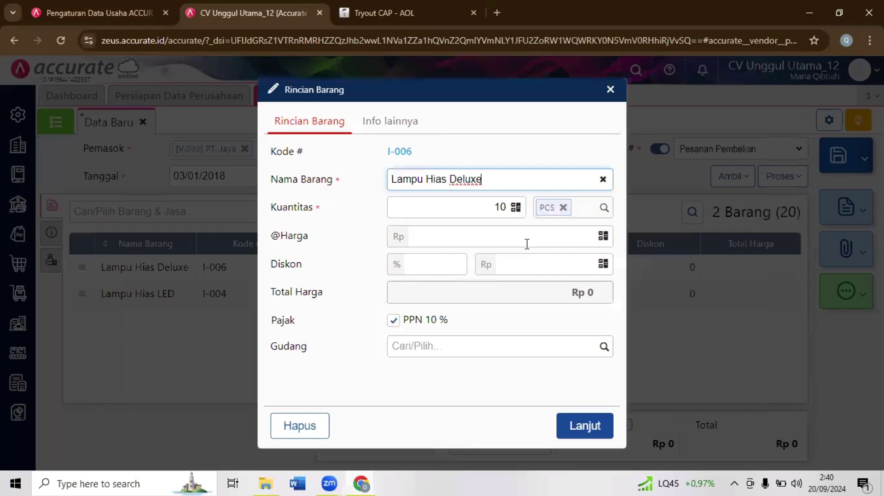
{"action": "left_click", "coordinate": [527, 244]}
{"action": "type", "text": "77."}
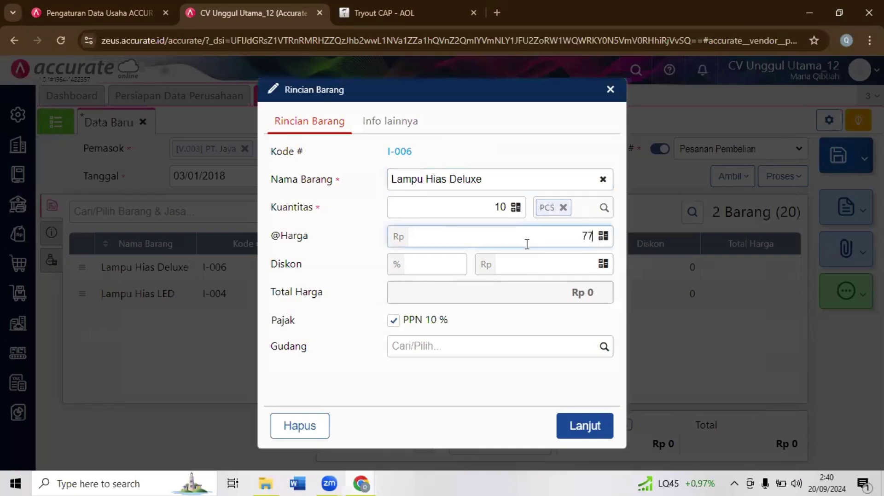
{"action": "type", "text": "000"}
{"action": "left_click", "coordinate": [597, 432]}
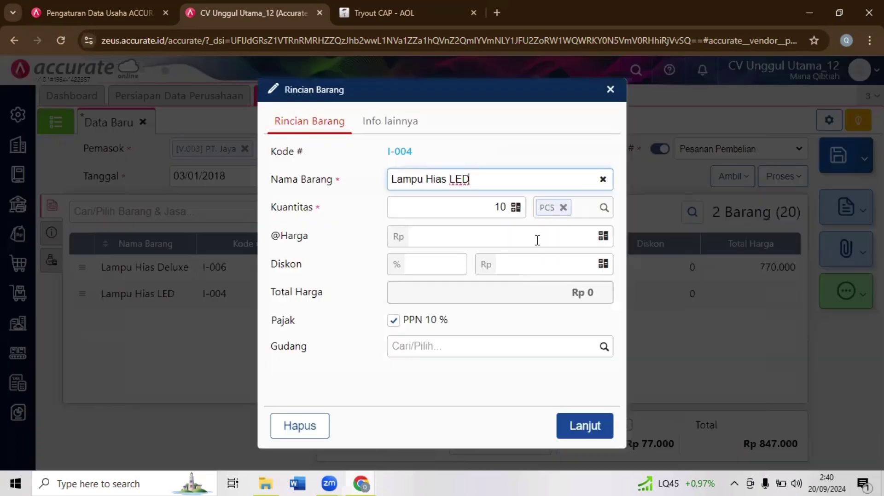
- Set the Lampu Hias LED line's unit price to 88.000
{"action": "left_click", "coordinate": [537, 240]}
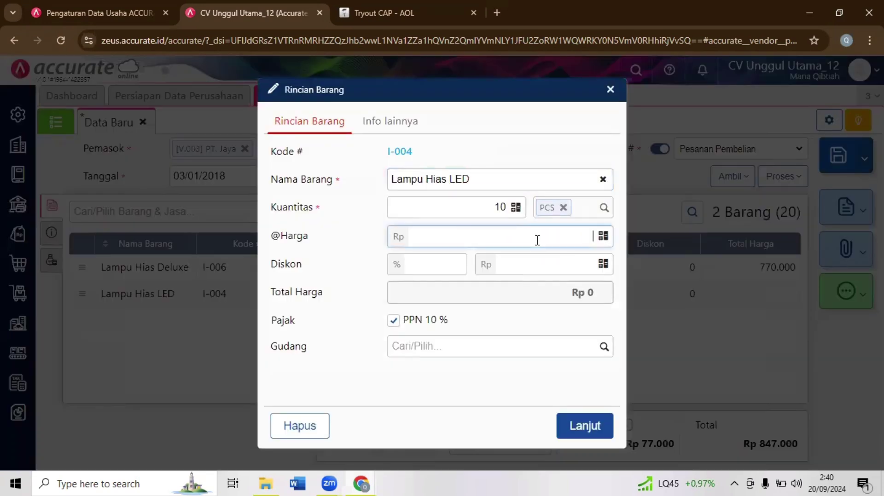
{"action": "type", "text": "88.000"}
{"action": "left_click", "coordinate": [592, 415]}
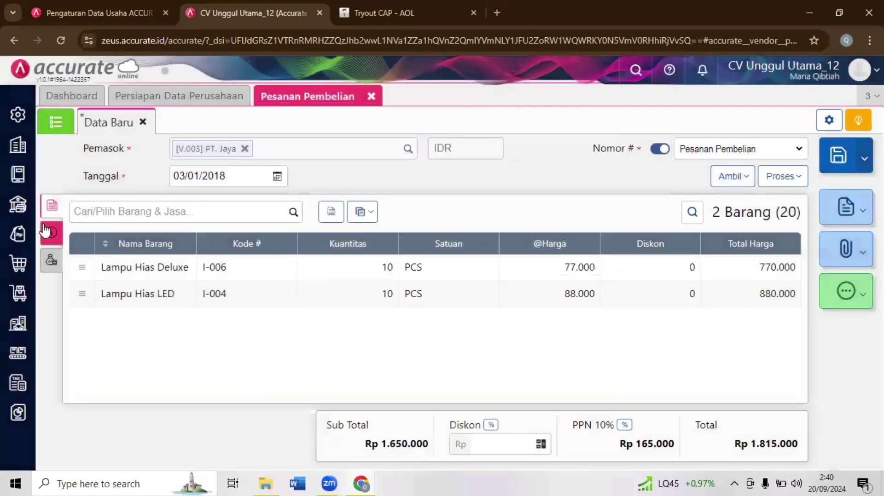
- Set the PT. Jaya order's delivery date (Tgl Pengiriman) to 04/01/2018 in its additional information
{"action": "left_click", "coordinate": [45, 230]}
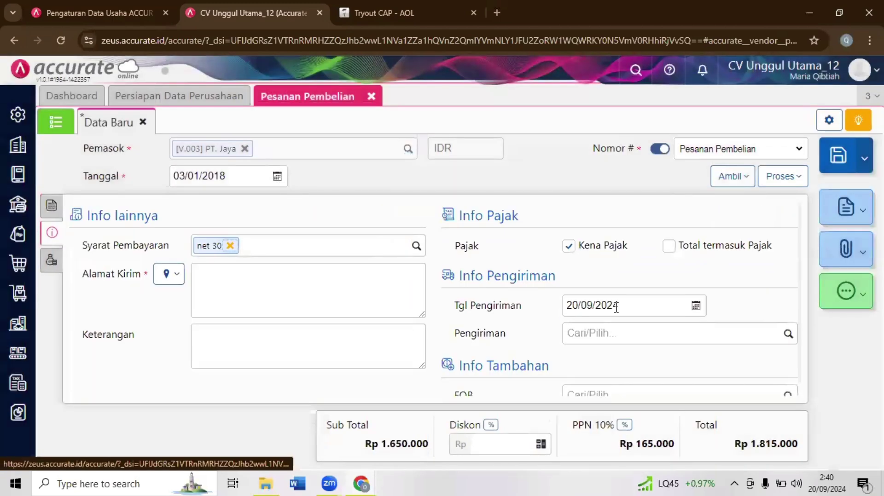
{"action": "left_click", "coordinate": [627, 311]}
{"action": "type", "text": "0"}
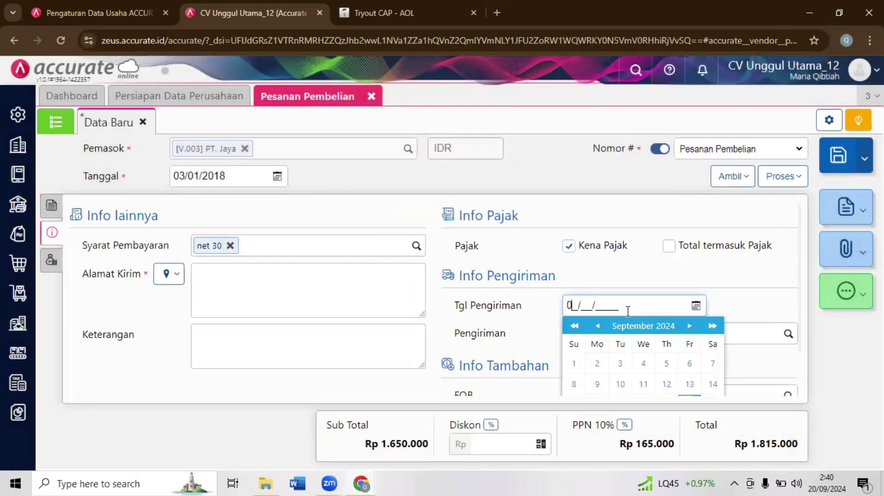
{"action": "type", "text": "4/01/2018"}
- Fill Alamat Kirim with the first stored company address and save the PT. Jaya purchase order
{"action": "left_click", "coordinate": [269, 273]}
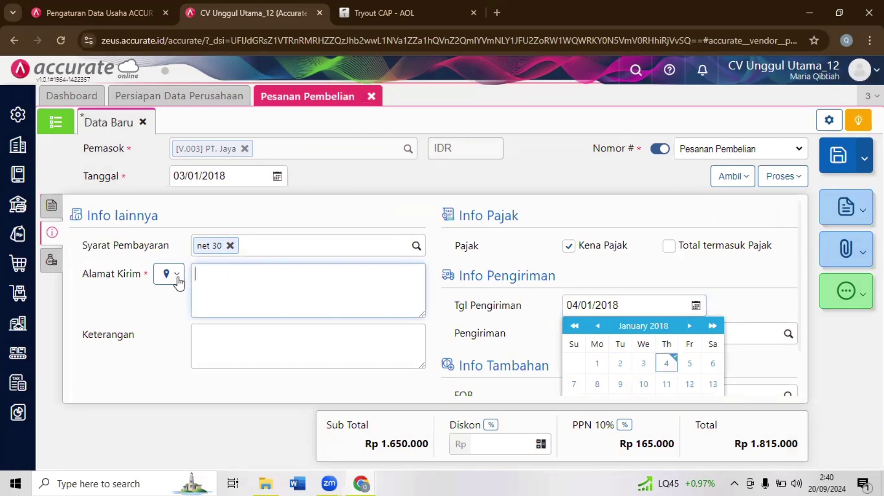
{"action": "left_click", "coordinate": [179, 281]}
{"action": "left_click", "coordinate": [173, 299]}
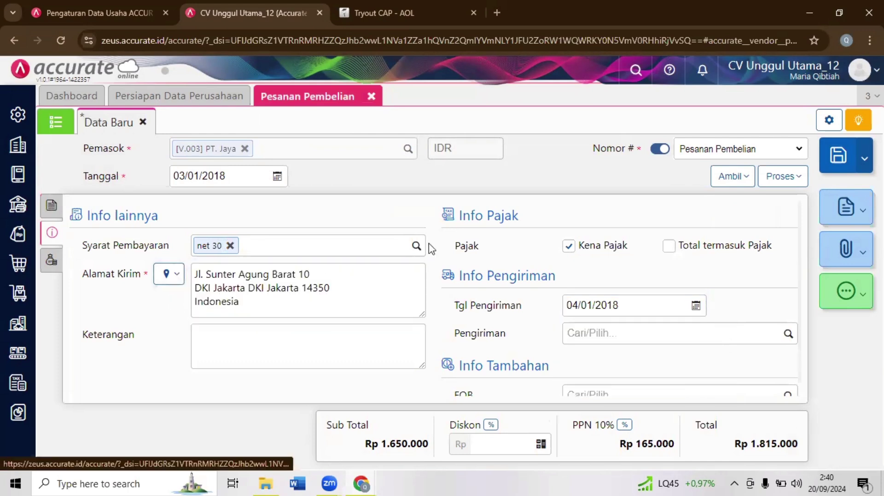
{"action": "left_click", "coordinate": [838, 158]}
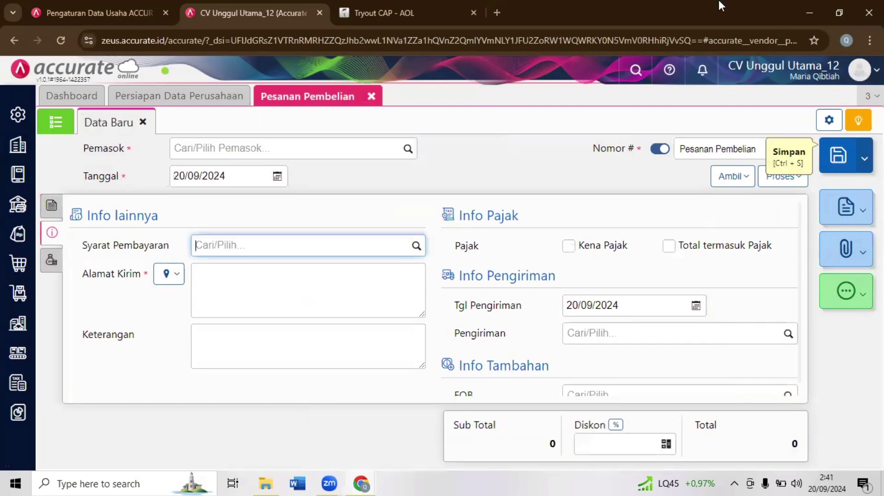
- Show the quiz's next transaction, then close Pesanan Pembelian and open a new Penerimaan Barang form in Accurate Online
{"action": "key", "text": "ctrl+Tab"}
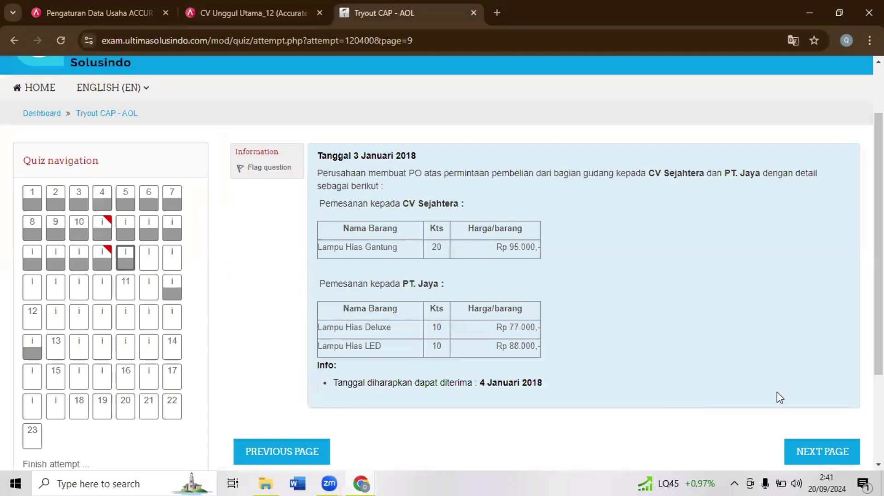
{"action": "left_click", "coordinate": [811, 448]}
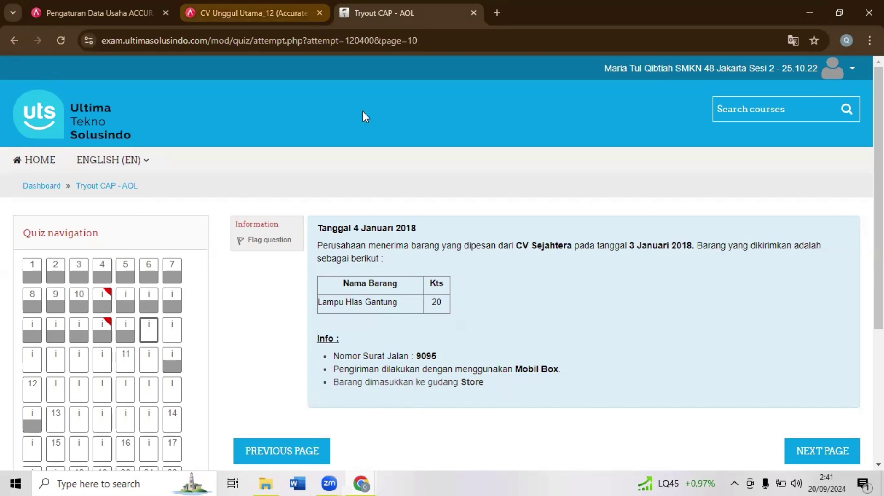
{"action": "key", "text": "ctrl+shift+Tab"}
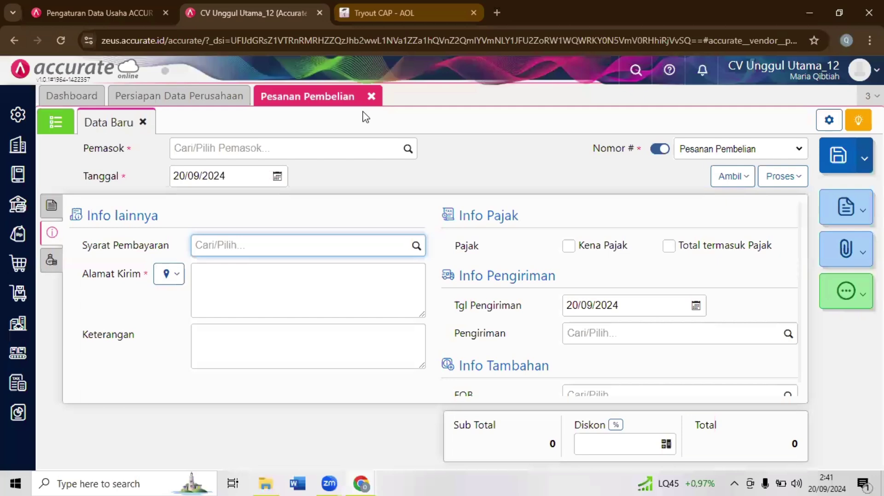
{"action": "left_click", "coordinate": [371, 96]}
{"action": "left_click", "coordinate": [17, 266]}
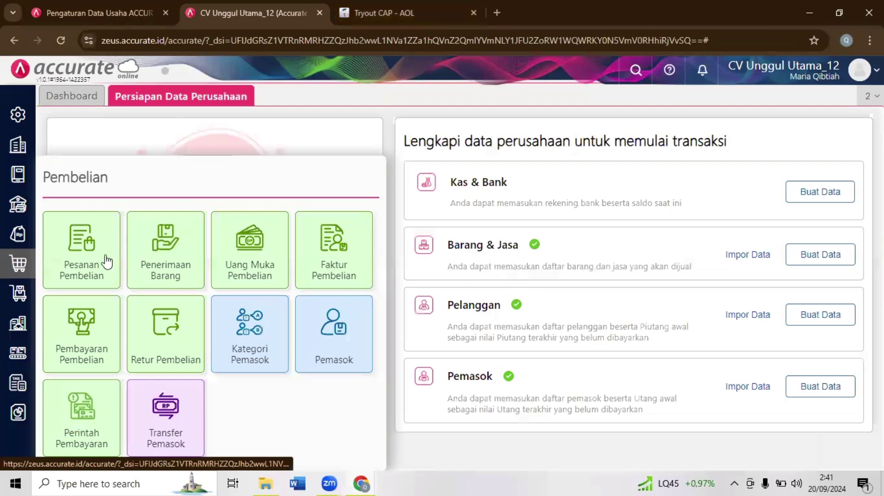
{"action": "left_click", "coordinate": [139, 272]}
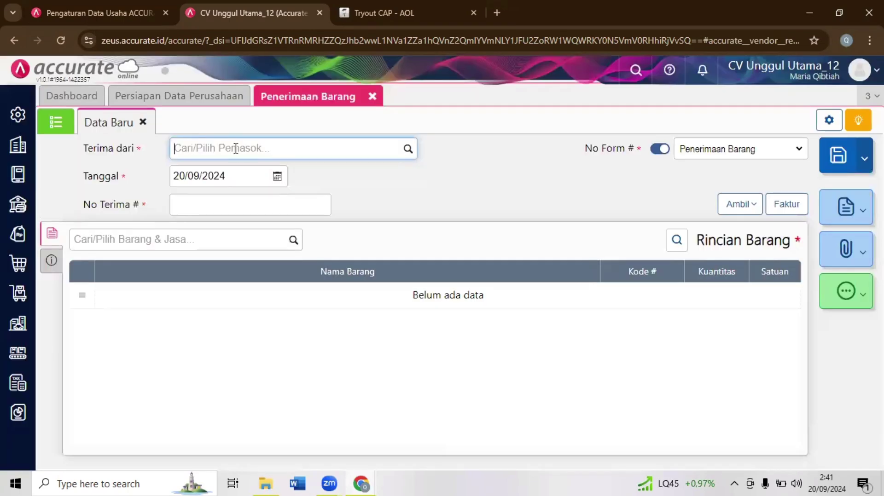
- Find "seja" and choose CV. Sejahtera as the goods receipt's supplier, and set the receipt date to 04/01/2018
{"action": "type", "text": "seja"}
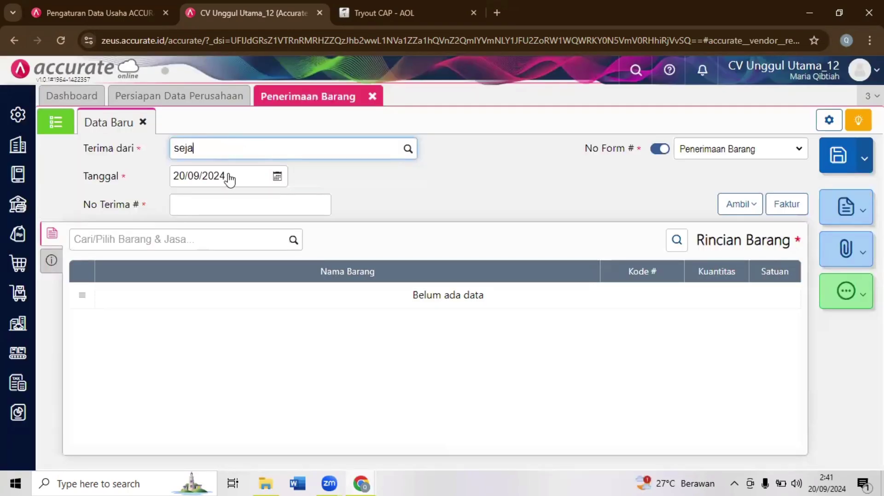
{"action": "left_click", "coordinate": [229, 173]}
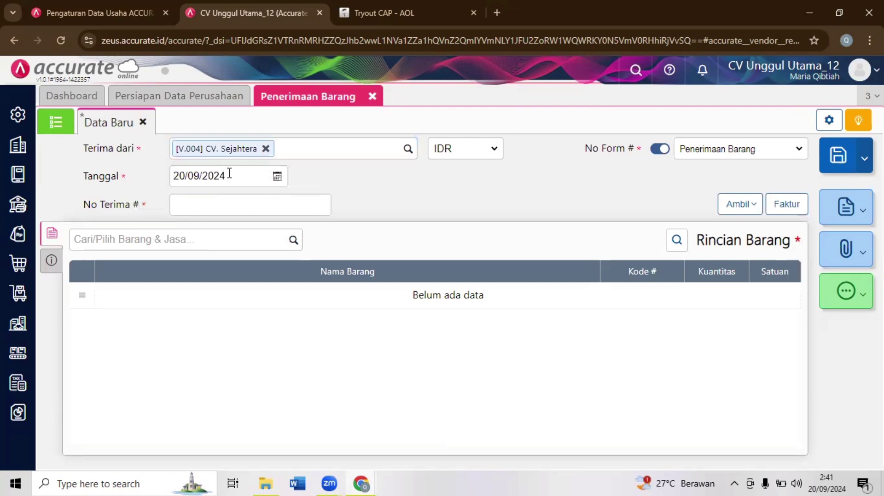
{"action": "left_click", "coordinate": [229, 174]}
{"action": "type", "text": "04/01/"}
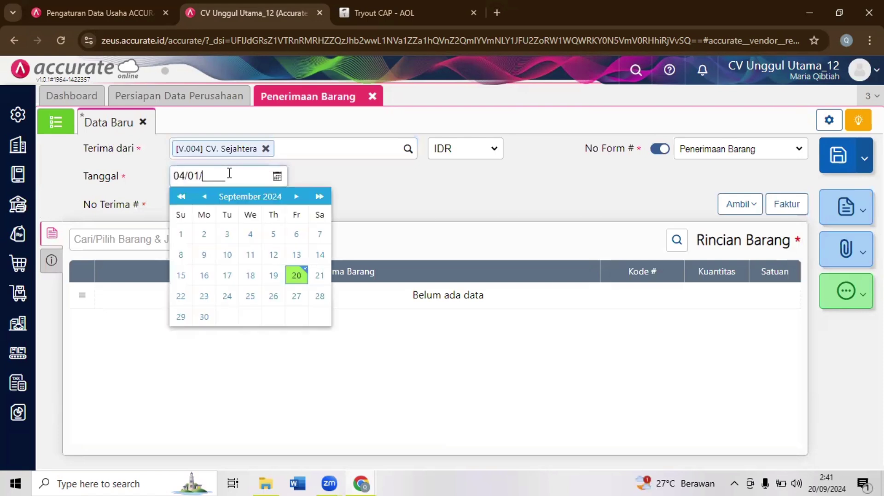
{"action": "type", "text": "2018"}
{"action": "left_click", "coordinate": [357, 193]}
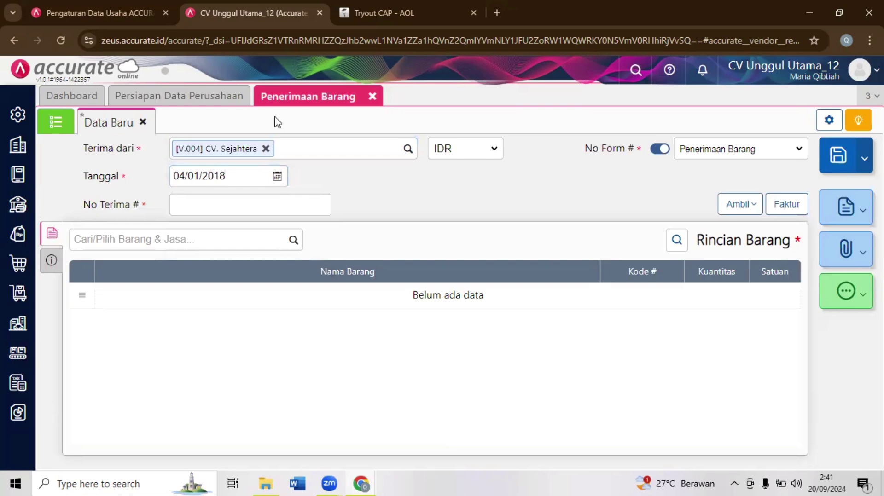
{"action": "key", "text": "ctrl+Tab"}
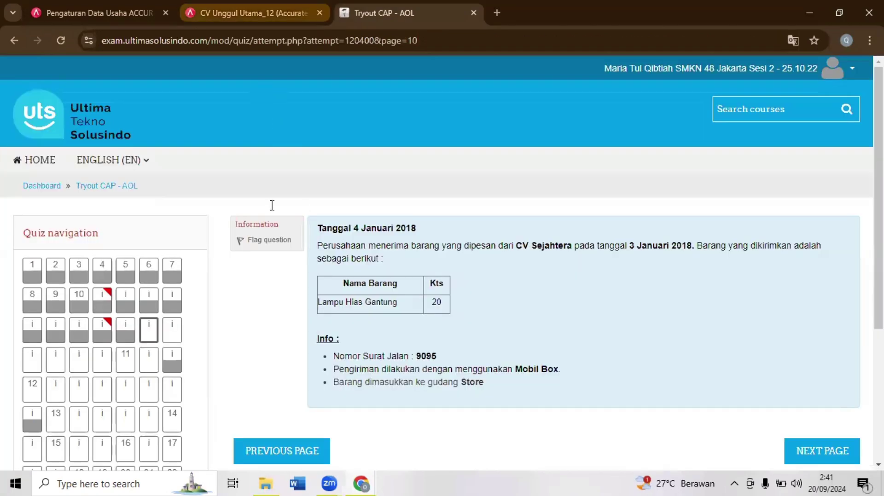
{"action": "key", "text": "ctrl+shift+Tab"}
{"action": "left_click", "coordinate": [272, 205]}
{"action": "type", "text": "mo"}
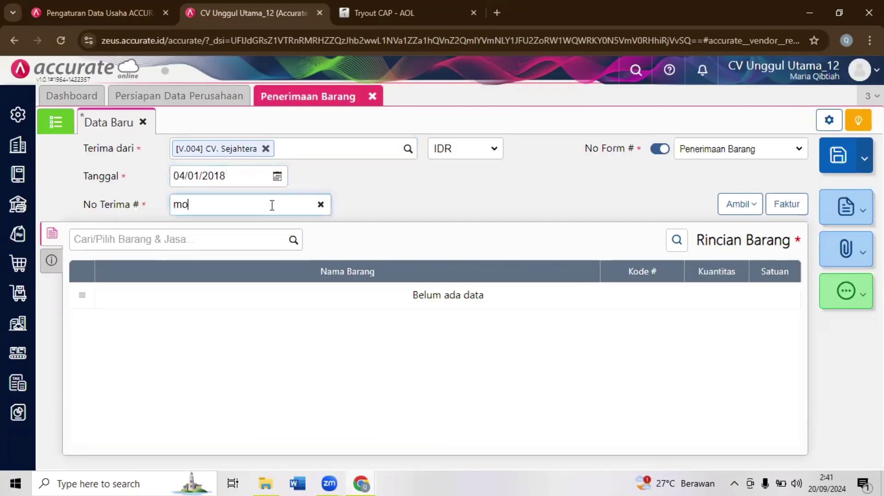
{"action": "type", "text": "bil box"}
{"action": "key", "text": "ctrl+shift+Left"}
{"action": "left_click", "coordinate": [254, 205]}
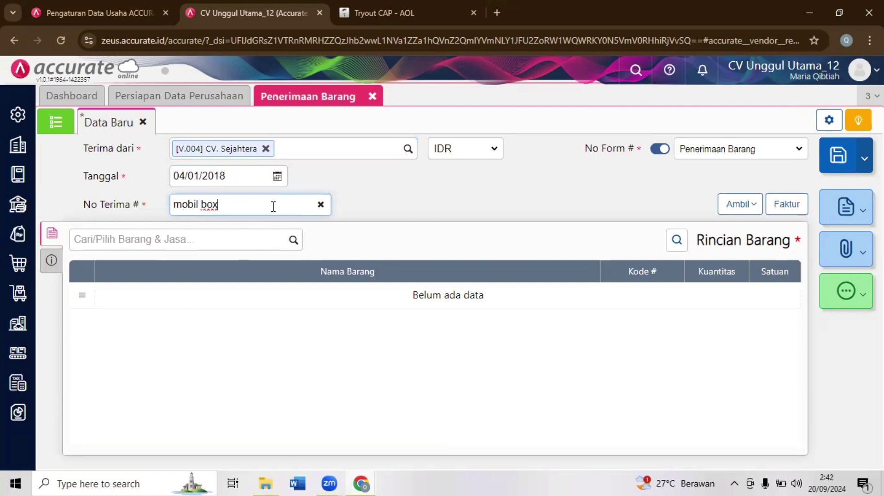
{"action": "left_click", "coordinate": [320, 204]}
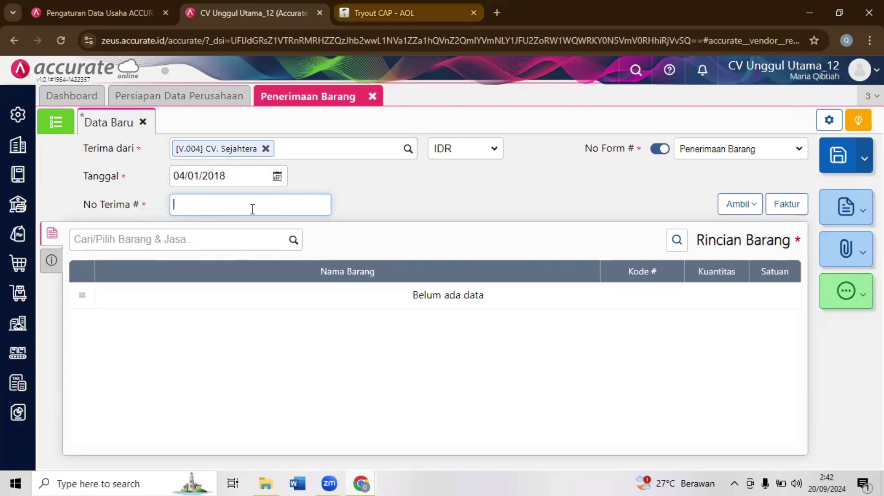
- Check the Nomor Surat Jalan in the quiz and enter 9095 as the goods receipt's No Terima
{"action": "key", "text": "ctrl+Tab"}
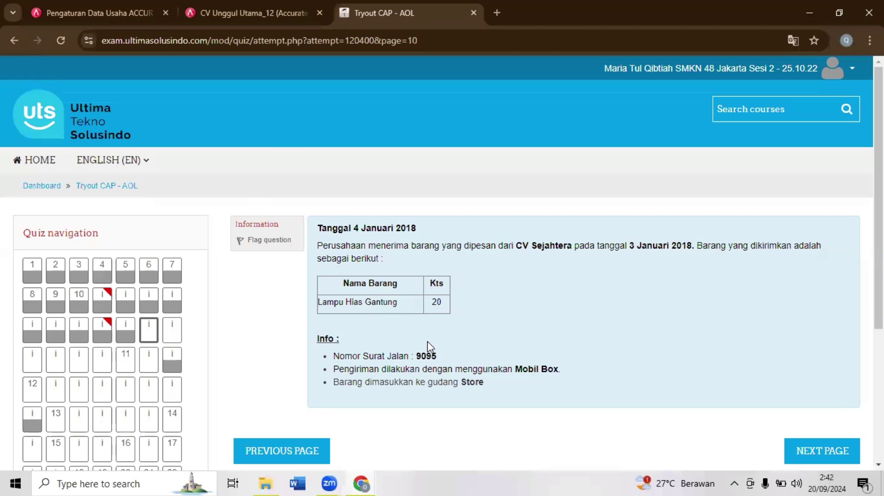
{"action": "key", "text": "ctrl+shift+Tab"}
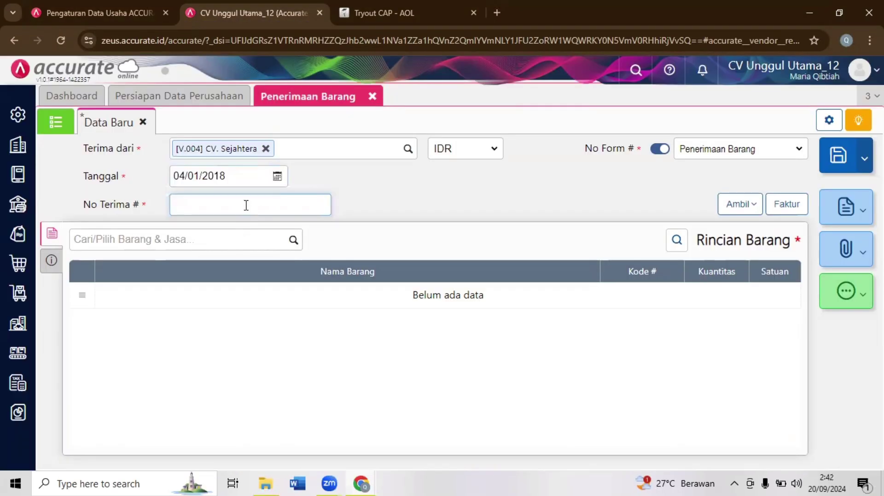
{"action": "type", "text": "9095"}
{"action": "left_click", "coordinate": [392, 226]}
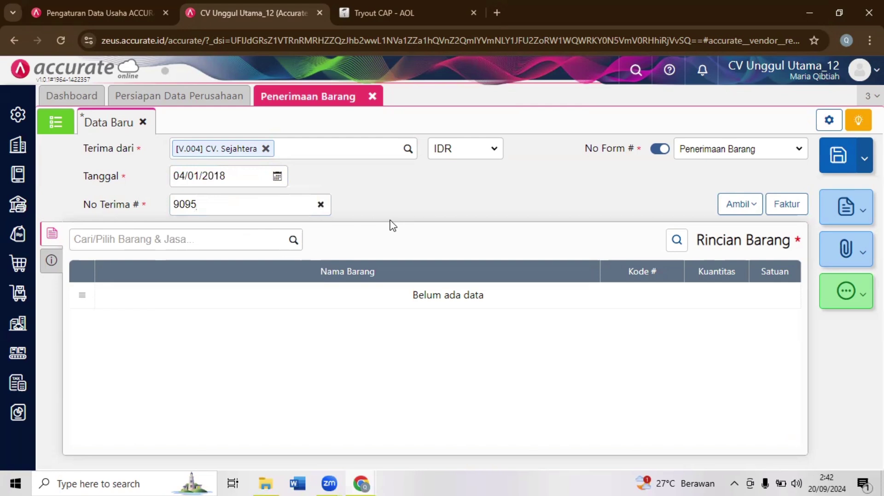
- Copy Lampu Hias Gantung from purchase order PO.2018.01.00001 into the goods receipt
{"action": "left_click", "coordinate": [741, 208]}
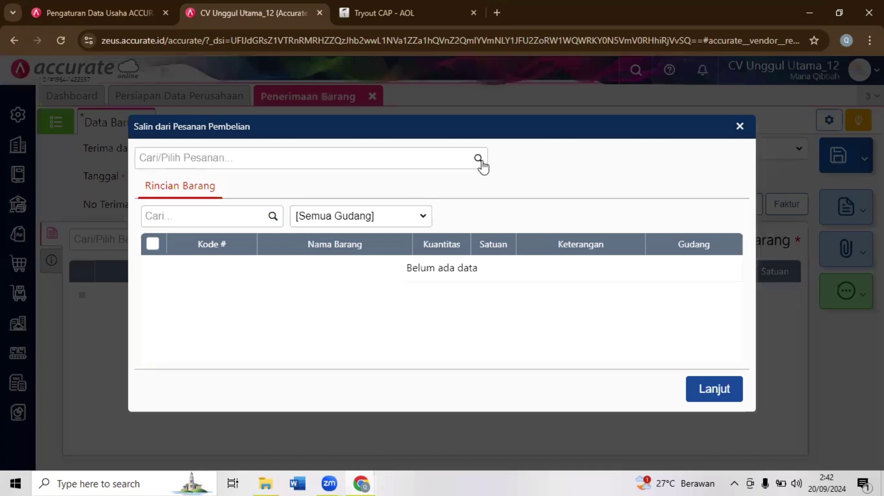
{"action": "left_click", "coordinate": [481, 162]}
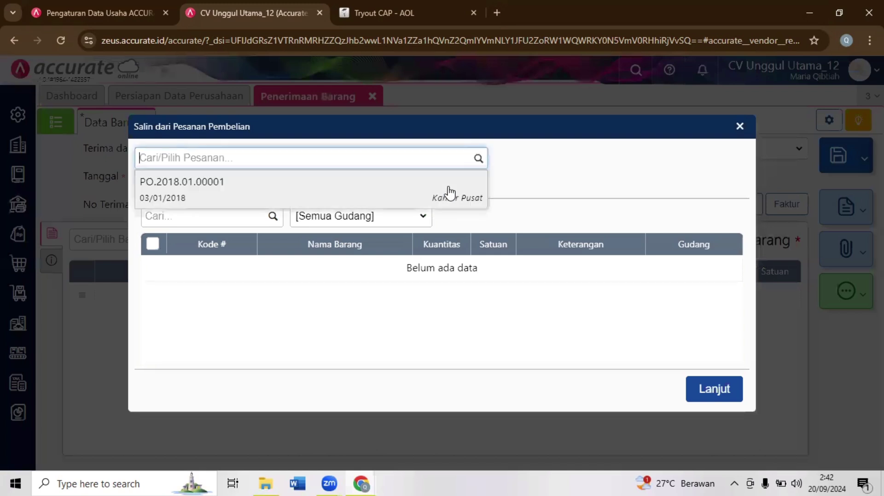
{"action": "left_click", "coordinate": [449, 192]}
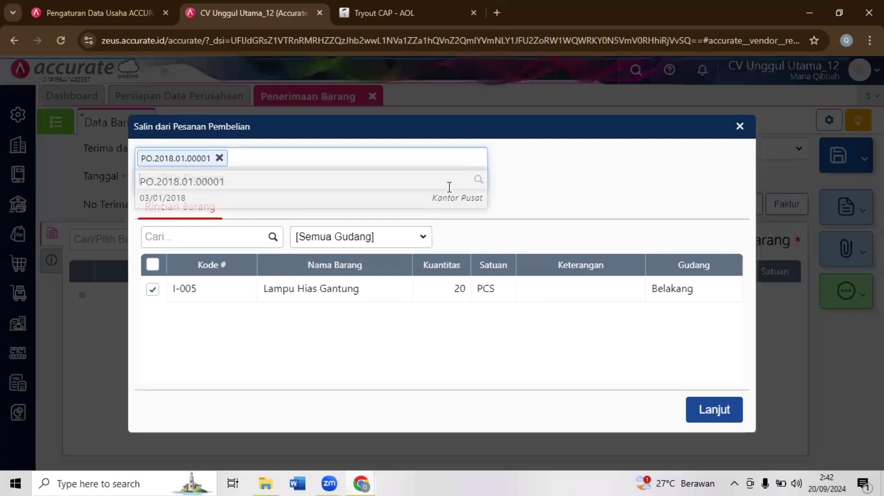
{"action": "left_click", "coordinate": [704, 406]}
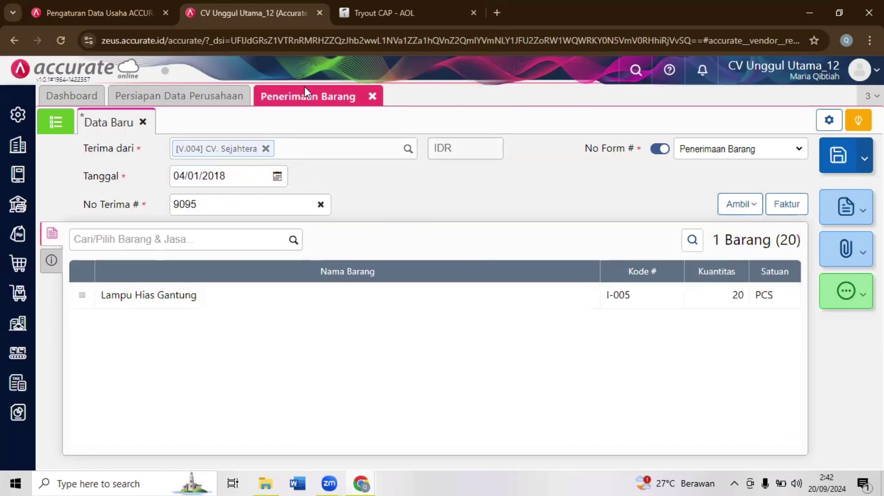
- Check the warehouse in the quiz and set Lampu Hias Gantung's Gudang to Store in the goods receipt
{"action": "key", "text": "ctrl+Tab"}
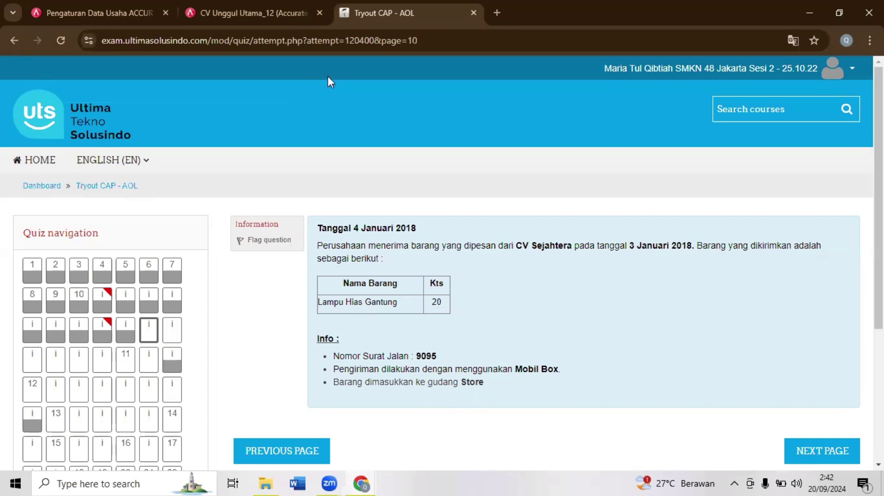
{"action": "key", "text": "ctrl+shift+Tab"}
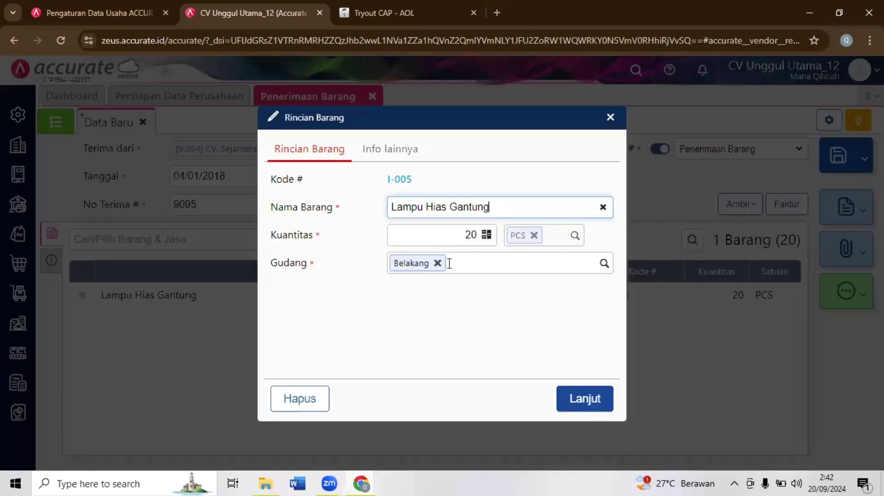
{"action": "left_click", "coordinate": [449, 263]}
{"action": "key", "text": "BackSpace"}
{"action": "type", "text": "s"}
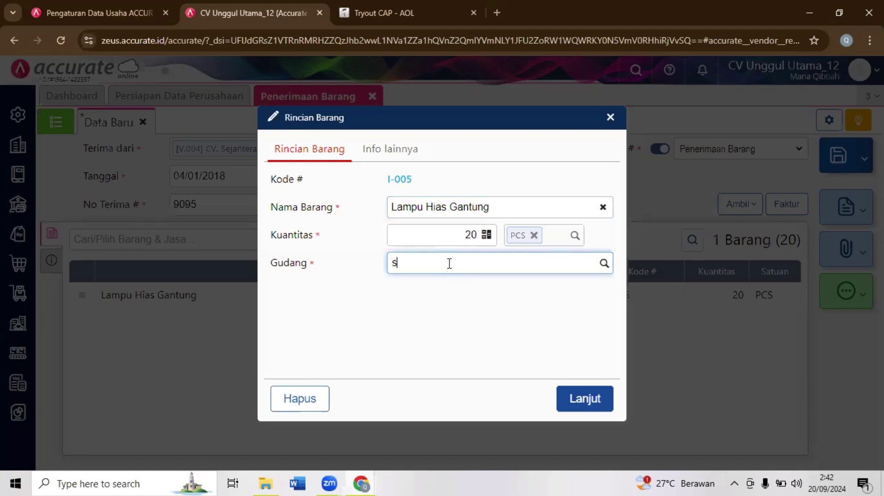
{"action": "type", "text": "to"}
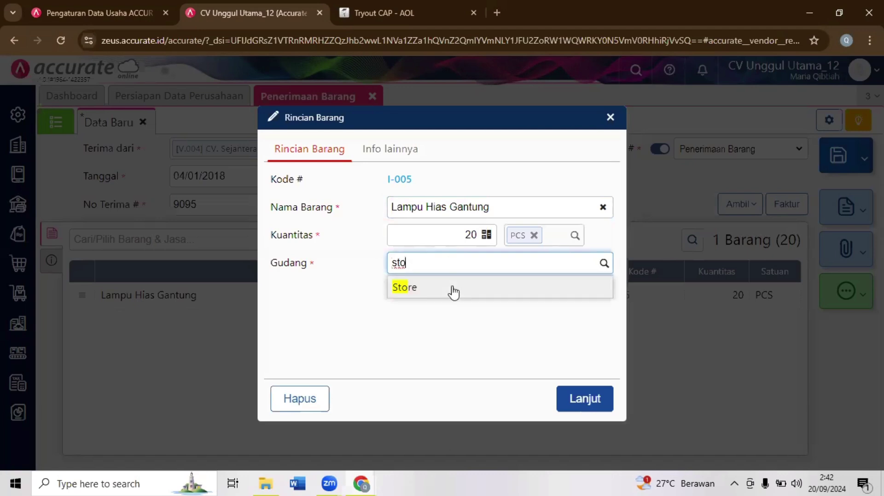
{"action": "left_click", "coordinate": [467, 295]}
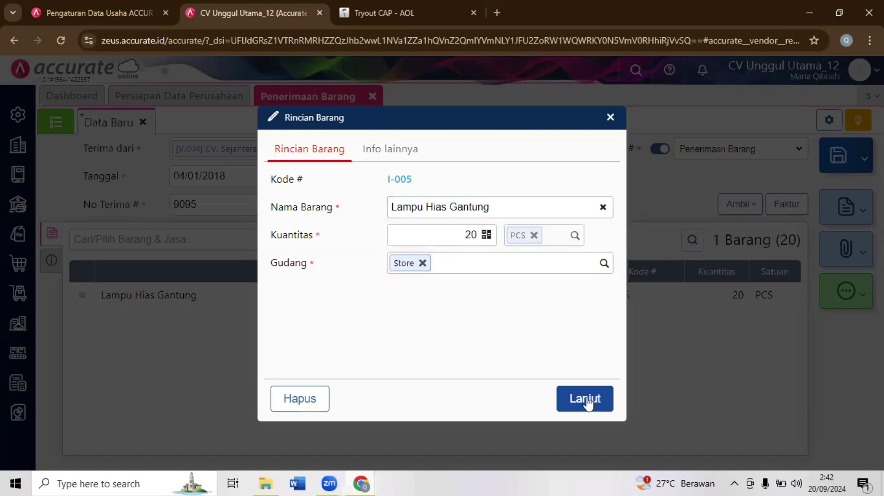
{"action": "left_click", "coordinate": [585, 399]}
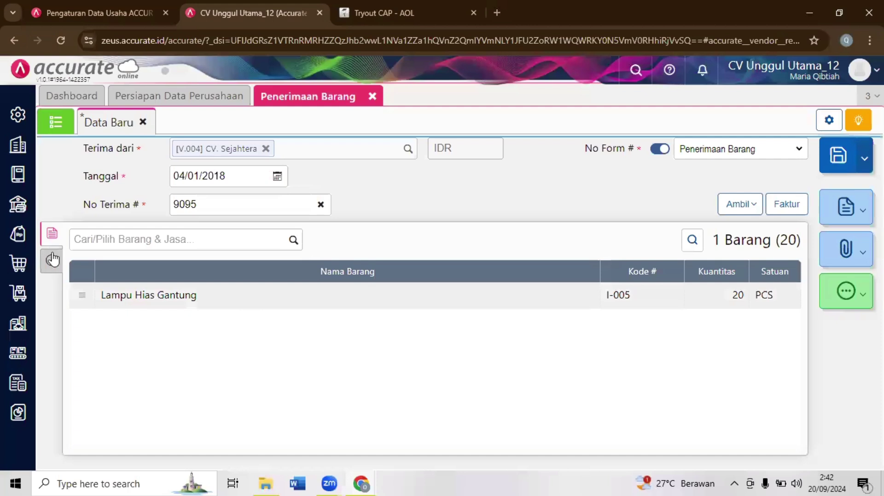
- Create "mobil box" as the goods receipt's Pengiriman method and save the receipt
{"action": "left_click", "coordinate": [52, 259]}
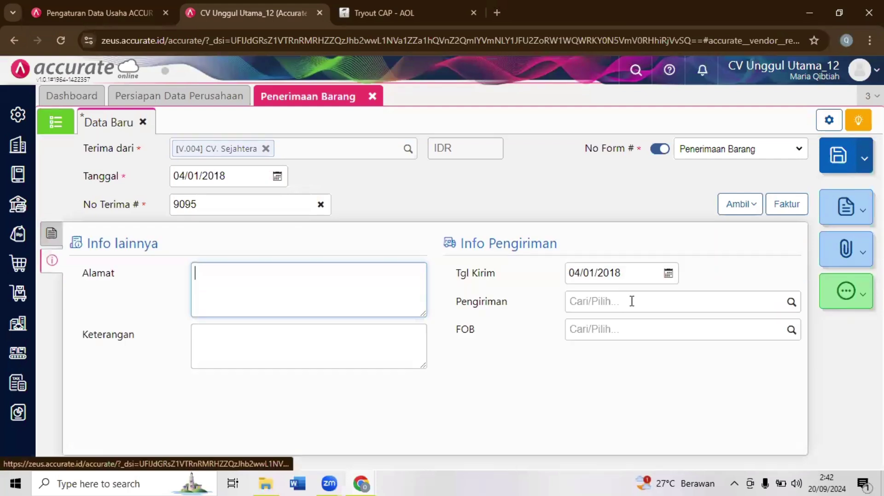
{"action": "left_click", "coordinate": [631, 301]}
{"action": "type", "text": "mo"}
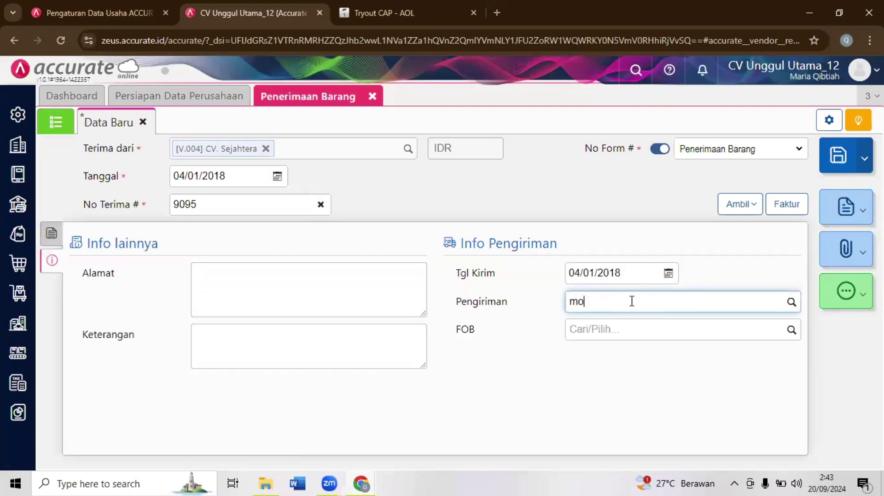
{"action": "type", "text": "b"}
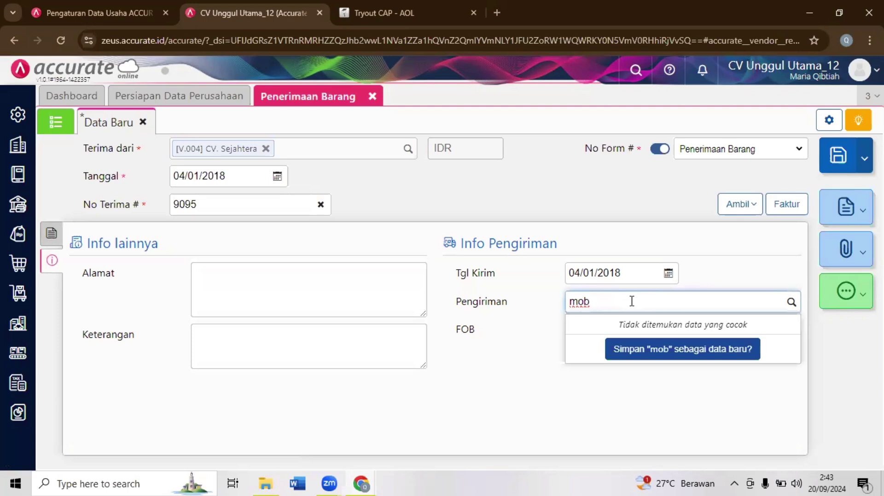
{"action": "type", "text": "il box"}
{"action": "key", "text": "Return"}
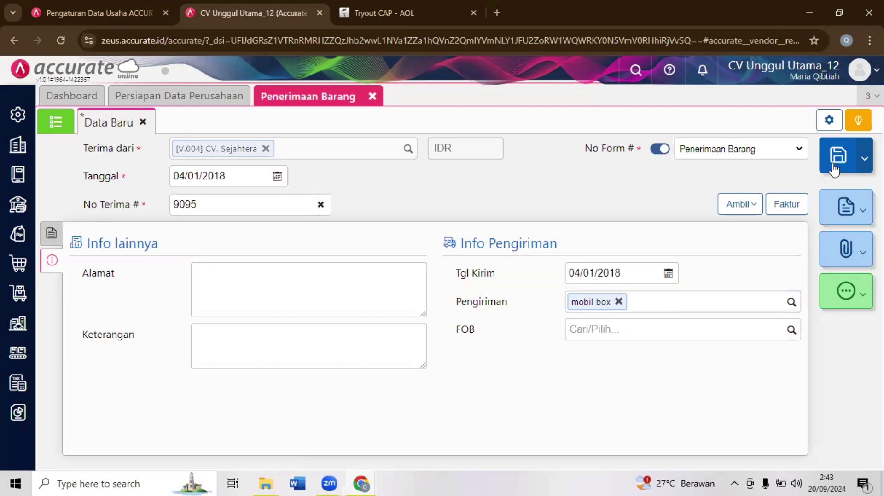
{"action": "left_click", "coordinate": [834, 170]}
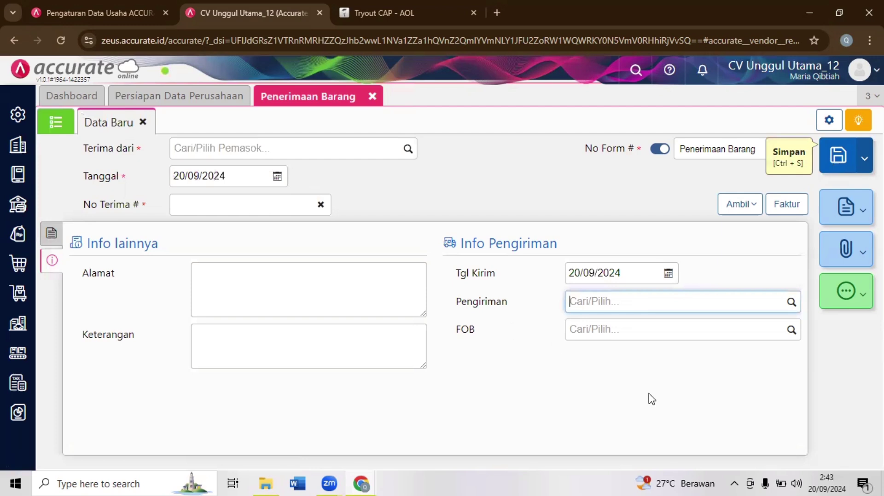
- Show the quiz's next transaction, then open a new Faktur Pembelian form in Accurate Online
{"action": "key", "text": "ctrl+Tab"}
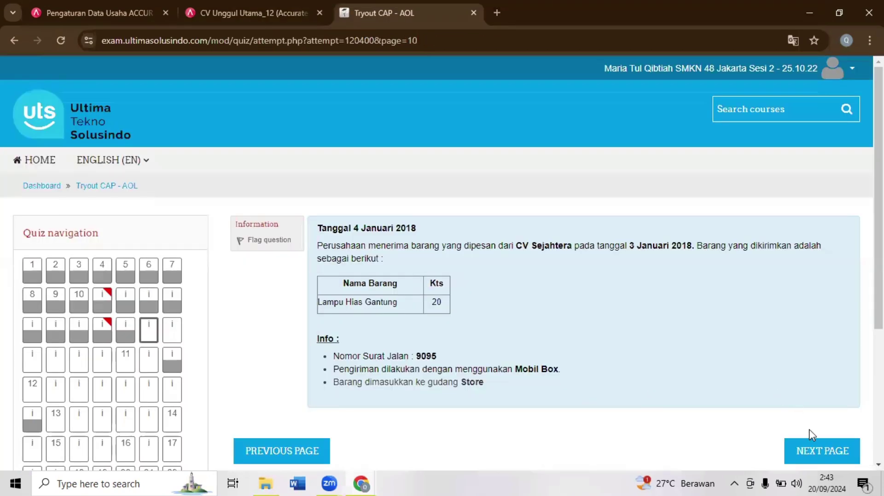
{"action": "left_click", "coordinate": [827, 455]}
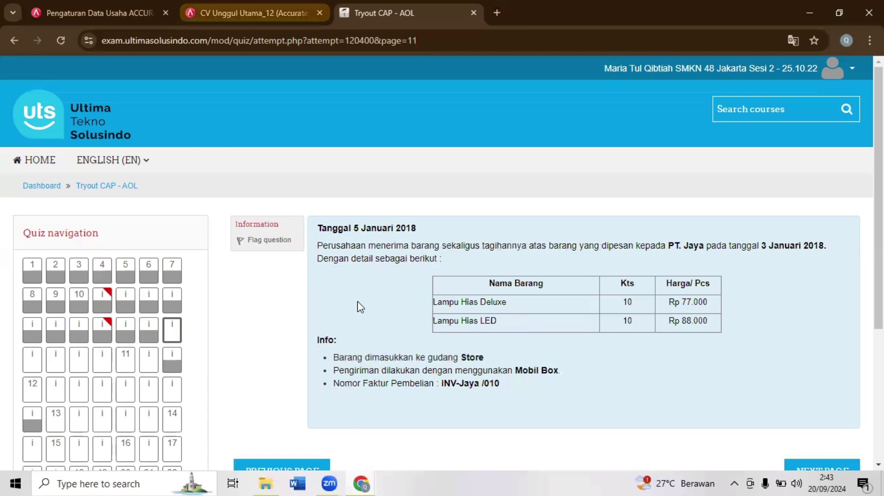
{"action": "left_click", "coordinate": [254, 12]}
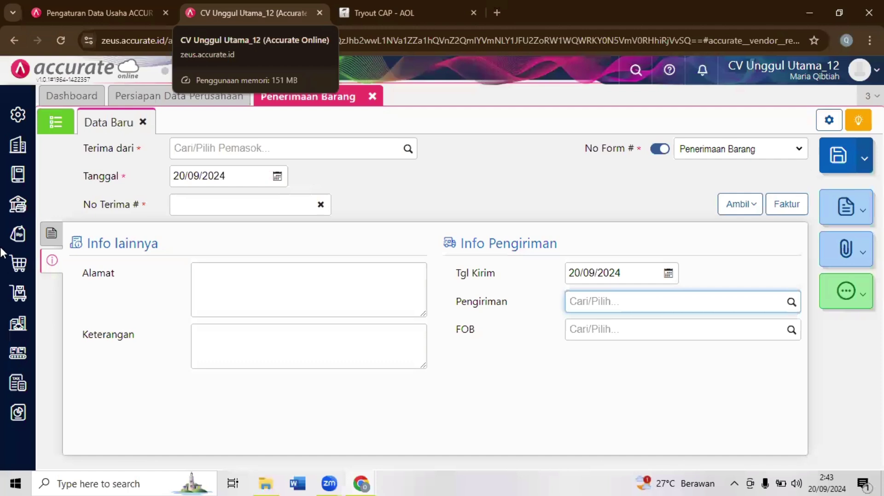
{"action": "mouse_move", "coordinate": [17, 266]}
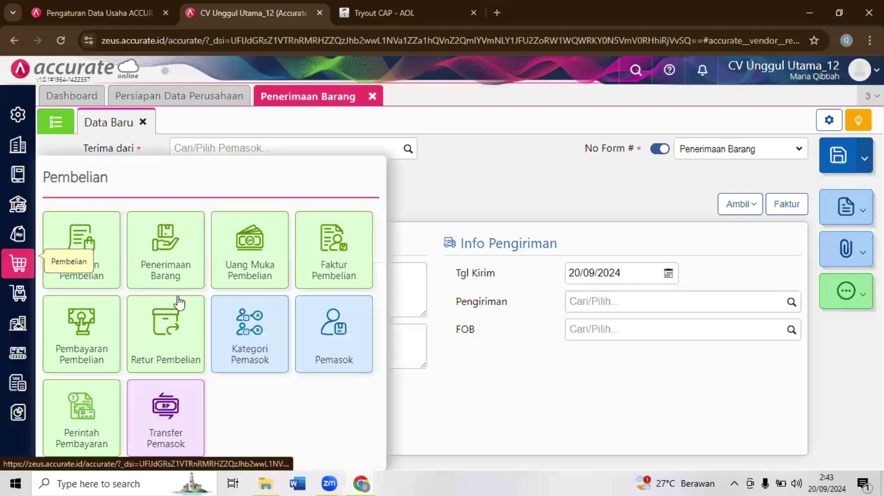
{"action": "left_click", "coordinate": [335, 248]}
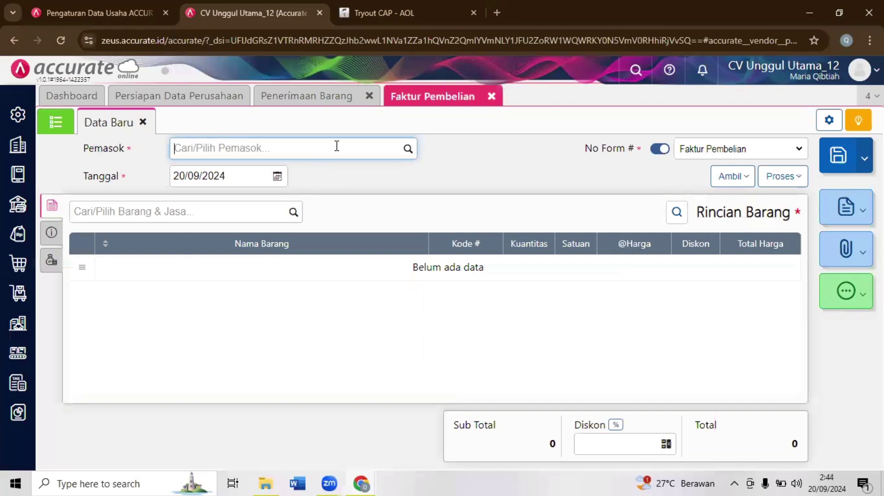
- Find "jaya" and choose PT. Jaya as the purchase invoice's supplier, and set the invoice date to 05/01/2018
{"action": "type", "text": "jaya"}
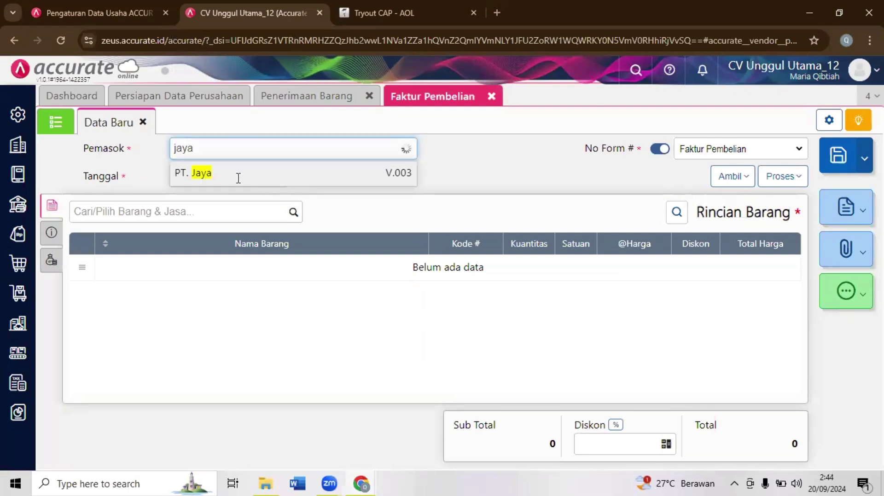
{"action": "left_click", "coordinate": [238, 178]}
{"action": "key", "text": "ctrl+a"}
{"action": "type", "text": "0"}
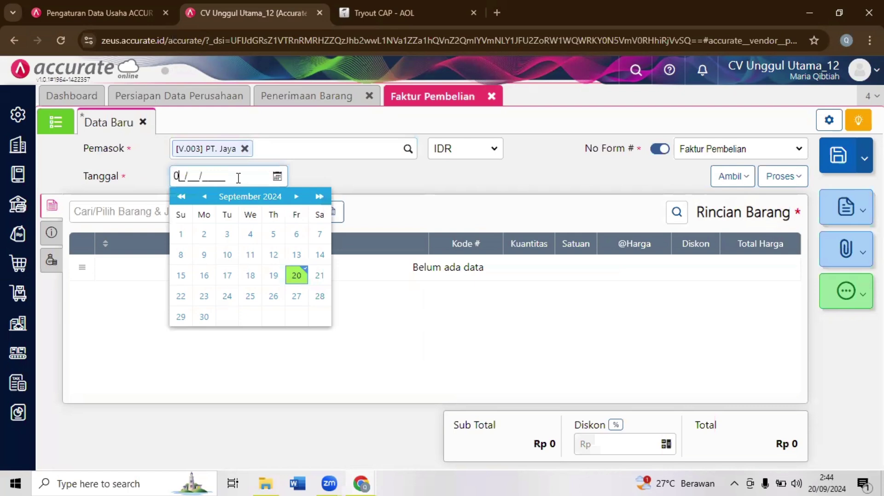
{"action": "type", "text": "5/01/2018"}
- Copy Lampu Hias Deluxe and Lampu Hias LED from purchase order PO.2018.01.00002 into the purchase invoice
{"action": "left_click", "coordinate": [703, 191]}
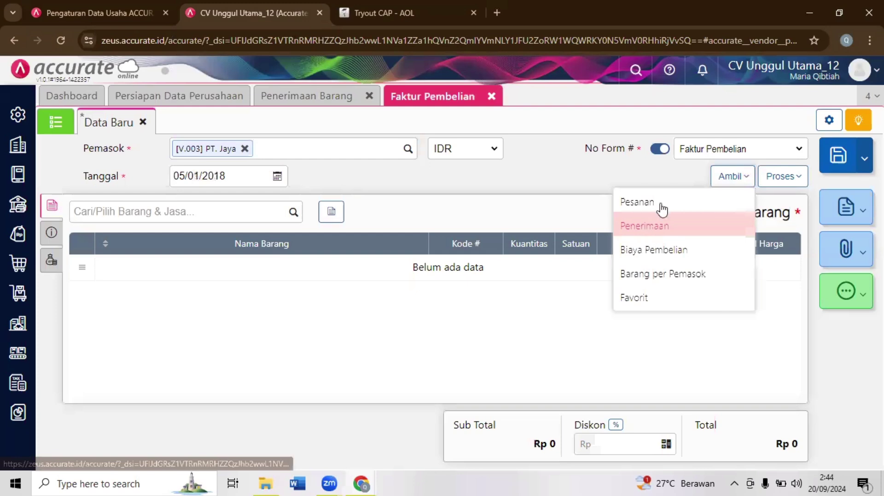
{"action": "left_click", "coordinate": [663, 207]}
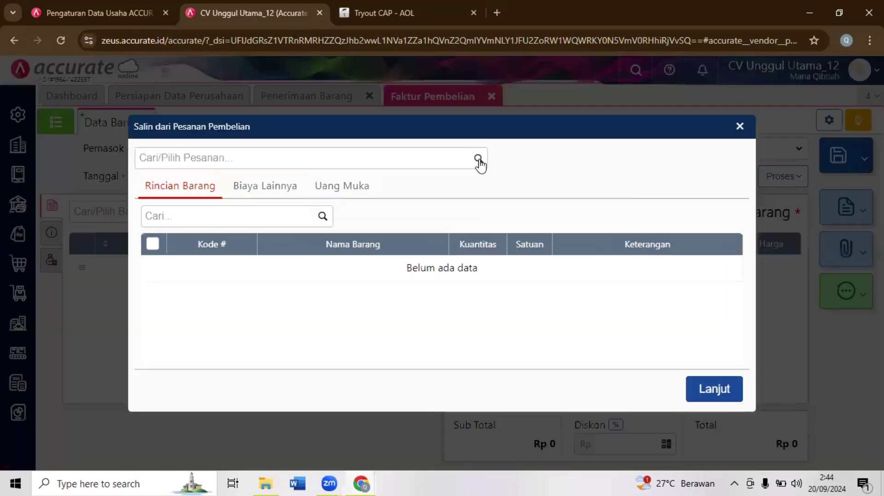
{"action": "left_click", "coordinate": [478, 159]}
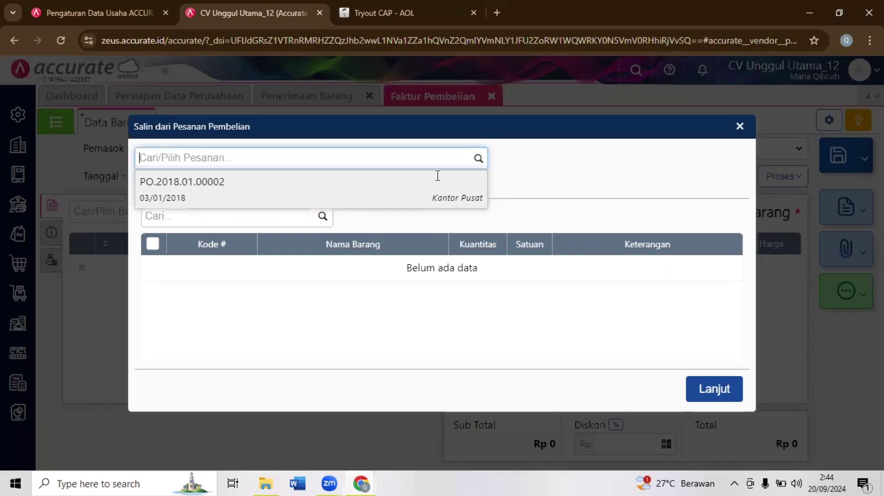
{"action": "left_click", "coordinate": [438, 176]}
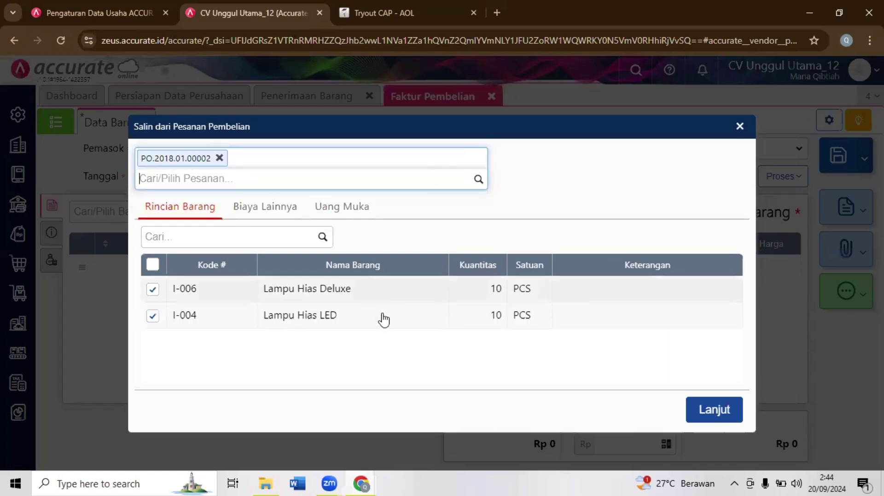
{"action": "left_click", "coordinate": [720, 402]}
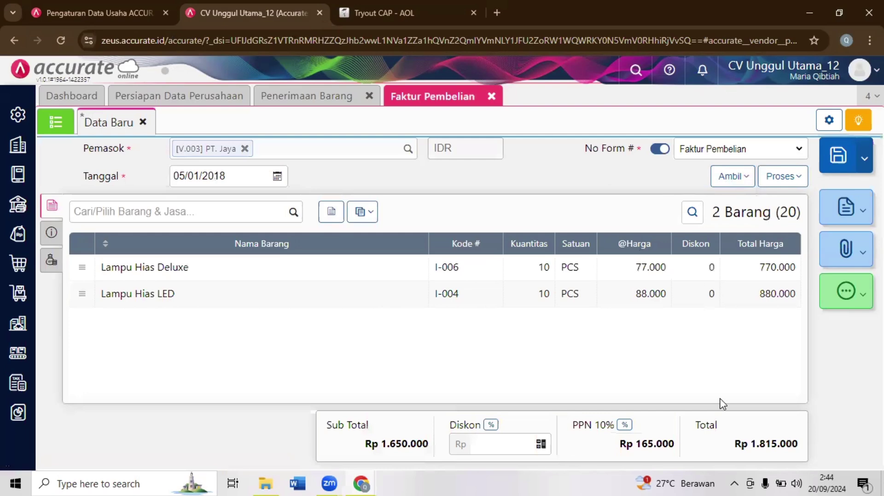
- Copy the Nomor Faktur Pembelian INV-Jaya /010 from the quiz into the purchase invoice's No Faktur
{"action": "key", "text": "ctrl+Tab"}
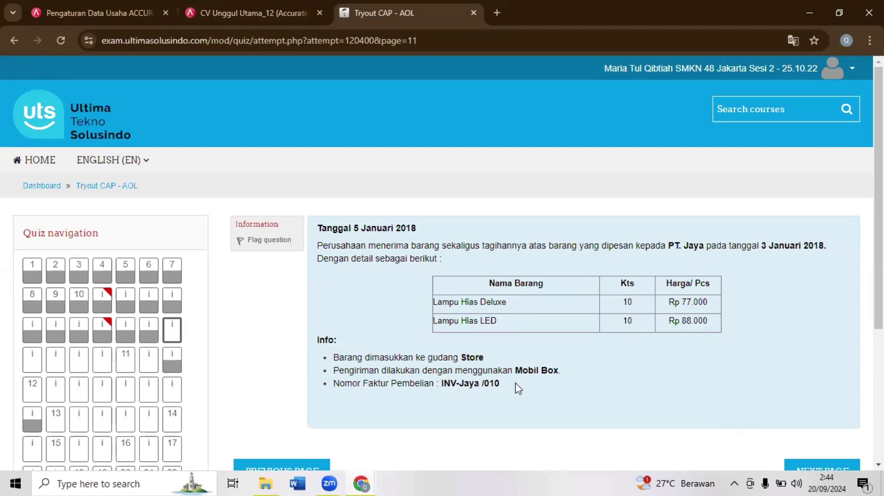
{"action": "left_click_drag", "start_coordinate": [441, 383], "coordinate": [518, 389]}
{"action": "key", "text": "ctrl+c"}
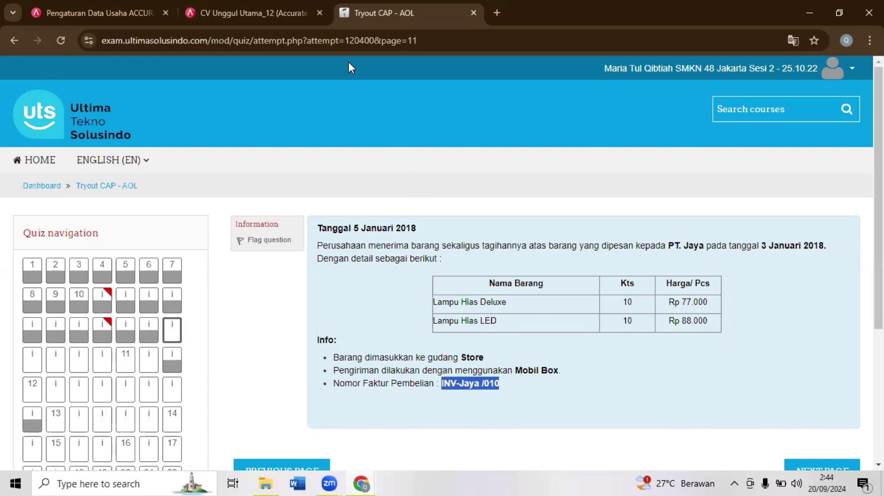
{"action": "key", "text": "ctrl+Page_Up"}
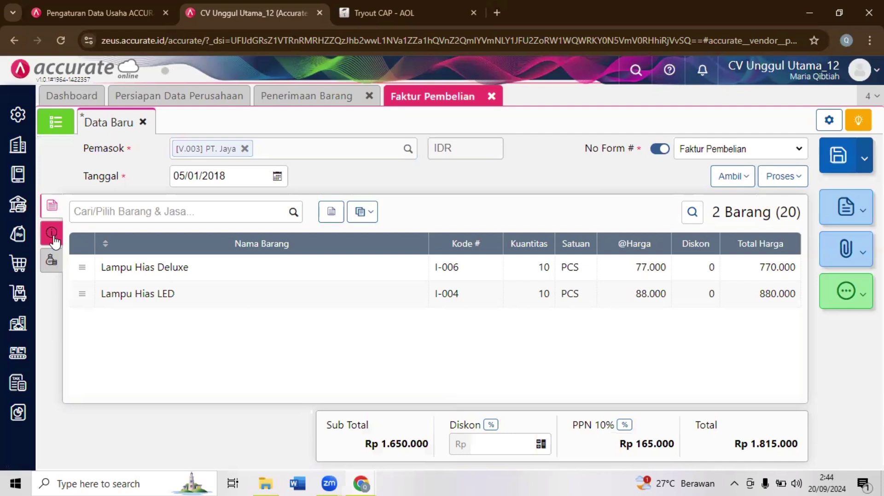
{"action": "left_click", "coordinate": [52, 233]}
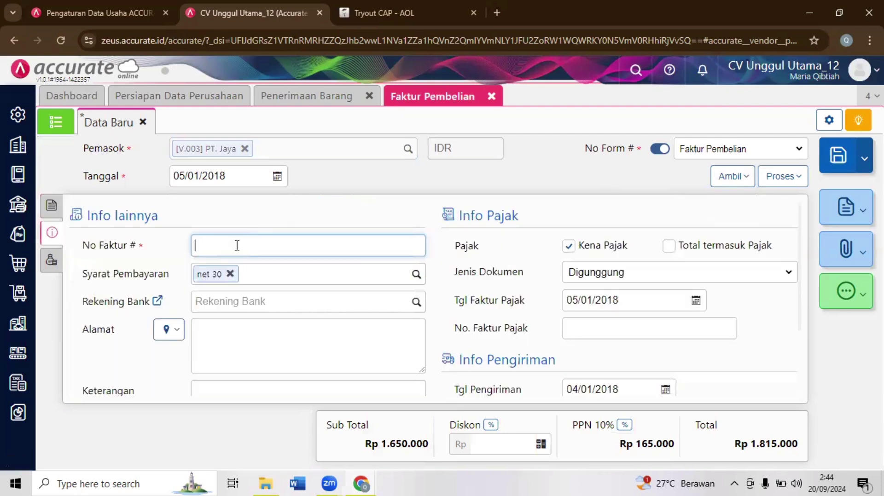
{"action": "key", "text": "ctrl+v"}
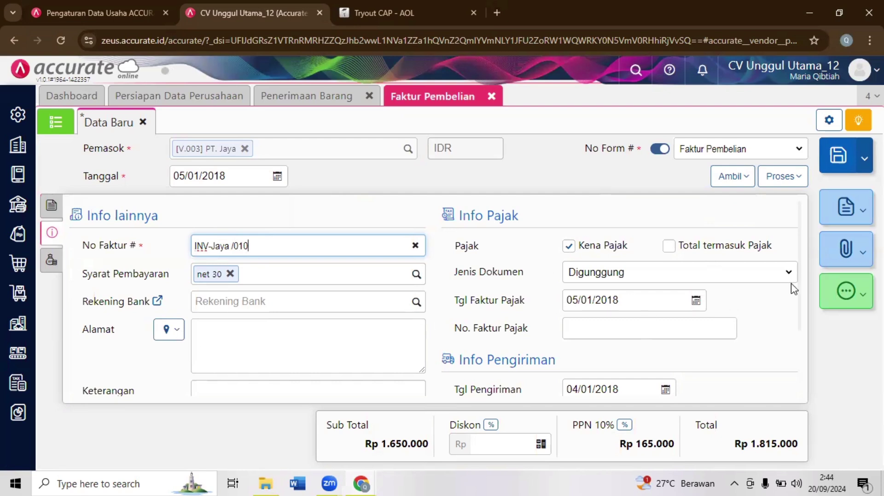
- Set the purchase invoice's Pengiriman to mobil box
{"action": "scroll", "coordinate": [798, 298], "scroll_direction": "down", "scroll_amount": 1}
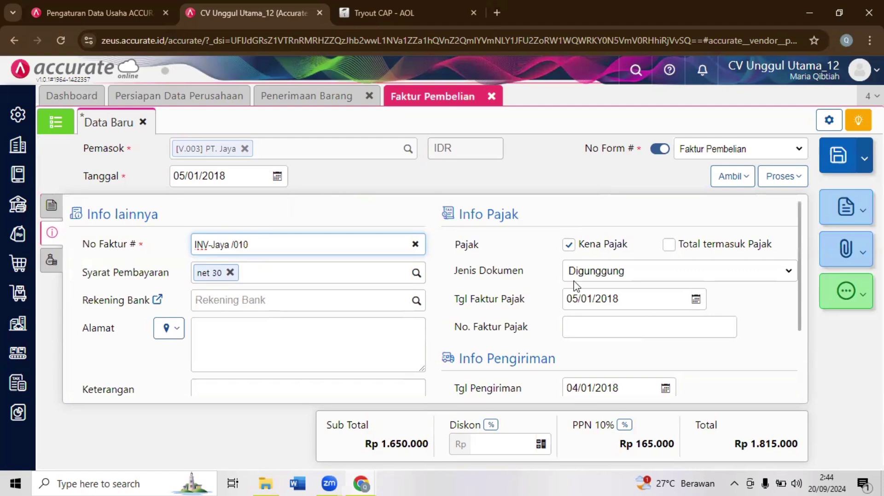
{"action": "scroll", "coordinate": [576, 285], "scroll_direction": "down", "scroll_amount": 2}
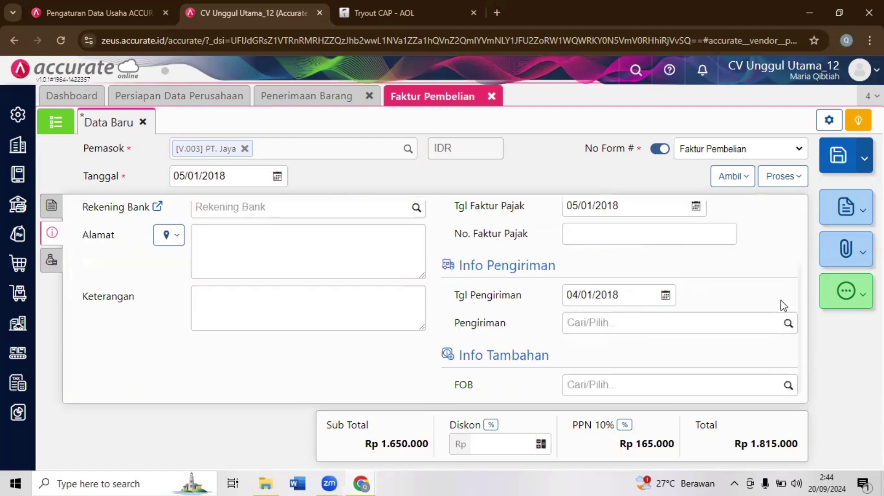
{"action": "scroll", "coordinate": [801, 344], "scroll_direction": "down", "scroll_amount": 1}
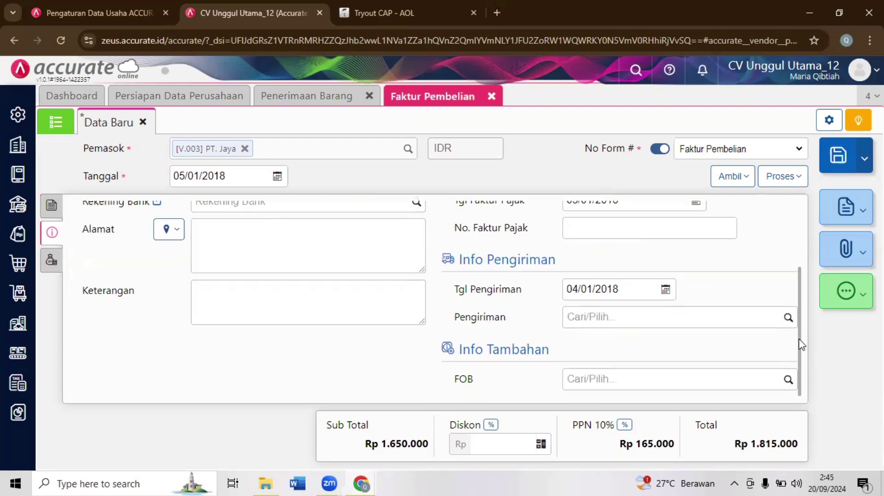
{"action": "left_click", "coordinate": [704, 316]}
{"action": "left_click", "coordinate": [787, 319]}
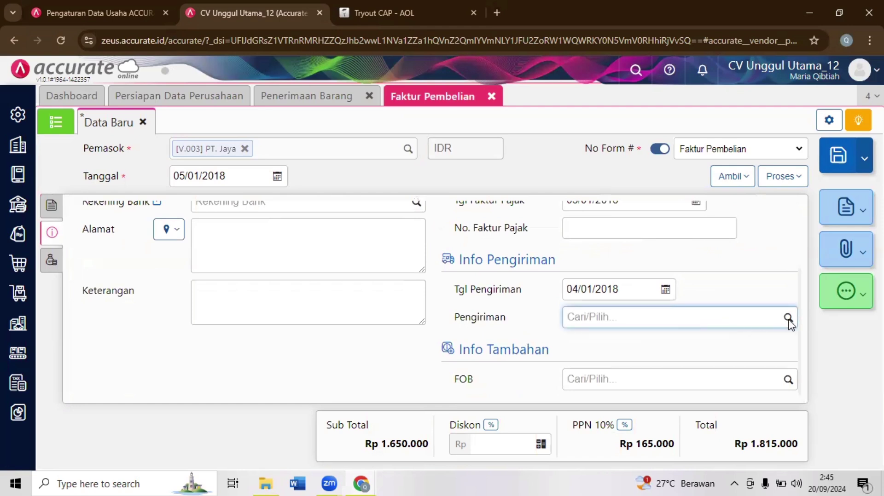
{"action": "left_click", "coordinate": [755, 343]}
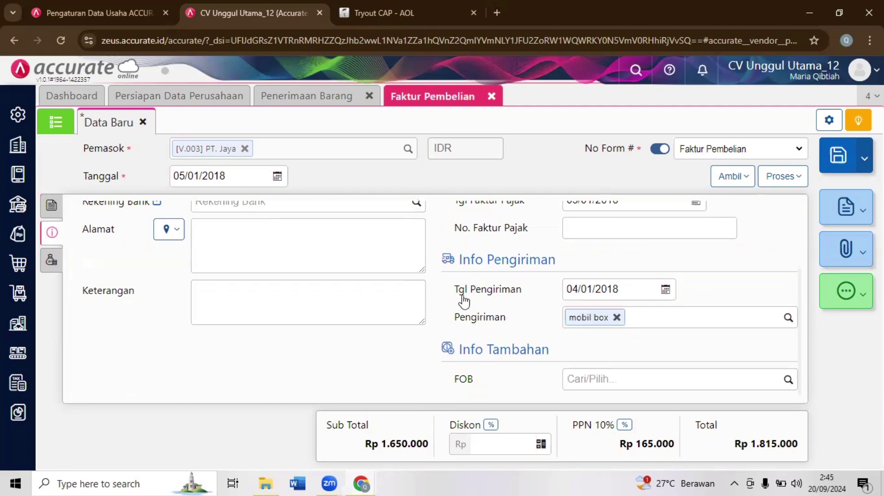
- Change the Gudang of the Lampu Hias Deluxe line in the purchase invoice to Store
{"action": "left_click", "coordinate": [54, 206]}
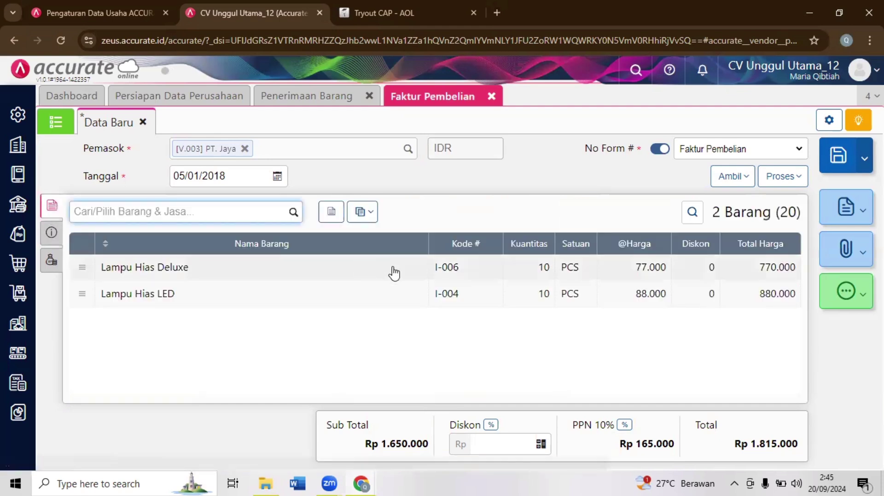
{"action": "left_click", "coordinate": [363, 274]}
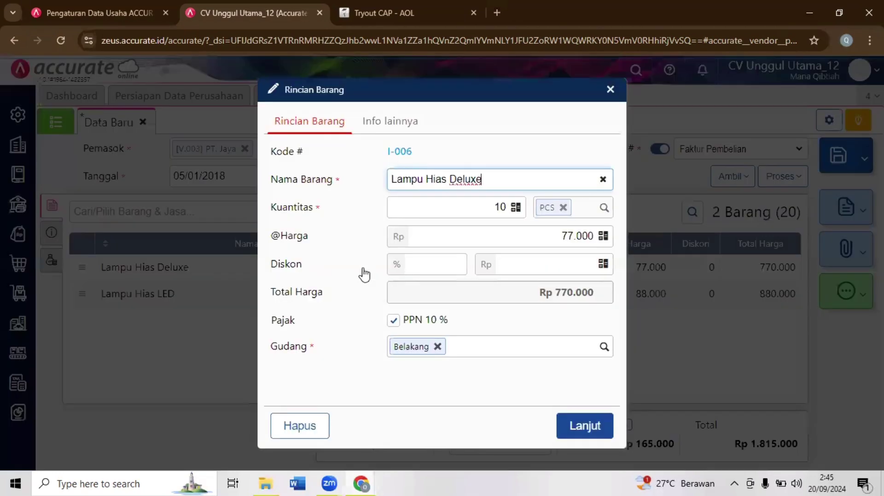
{"action": "left_click", "coordinate": [438, 346]}
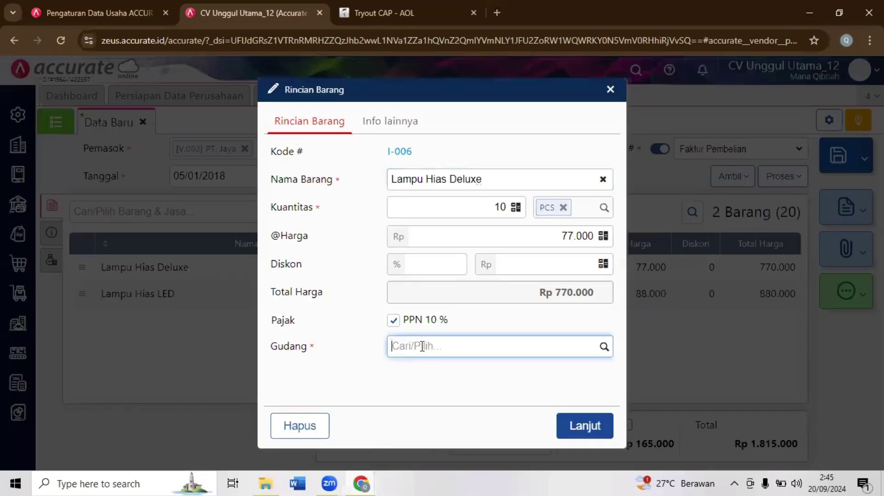
{"action": "type", "text": "sto"}
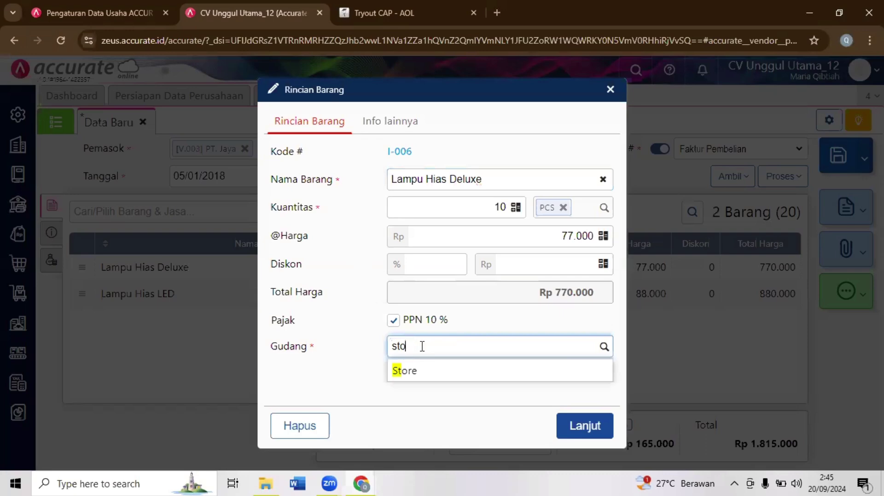
{"action": "left_click", "coordinate": [410, 371]}
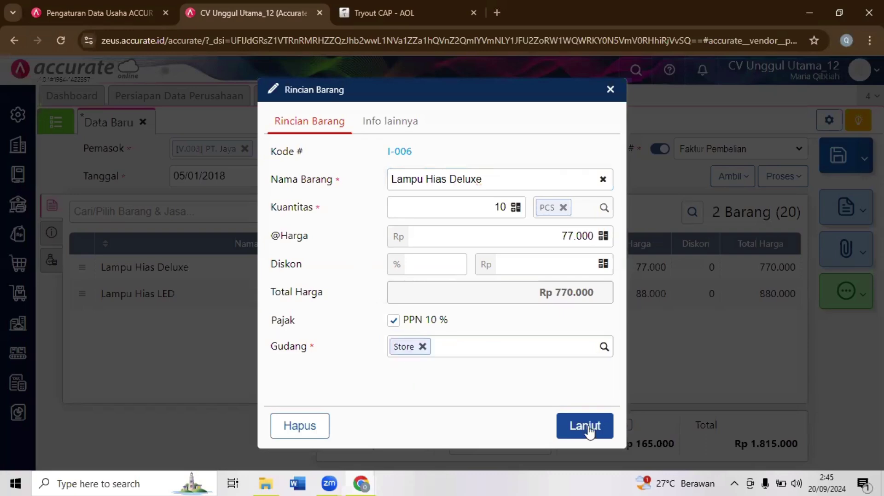
{"action": "left_click", "coordinate": [585, 427]}
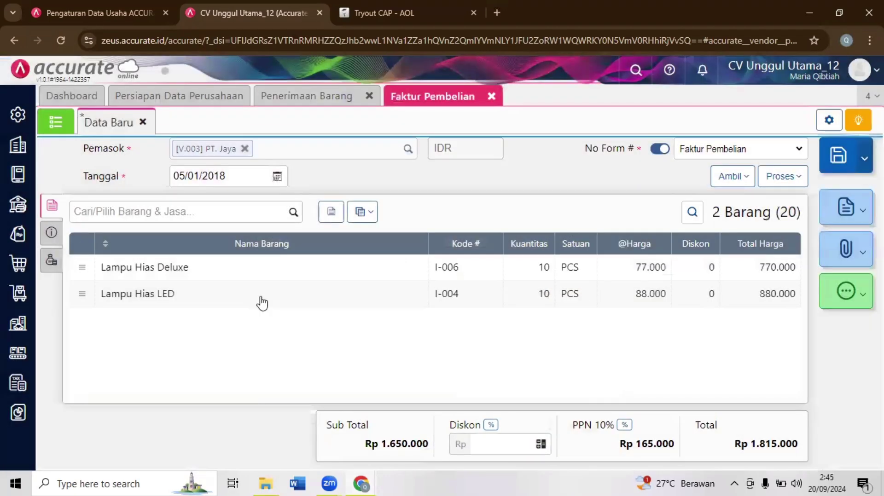
- Change the Gudang of the Lampu Hias LED line in the purchase invoice to Store
{"action": "left_click", "coordinate": [348, 285]}
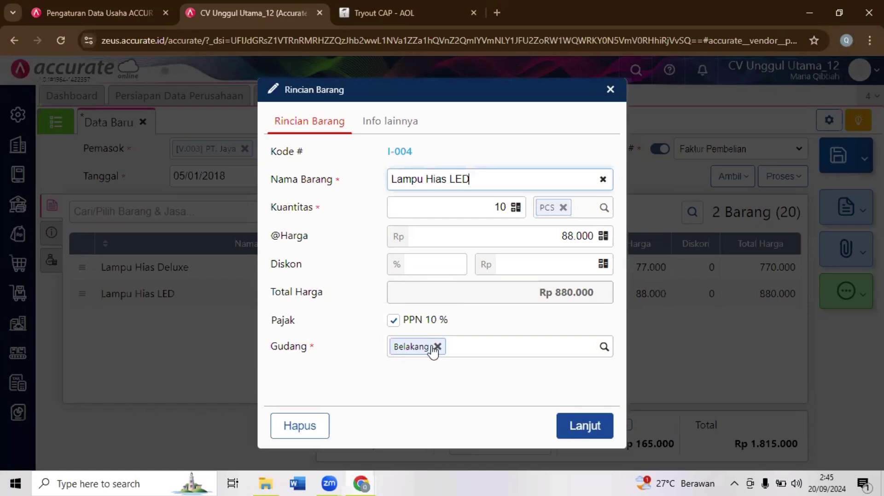
{"action": "left_click", "coordinate": [413, 347]}
{"action": "type", "text": "s"}
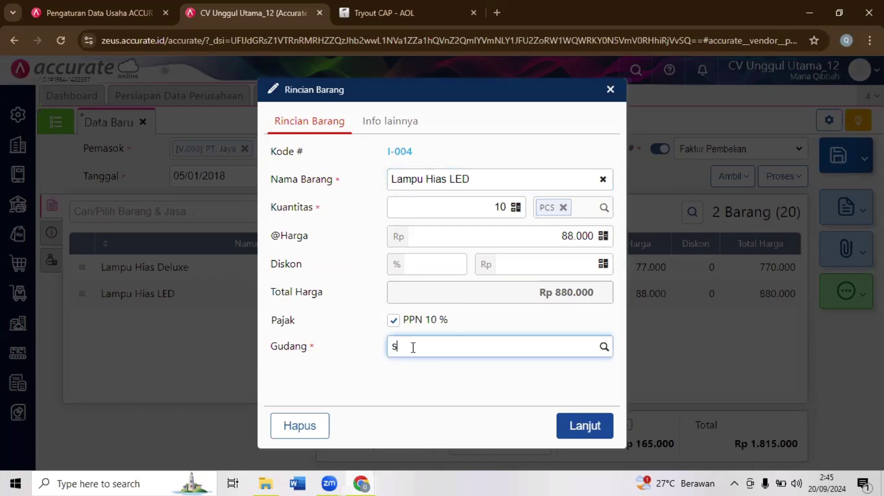
{"action": "type", "text": "tore"}
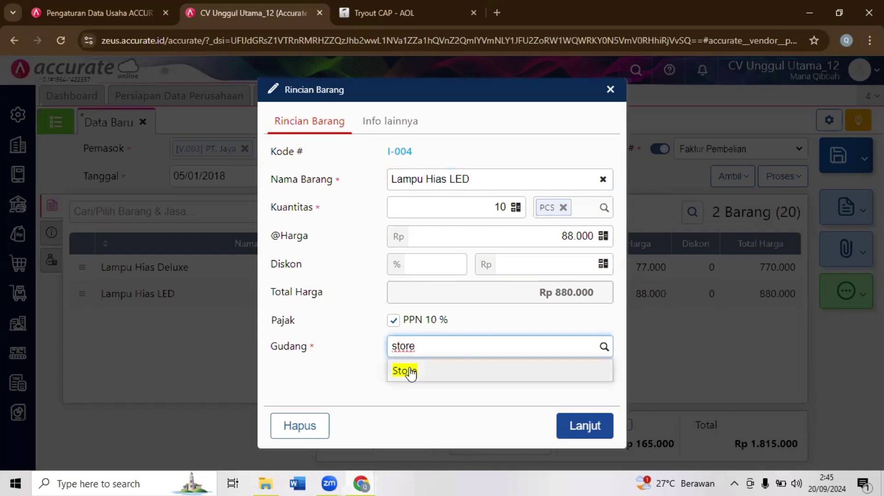
{"action": "left_click", "coordinate": [410, 373]}
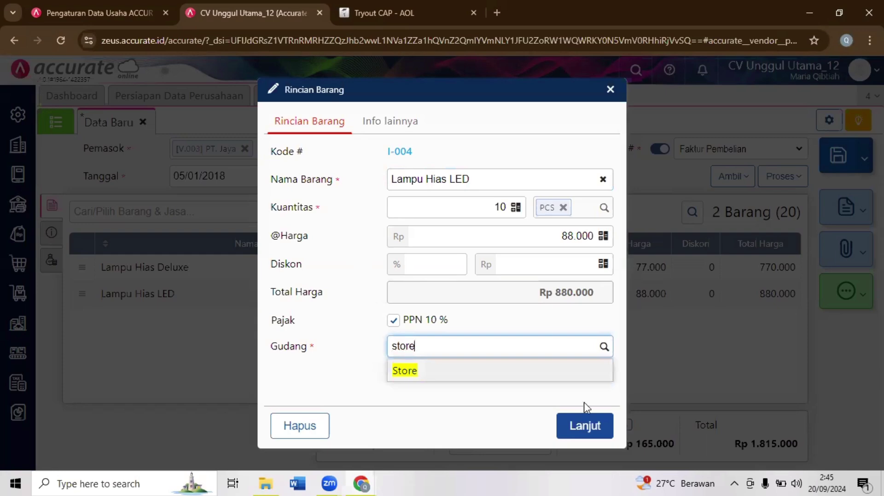
{"action": "left_click", "coordinate": [590, 429]}
- Check the purchase invoice against the 5 January 2018 quiz instructions and save it
{"action": "key", "text": "ctrl+Tab"}
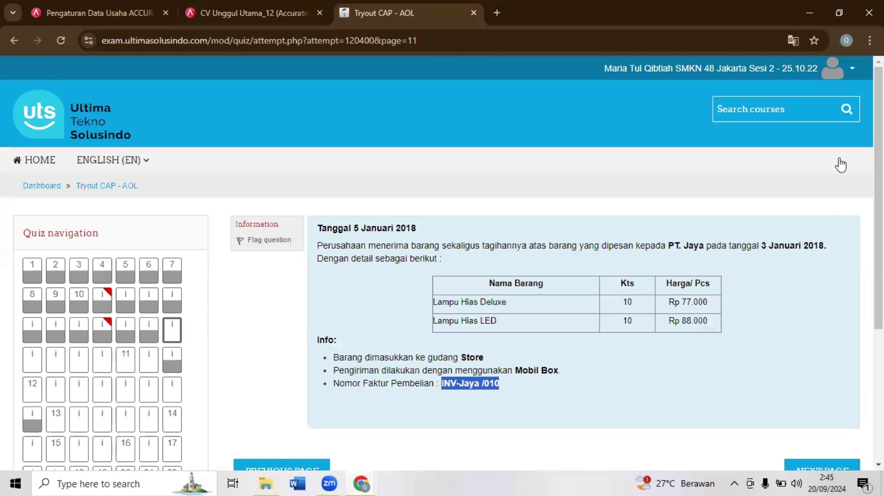
{"action": "key", "text": "ctrl+shift+Tab"}
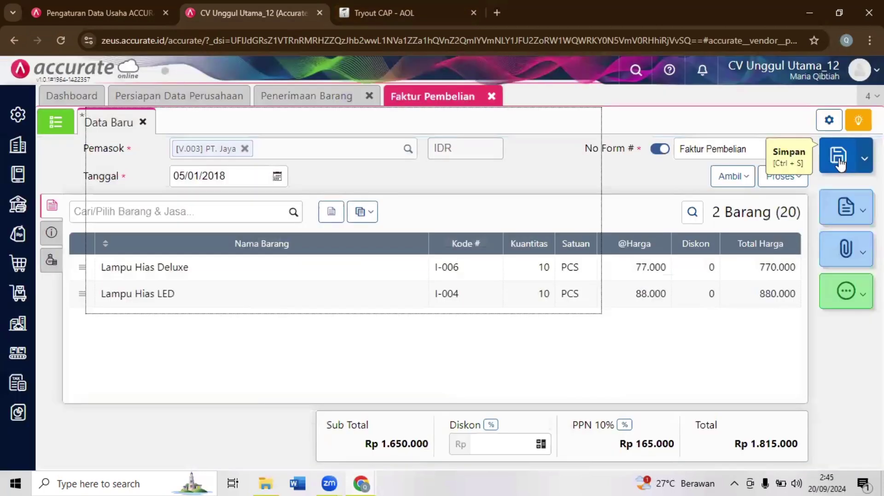
{"action": "left_click", "coordinate": [838, 159]}
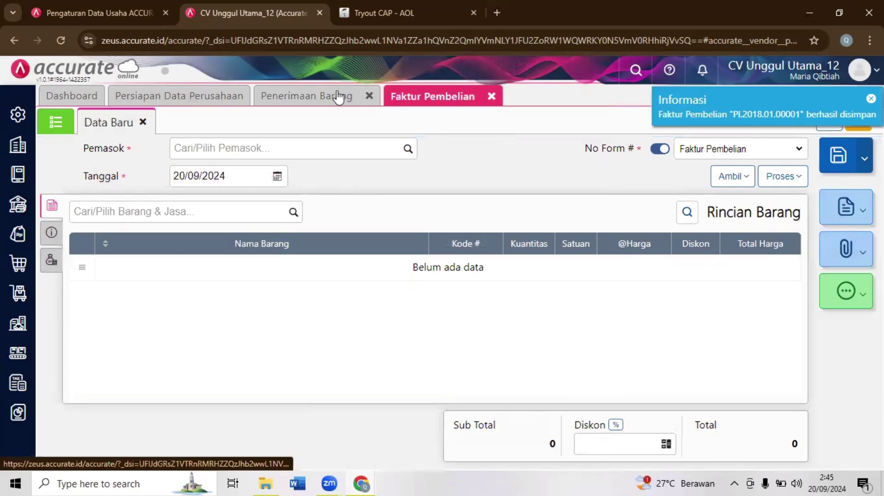
- Advance the Tryout CAP quiz to the 6 January 2018 transaction, read it, and return to Accurate Online
{"action": "key", "text": "ctrl+Tab"}
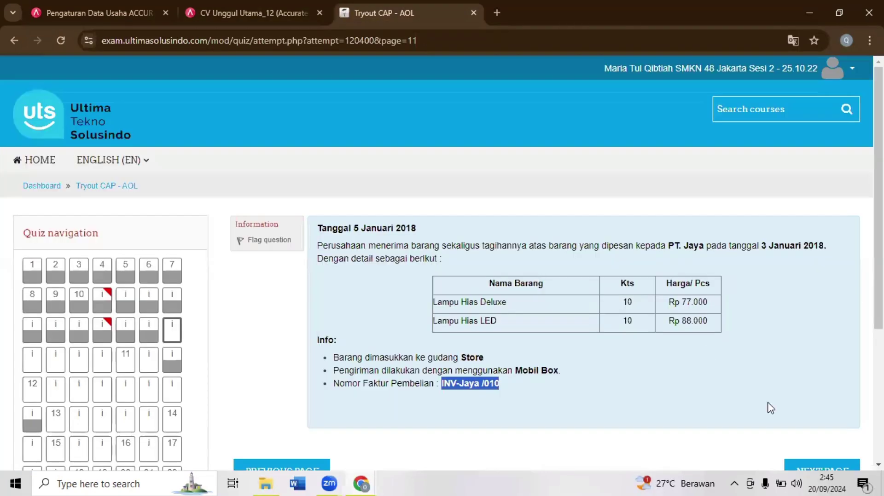
{"action": "left_click", "coordinate": [810, 462]}
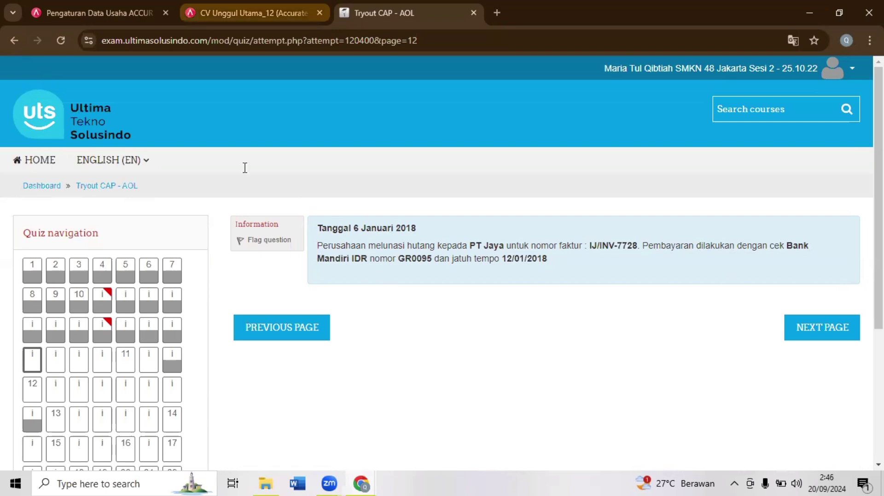
{"action": "key", "text": "ctrl+shift+Tab"}
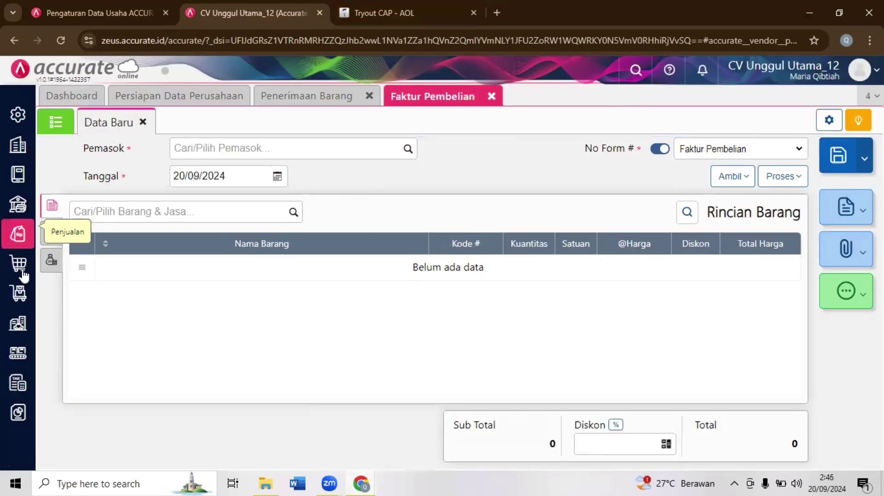
- Close the Faktur Pembelian and Penerimaan Barang forms and open a new Pembayaran Pembelian
{"action": "left_click", "coordinate": [491, 96]}
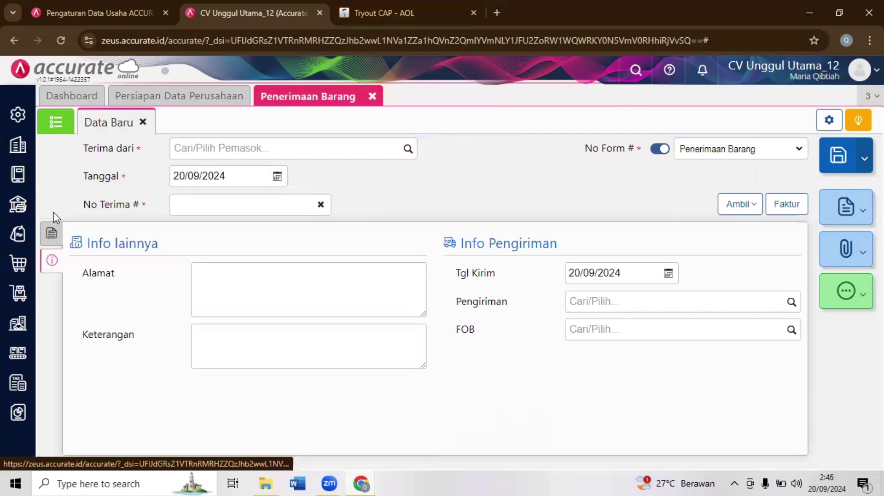
{"action": "left_click", "coordinate": [369, 96]}
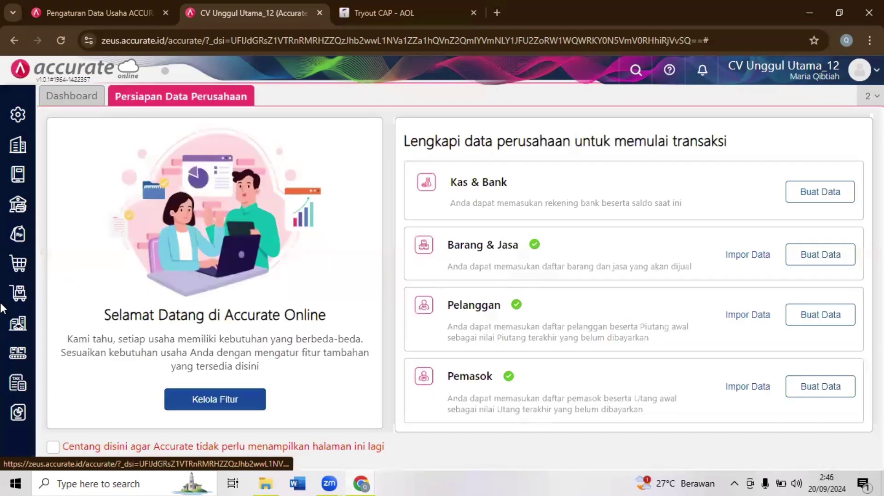
{"action": "left_click", "coordinate": [13, 275]}
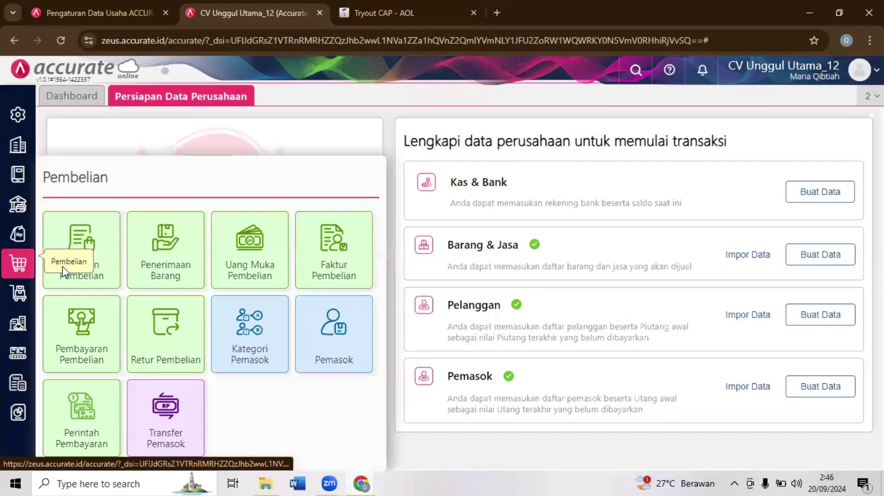
{"action": "left_click", "coordinate": [108, 338]}
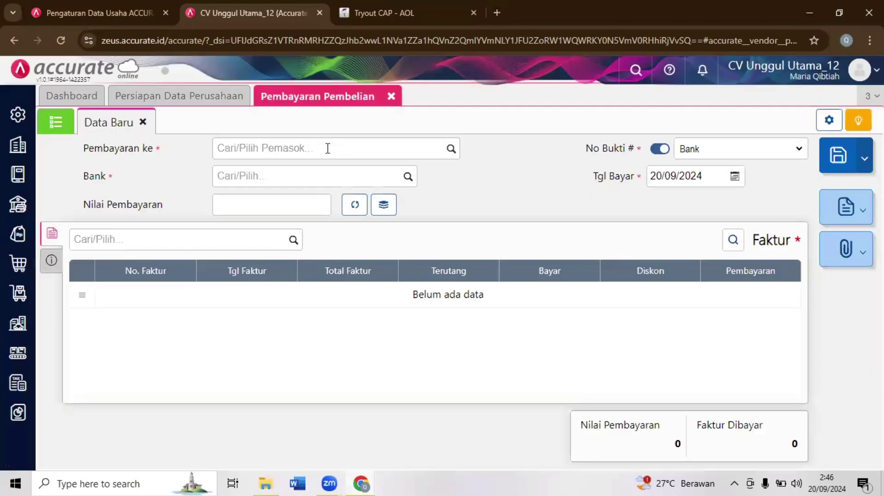
- Set the purchase payment's supplier to PT. Jaya and its Bank to Bank Mandiri IDR, as the quiz specifies
{"action": "type", "text": "jay"}
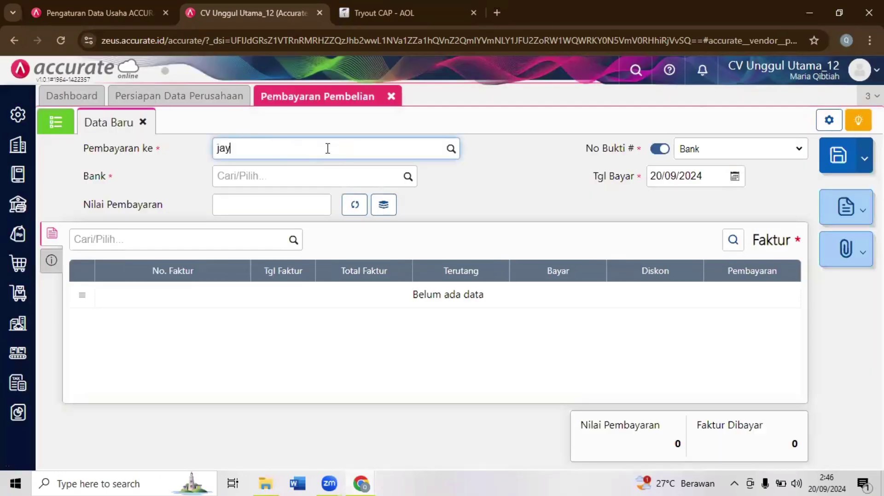
{"action": "left_click", "coordinate": [293, 173]}
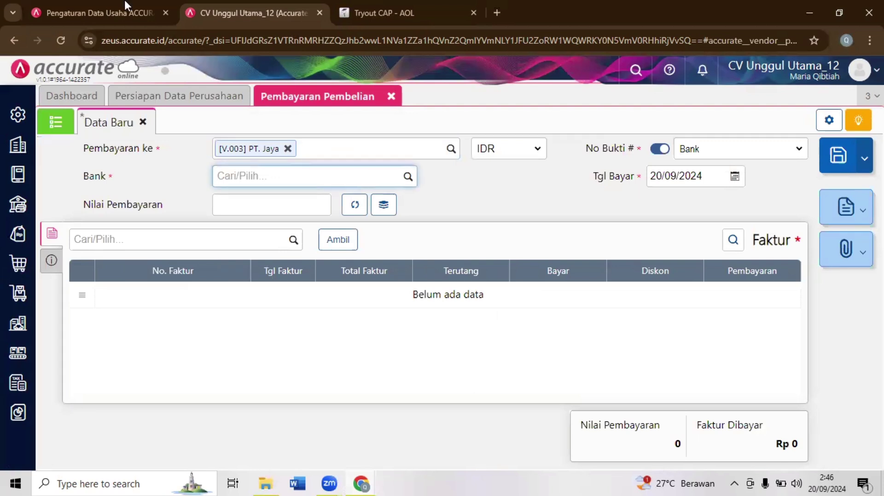
{"action": "key", "text": "ctrl+Tab"}
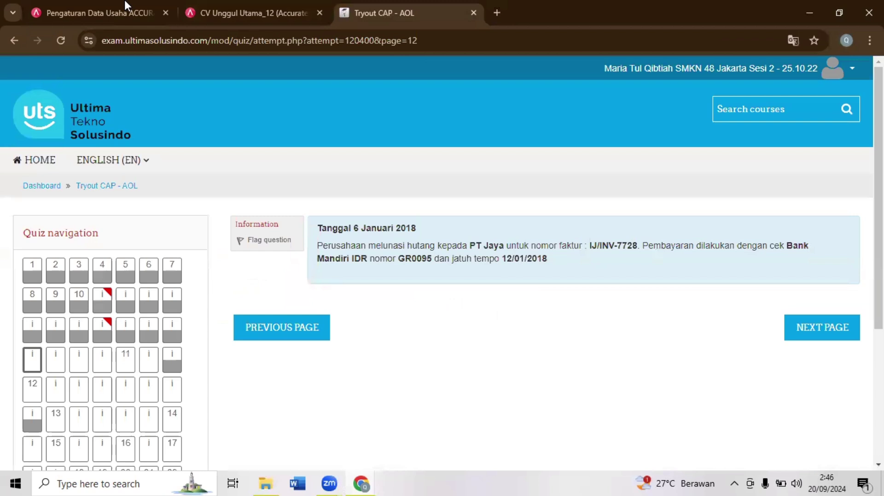
{"action": "key", "text": "ctrl+shift+Tab"}
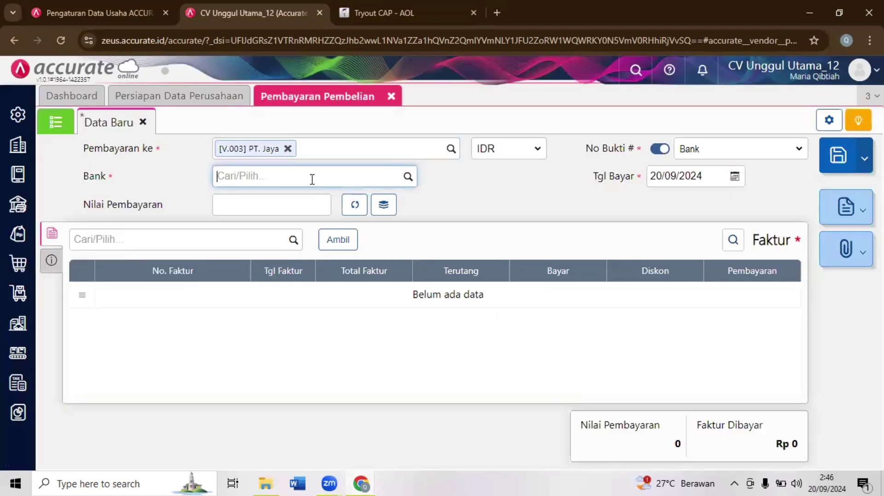
{"action": "type", "text": "man"}
{"action": "key", "text": "Return"}
{"action": "left_click", "coordinate": [527, 207]}
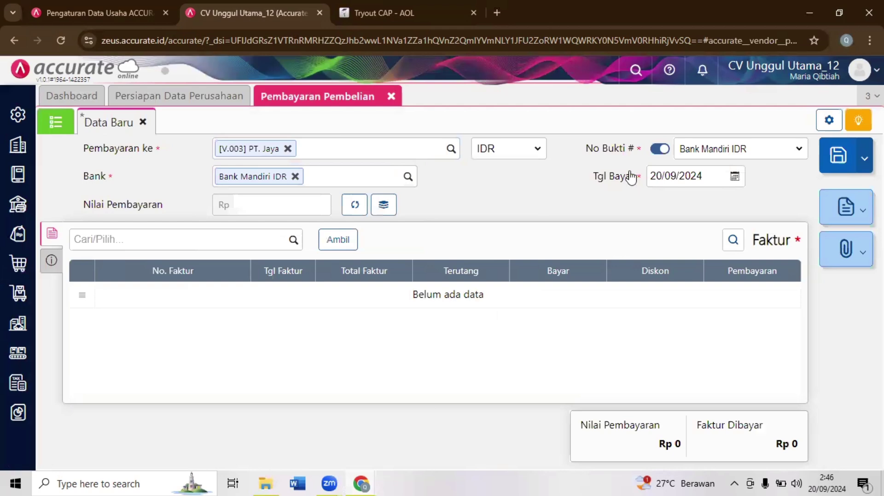
- Set the purchase payment's Tgl Bayar to the quiz's transaction date, 06/01/2018
{"action": "left_click", "coordinate": [681, 180]}
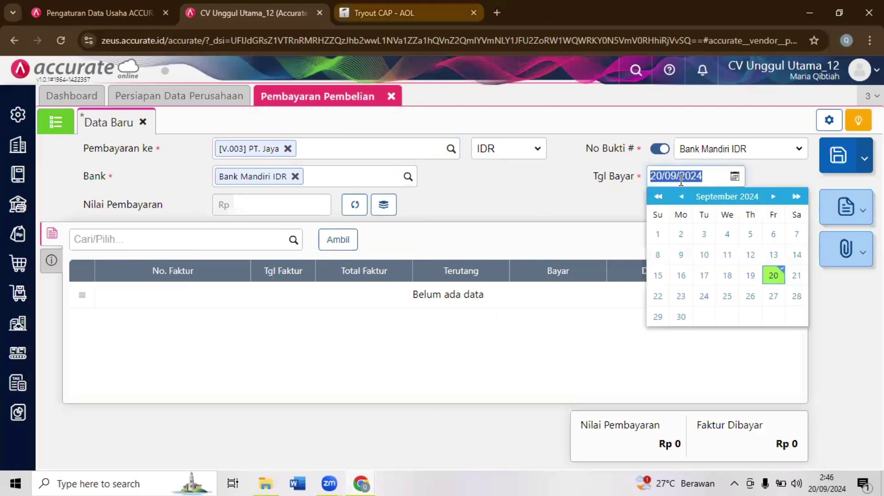
{"action": "key", "text": "ctrl+Tab"}
{"action": "key", "text": "ctrl+shift+Tab"}
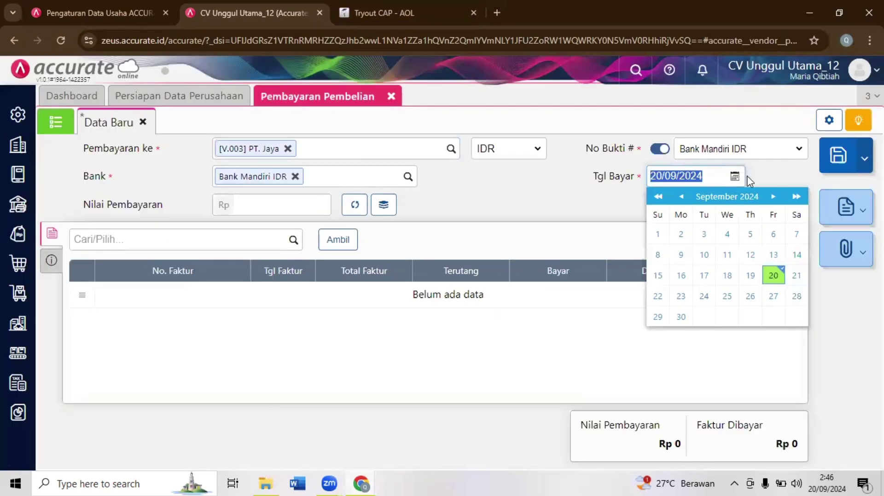
{"action": "type", "text": "06/0"}
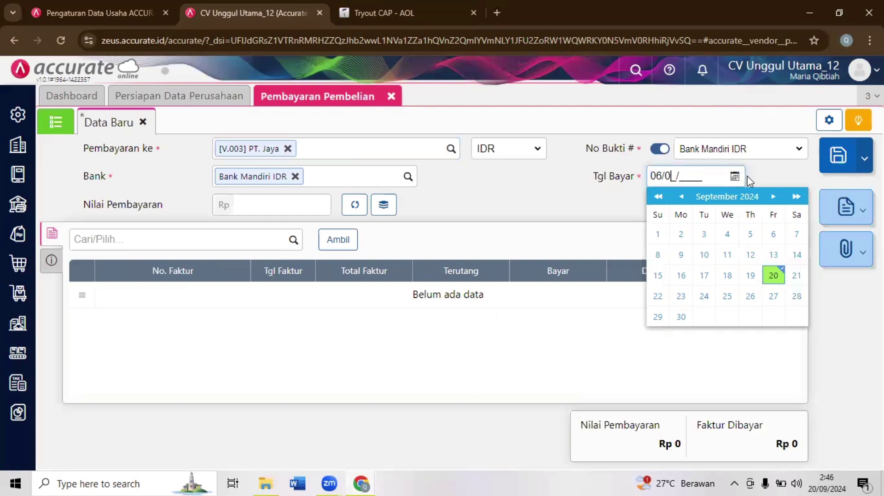
{"action": "type", "text": "1/2018"}
{"action": "left_click", "coordinate": [545, 206]}
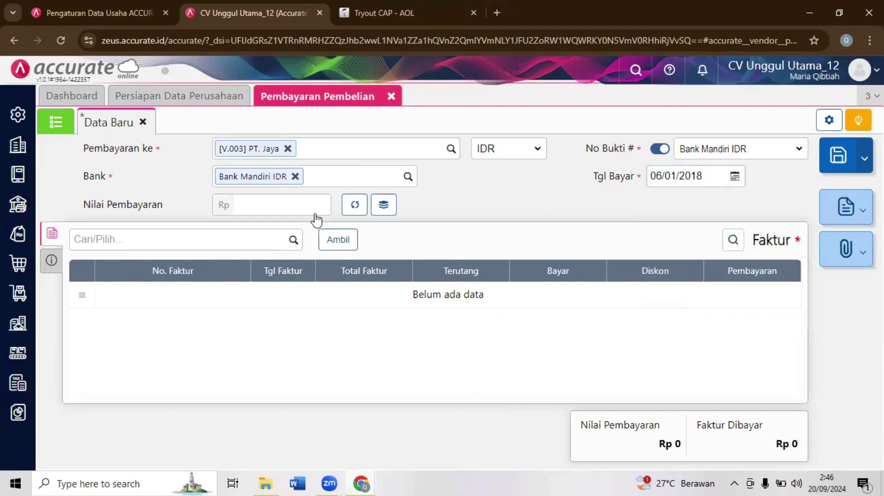
- Add invoice IJ/INV-7728 to the payment with Bayar Rp 7.650.000 and calculate the Nilai Pembayaran from it
{"action": "left_click", "coordinate": [299, 242]}
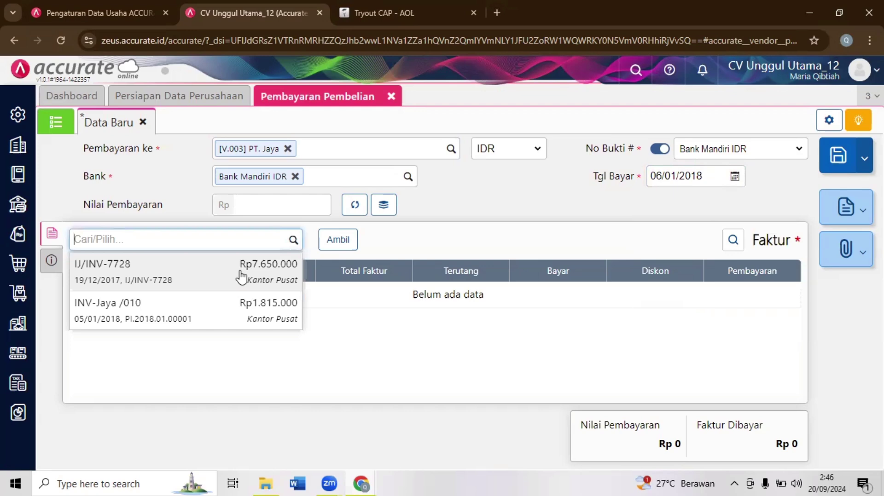
{"action": "left_click", "coordinate": [241, 278]}
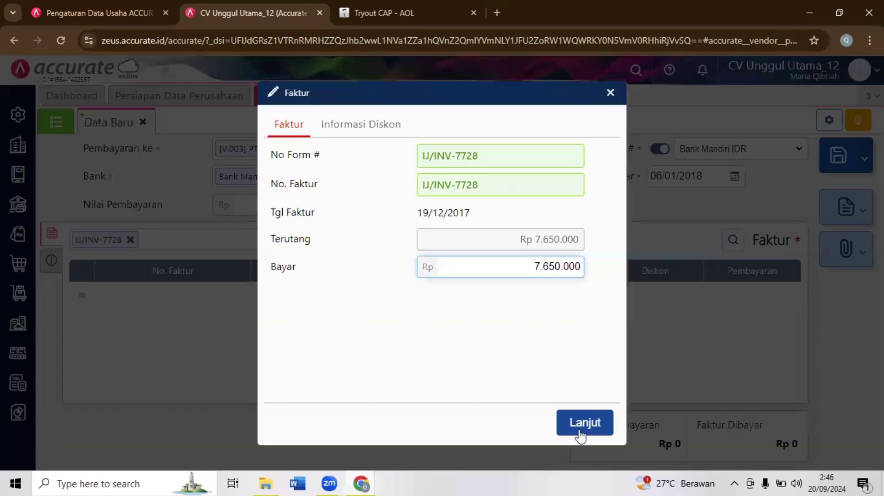
{"action": "left_click", "coordinate": [593, 421]}
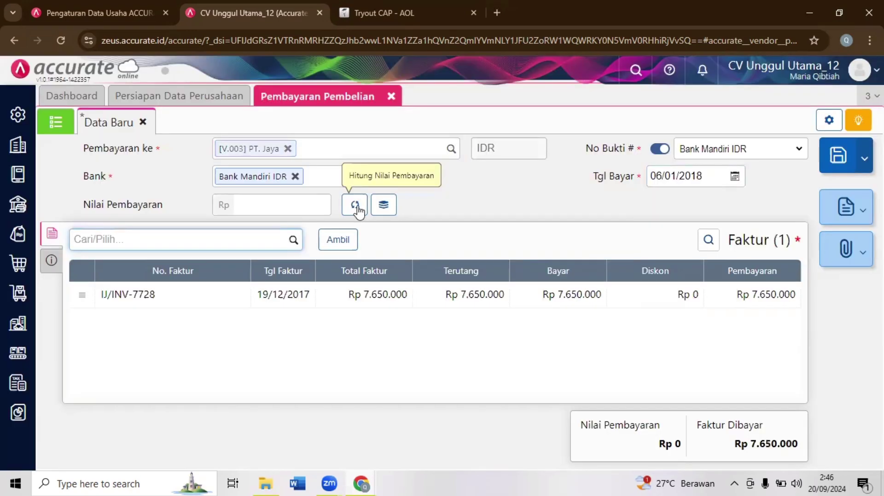
{"action": "left_click", "coordinate": [356, 207]}
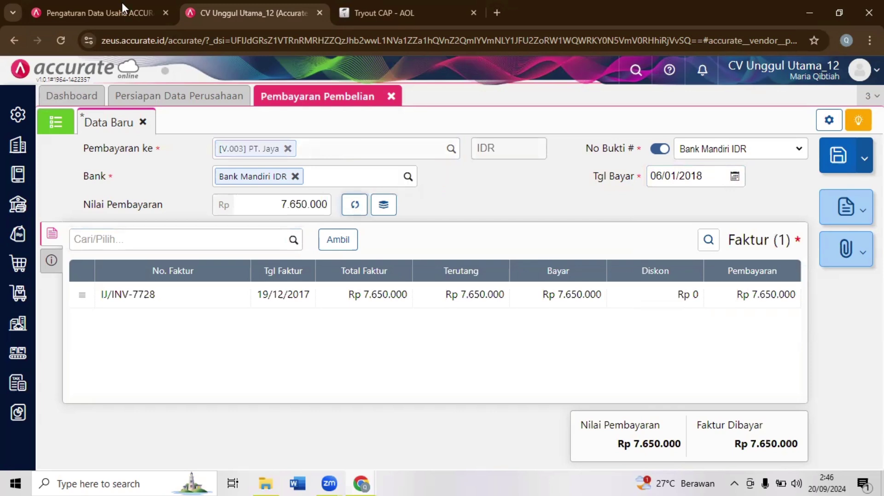
- Copy the cheque number GR0095 from the quiz's 6 January 2018 transaction and return to the purchase payment in Accurate Online
{"action": "key", "text": "ctrl+Tab"}
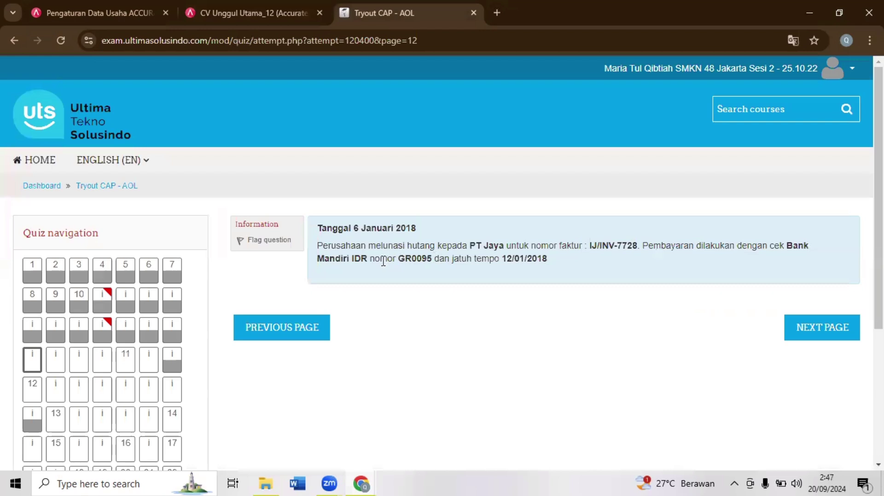
{"action": "left_click_drag", "start_coordinate": [400, 261], "coordinate": [435, 259]}
{"action": "left_click", "coordinate": [398, 260]}
{"action": "left_click_drag", "start_coordinate": [397, 260], "coordinate": [432, 259]}
{"action": "key", "text": "ctrl+c"}
{"action": "key", "text": "ctrl+shift+Tab"}
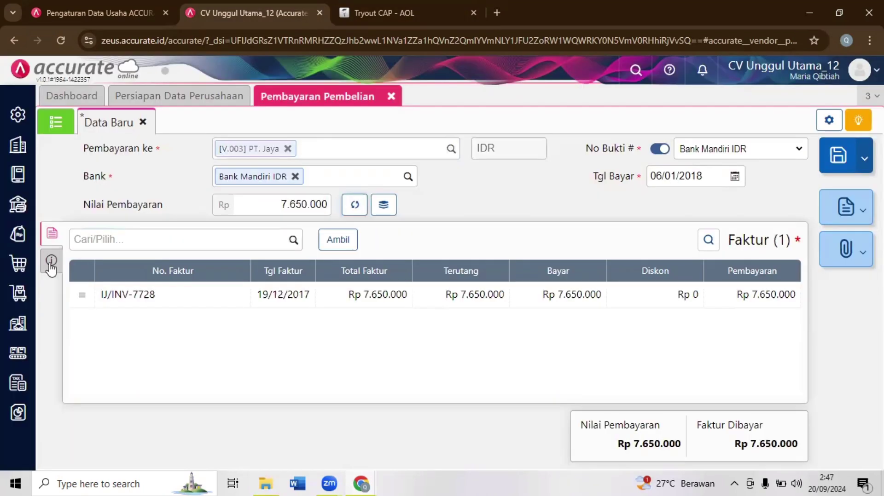
- Set the purchase payment's Metode Bayar to Cek/Giro and its No. Cek to GR0095
{"action": "left_click", "coordinate": [236, 275]}
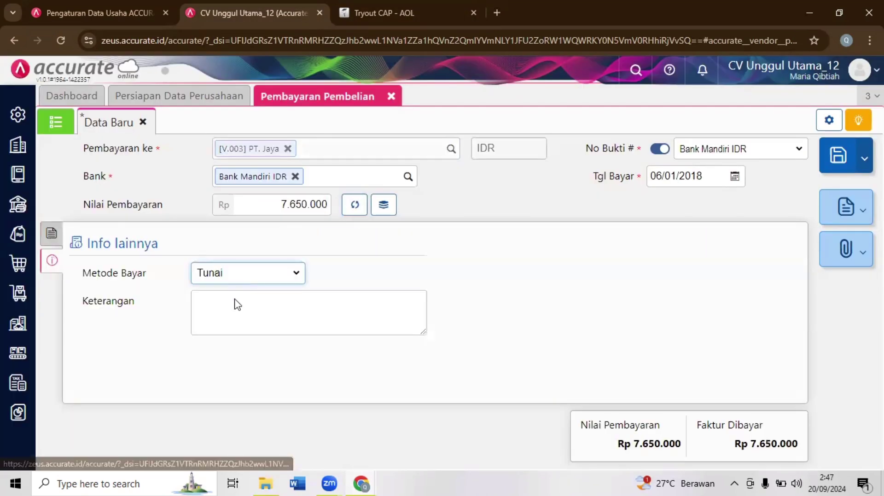
{"action": "left_click", "coordinate": [247, 290]}
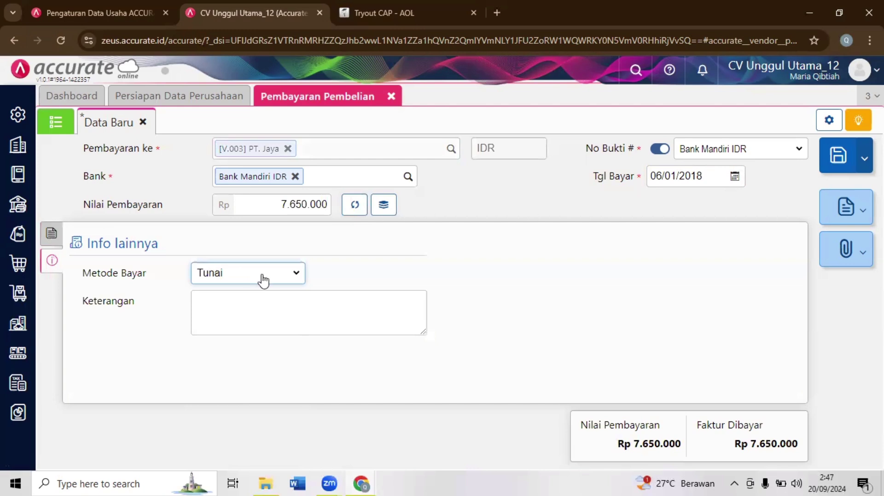
{"action": "left_click", "coordinate": [261, 279]}
{"action": "left_click", "coordinate": [249, 309]}
{"action": "left_click", "coordinate": [415, 303]}
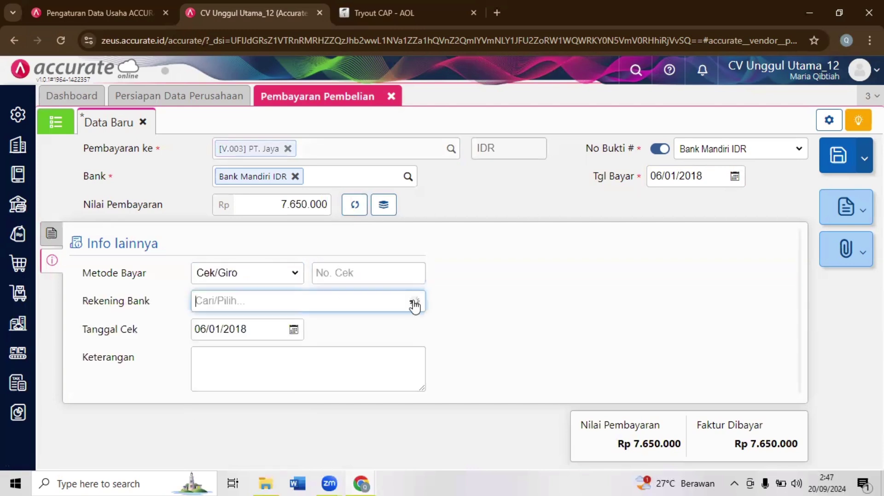
{"action": "left_click", "coordinate": [368, 271]}
{"action": "key", "text": "ctrl+v"}
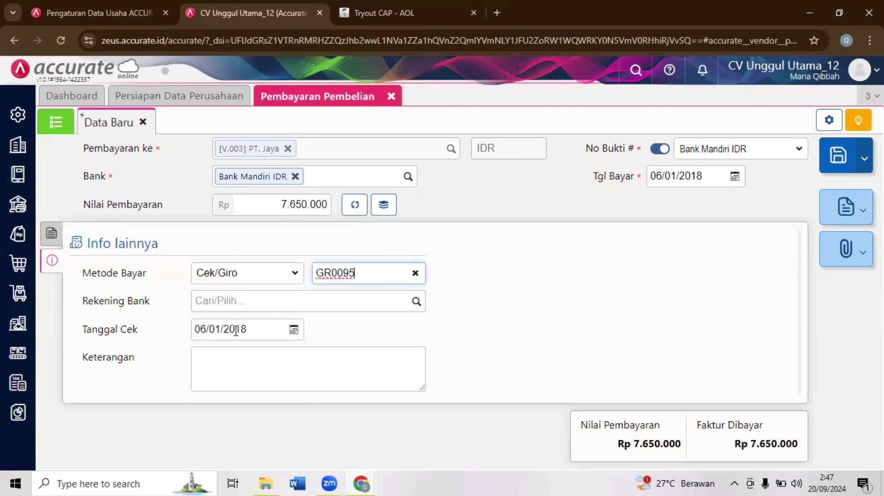
- Set the cheque's Tanggal Cek to the quiz's due date, 12/01/2018
{"action": "left_click", "coordinate": [235, 330]}
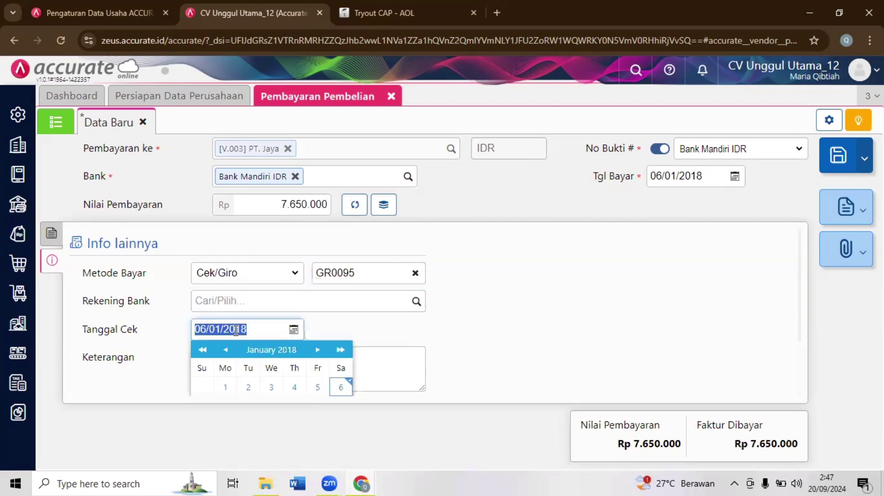
{"action": "type", "text": "12/01/20"}
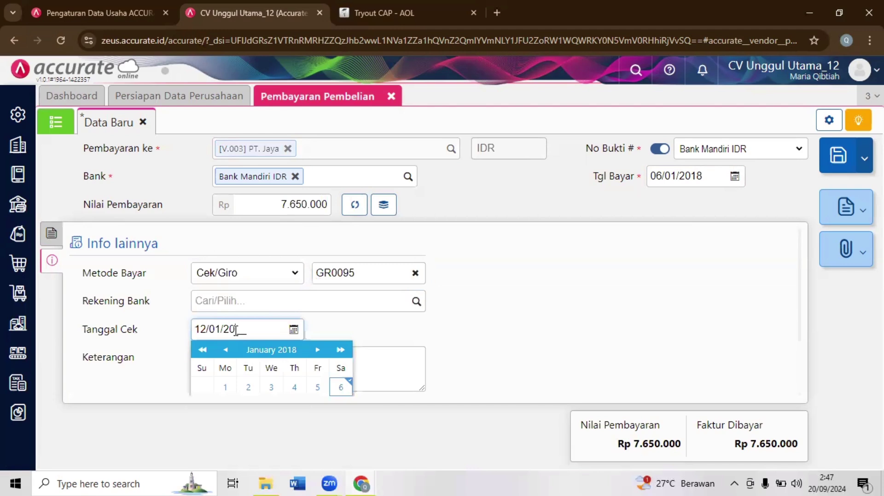
{"action": "type", "text": "18"}
{"action": "left_click", "coordinate": [431, 304]}
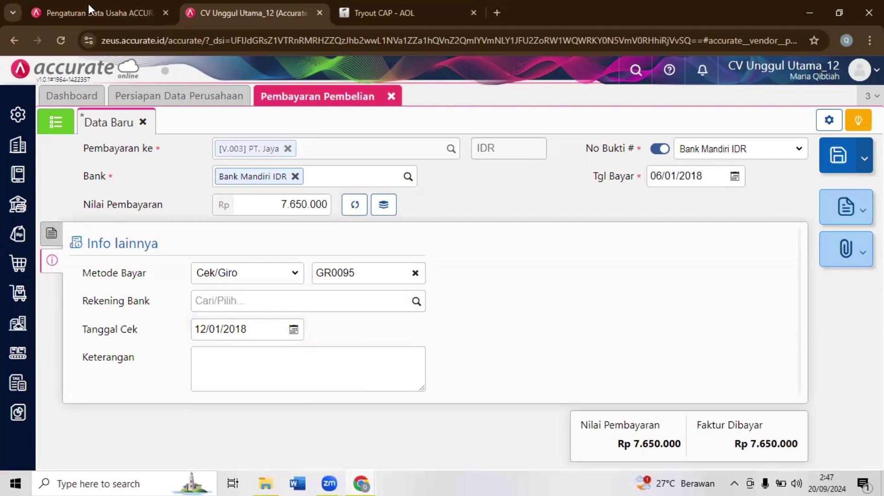
- Check the payment against the quiz, save it, and advance the quiz to its next transaction page
{"action": "left_click", "coordinate": [448, 13]}
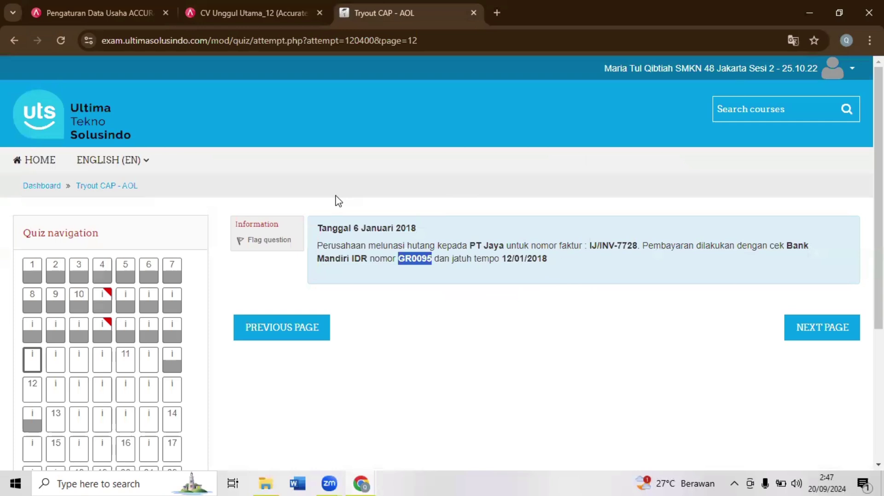
{"action": "key", "text": "ctrl+shift+Tab"}
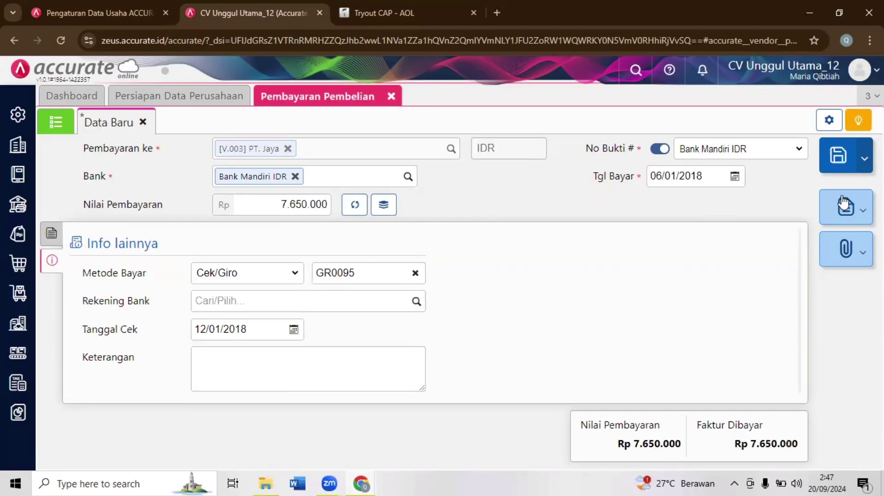
{"action": "left_click", "coordinate": [838, 155]}
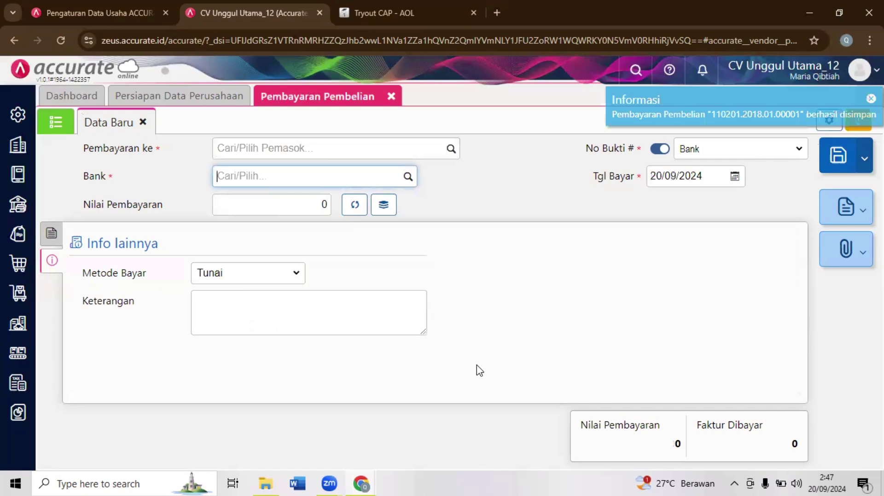
{"action": "key", "text": "ctrl+Tab"}
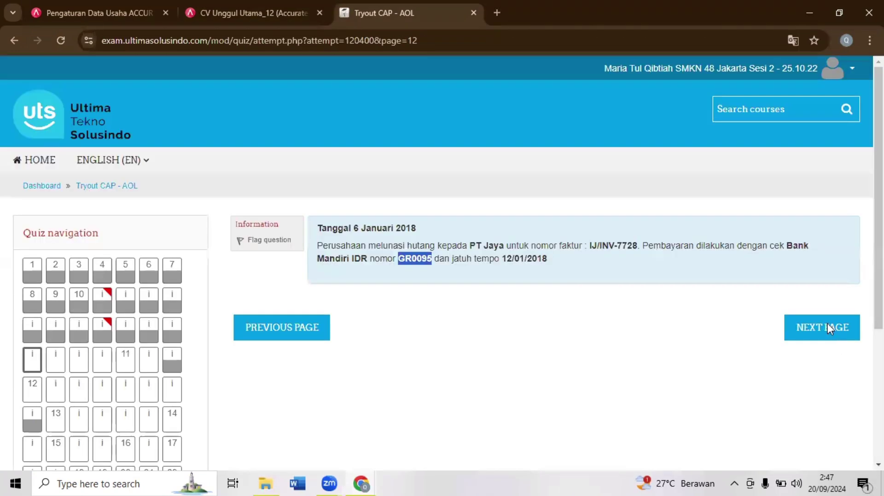
{"action": "left_click", "coordinate": [827, 329]}
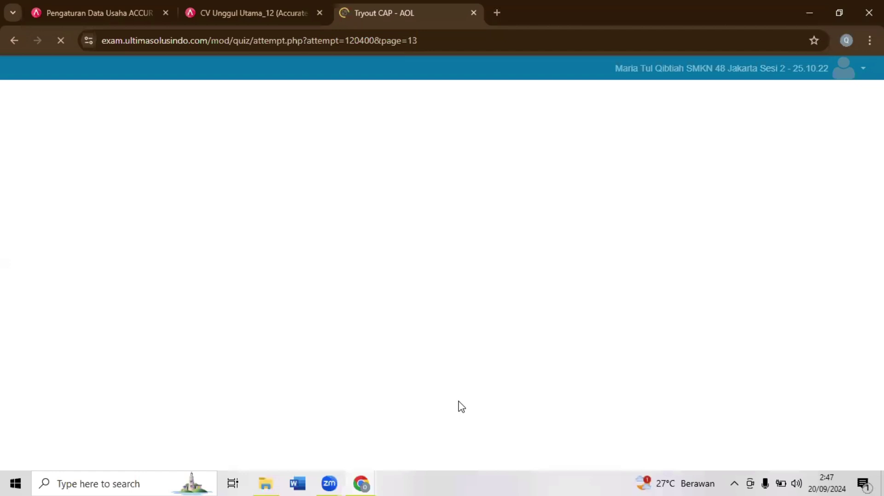
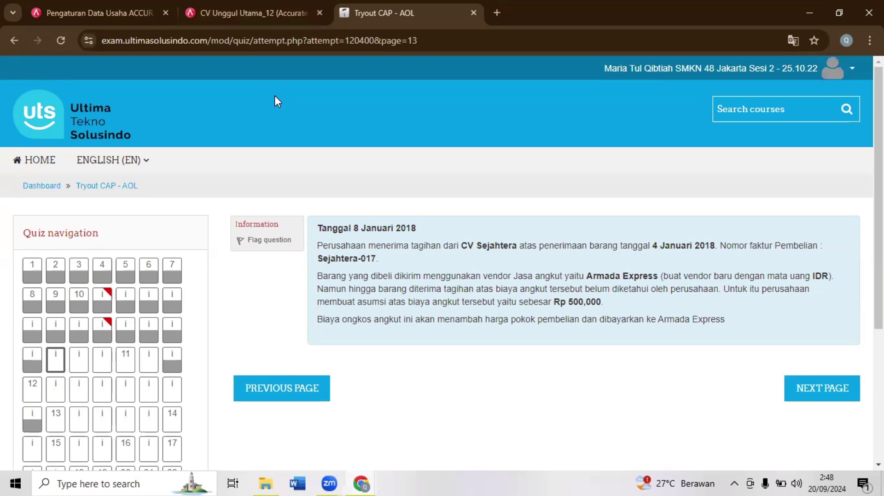
- Close the Pembayaran Pembelian form in Accurate Online and open a new Faktur Pembelian
{"action": "left_click", "coordinate": [254, 13]}
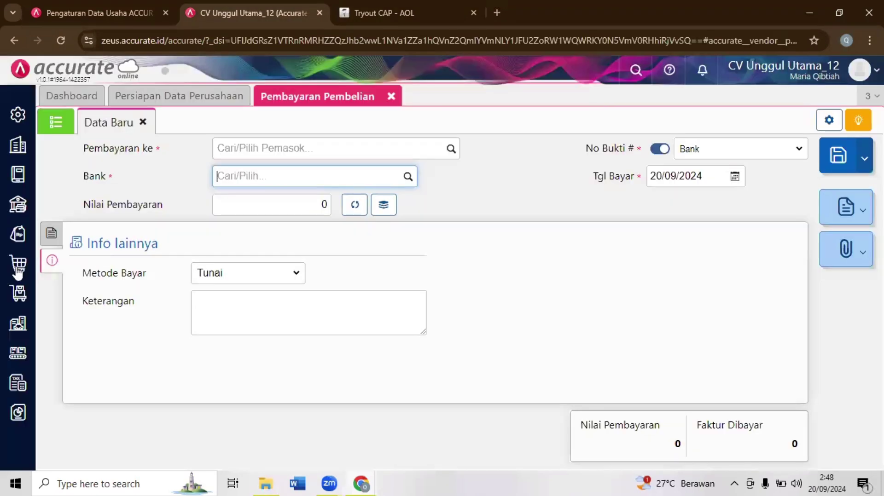
{"action": "left_click", "coordinate": [391, 96]}
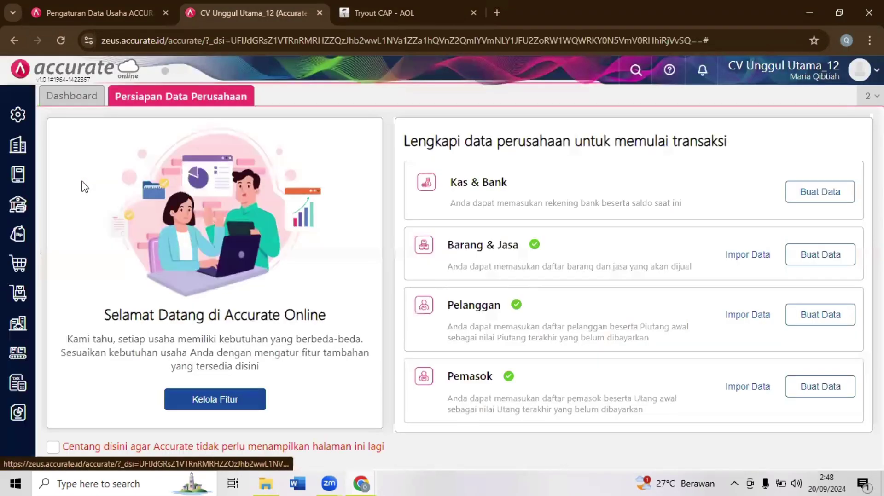
{"action": "left_click", "coordinate": [13, 267]}
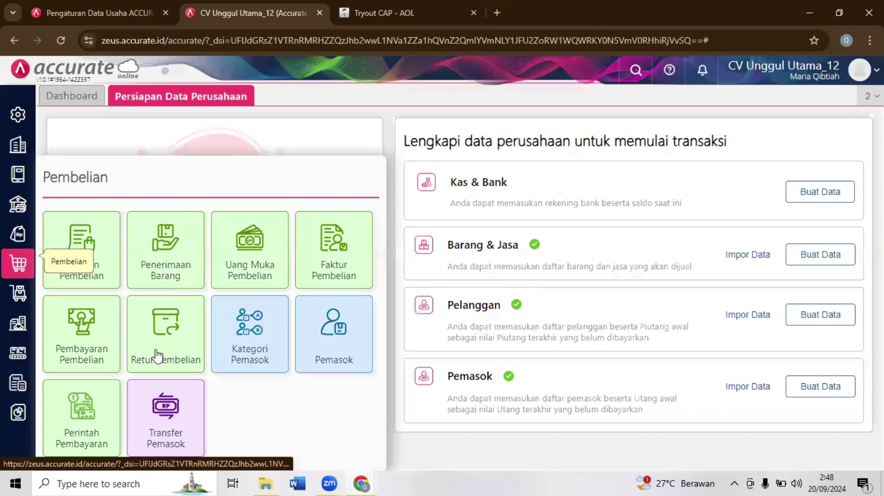
{"action": "left_click", "coordinate": [343, 239]}
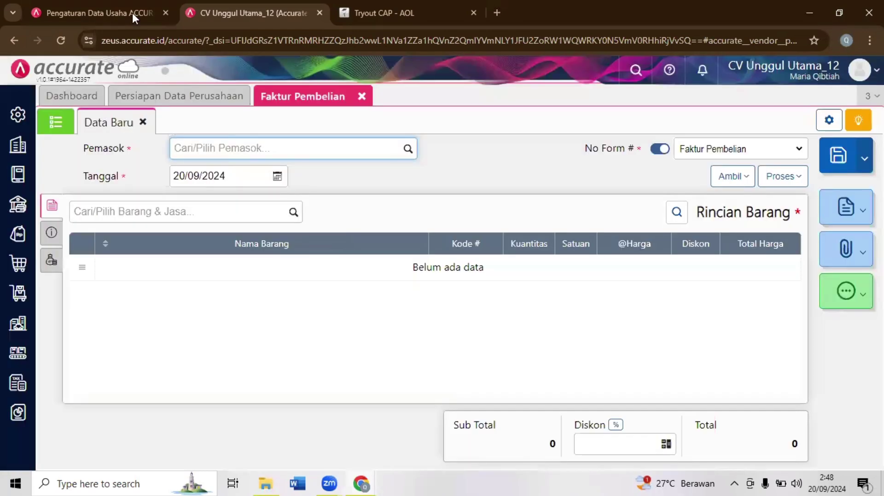
- Copy the freight vendor name Armada Express from the quiz and open a new Pemasok record in Accurate Online
{"action": "key", "text": "ctrl+Tab"}
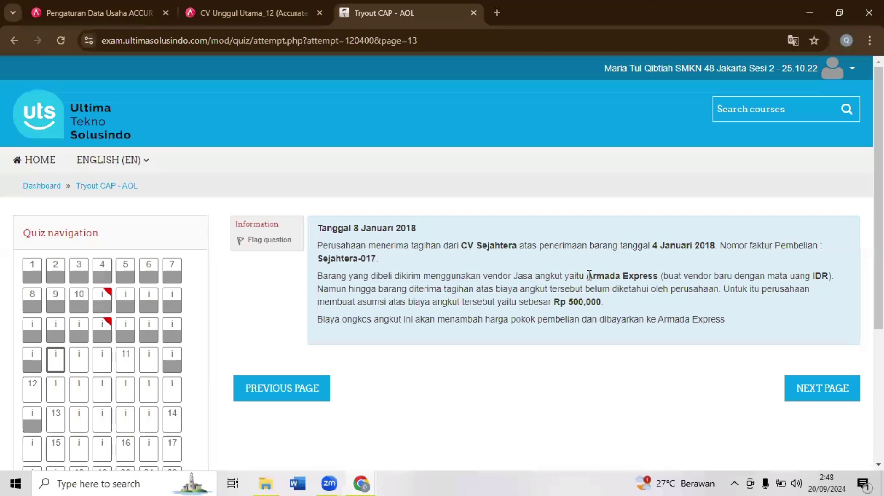
{"action": "left_click_drag", "start_coordinate": [587, 276], "coordinate": [660, 276]}
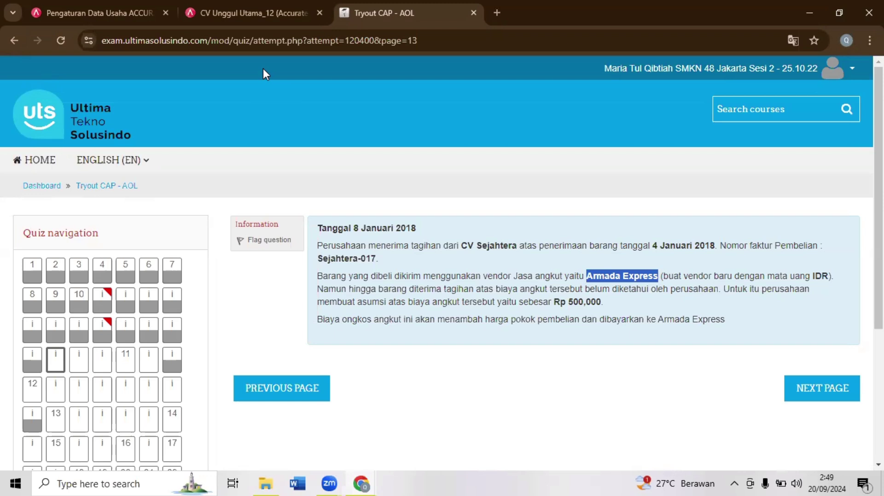
{"action": "key", "text": "ctrl+shift+Tab"}
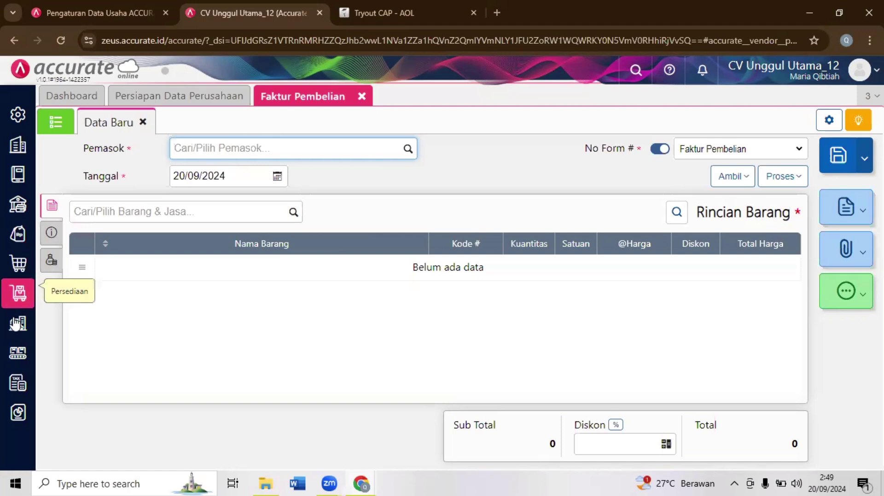
{"action": "left_click", "coordinate": [19, 263]}
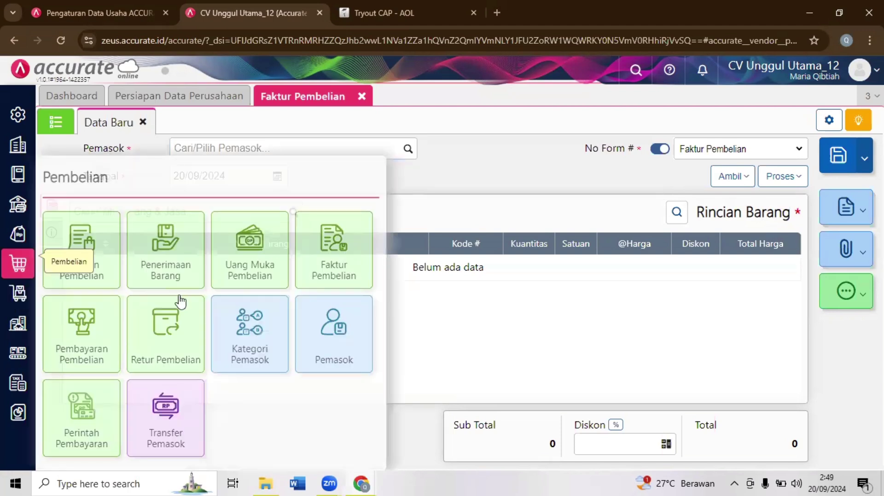
{"action": "left_click", "coordinate": [329, 354]}
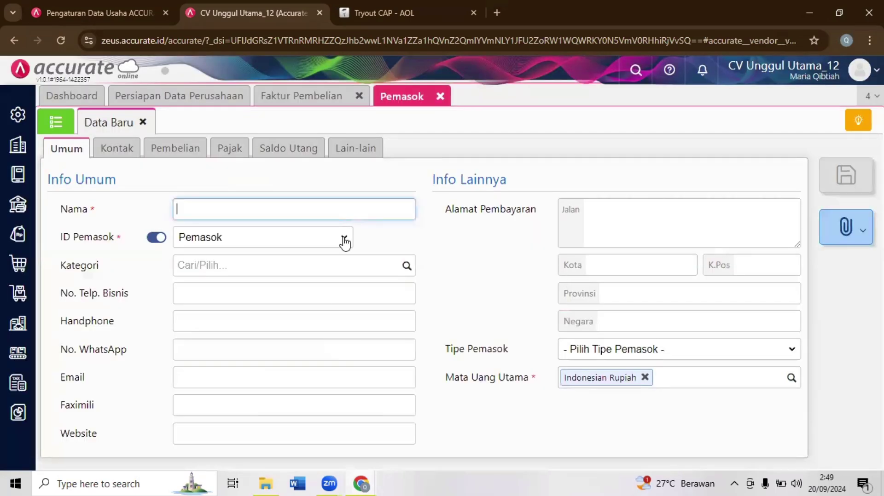
- Enter Armada Express as the new supplier's Nama and keep its ID Pemasok numbering on Pemasok
{"action": "double_click", "coordinate": [339, 200]}
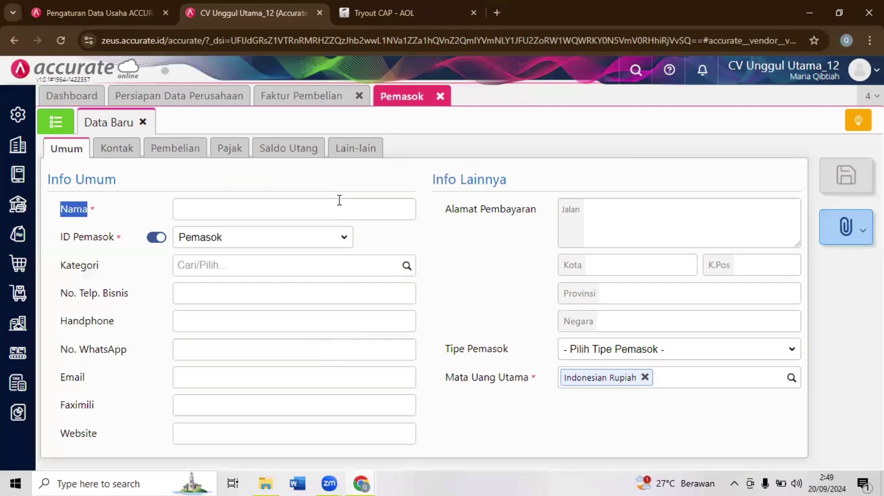
{"action": "left_click", "coordinate": [339, 200]}
{"action": "type", "text": "Armada Express"}
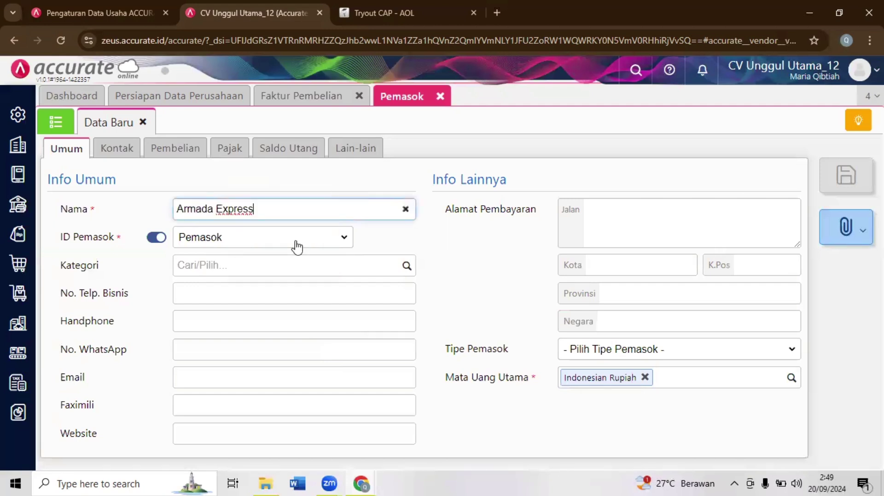
{"action": "left_click", "coordinate": [297, 247]}
{"action": "left_click", "coordinate": [295, 241]}
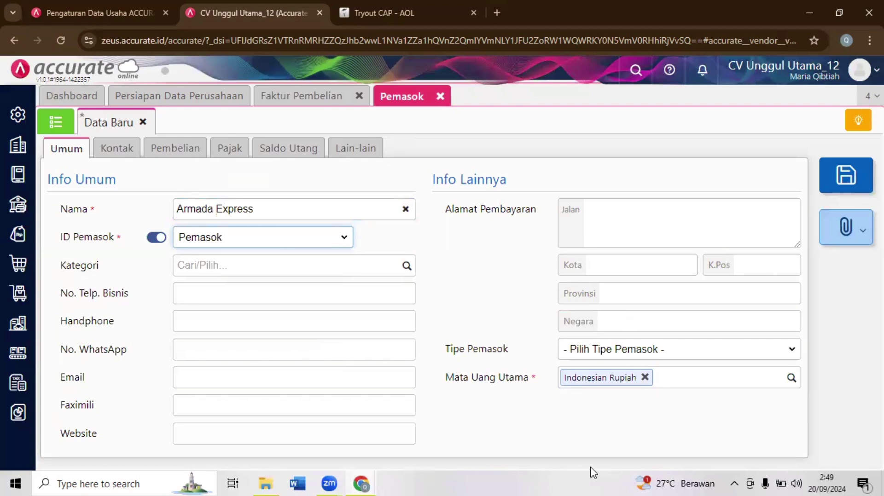
- Review the new supplier's purchasing, tax, opening payable and contact details, plus the available Tipe Pemasok options
{"action": "left_click", "coordinate": [143, 150]}
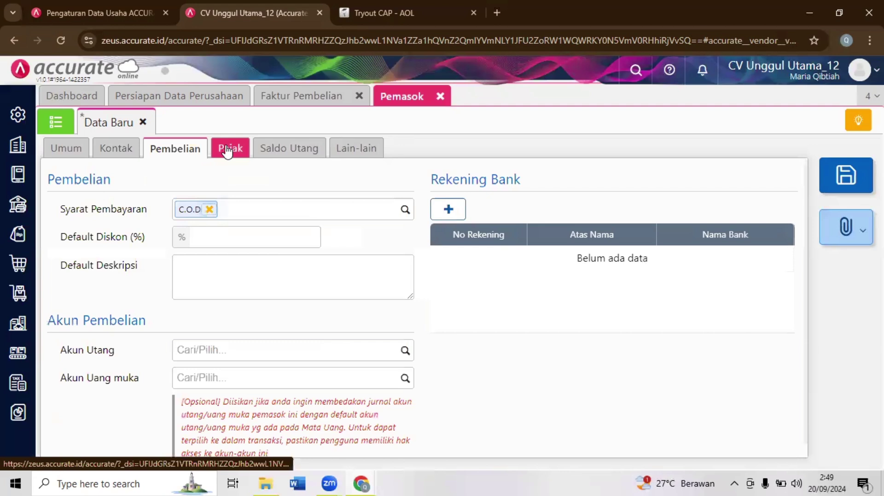
{"action": "left_click", "coordinate": [227, 150]}
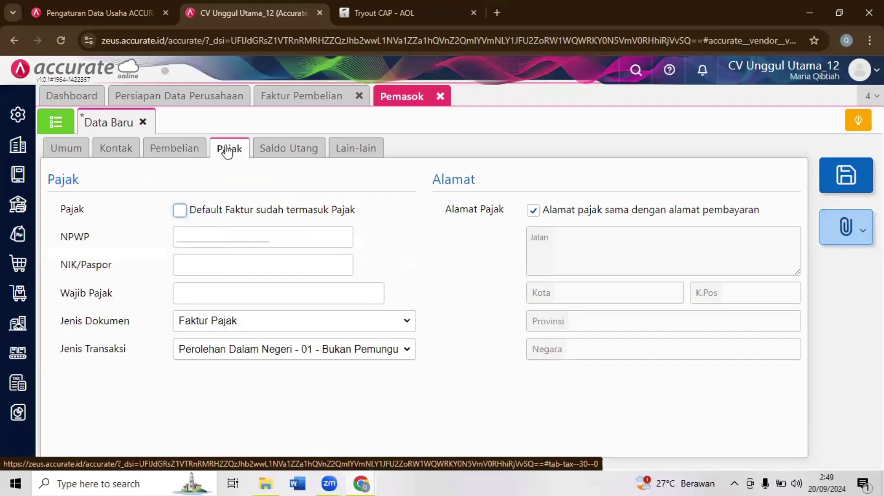
{"action": "left_click", "coordinate": [289, 149]}
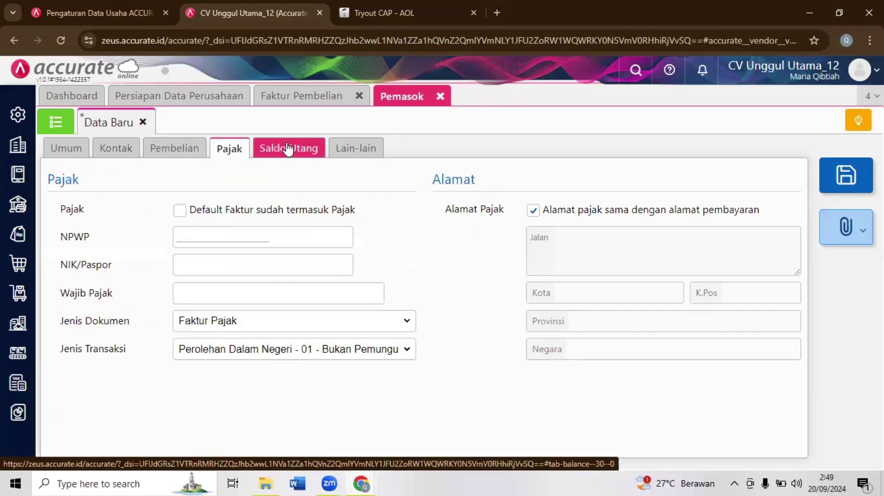
{"action": "left_click", "coordinate": [359, 155]}
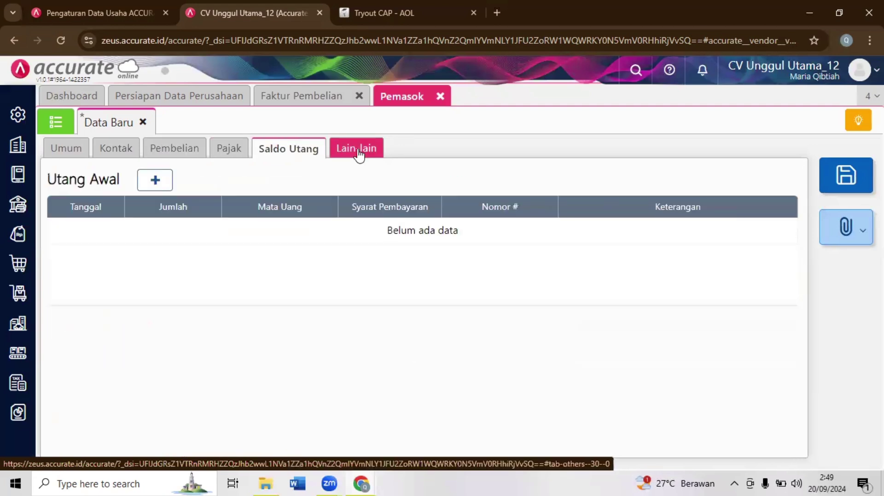
{"action": "left_click", "coordinate": [100, 150]}
{"action": "left_click", "coordinate": [174, 150]}
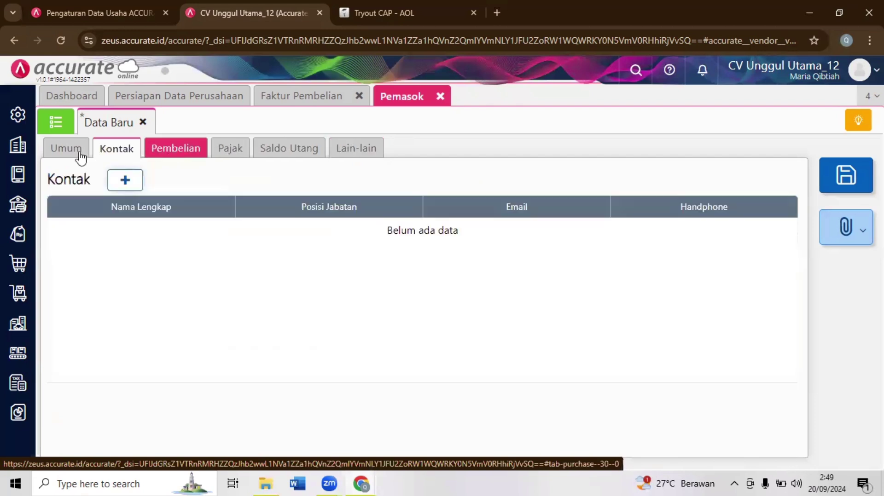
{"action": "left_click", "coordinate": [79, 153]}
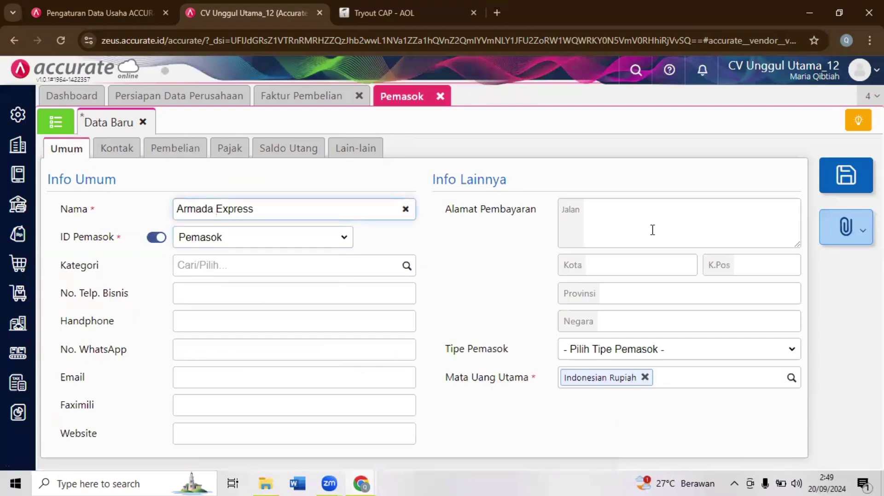
{"action": "left_click", "coordinate": [667, 354]}
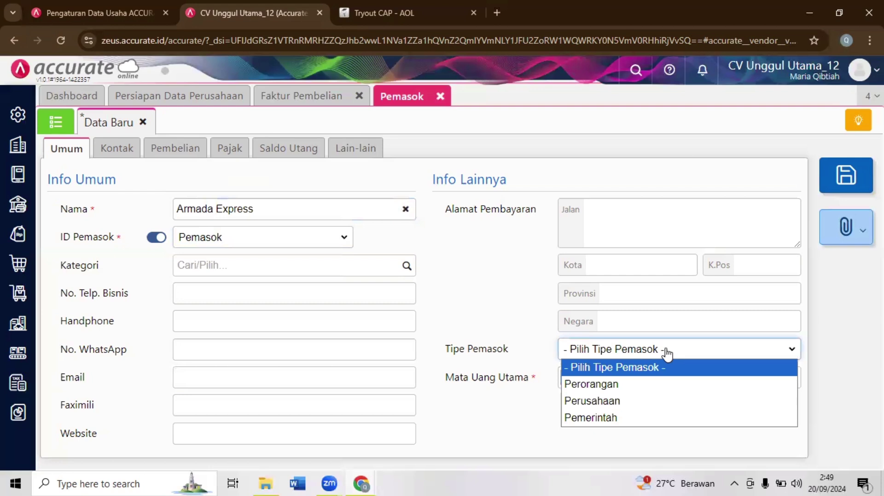
{"action": "left_click", "coordinate": [667, 354]}
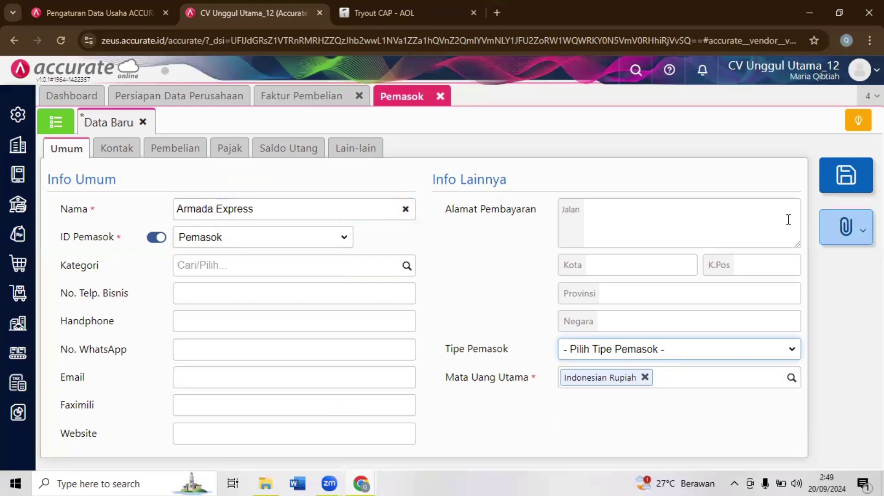
- Save the new Armada Express supplier record and return to the blank Faktur Pembelian
{"action": "left_click", "coordinate": [845, 176]}
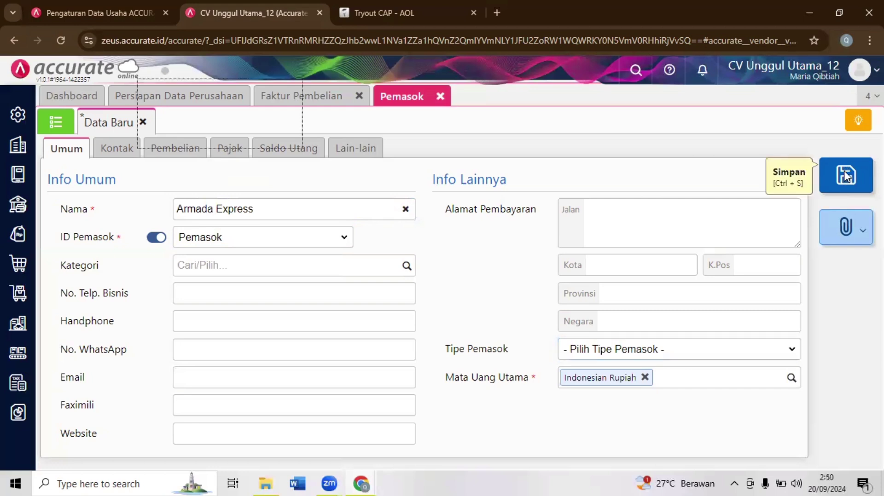
{"action": "left_click", "coordinate": [317, 105]}
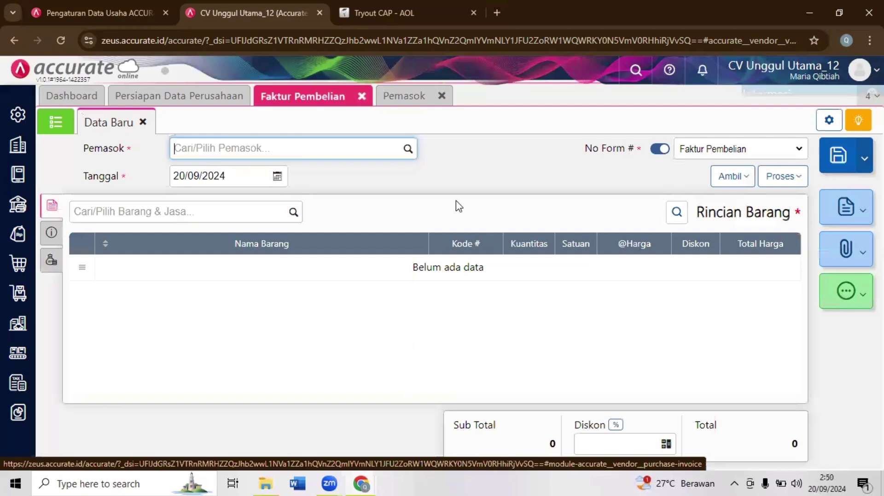
{"action": "left_click", "coordinate": [412, 101]}
{"action": "left_click", "coordinate": [328, 100]}
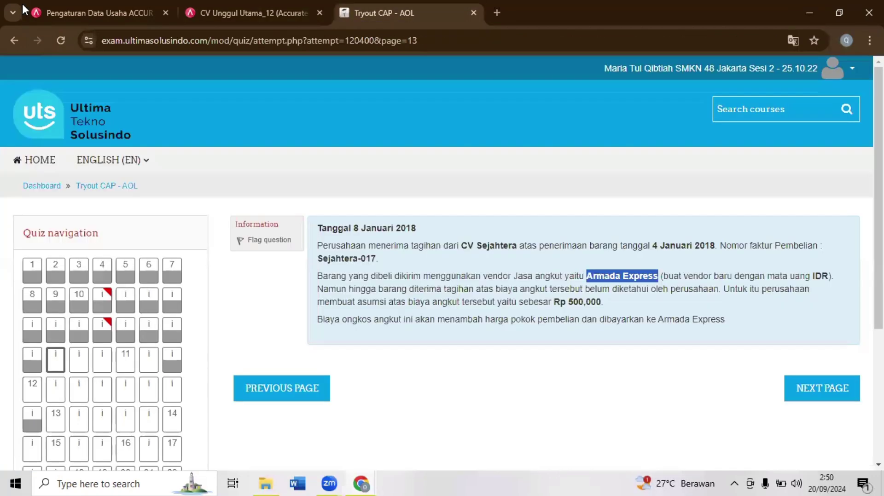
- Set the purchase invoice's Pemasok to CV. Sejahtera and its Tanggal to 08/01/2018, checking the date against the quiz
{"action": "left_click", "coordinate": [260, 13]}
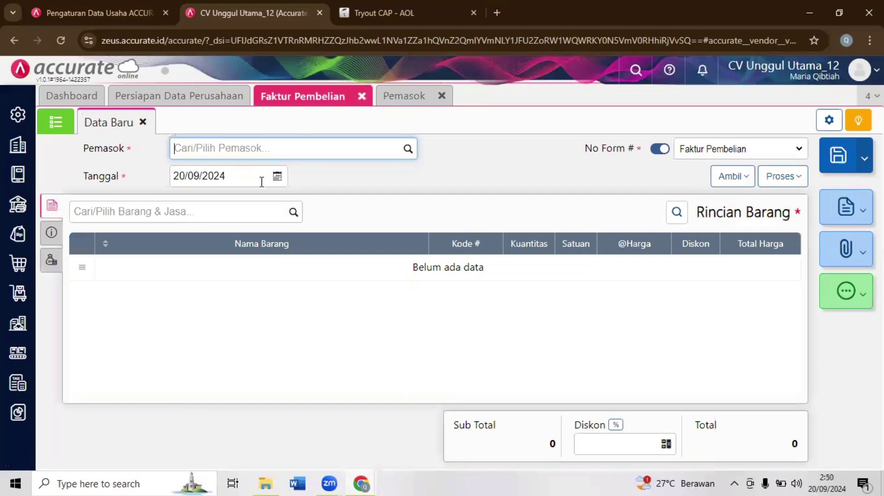
{"action": "type", "text": "seja"}
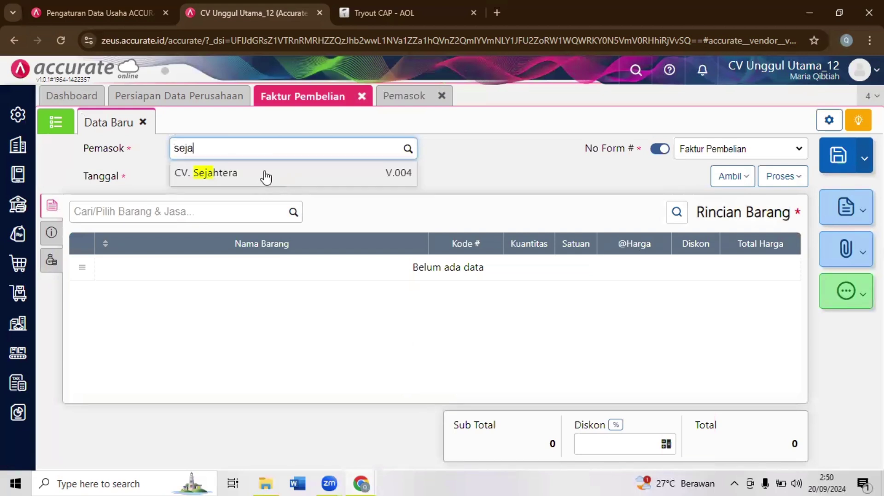
{"action": "left_click", "coordinate": [266, 177]}
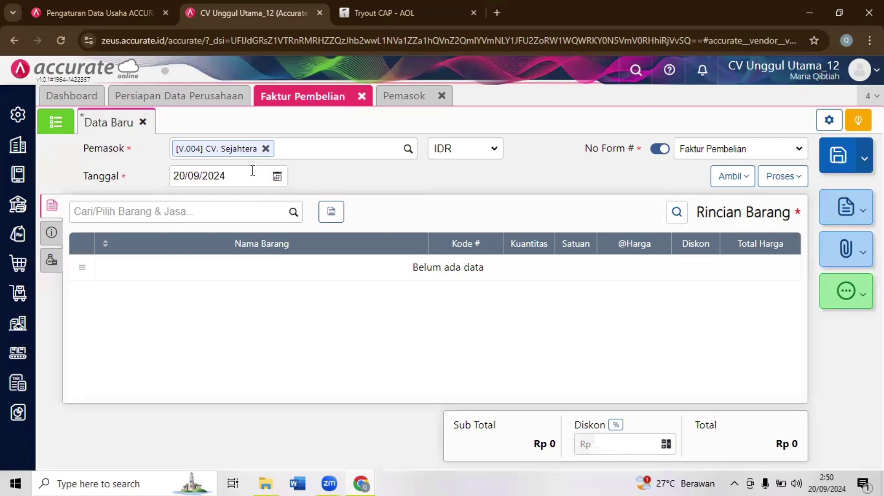
{"action": "key", "text": "ctrl+Tab"}
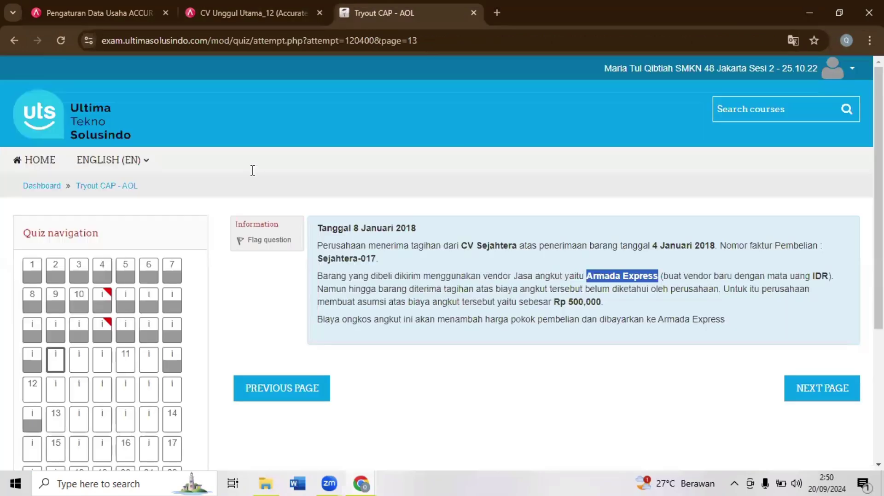
{"action": "key", "text": "ctrl+shift+Tab"}
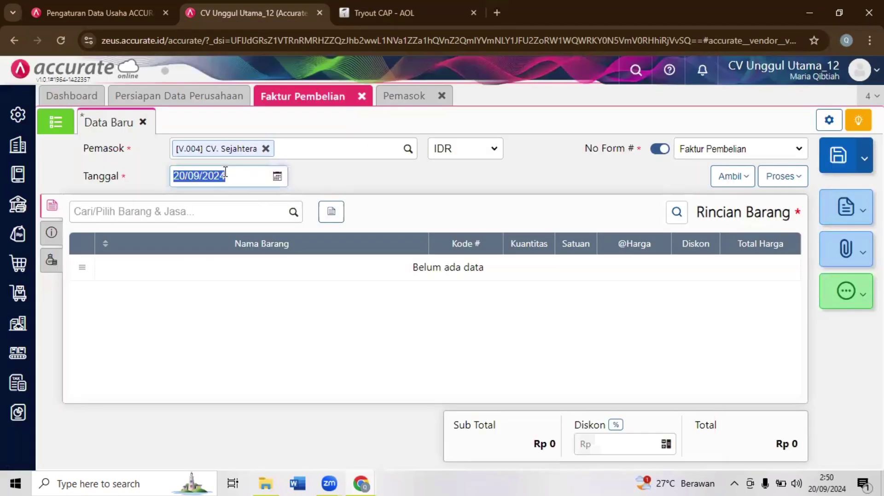
{"action": "type", "text": "08/01/2018"}
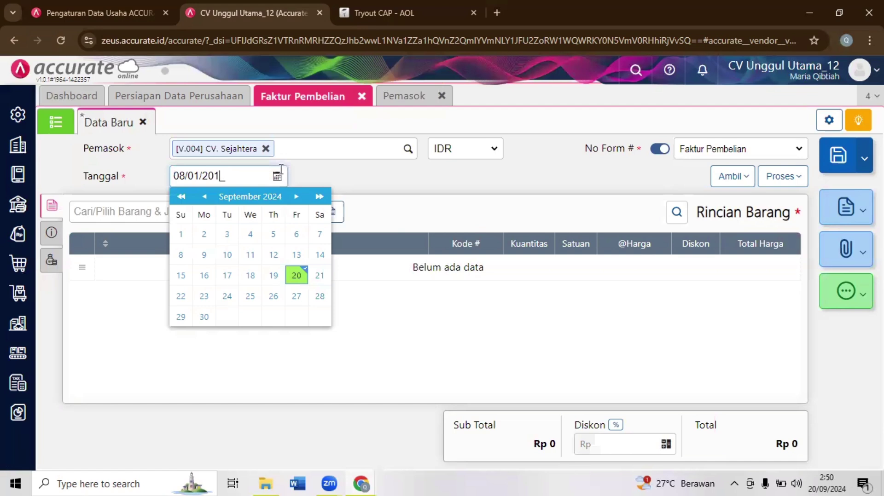
{"action": "left_click", "coordinate": [441, 173]}
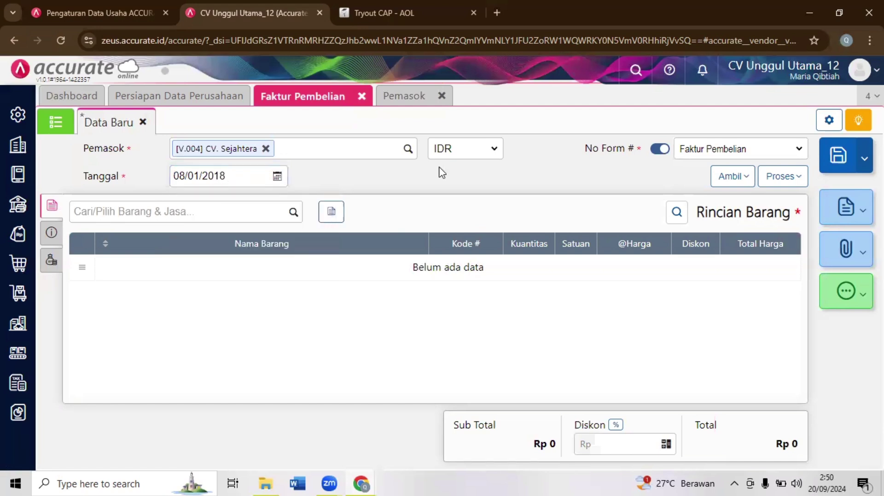
- Bring goods receipt 9095 into the invoice with its item Lampu Hias Gantung, 20 PCS
{"action": "left_click", "coordinate": [722, 186]}
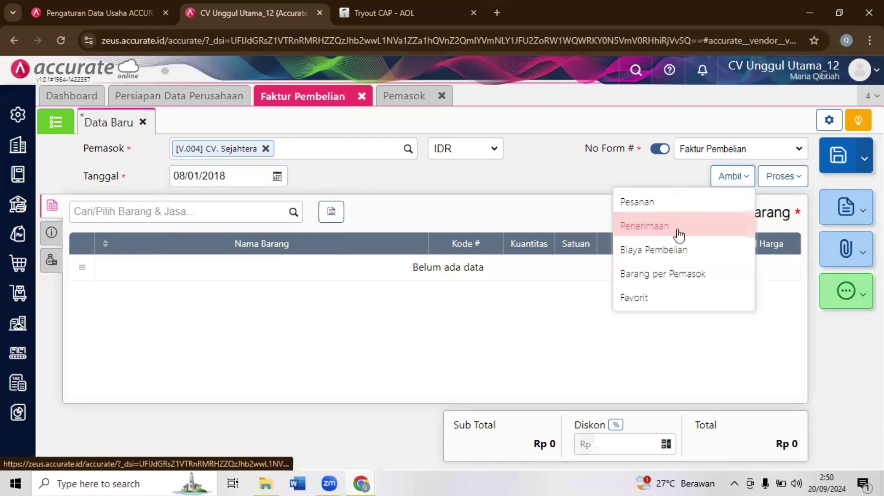
{"action": "left_click", "coordinate": [680, 235]}
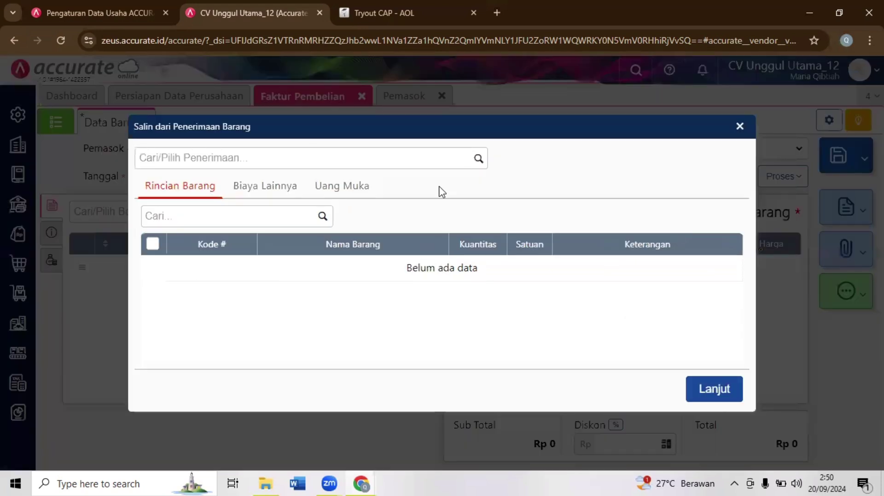
{"action": "left_click", "coordinate": [478, 161]}
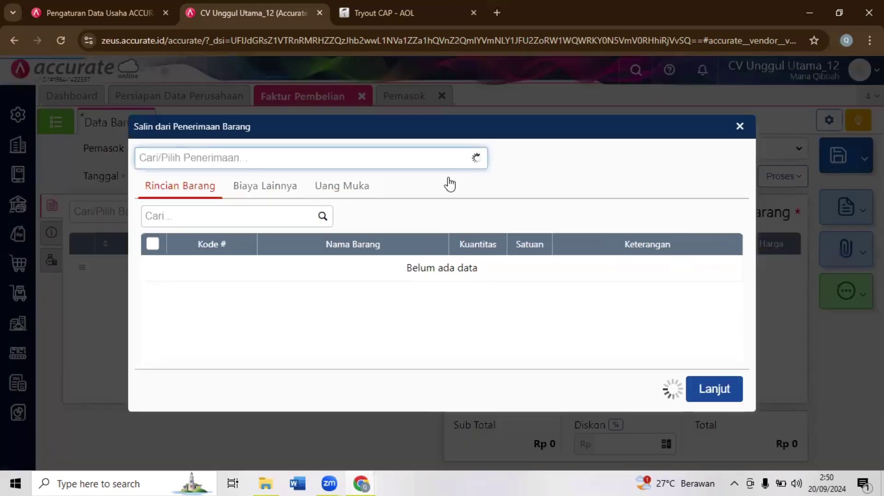
{"action": "left_click", "coordinate": [450, 183]}
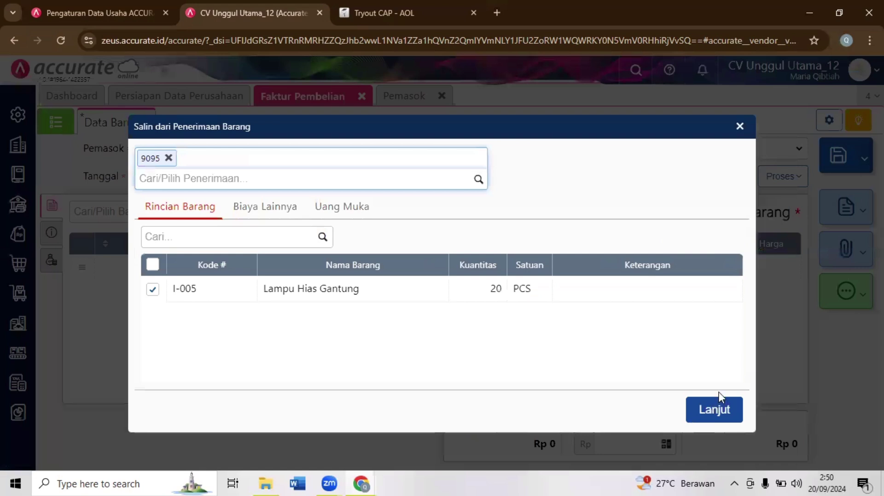
{"action": "left_click", "coordinate": [711, 409]}
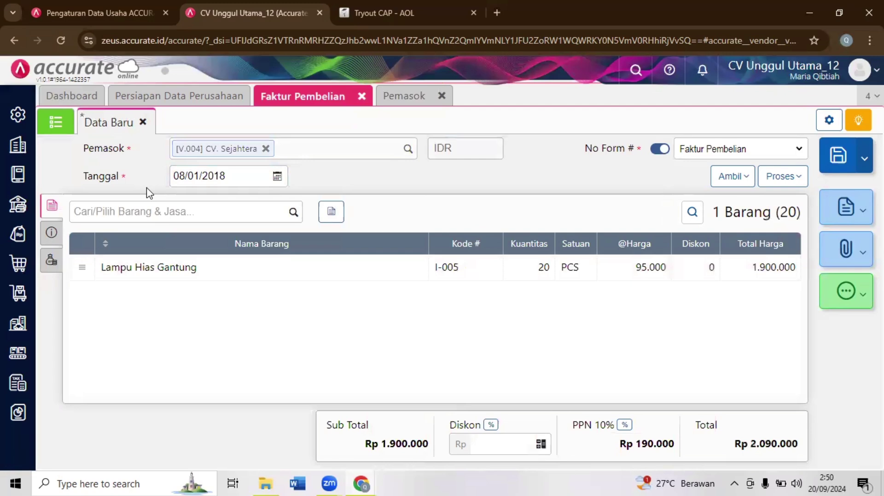
- Copy the purchase invoice number from the quiz and enter it as the invoice's No Faktur #, Sejahtera-017
{"action": "key", "text": "ctrl+Tab"}
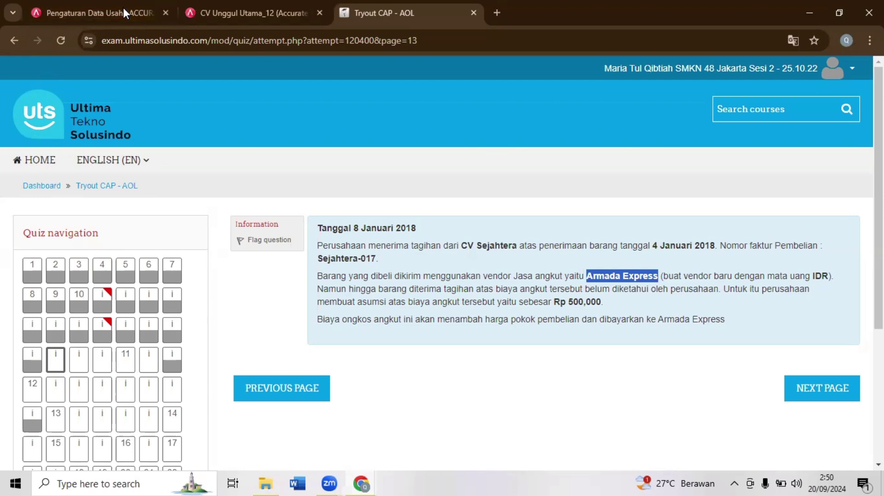
{"action": "double_click", "coordinate": [317, 260]}
{"action": "key", "text": "ctrl+c"}
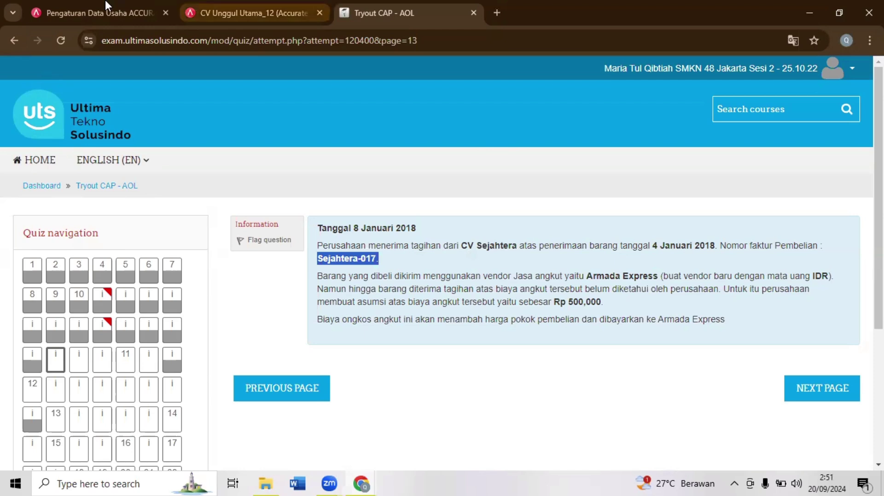
{"action": "key", "text": "ctrl+shift+Tab"}
{"action": "left_click", "coordinate": [50, 233]}
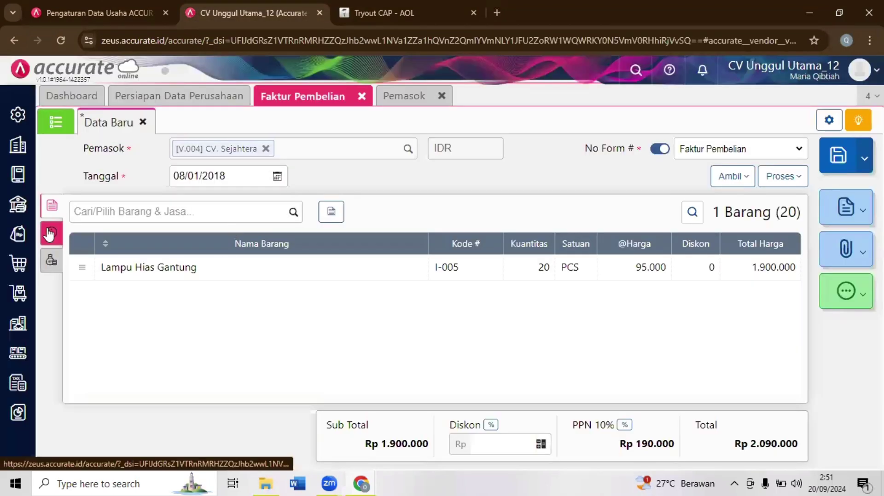
{"action": "left_click", "coordinate": [237, 244]}
{"action": "key", "text": "ctrl+v"}
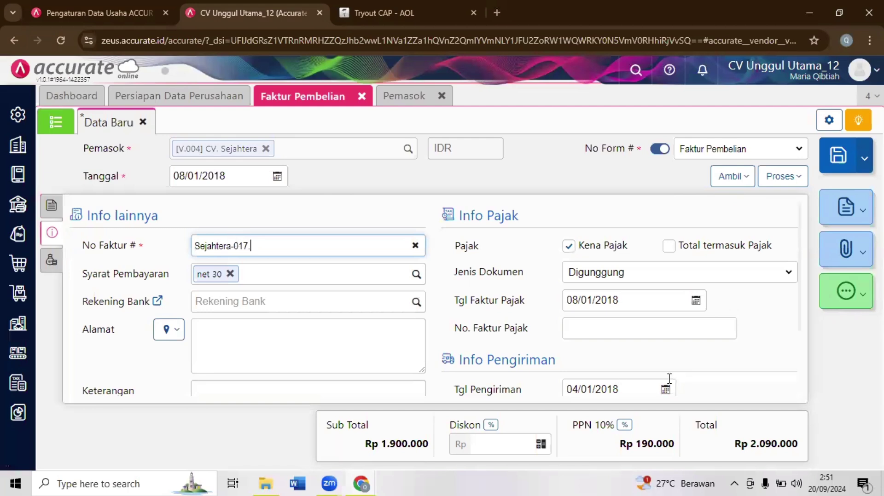
{"action": "left_click", "coordinate": [760, 396]}
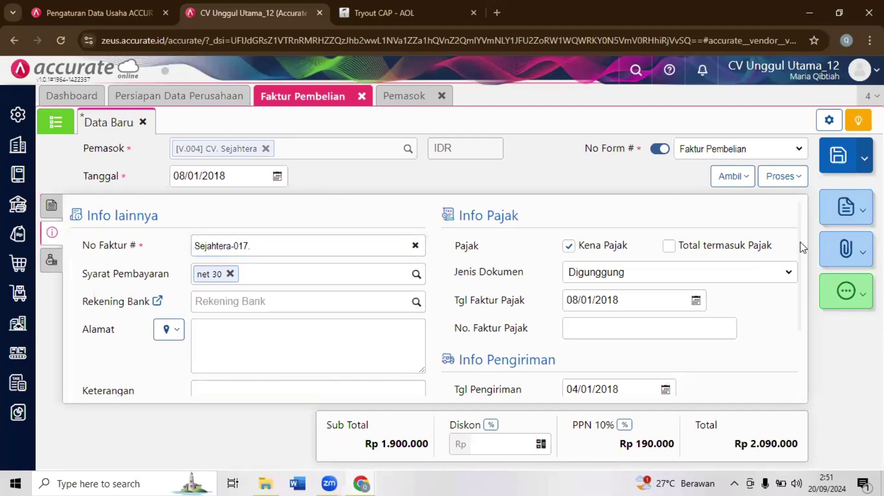
- Review the invoice's shipping and additional details and the accounts available for Biaya Lainnya
{"action": "scroll", "coordinate": [801, 276], "scroll_direction": "down", "scroll_amount": 3}
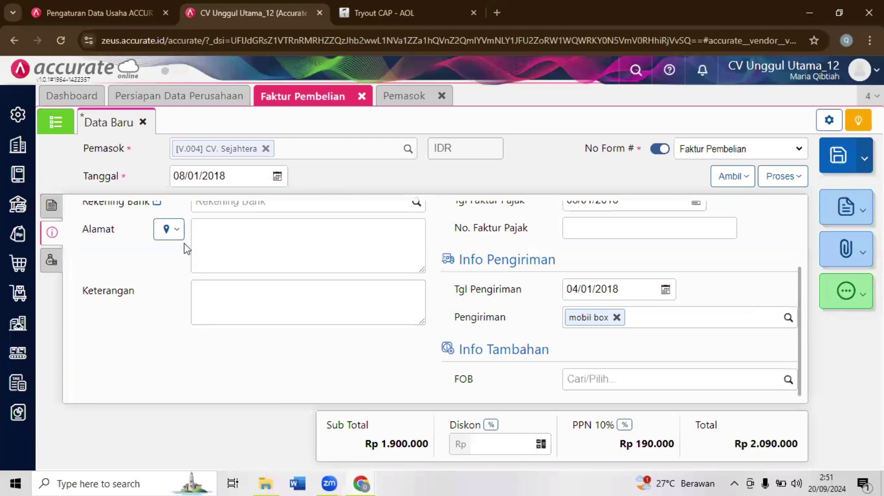
{"action": "left_click", "coordinate": [51, 261]}
{"action": "left_click", "coordinate": [292, 212]}
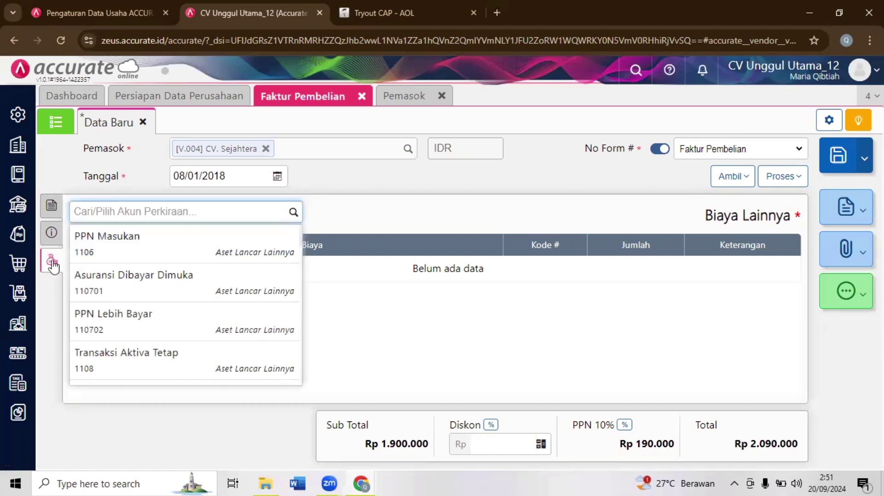
{"action": "left_click", "coordinate": [54, 234]}
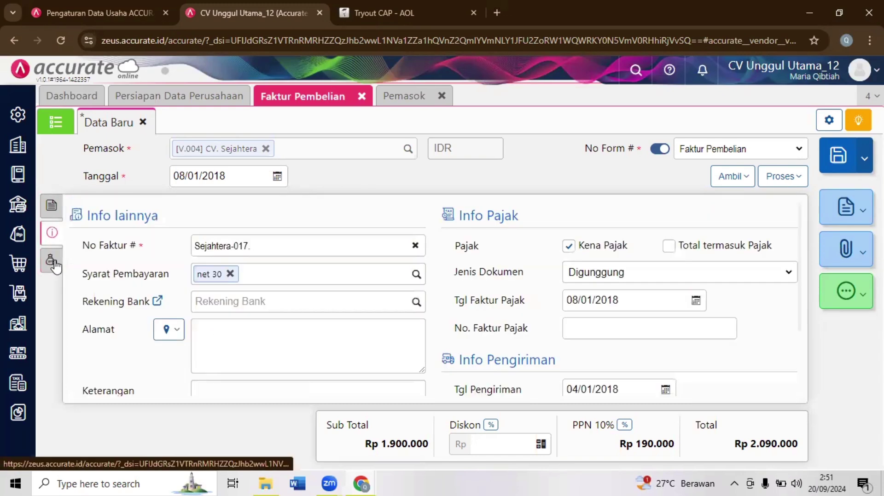
{"action": "left_click", "coordinate": [52, 262]}
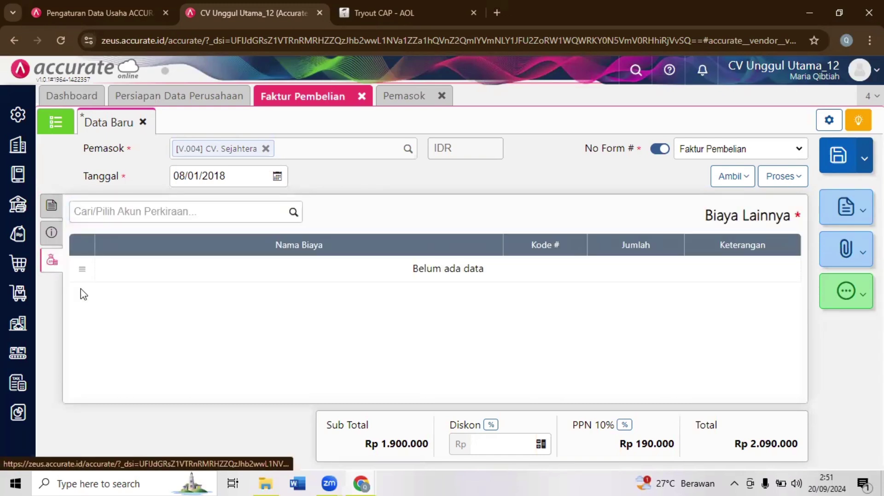
{"action": "left_click", "coordinate": [292, 212]}
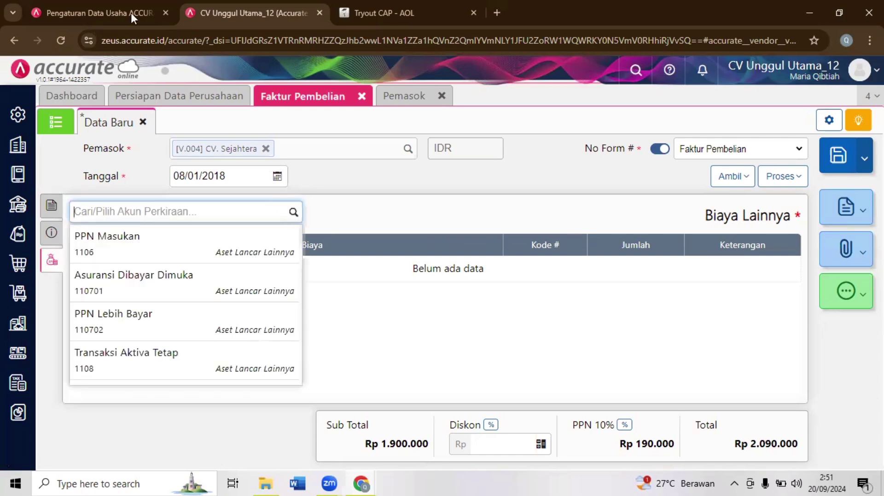
- Reread the quiz instructions on the assumed freight cost and how it is treated, and return to the invoice in Accurate Online
{"action": "key", "text": "ctrl+Tab"}
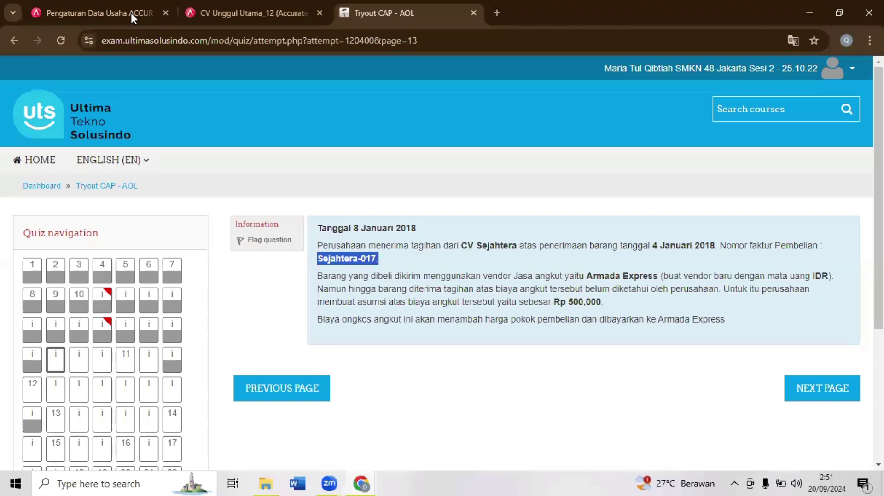
{"action": "left_click_drag", "start_coordinate": [319, 319], "coordinate": [474, 321]}
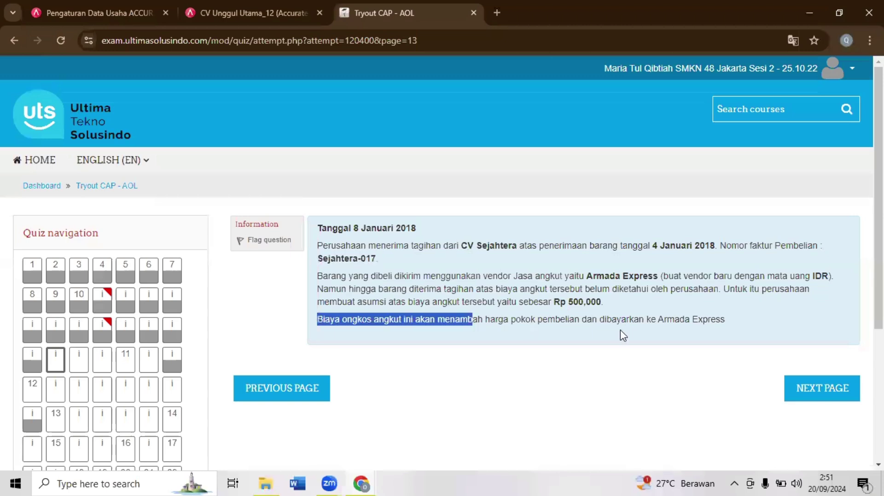
{"action": "left_click_drag", "start_coordinate": [623, 335], "coordinate": [736, 327]}
{"action": "left_click", "coordinate": [411, 319]}
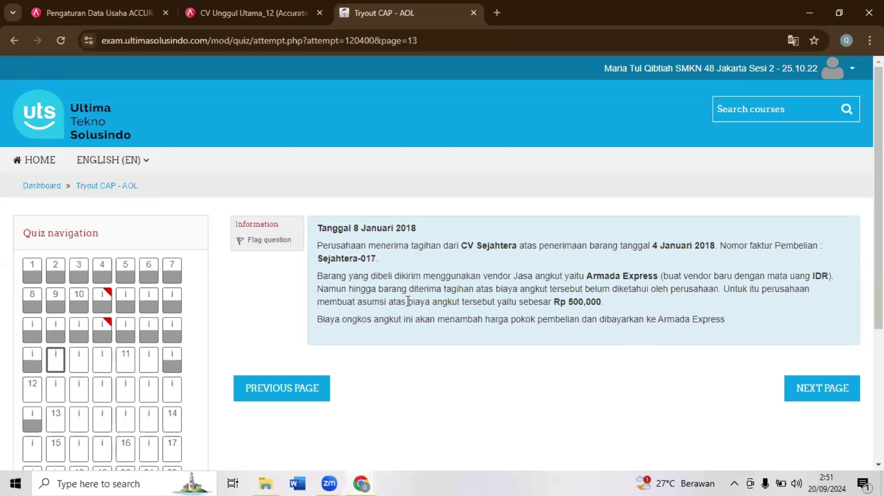
{"action": "left_click_drag", "start_coordinate": [408, 301], "coordinate": [457, 303]}
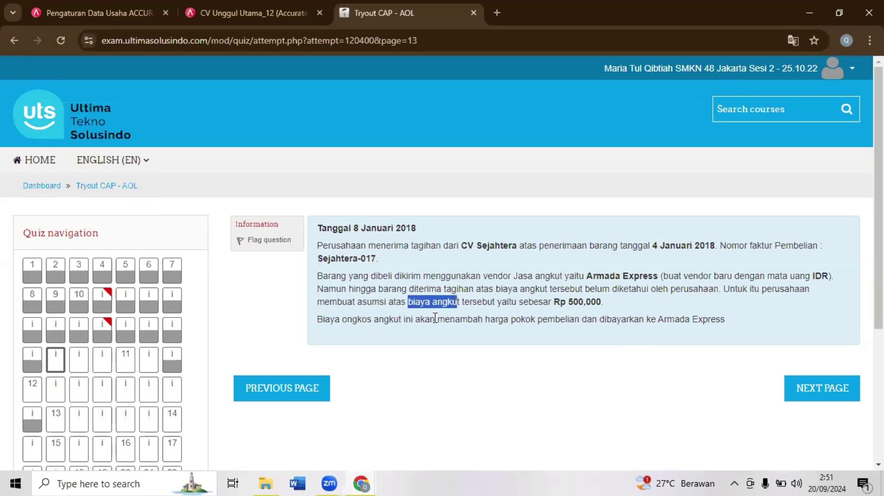
{"action": "left_click", "coordinate": [435, 318]}
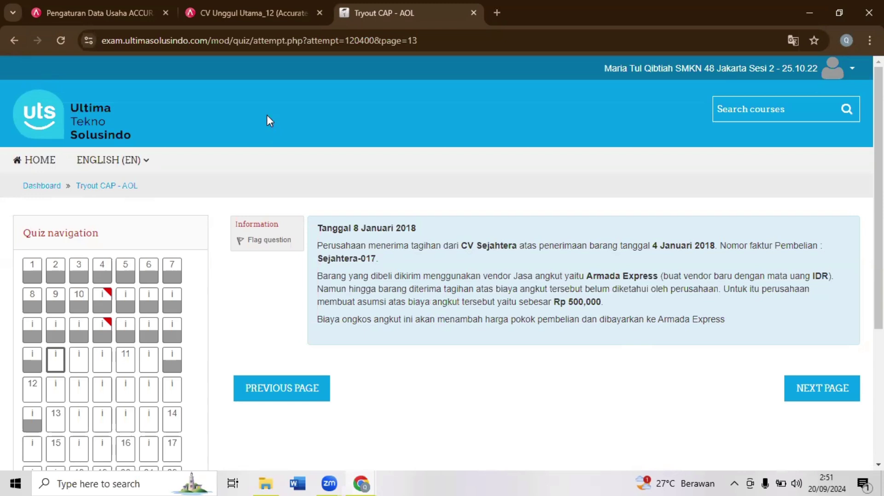
{"action": "key", "text": "ctrl+shift+Tab"}
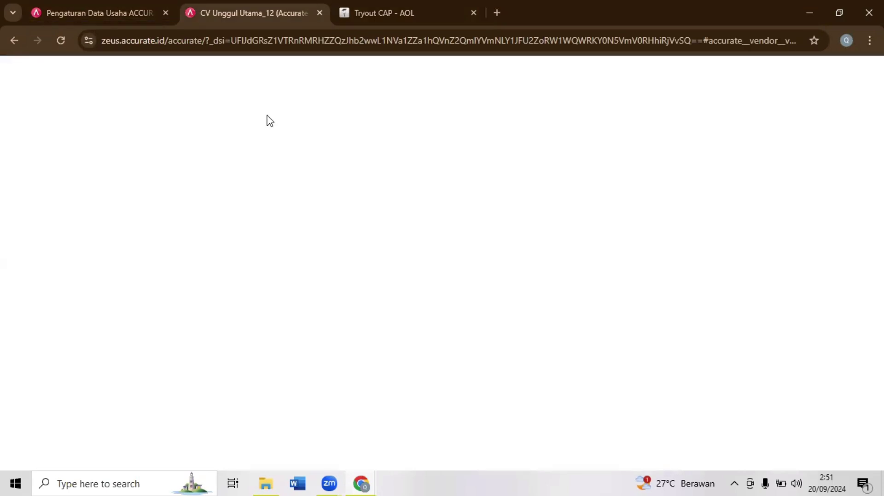
{"action": "type", "text": "b"}
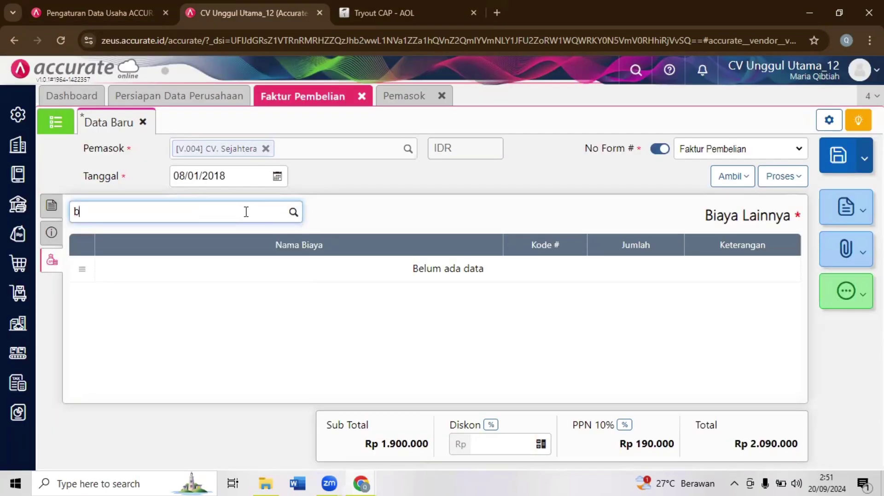
{"action": "type", "text": "iaya "}
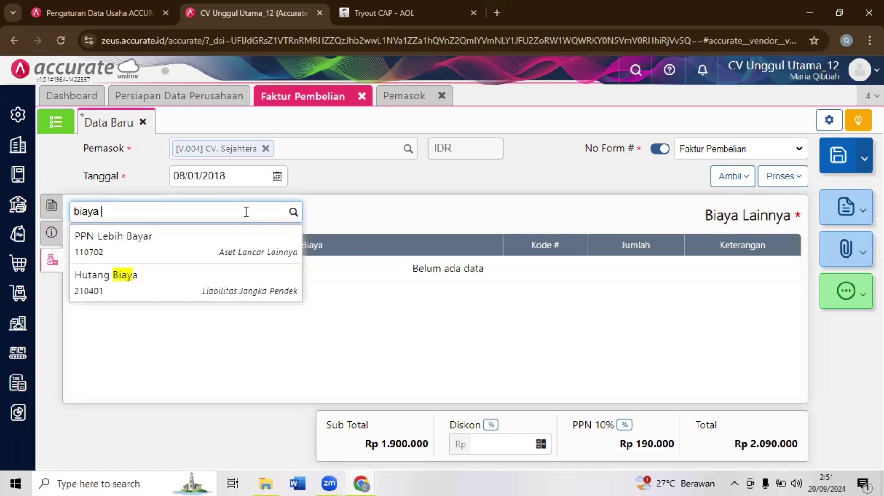
{"action": "type", "text": "a"}
{"action": "key", "text": "BackSpace"}
{"action": "key", "text": "BackSpace"}
{"action": "key", "text": "BackSpace"}
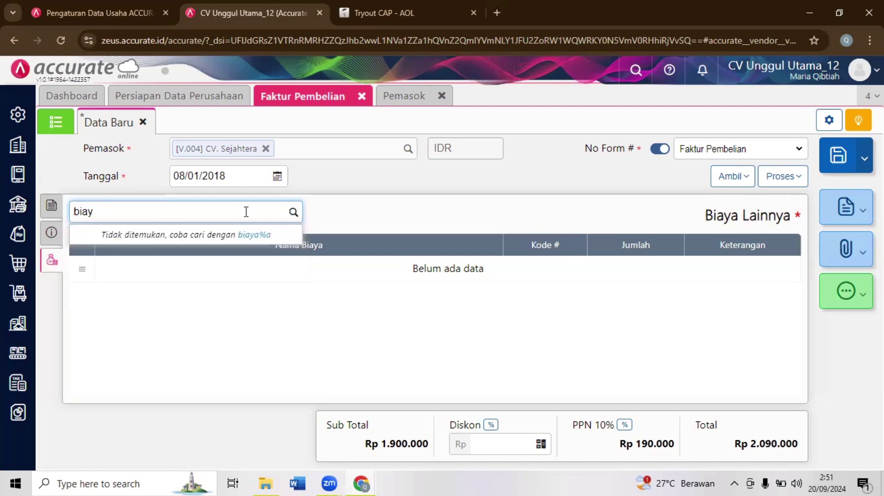
{"action": "key", "text": "BackSpace"}
{"action": "key", "text": "BackSpace"}
{"action": "key", "text": "BackSpace"}
{"action": "key", "text": "BackSpace"}
- Add Beban Angkut Pembelian as an other cost, allocated to the goods and billed to the supplier Armada Express
{"action": "type", "text": "angku"}
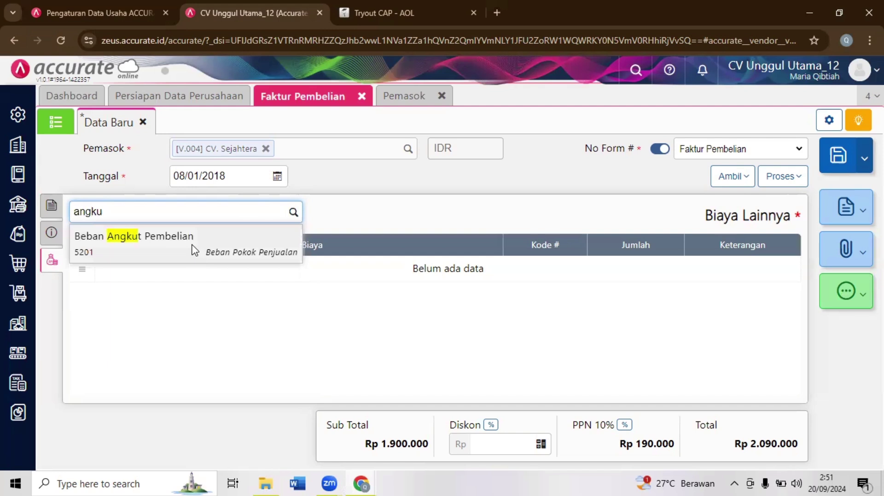
{"action": "left_click", "coordinate": [192, 248]}
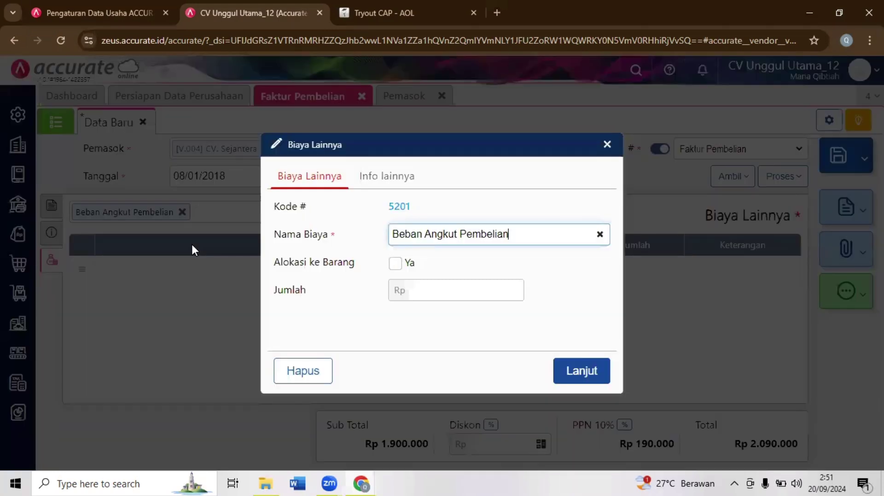
{"action": "left_click", "coordinate": [394, 264]}
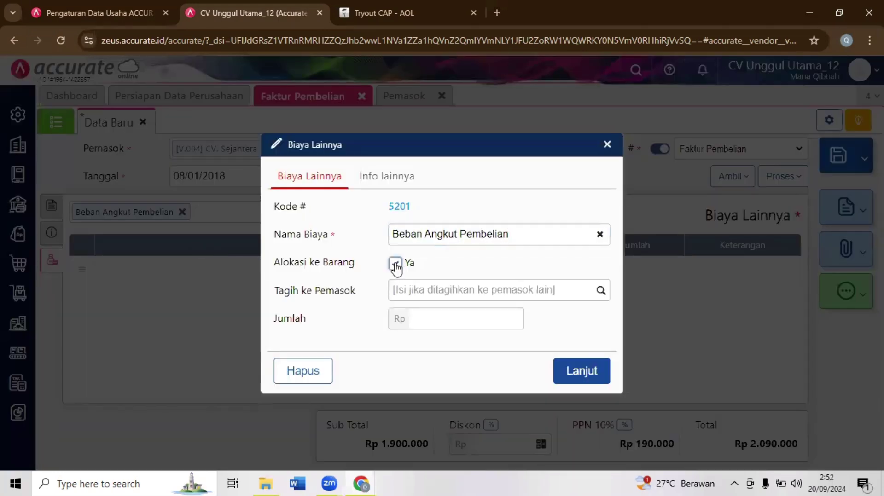
{"action": "left_click", "coordinate": [600, 291]}
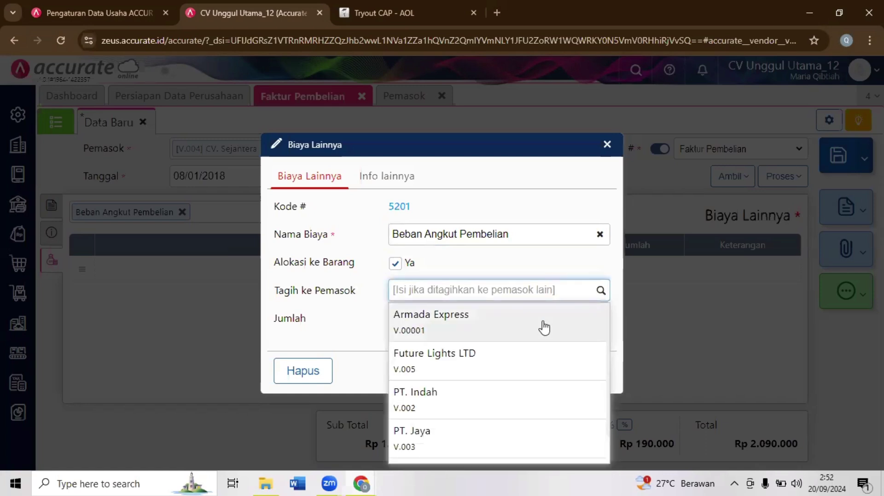
{"action": "left_click", "coordinate": [544, 327]}
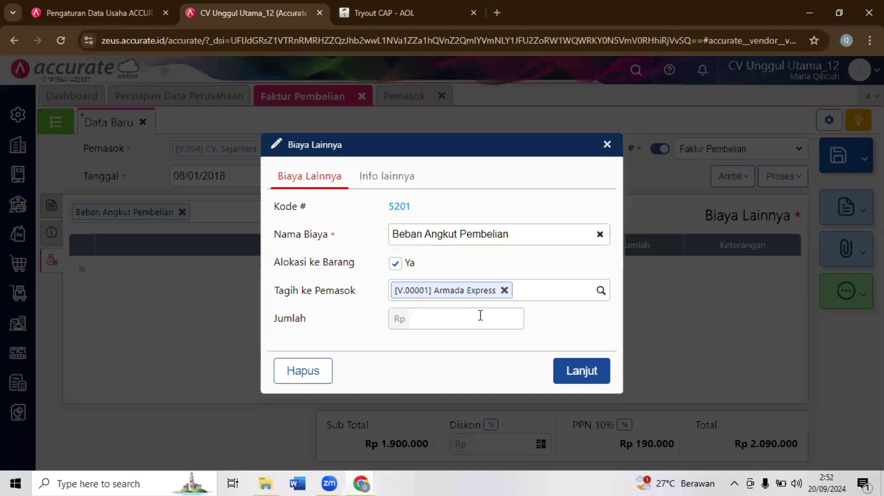
- Check the freight amount in the quiz, set the cost's Jumlah to Rp 500.000 and accept the cost entry
{"action": "left_click", "coordinate": [480, 315]}
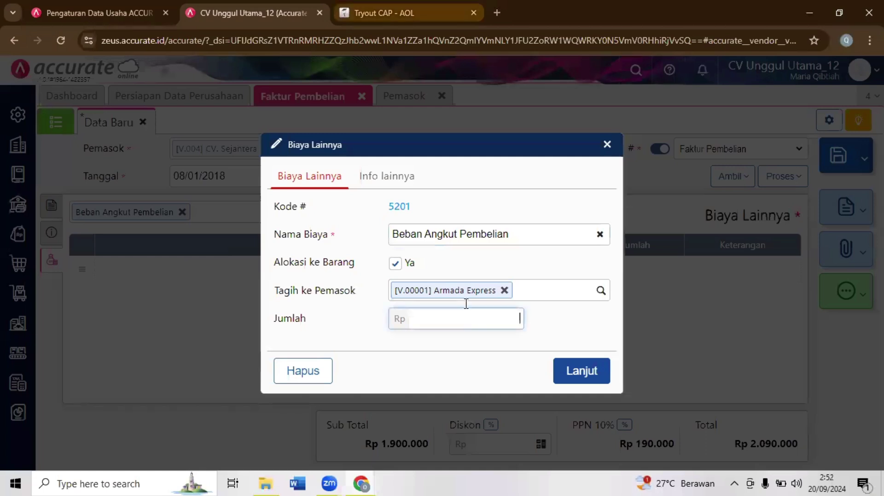
{"action": "key", "text": "ctrl+Tab"}
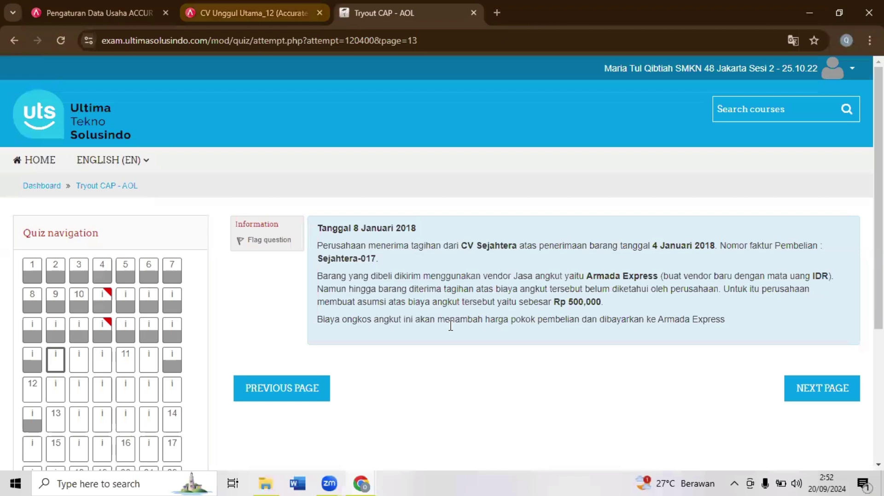
{"action": "key", "text": "ctrl+shift+Tab"}
{"action": "type", "text": "000"}
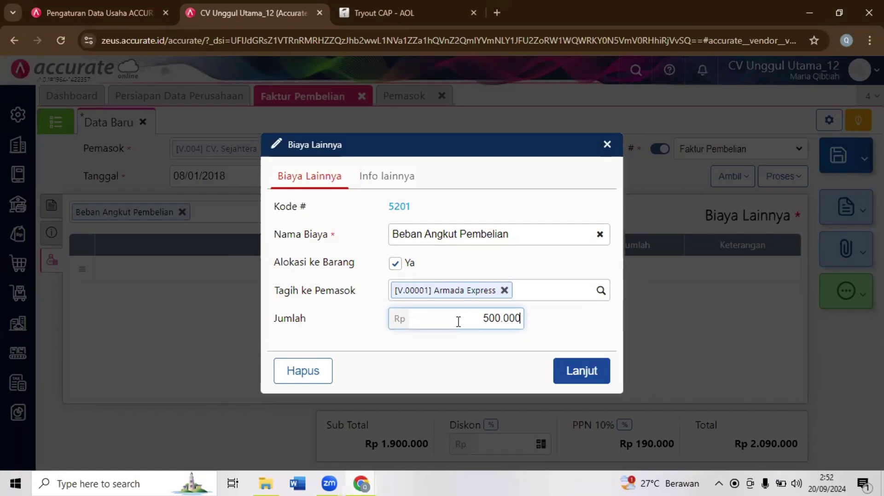
{"action": "left_click", "coordinate": [516, 328]}
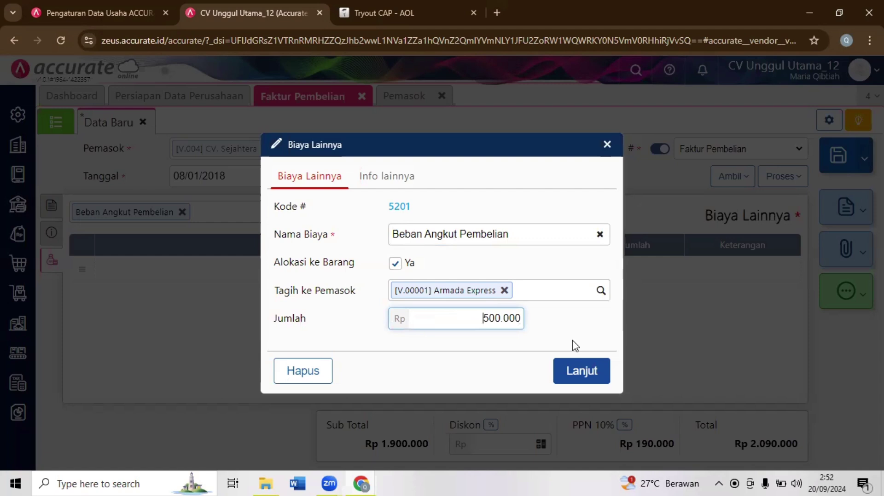
{"action": "left_click", "coordinate": [580, 371]}
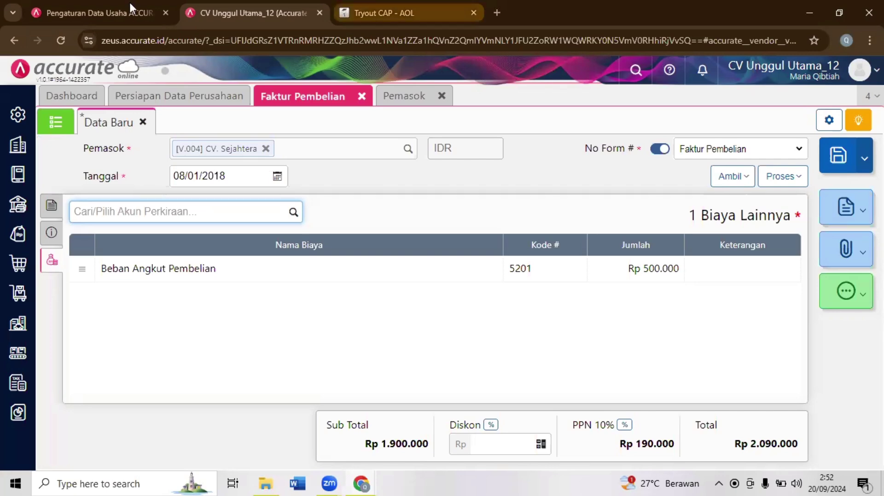
- Recheck the quiz text, save the CV Sejahtera purchase invoice, and close the open Pemasok and Faktur Pembelian pages
{"action": "key", "text": "ctrl+Tab"}
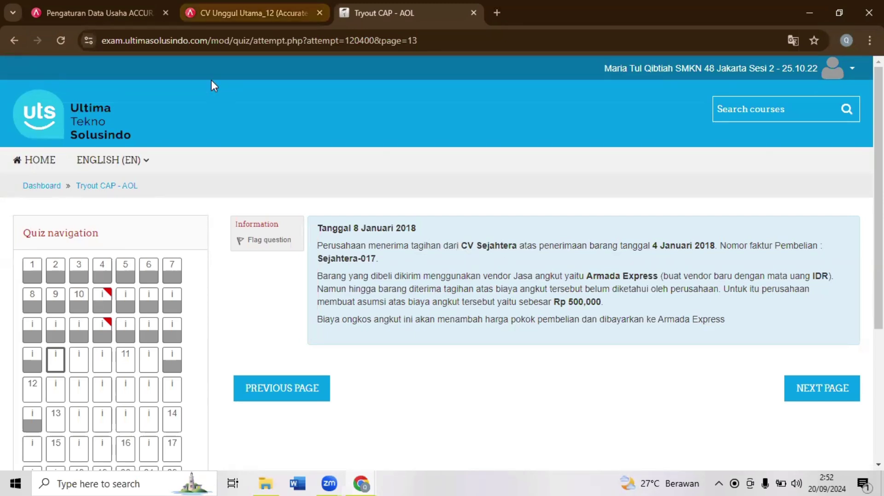
{"action": "key", "text": "ctrl+shift+Tab"}
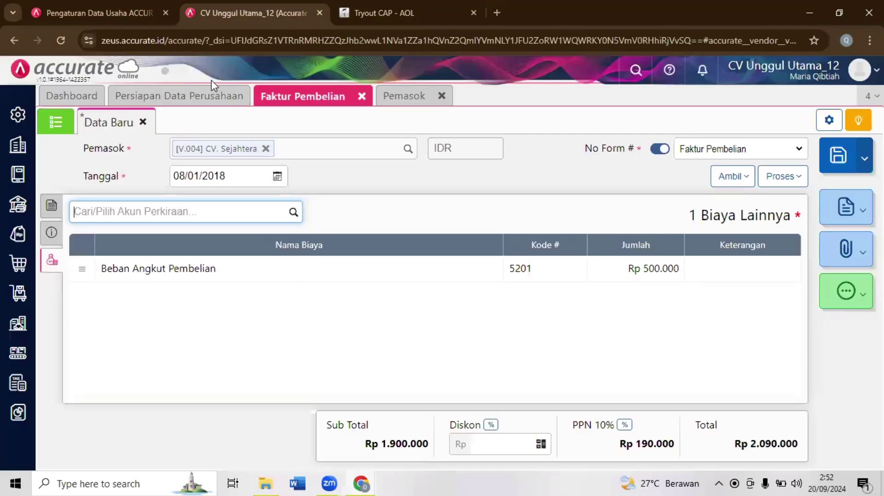
{"action": "left_click", "coordinate": [838, 159]}
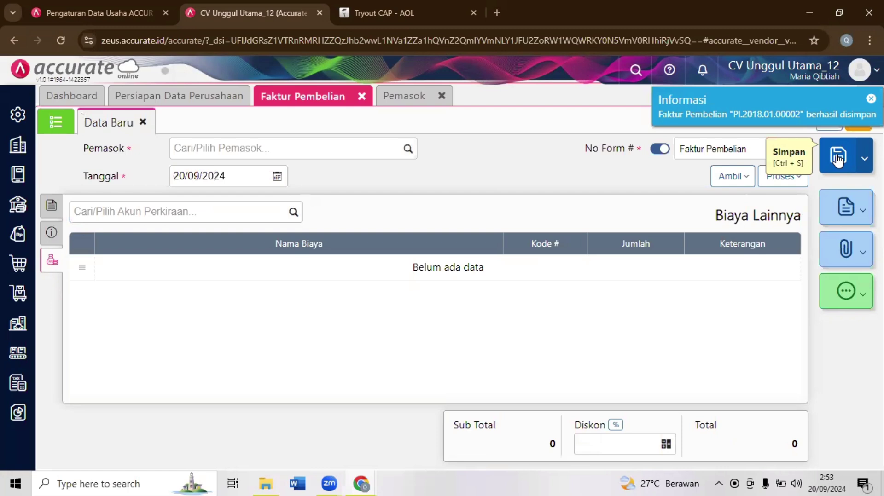
{"action": "left_click", "coordinate": [443, 97]}
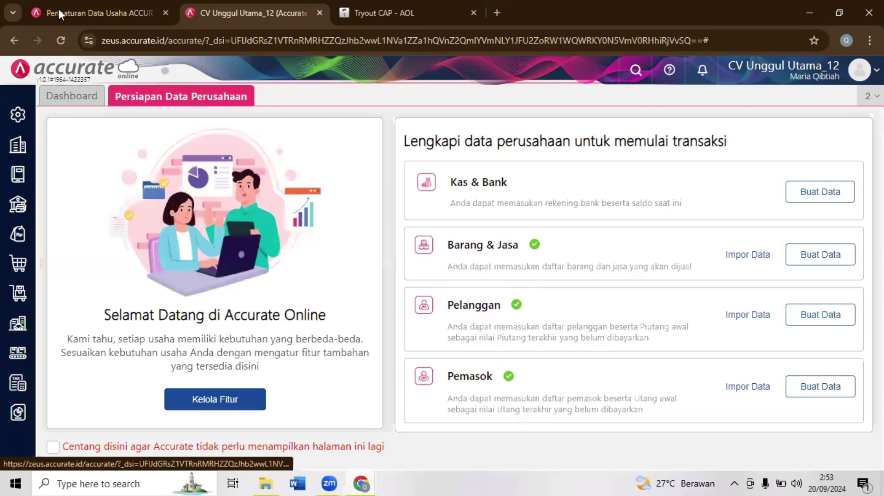
- Advance the quiz to its next transaction page and start a new Faktur Pembelian in Accurate Online
{"action": "left_click", "coordinate": [83, 5]}
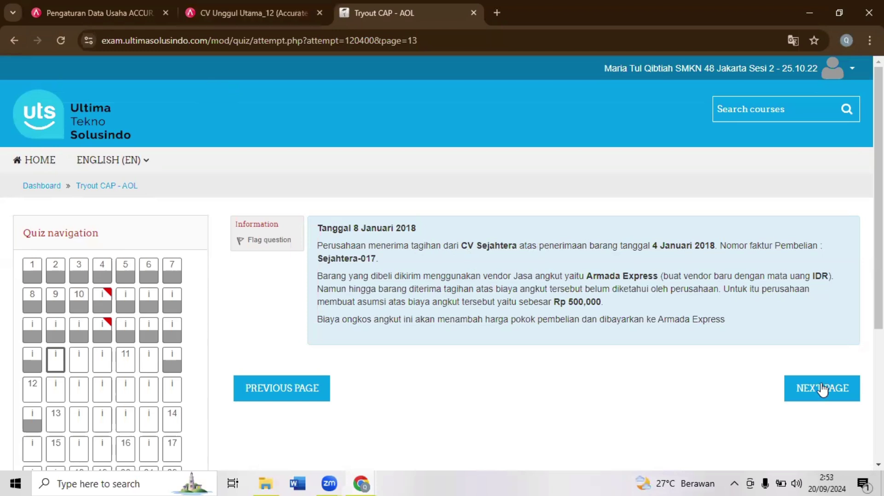
{"action": "left_click", "coordinate": [818, 388]}
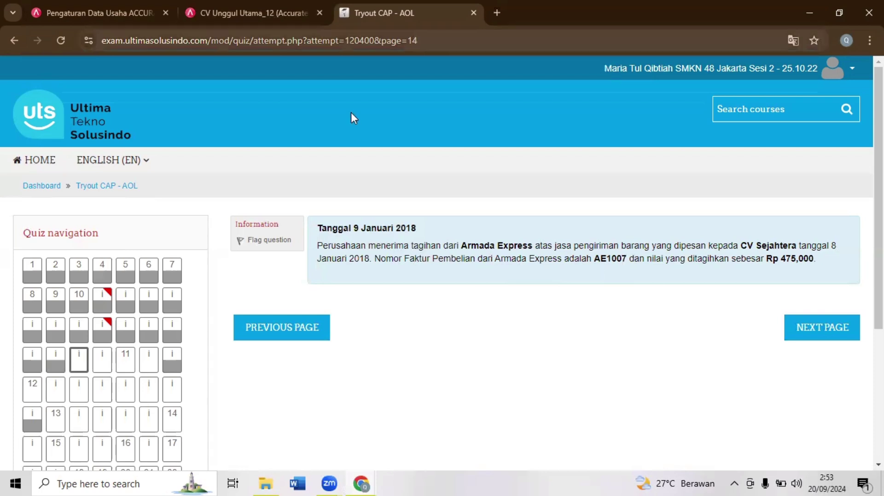
{"action": "key", "text": "ctrl+shift+Tab"}
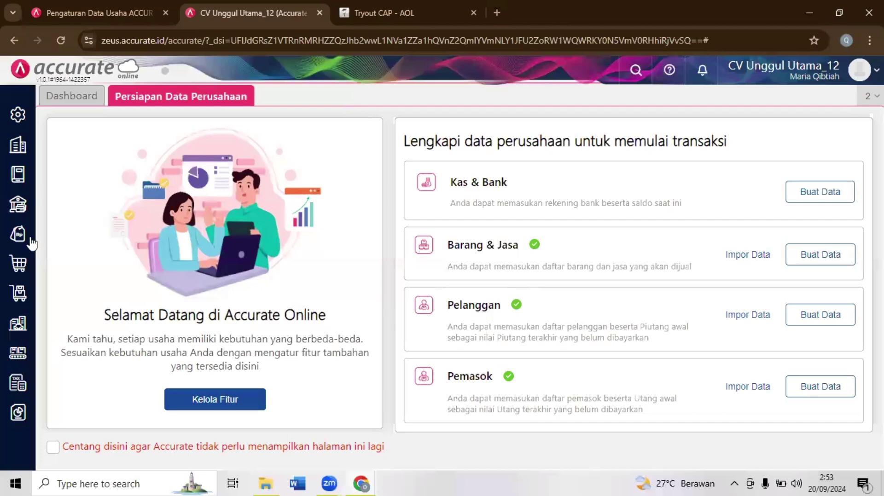
{"action": "left_click", "coordinate": [39, 270]}
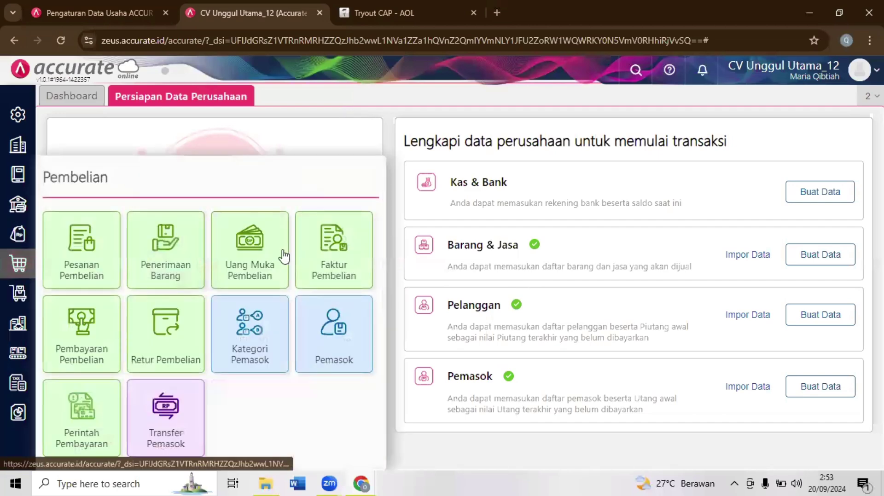
{"action": "left_click", "coordinate": [329, 263]}
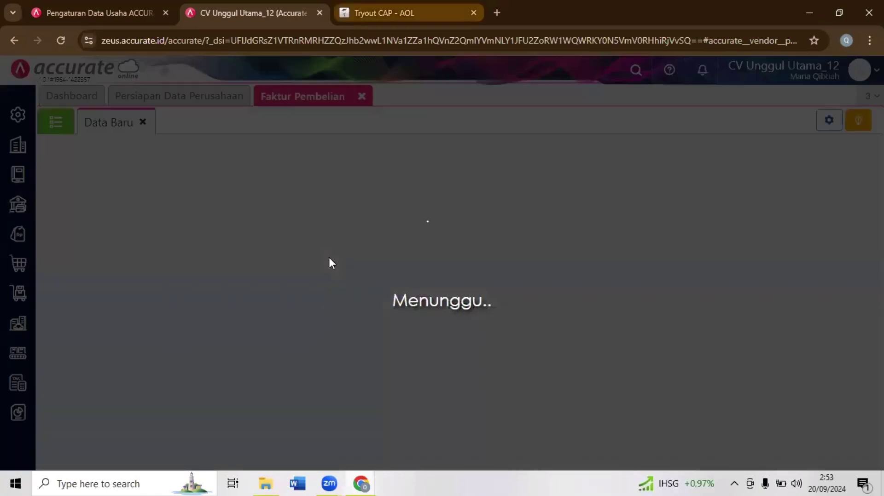
- Set the new invoice's Pemasok to Armada Express and its Tanggal to 09/01/2018, as given in the quiz
{"action": "key", "text": "ctrl+Tab"}
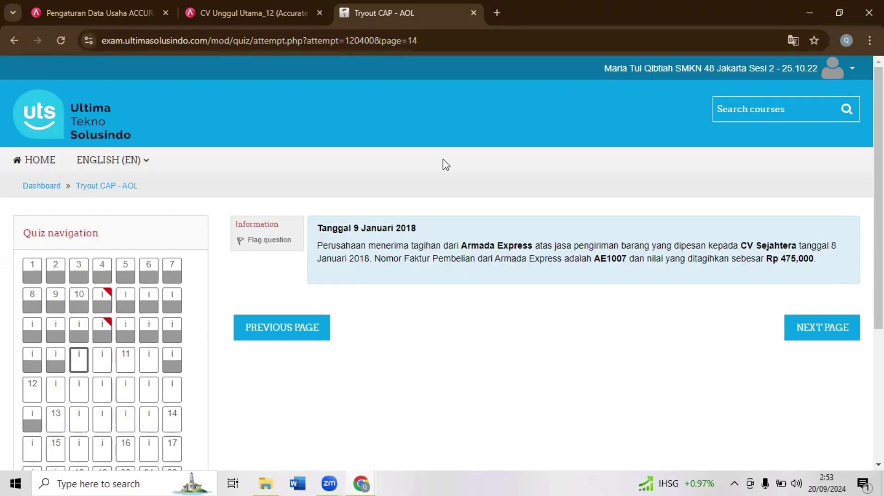
{"action": "key", "text": "ctrl+shift+Tab"}
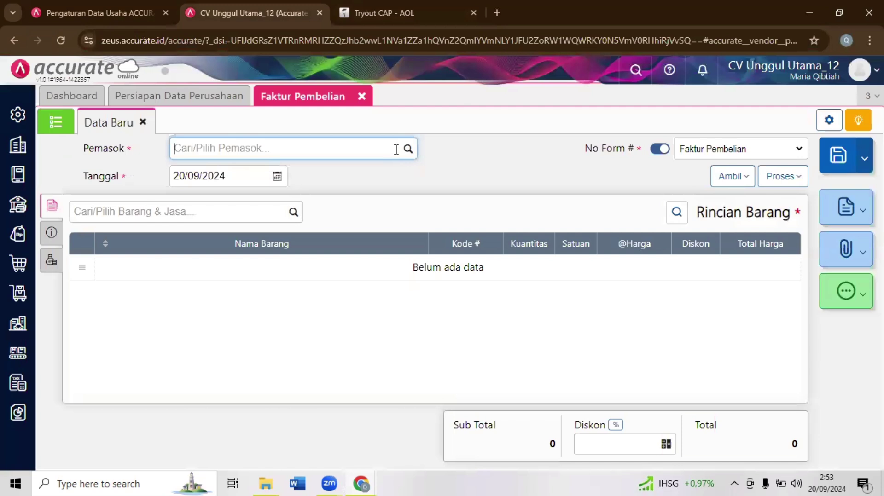
{"action": "type", "text": "armad"}
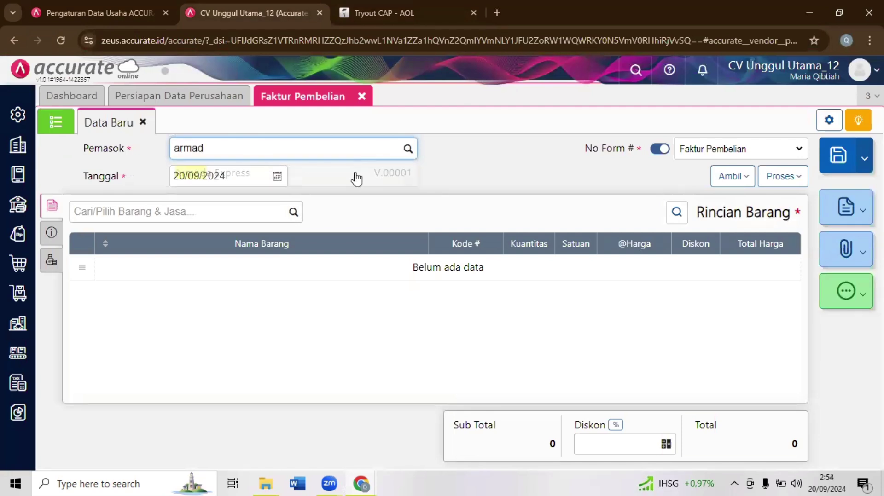
{"action": "left_click", "coordinate": [204, 176]}
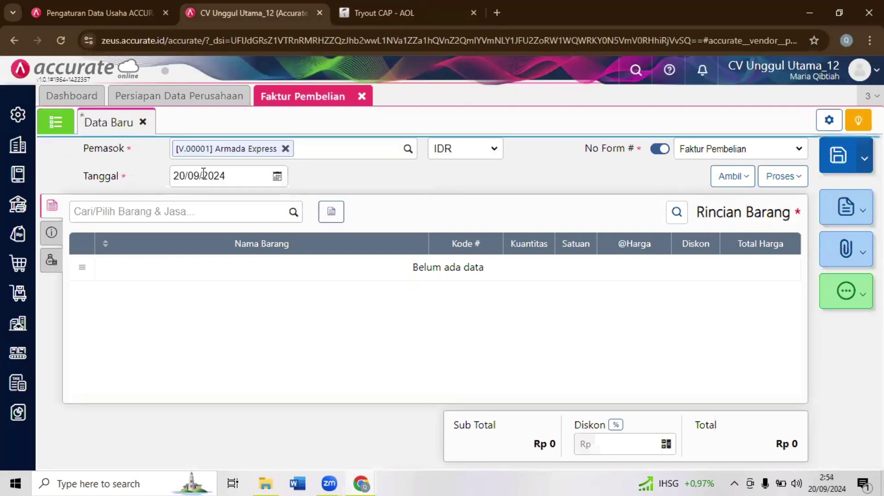
{"action": "left_click", "coordinate": [204, 175]}
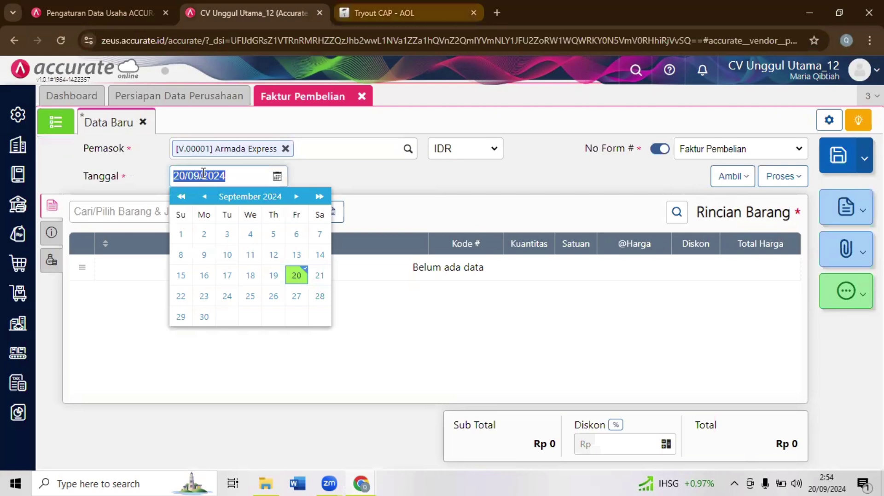
{"action": "key", "text": "ctrl+Tab"}
{"action": "key", "text": "ctrl+shift+Tab"}
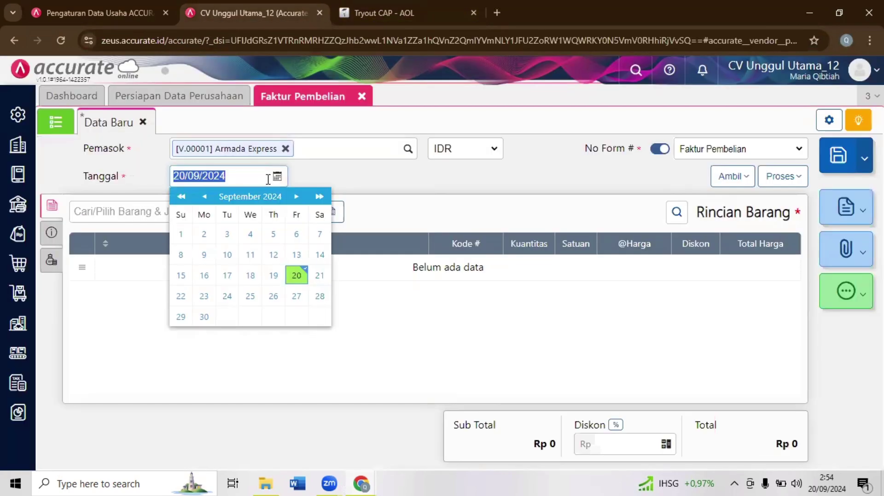
{"action": "type", "text": "09/01/20"}
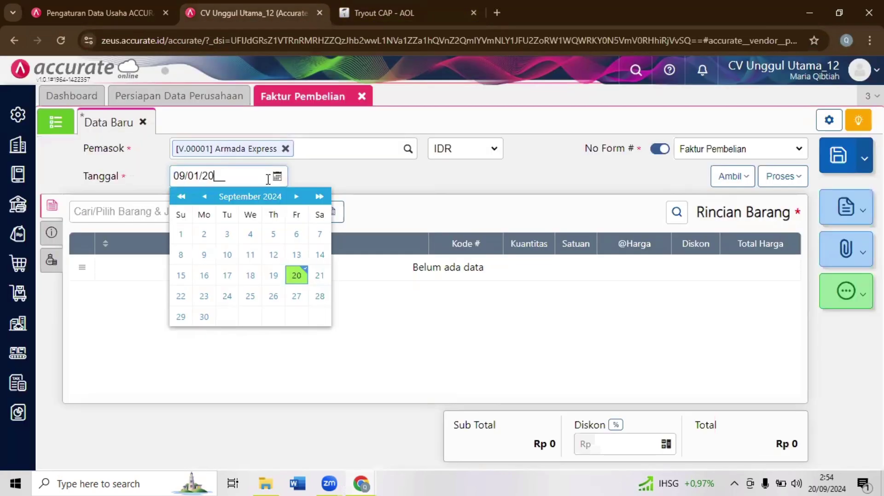
{"action": "type", "text": "18"}
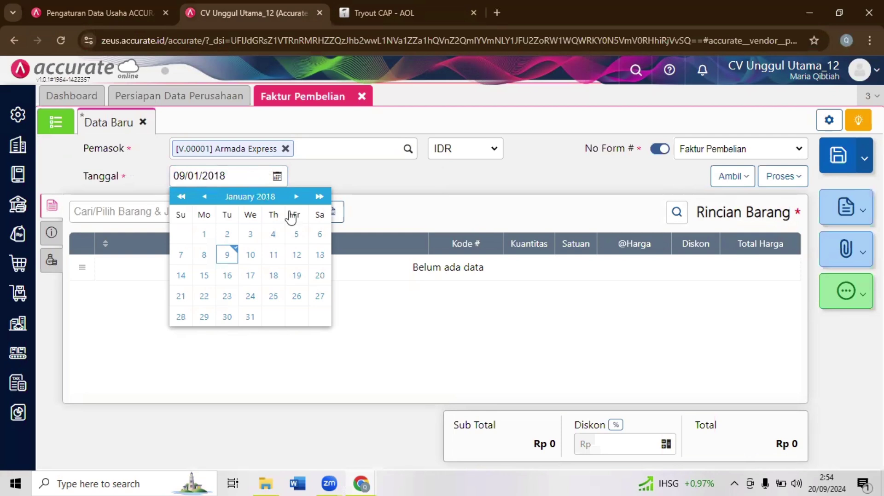
{"action": "left_click", "coordinate": [291, 216]}
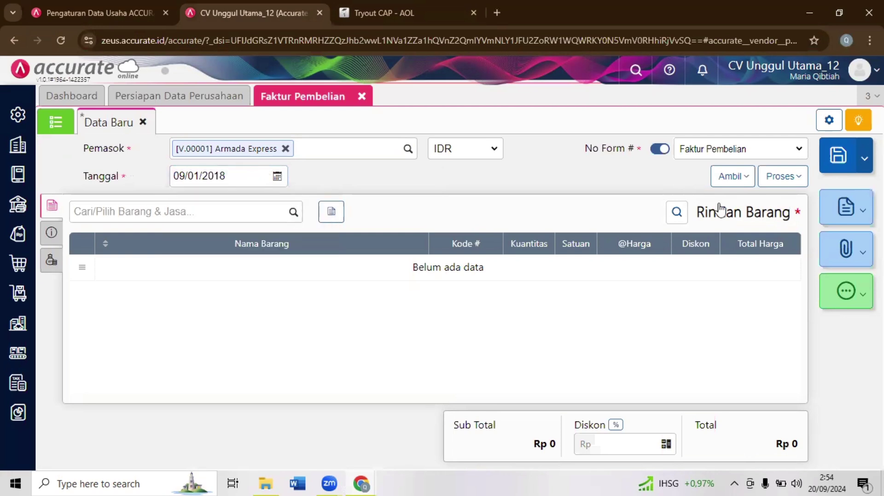
- Pull the Beban Angkut Pembelian purchase cost from CV. Sejahtera's invoice Sejahtera-017 into the Armada Express invoice
{"action": "left_click", "coordinate": [735, 177]}
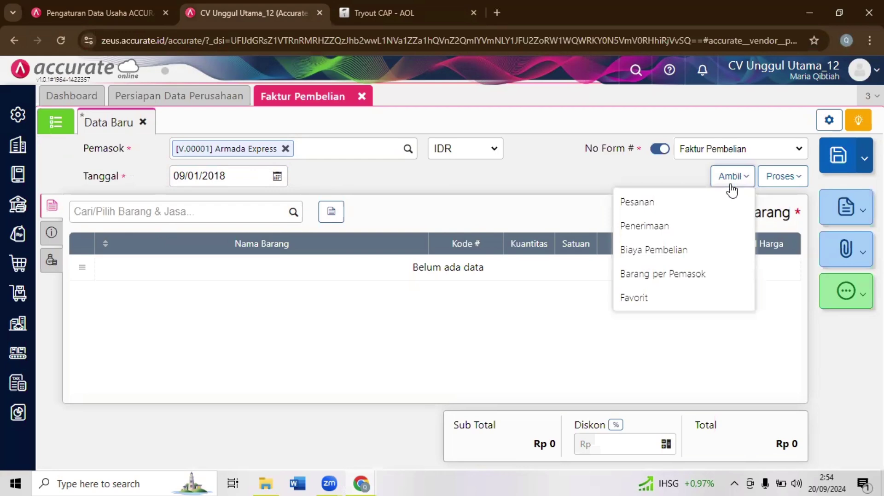
{"action": "left_click", "coordinate": [689, 245]}
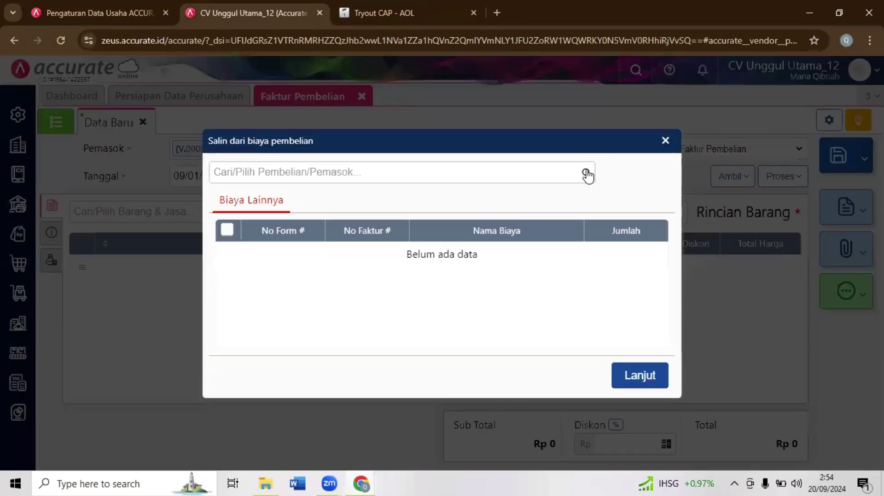
{"action": "left_click", "coordinate": [586, 174]}
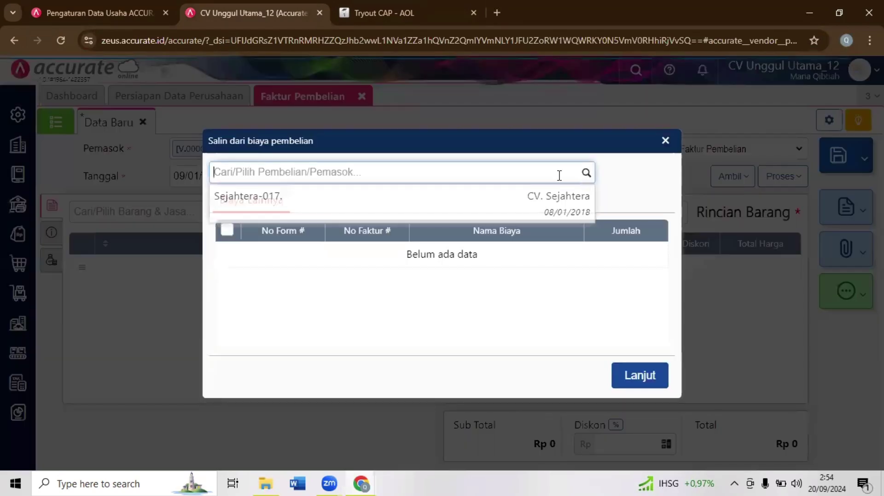
{"action": "left_click", "coordinate": [497, 201]}
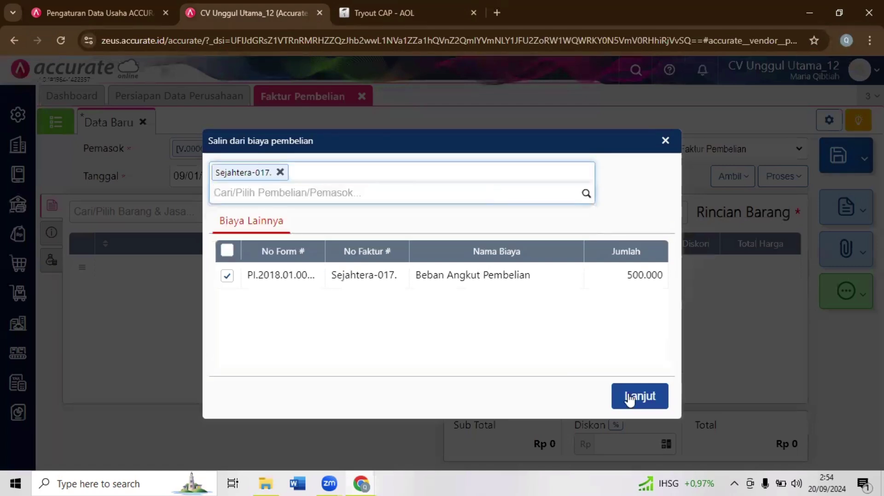
{"action": "left_click", "coordinate": [630, 397]}
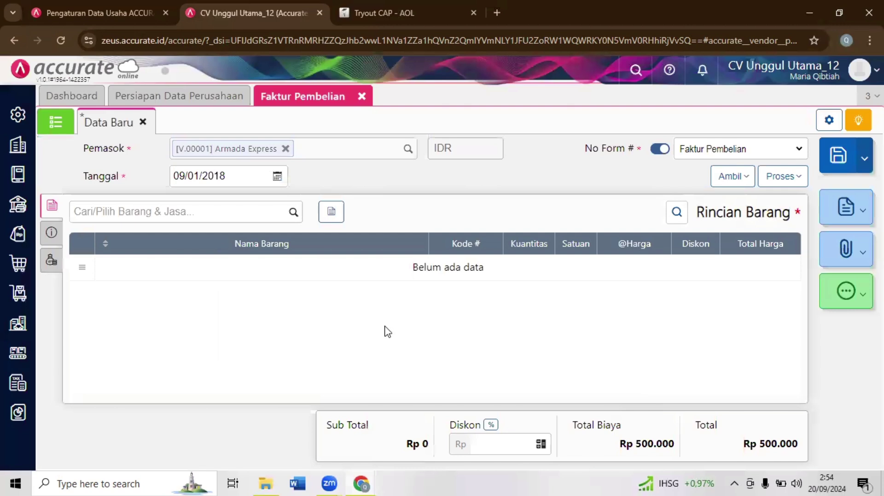
- Set the Jumlah of the invoice's Beban Angkut Pembelian cost to 475.000 and accept the entry
{"action": "left_click", "coordinate": [52, 264]}
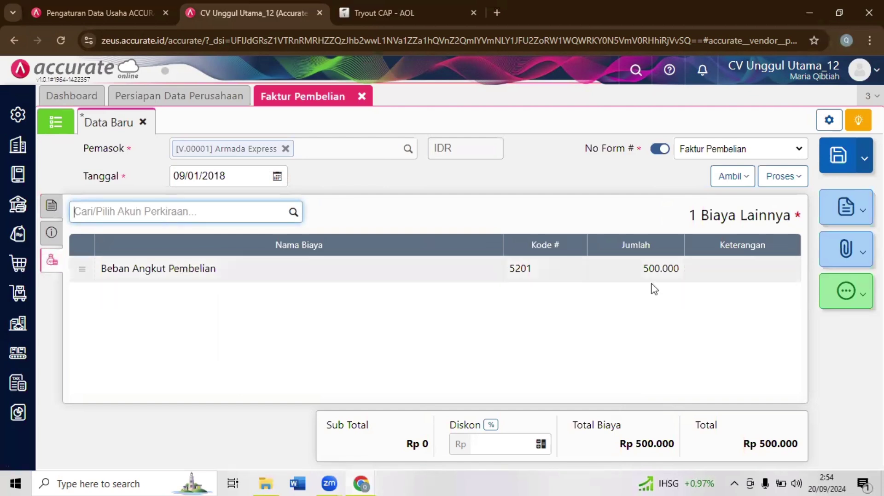
{"action": "left_click", "coordinate": [602, 274]}
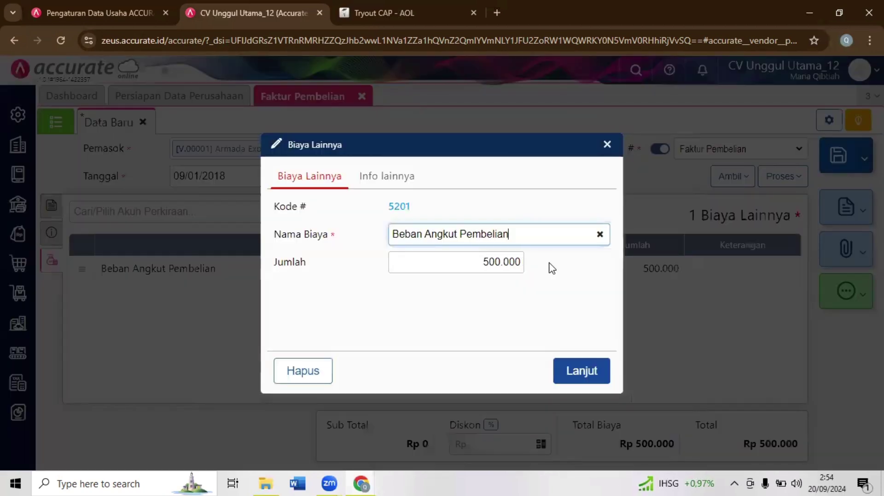
{"action": "key", "text": "Tab"}
{"action": "type", "text": "4"}
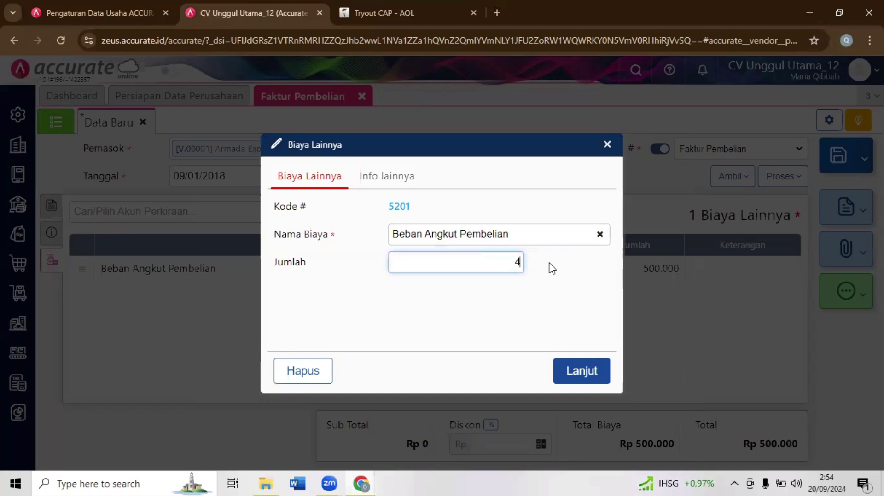
{"action": "type", "text": "75"}
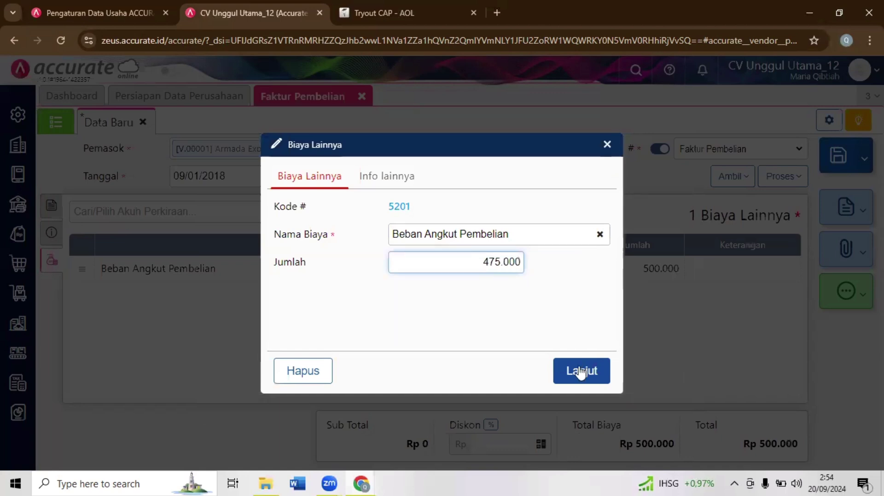
{"action": "left_click", "coordinate": [581, 371]}
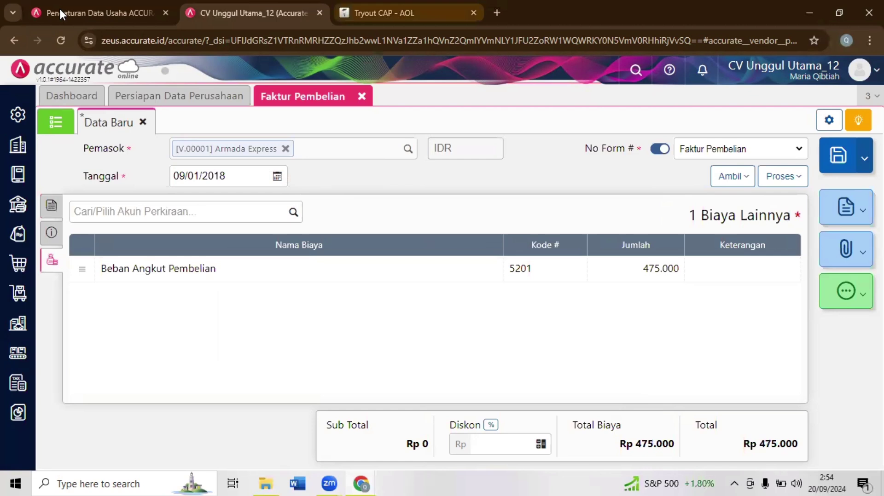
- Copy the Armada Express invoice number AE1007 from the quiz and enter it as the invoice's No Faktur in Accurate Online
{"action": "key", "text": "ctrl+Tab"}
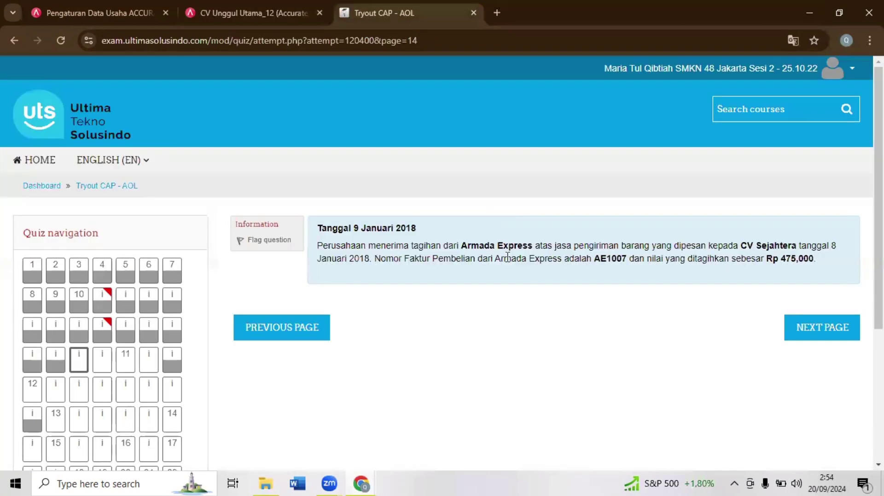
{"action": "left_click_drag", "start_coordinate": [374, 258], "coordinate": [821, 271]}
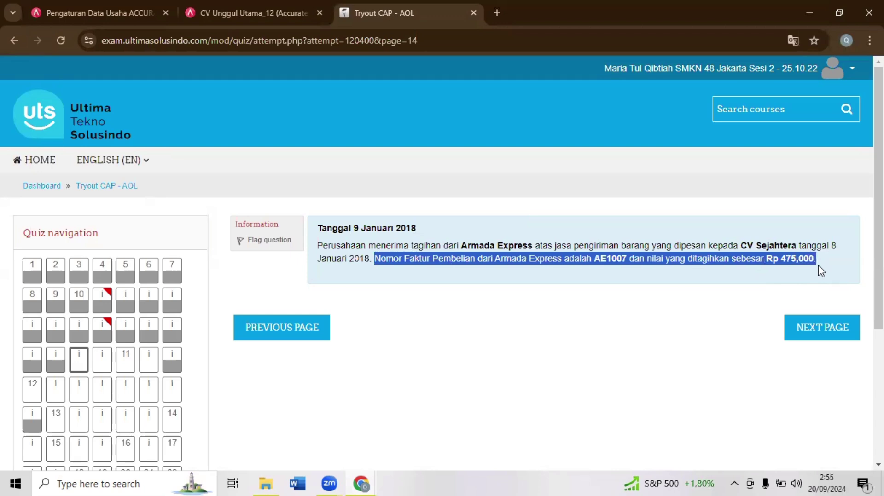
{"action": "left_click", "coordinate": [597, 260]}
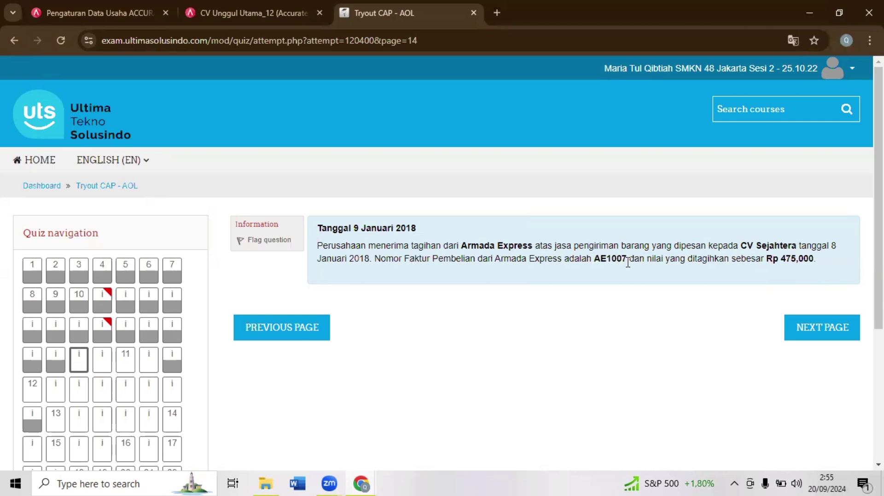
{"action": "double_click", "coordinate": [626, 261]}
{"action": "key", "text": "ctrl+c"}
{"action": "key", "text": "ctrl+shift+Tab"}
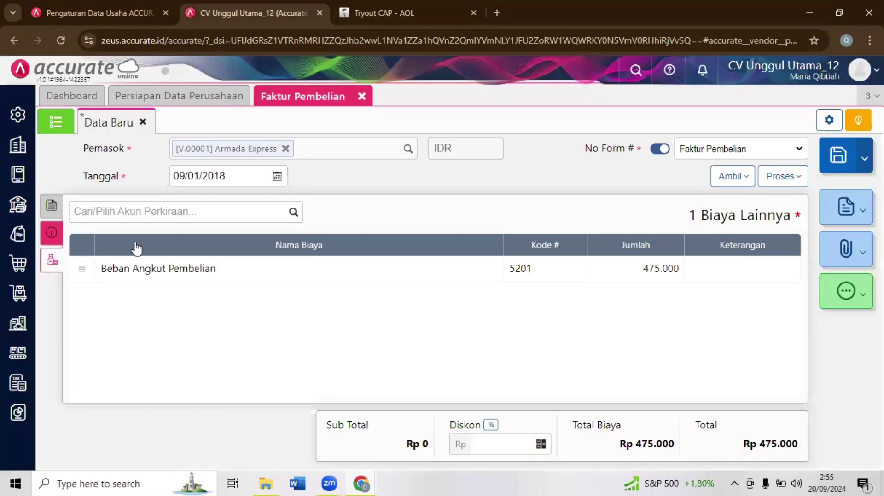
{"action": "left_click", "coordinate": [51, 232]}
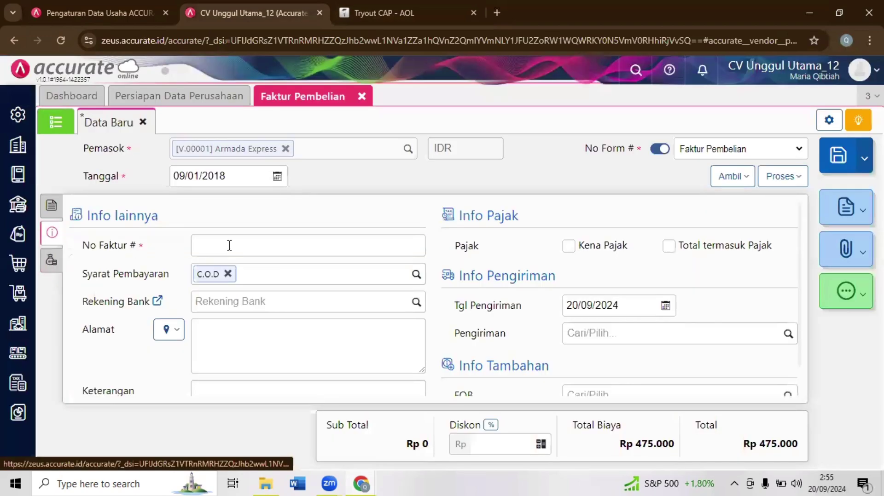
{"action": "left_click", "coordinate": [229, 246]}
{"action": "key", "text": "ctrl+v"}
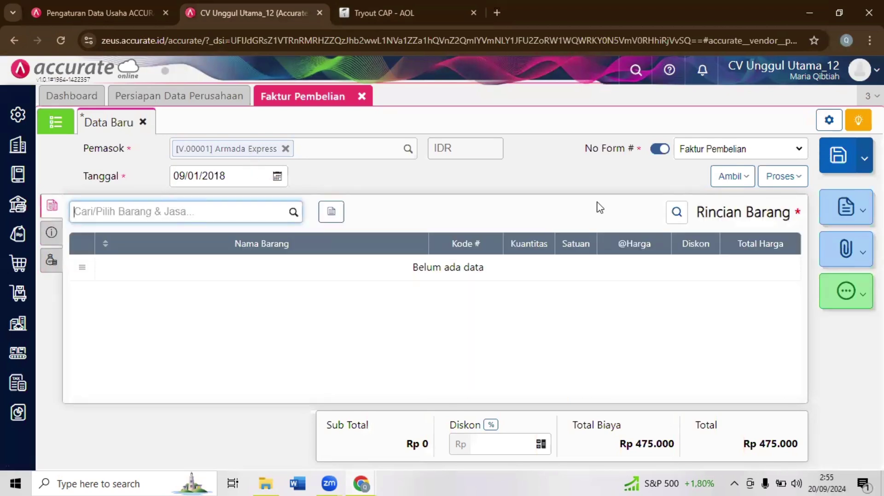
- Review the Armada Express invoice's copy options, Biaya Lainnya entry and Info lainnya details
{"action": "left_click", "coordinate": [730, 176]}
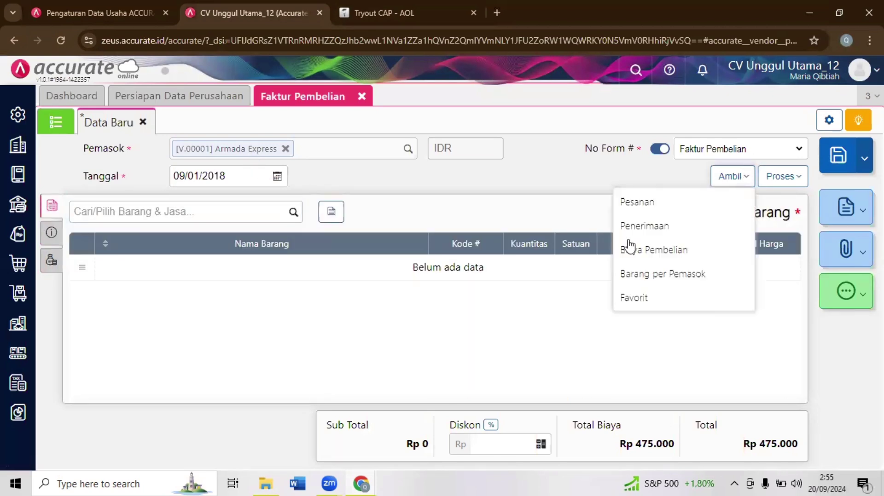
{"action": "left_click", "coordinate": [52, 263]}
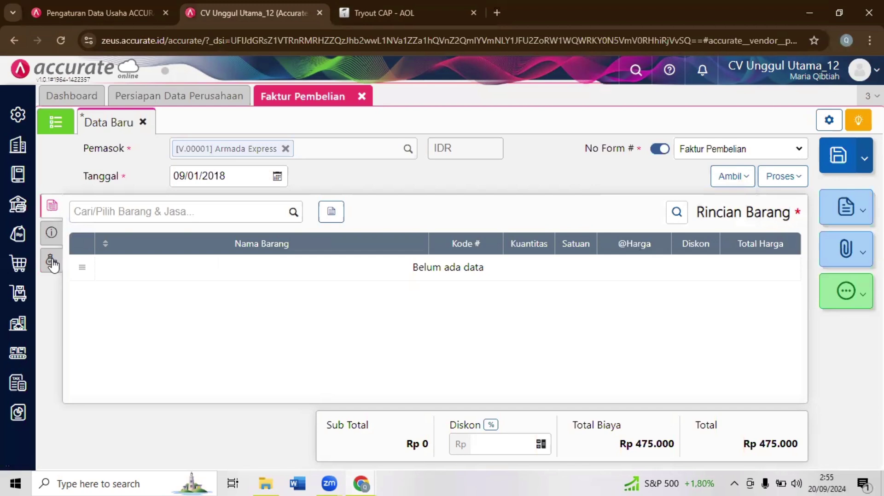
{"action": "left_click", "coordinate": [52, 263]}
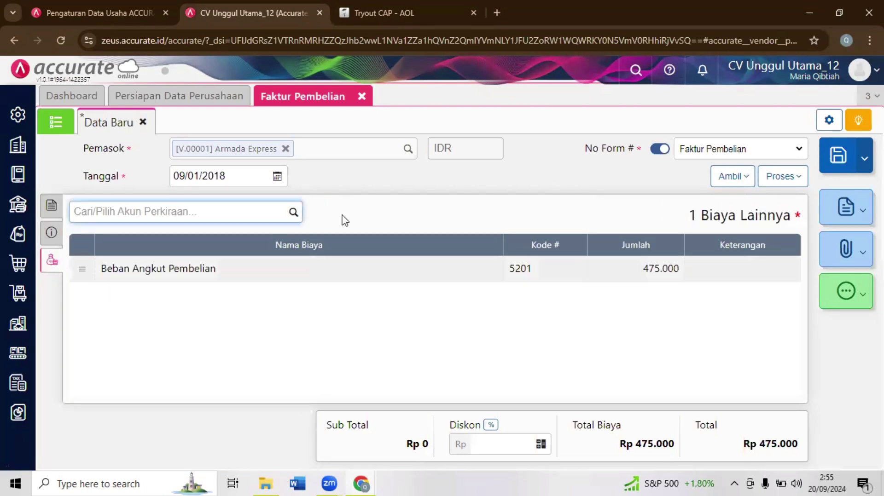
{"action": "left_click", "coordinate": [51, 229]}
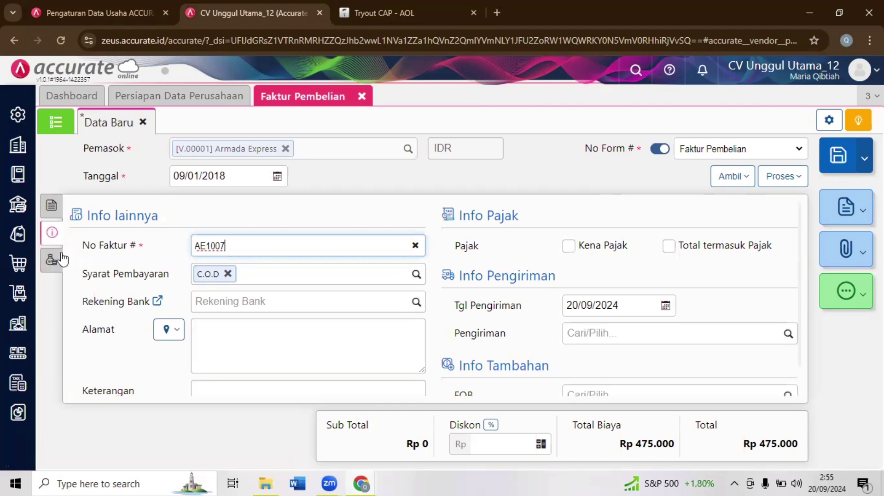
- Save the Armada Express purchase invoice and advance the Tryout CAP quiz to its next page
{"action": "left_click", "coordinate": [834, 158]}
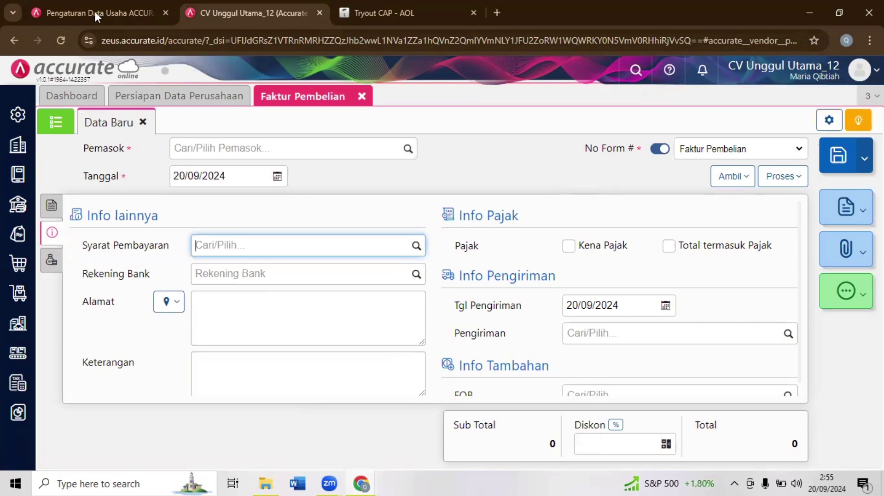
{"action": "key", "text": "ctrl+Tab"}
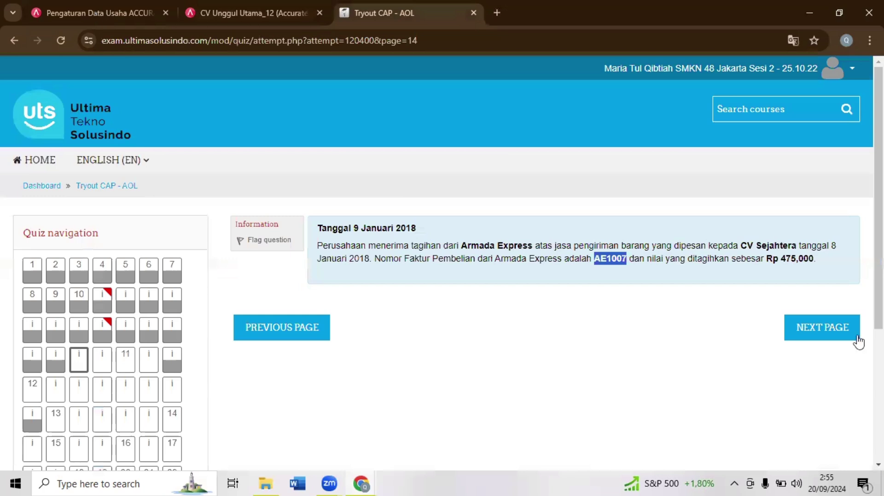
{"action": "left_click", "coordinate": [838, 325]}
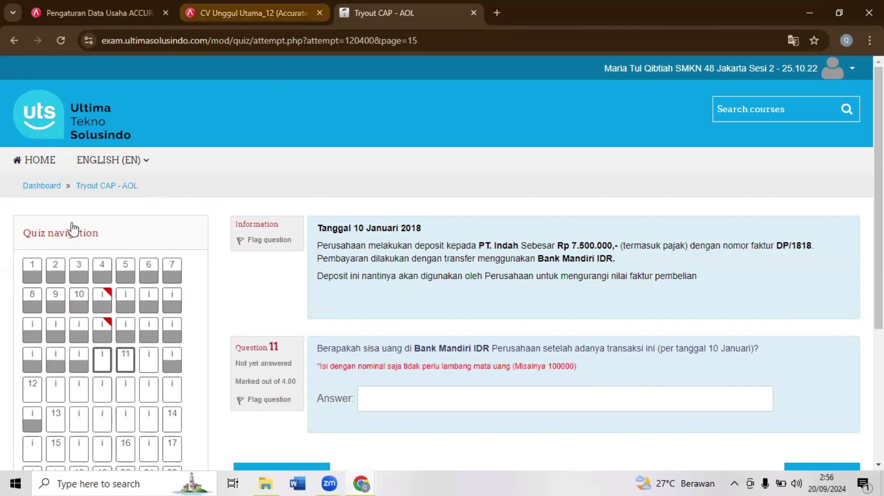
- Close the purchase invoice form in Accurate and recheck the 10 January deposit instructions in the quiz
{"action": "key", "text": "ctrl+shift+Tab"}
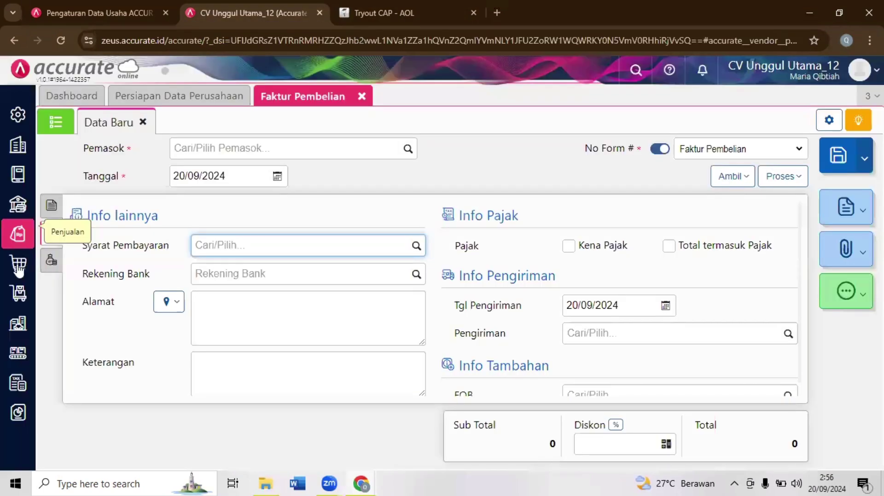
{"action": "left_click", "coordinate": [359, 98]}
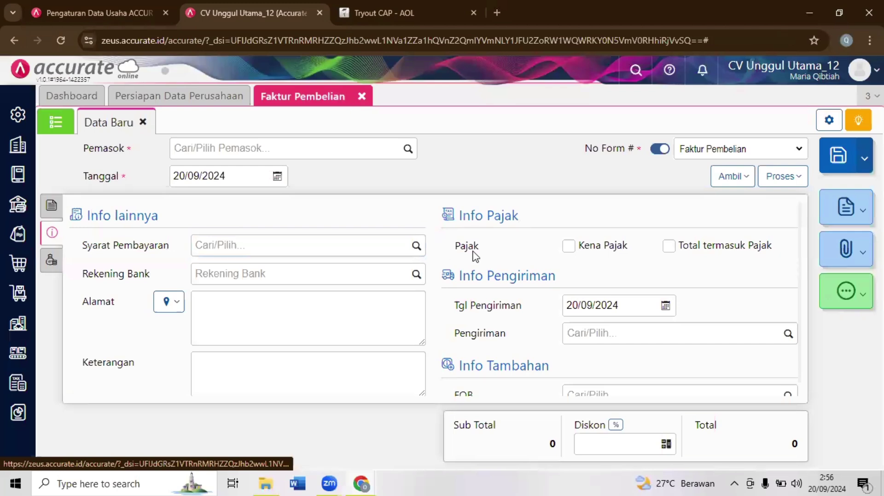
{"action": "key", "text": "ctrl+Tab"}
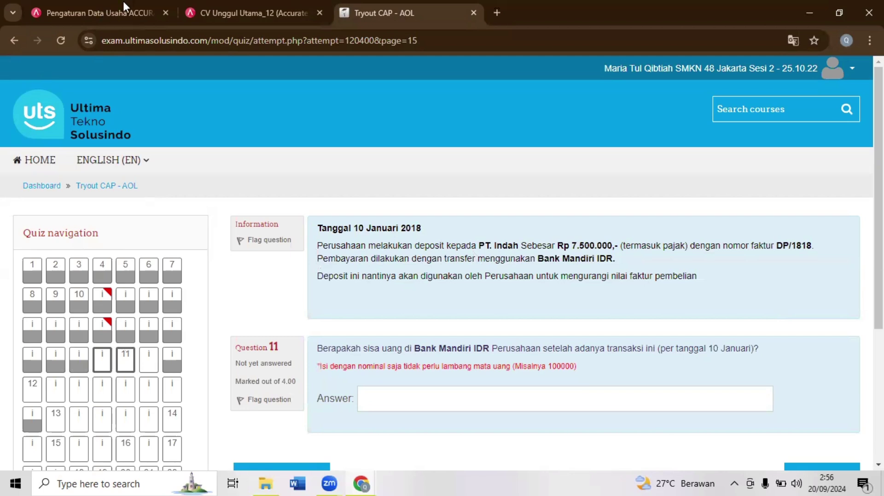
{"action": "key", "text": "ctrl+shift+Tab"}
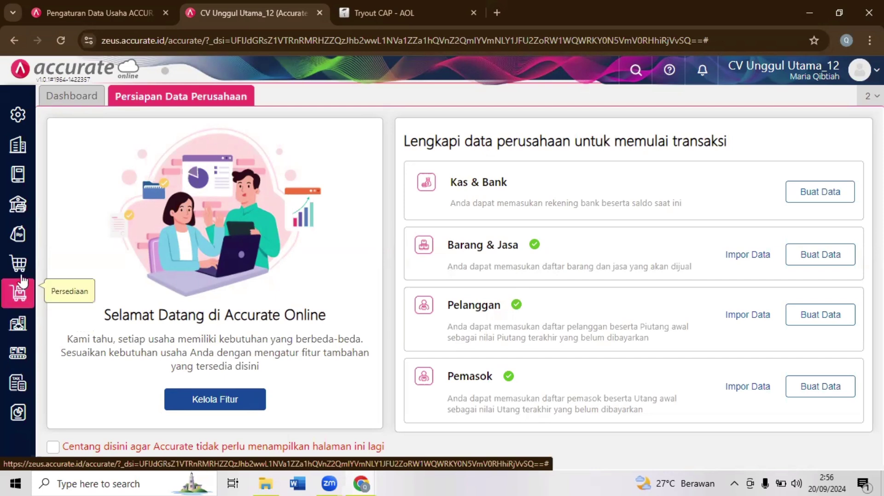
- Open the supplier (Pemasok) list and widen the Nama column to read the supplier names
{"action": "mouse_move", "coordinate": [19, 265]}
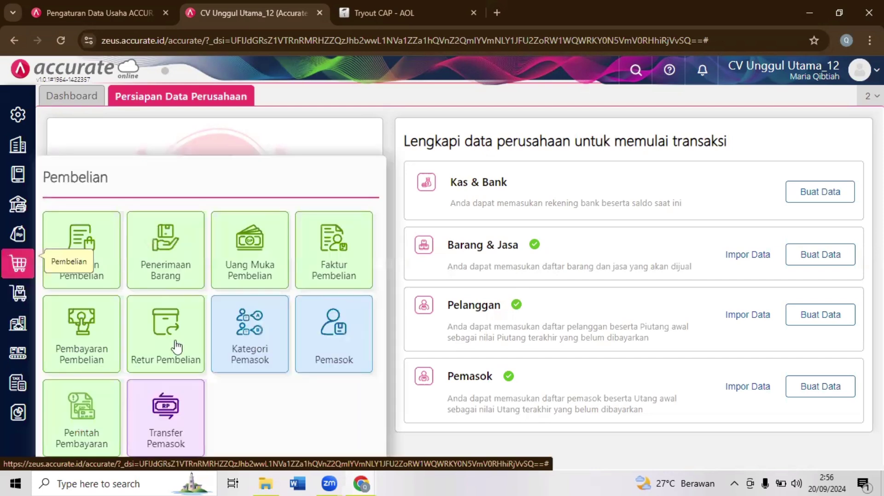
{"action": "left_click", "coordinate": [315, 349]}
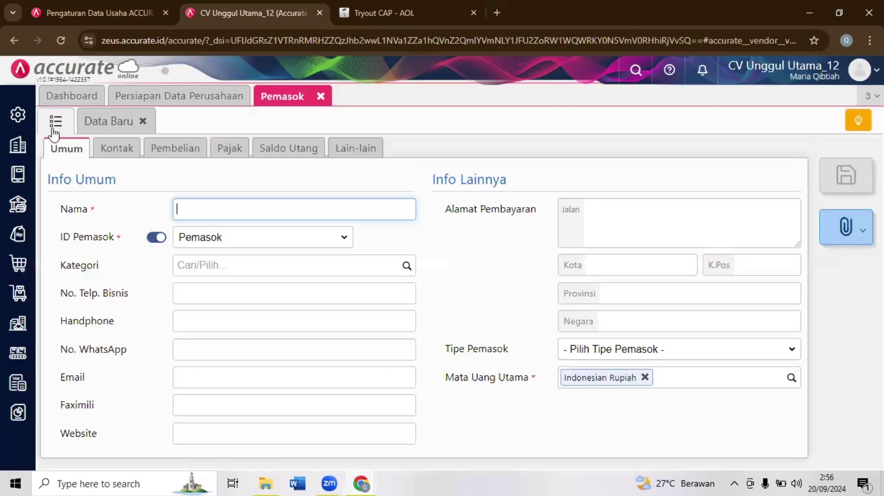
{"action": "left_click", "coordinate": [54, 122]}
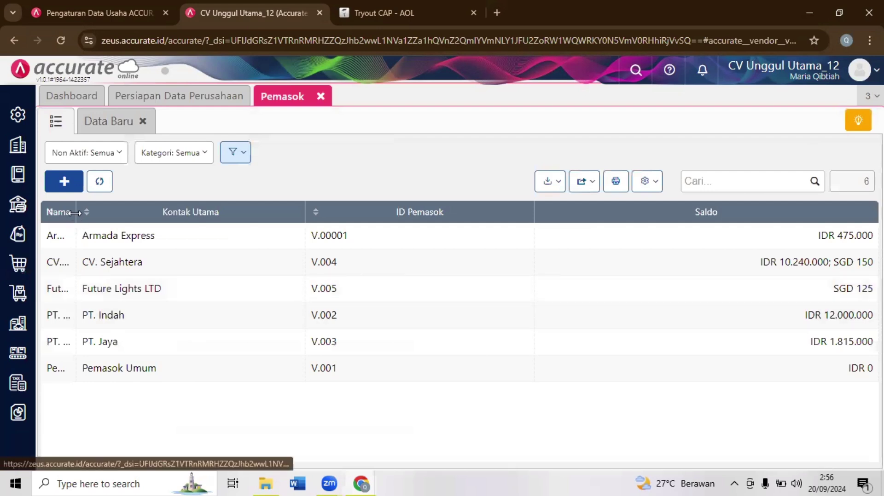
{"action": "left_click_drag", "start_coordinate": [75, 213], "coordinate": [277, 216]}
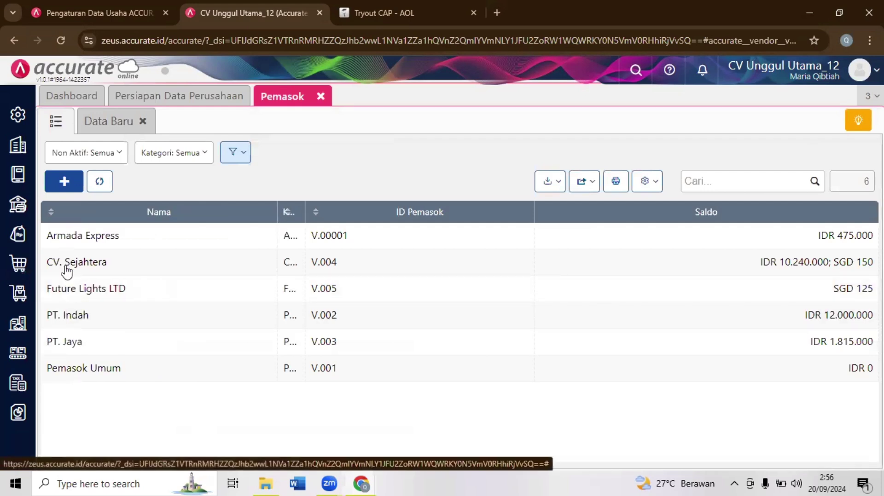
- Start a new purchase down payment (Uang Muka Pembelian) with PT. Indah as the supplier
{"action": "left_click", "coordinate": [19, 265]}
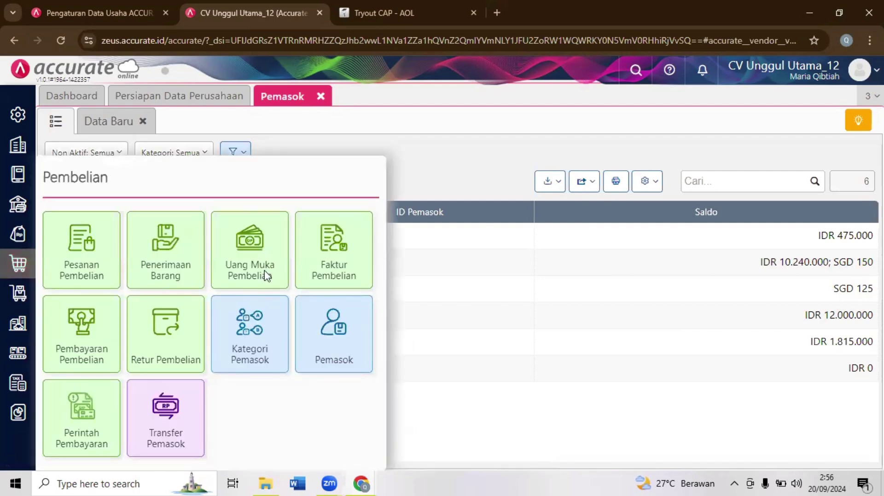
{"action": "left_click", "coordinate": [266, 276]}
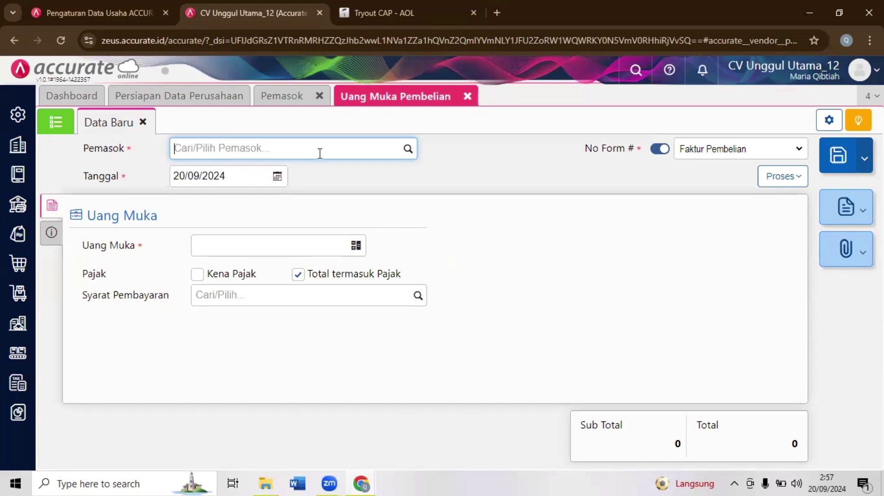
{"action": "type", "text": "ind"}
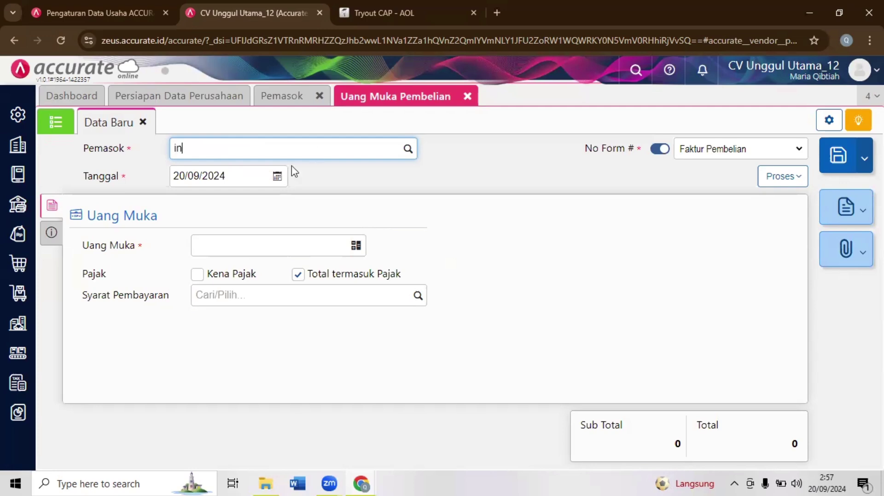
{"action": "left_click", "coordinate": [278, 178]}
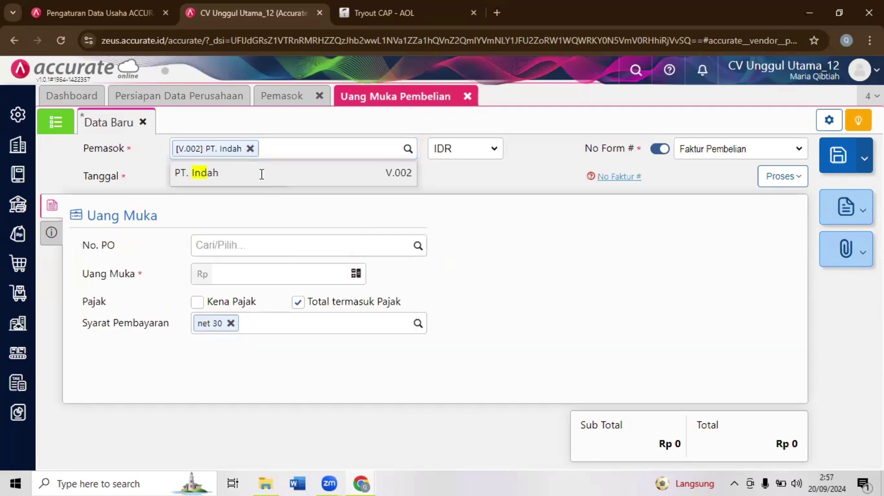
- Check the transaction date in the quiz and set the down payment's date to 10/01/2018
{"action": "key", "text": "ctrl+Tab"}
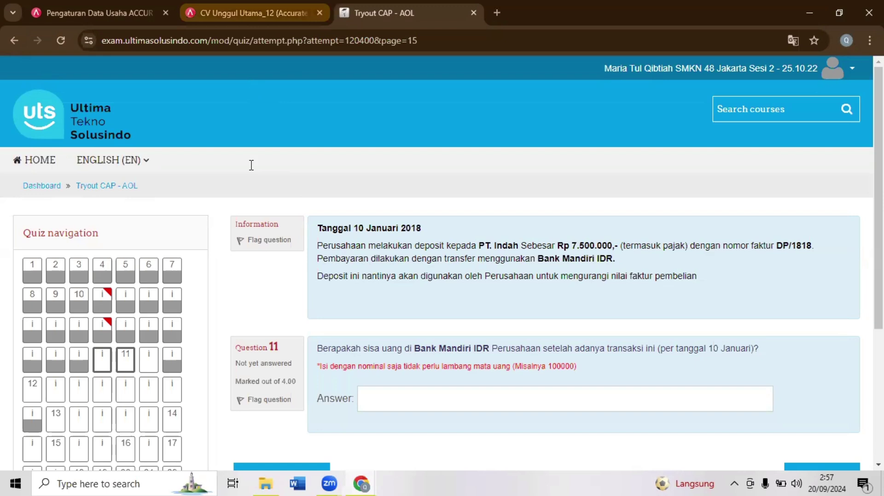
{"action": "key", "text": "ctrl+shift+Tab"}
{"action": "left_click", "coordinate": [240, 176]}
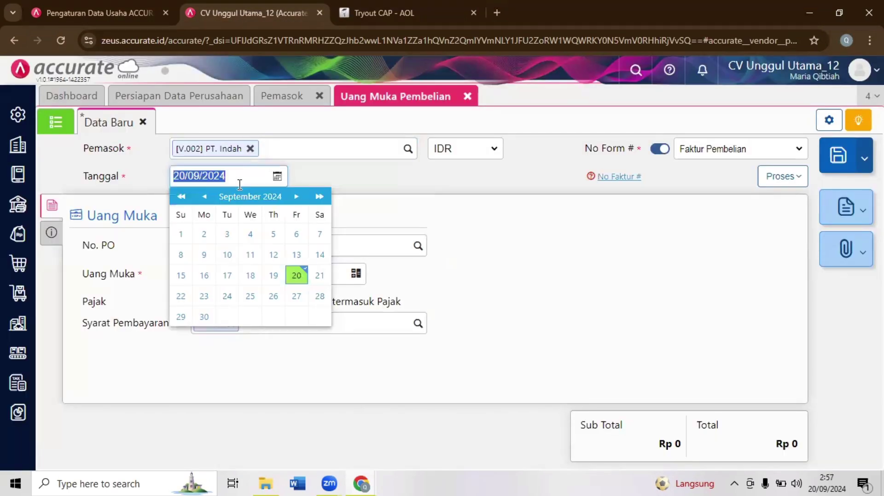
{"action": "type", "text": "10/01/"}
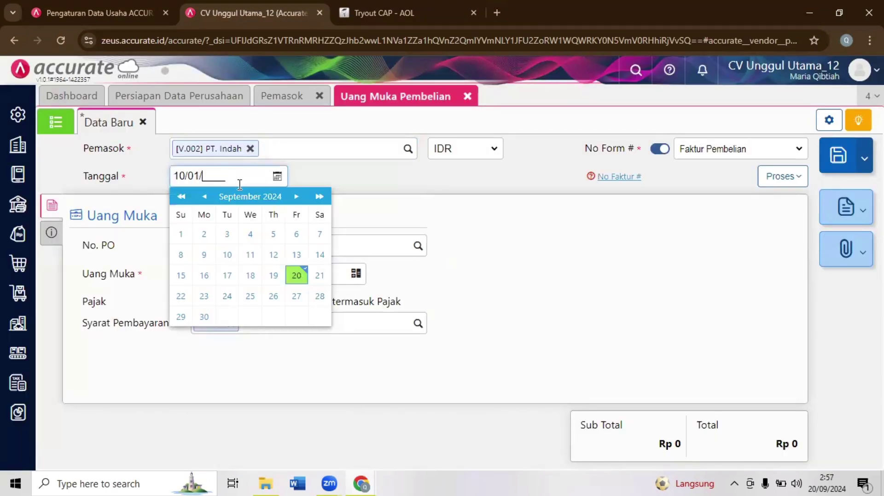
{"action": "type", "text": "2018"}
{"action": "left_click", "coordinate": [374, 194]}
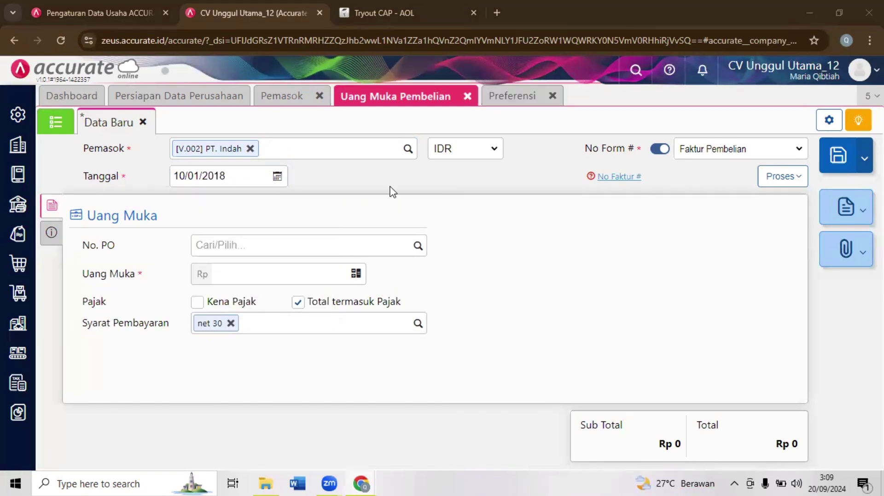
- Check the deposit amount in the quiz and set the Uang Muka value to 7.500.000
{"action": "left_click", "coordinate": [376, 254]}
{"action": "left_click", "coordinate": [323, 269]}
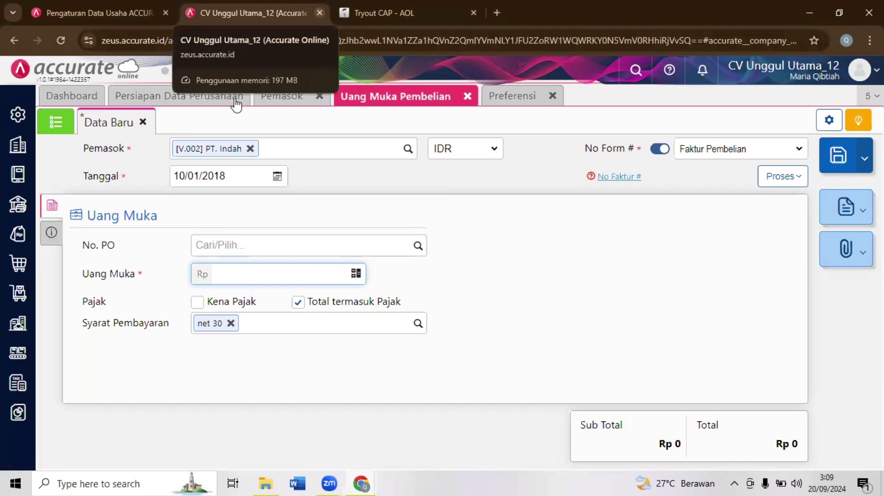
{"action": "key", "text": "ctrl+Tab"}
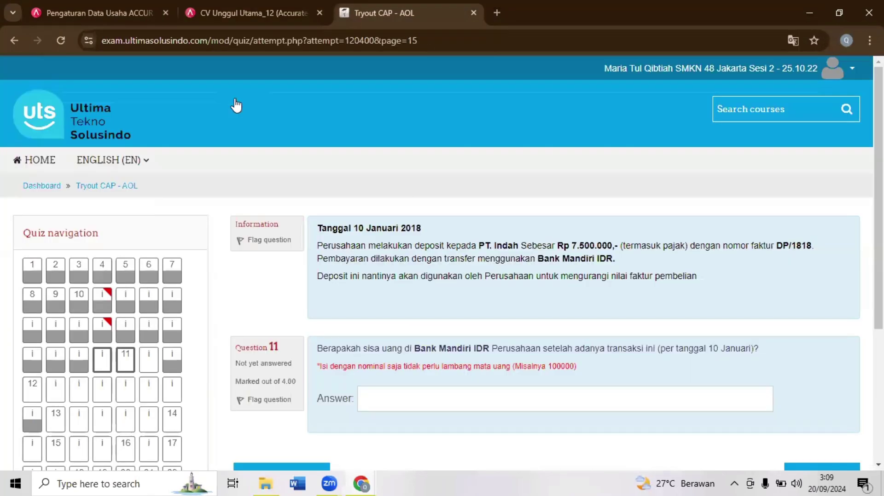
{"action": "key", "text": "ctrl+shift+Tab"}
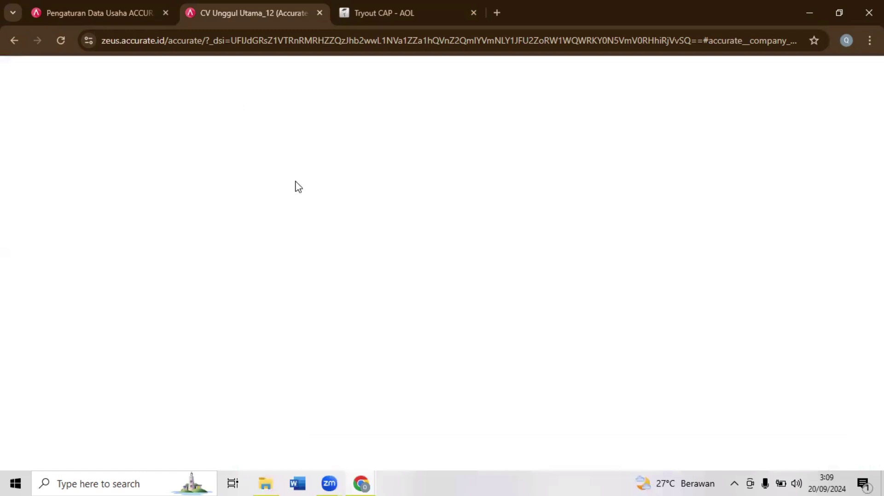
{"action": "type", "text": "5"}
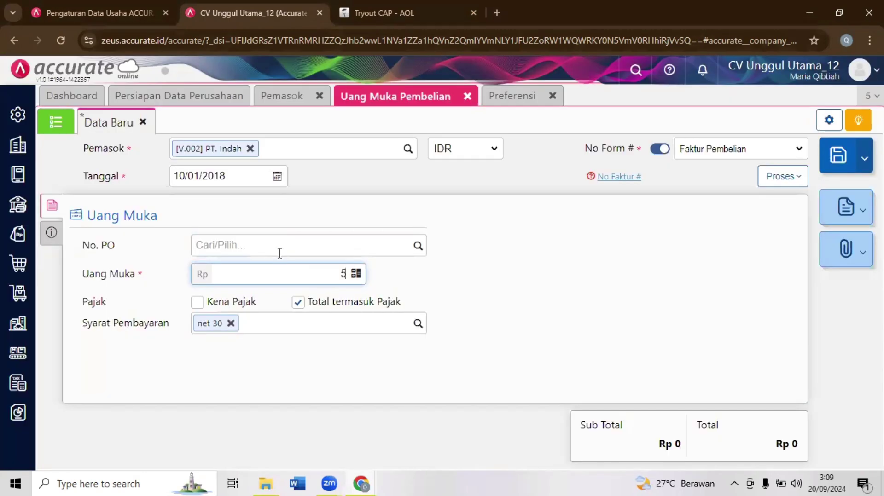
{"action": "key", "text": "BackSpace"}
{"action": "type", "text": "7.500.000"}
{"action": "key", "text": "Tab"}
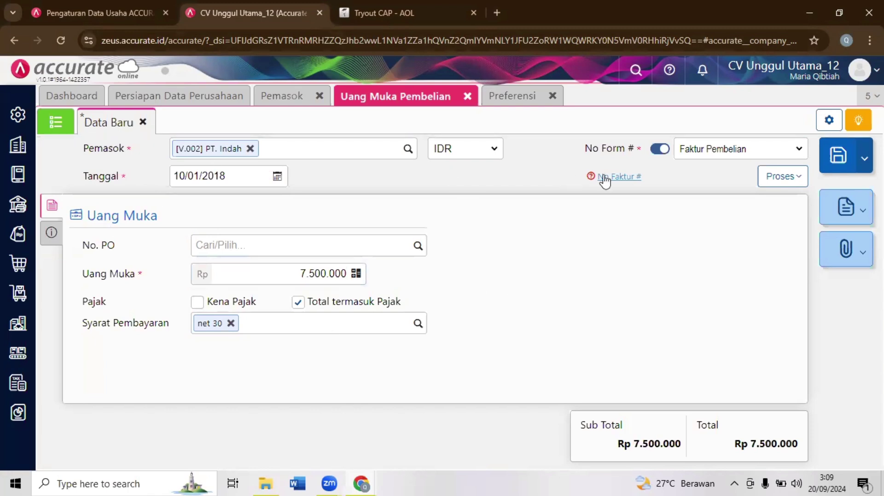
- Copy the invoice number "DP/1818." from the quiz text into the down payment's No Faktur # field
{"action": "mouse_move", "coordinate": [605, 180]}
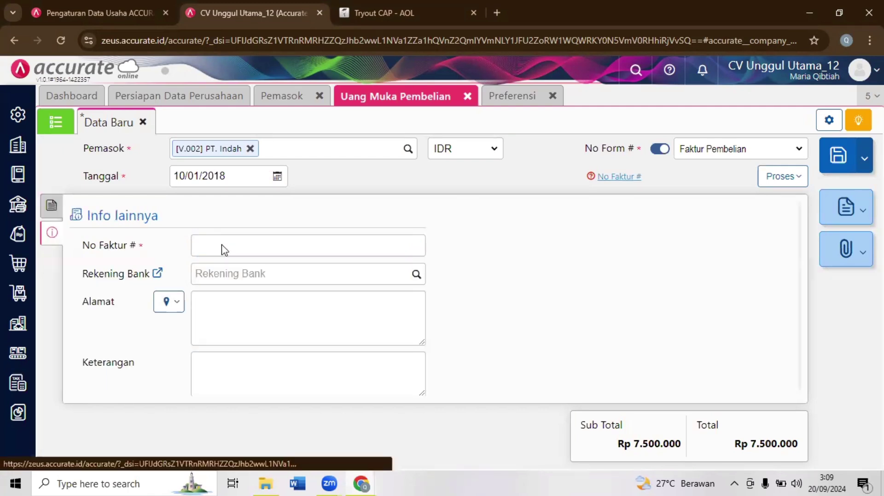
{"action": "left_click", "coordinate": [222, 245]}
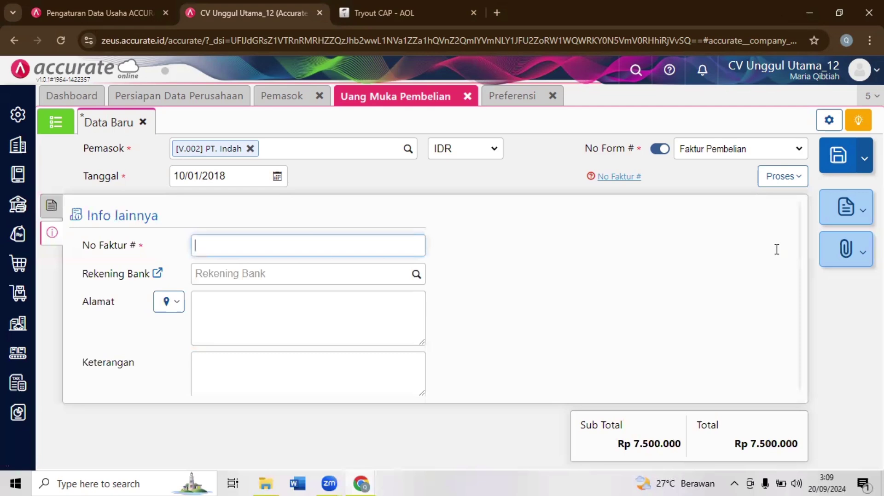
{"action": "key", "text": "ctrl+Tab"}
{"action": "left_click_drag", "start_coordinate": [776, 245], "coordinate": [819, 257]}
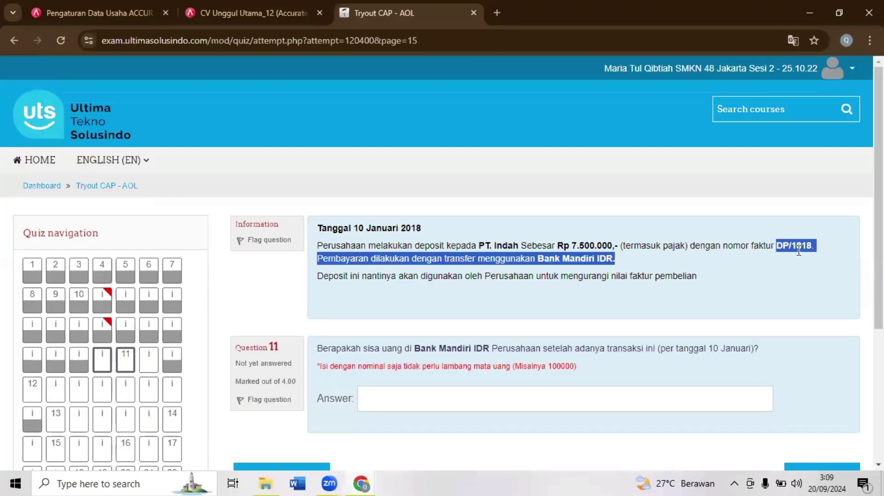
{"action": "left_click", "coordinate": [799, 244]}
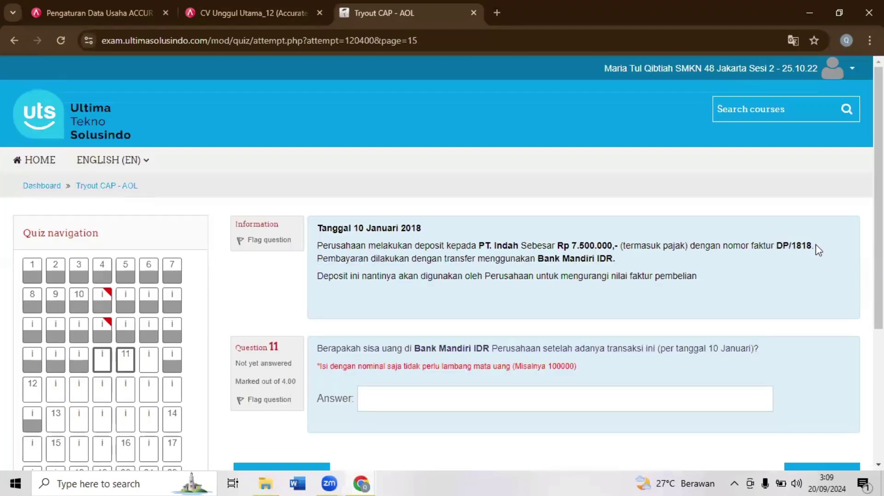
{"action": "left_click_drag", "start_coordinate": [776, 245], "coordinate": [814, 247]}
{"action": "key", "text": "ctrl+c"}
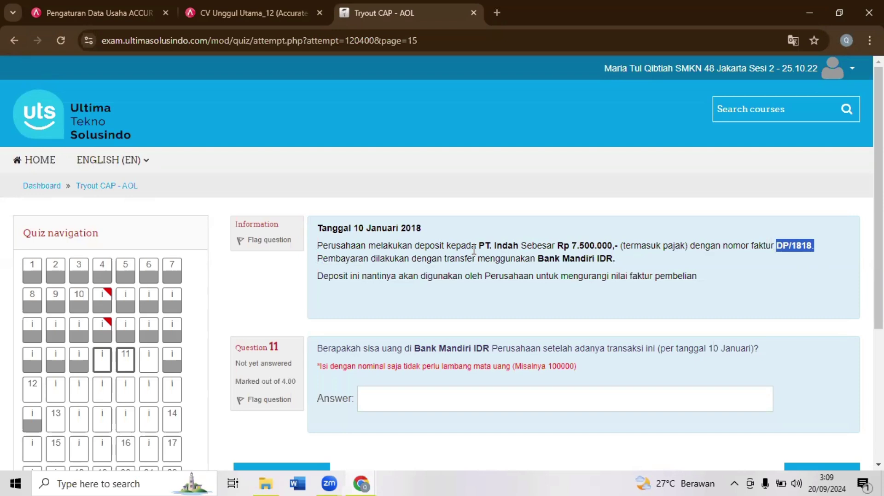
{"action": "key", "text": "ctrl+shift+Tab"}
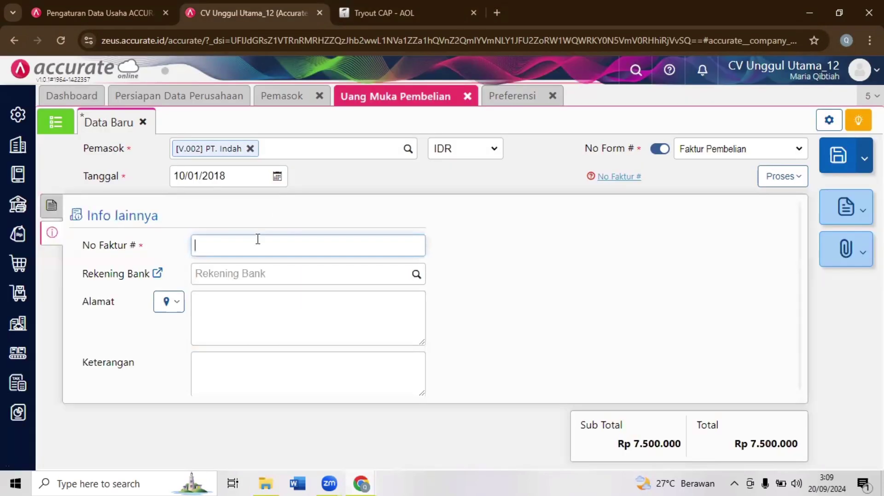
{"action": "key", "text": "ctrl+v"}
{"action": "left_click", "coordinate": [414, 276]}
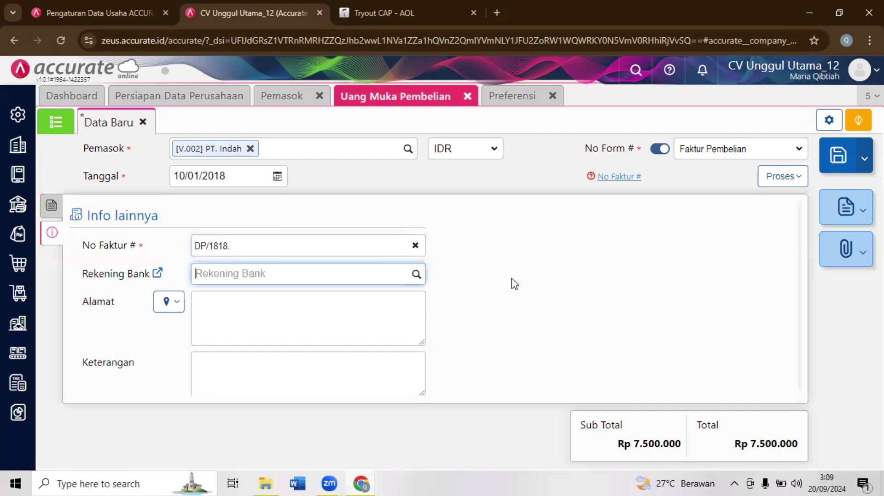
{"action": "left_click", "coordinate": [517, 292]}
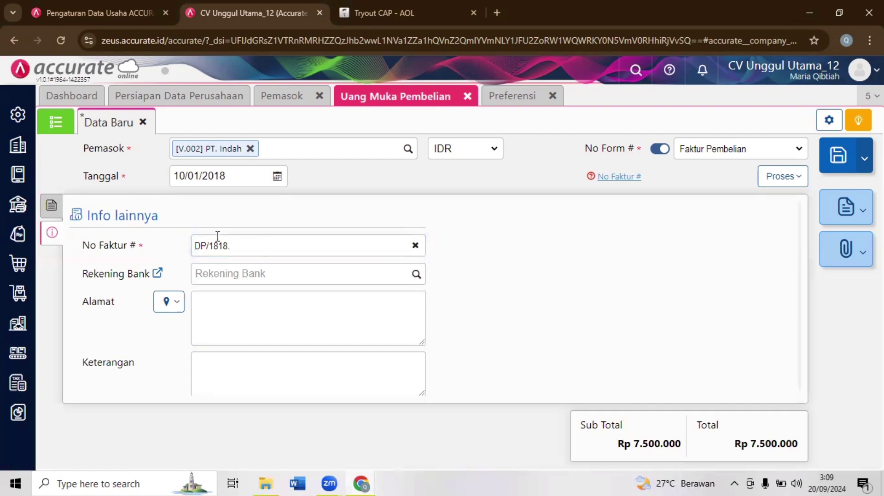
- Process the PT. Indah down payment into a new purchase payment (Pembayaran Pembelian) and consult the quiz's payment instructions
{"action": "left_click", "coordinate": [49, 205]}
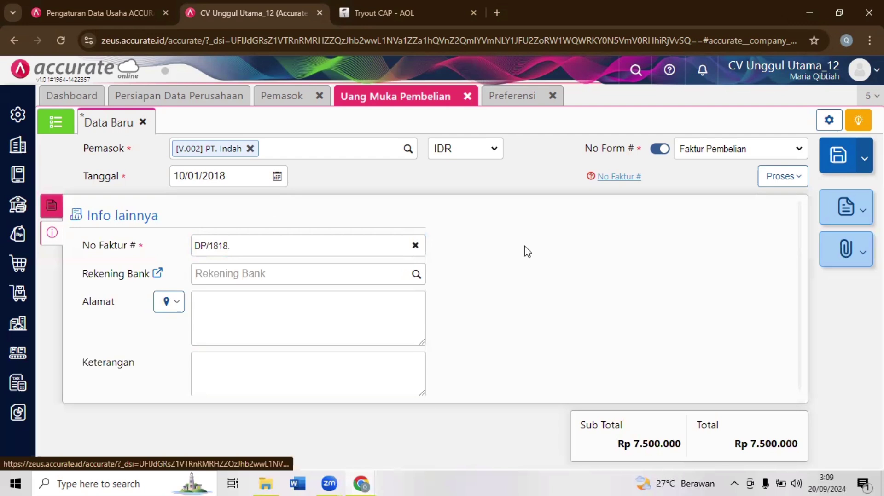
{"action": "left_click", "coordinate": [785, 189]}
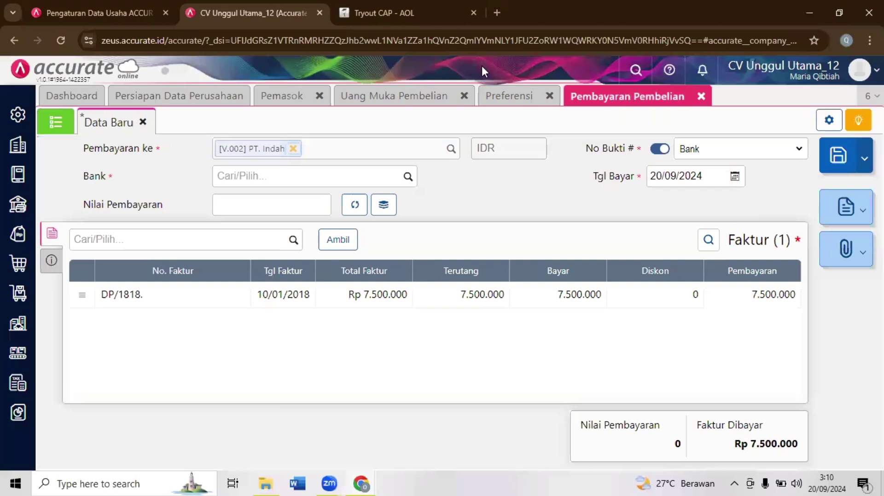
{"action": "key", "text": "ctrl+Tab"}
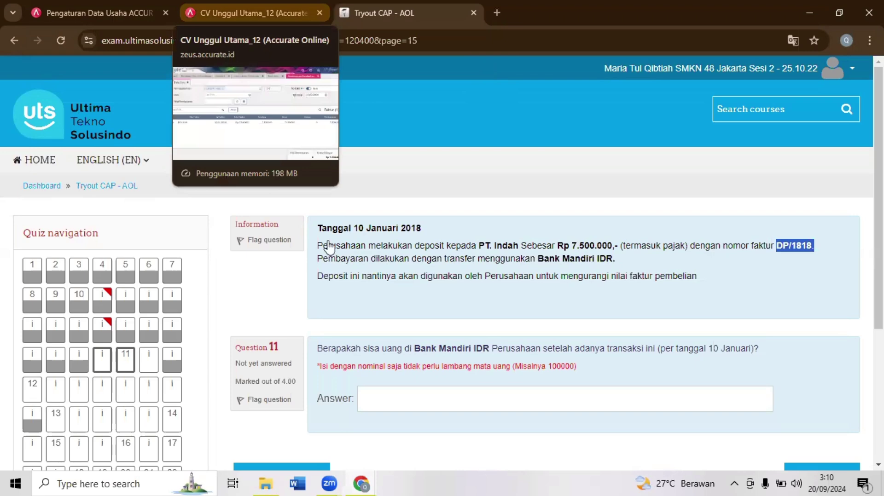
- Choose Bank Mandiri IDR as the bank for the PT. Indah purchase payment in Accurate Online
{"action": "key", "text": "ctrl+shift+Tab"}
{"action": "left_click", "coordinate": [297, 176]}
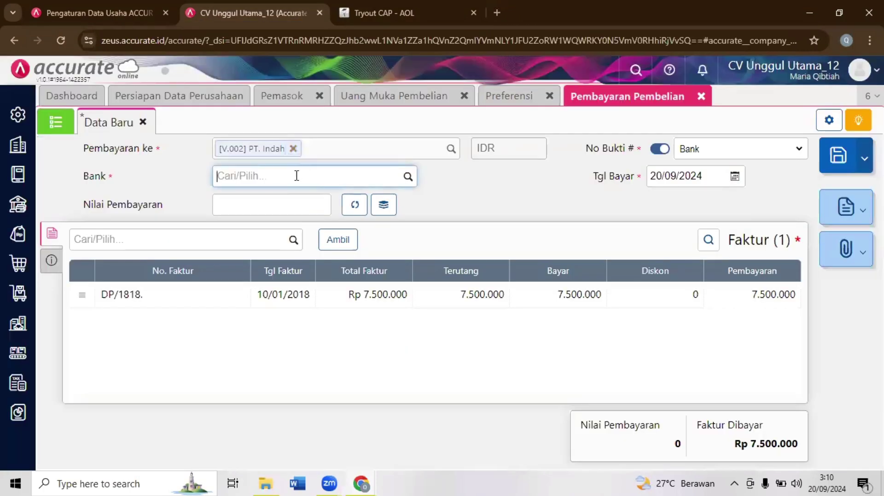
{"action": "type", "text": "bank"}
{"action": "left_click", "coordinate": [282, 213]}
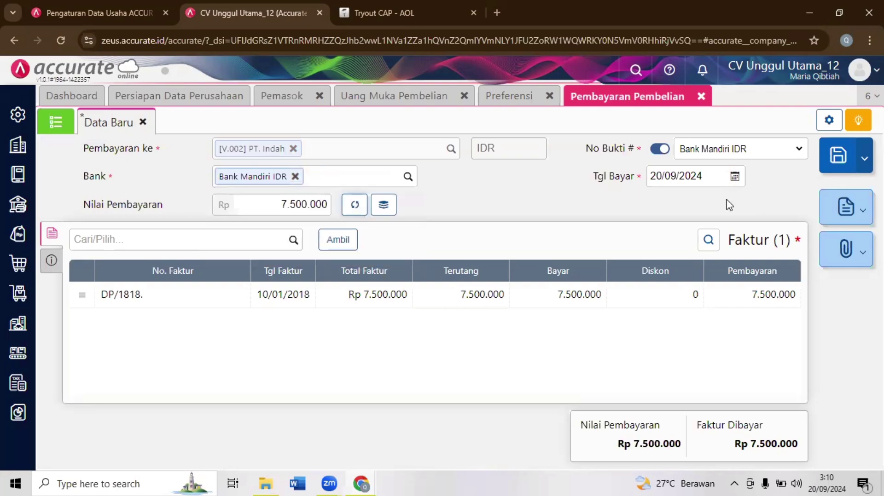
- Check the transaction date in the quiz and set the payment's Tgl Bayar to 10/01/2018
{"action": "key", "text": "ctrl+Tab"}
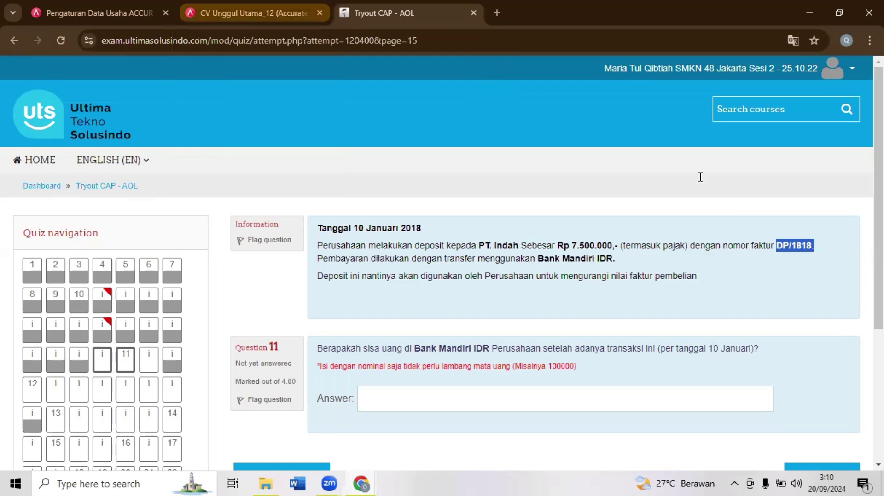
{"action": "key", "text": "ctrl+shift+Tab"}
{"action": "left_click", "coordinate": [699, 176]}
{"action": "type", "text": "1"}
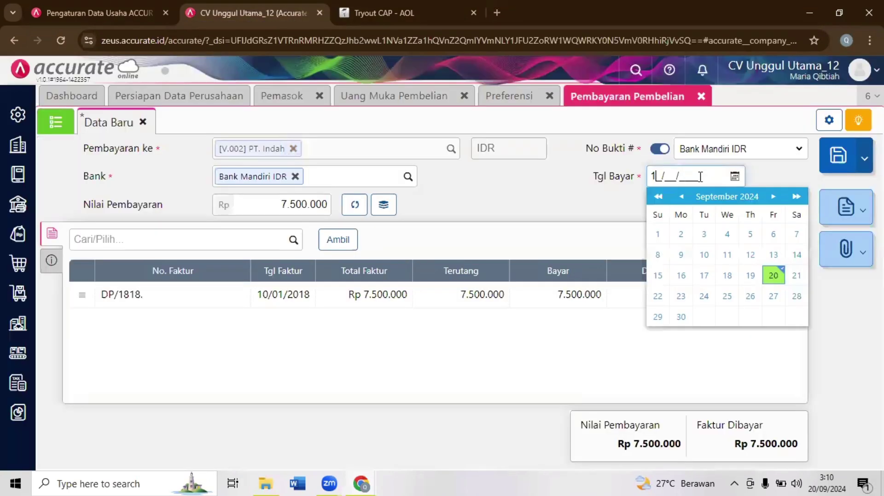
{"action": "type", "text": "0/01/2018"}
{"action": "left_click", "coordinate": [77, 256]}
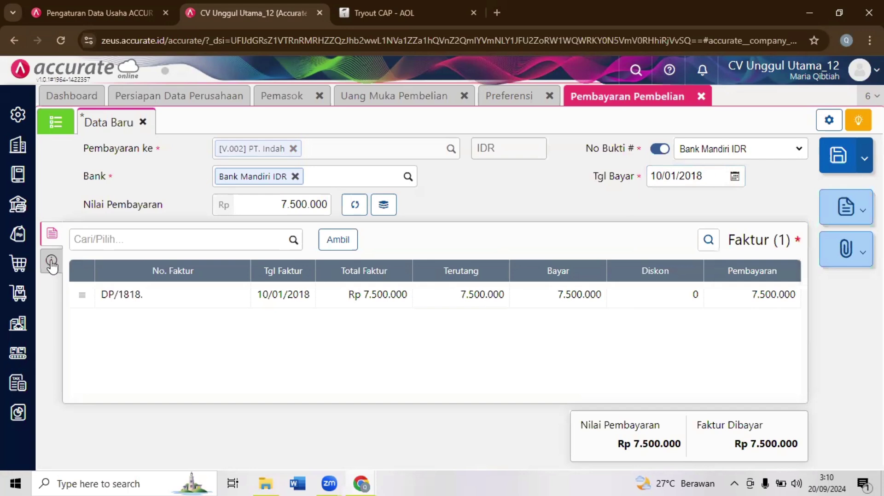
- Check the payment method in the quiz, set Metode Bayar to Transfer Bank and save the purchase payment
{"action": "left_click", "coordinate": [51, 261]}
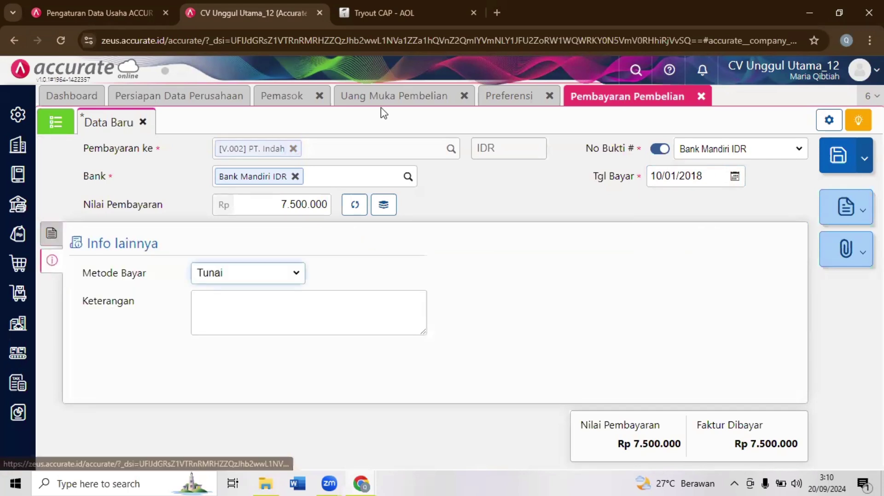
{"action": "key", "text": "ctrl+Tab"}
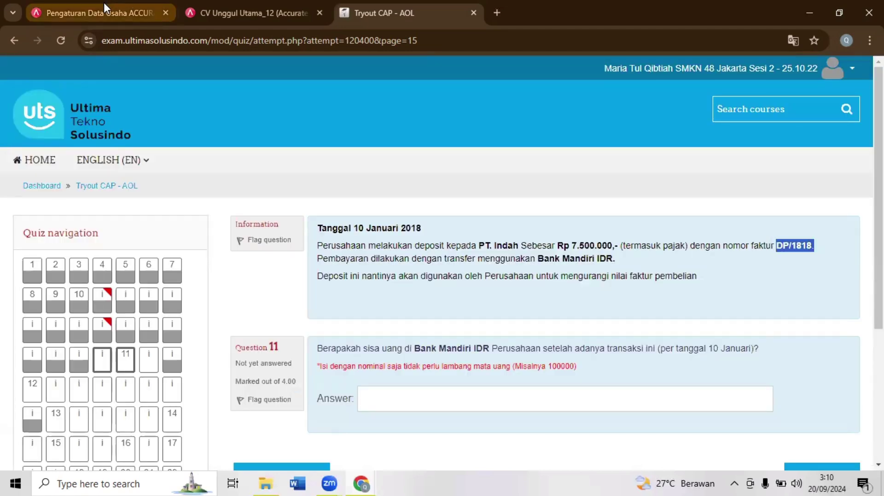
{"action": "key", "text": "ctrl+shift+Tab"}
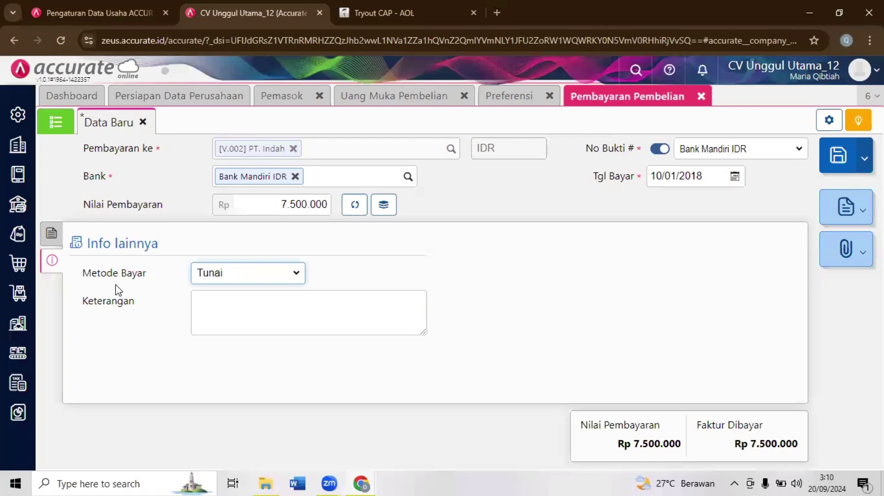
{"action": "left_click", "coordinate": [201, 286]}
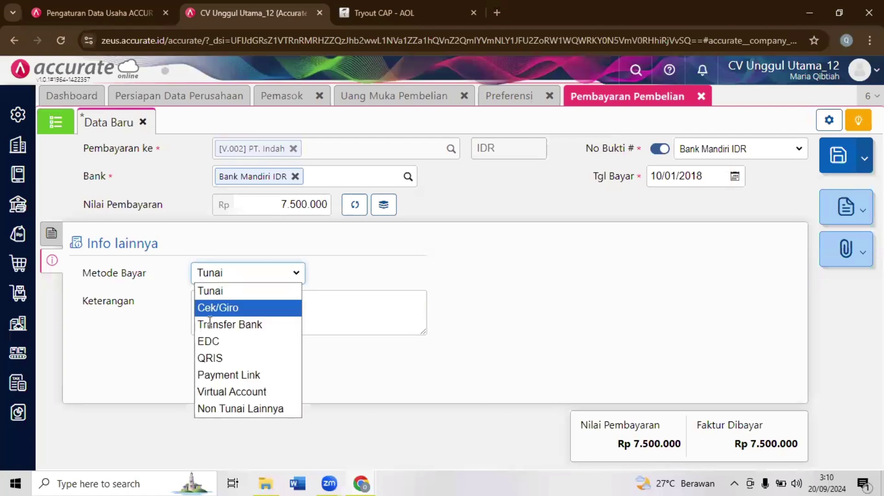
{"action": "left_click", "coordinate": [210, 323]}
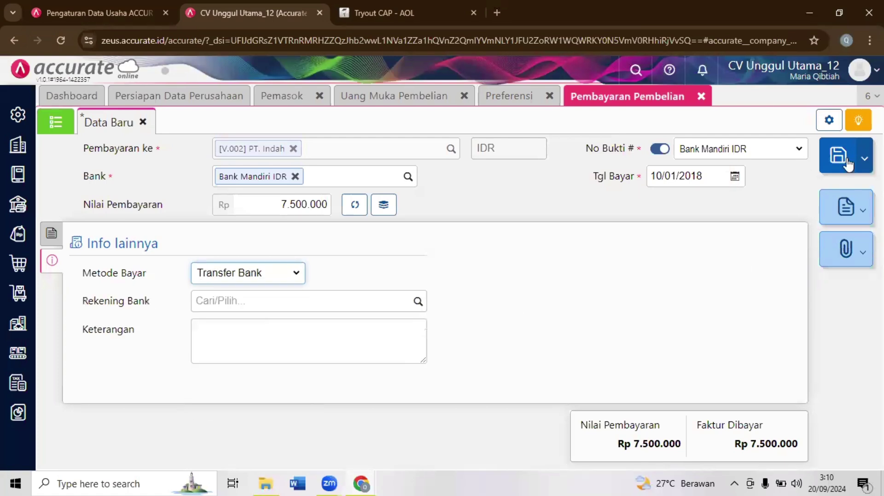
{"action": "left_click", "coordinate": [849, 163]}
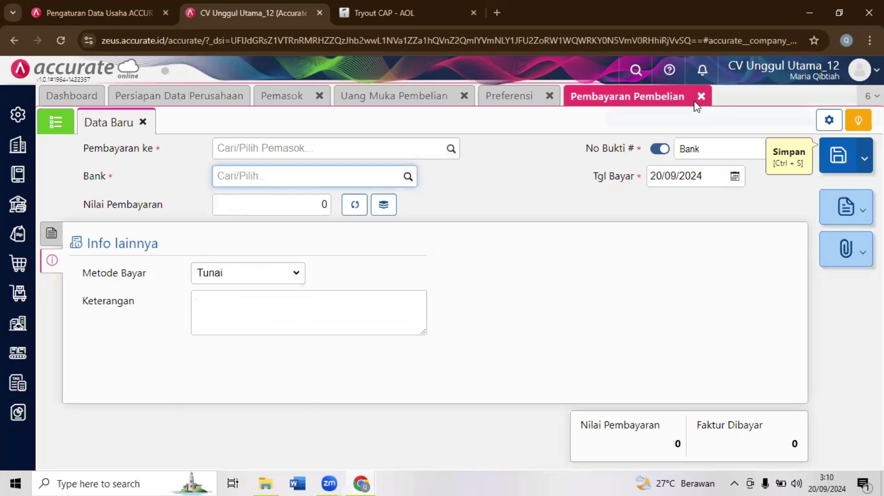
- Close the open Pembayaran Pembelian, Preferensi, Uang Muka Pembelian and Pemasok pages
{"action": "left_click", "coordinate": [592, 97]}
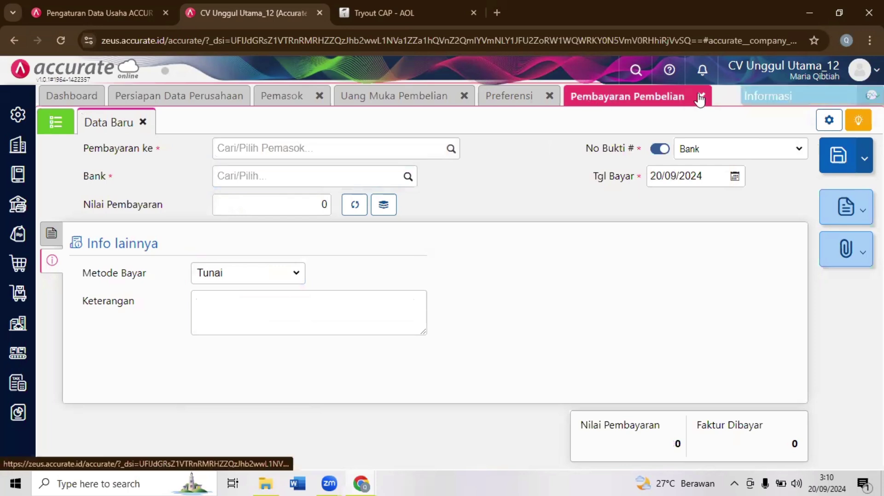
{"action": "left_click", "coordinate": [701, 96]}
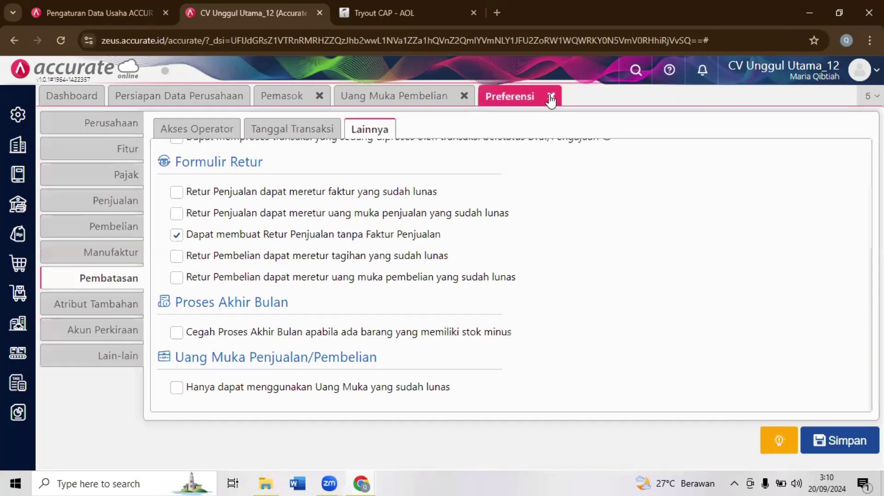
{"action": "left_click", "coordinate": [467, 98]}
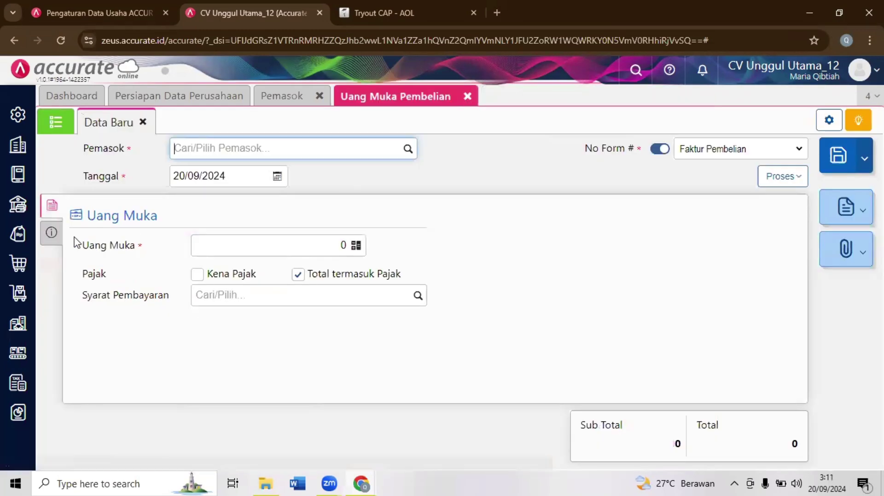
{"action": "left_click", "coordinate": [52, 233]}
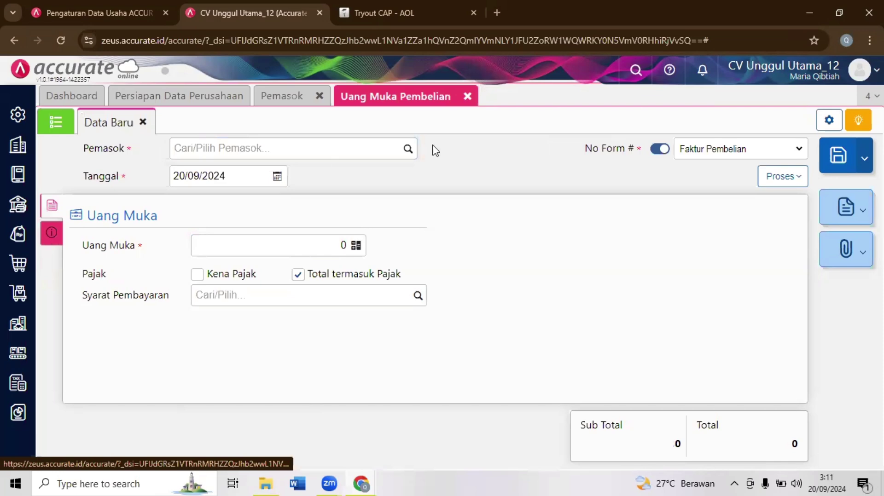
{"action": "left_click", "coordinate": [470, 98]}
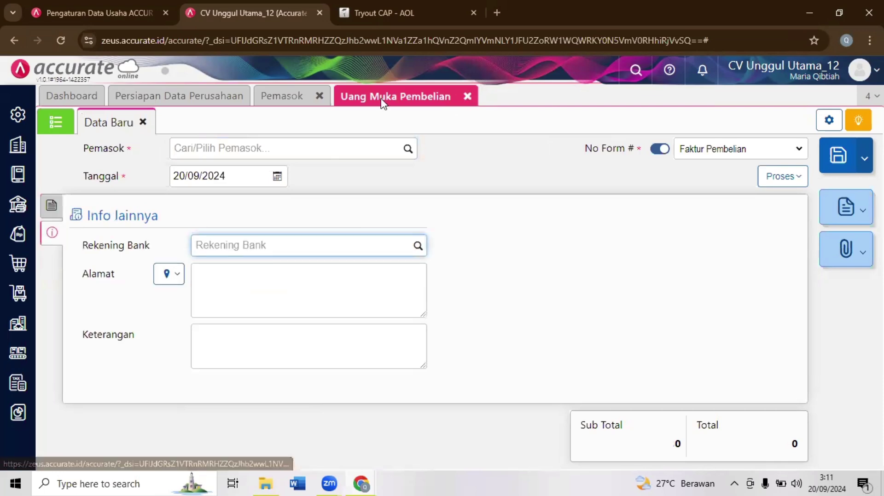
{"action": "left_click", "coordinate": [321, 97]}
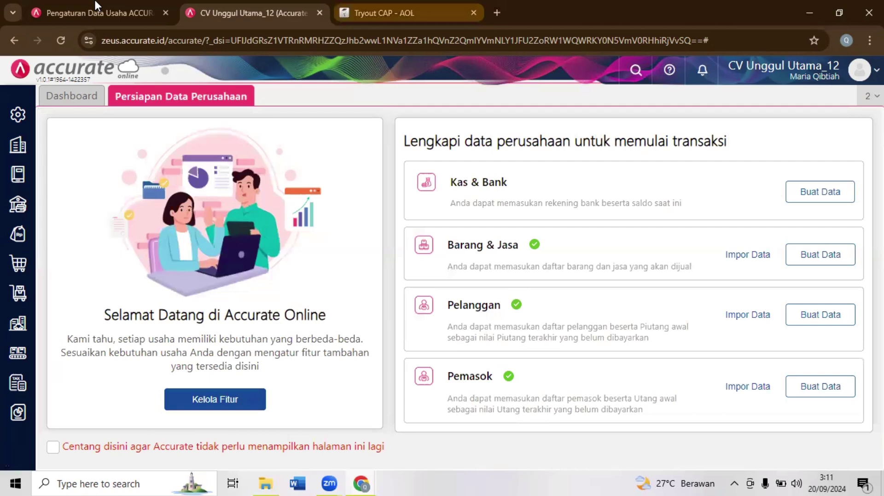
- Reread quiz question 11 and open the account history (Histori Akun) for Bank Mandiri IDR
{"action": "key", "text": "ctrl+Tab"}
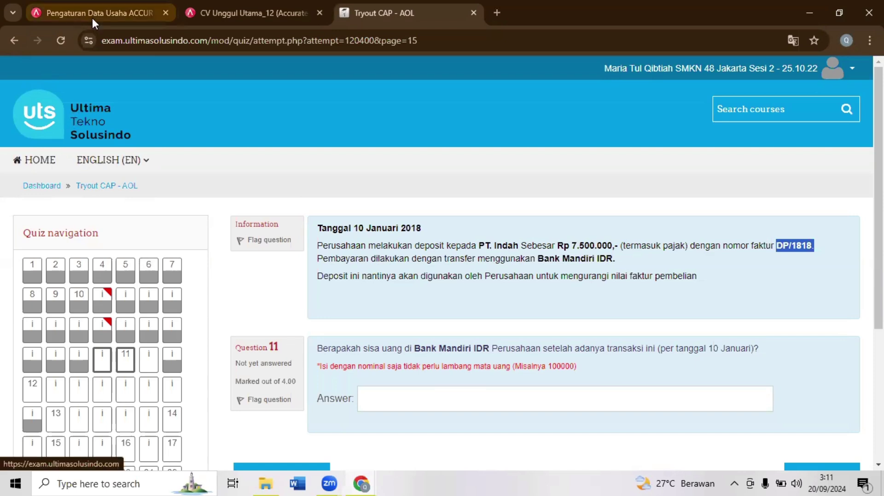
{"action": "key", "text": "ctrl+shift+Tab"}
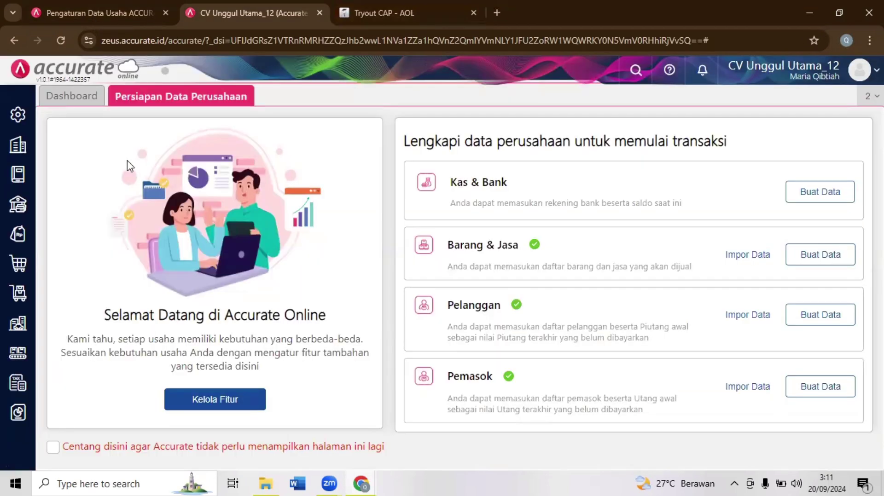
{"action": "left_click", "coordinate": [18, 177]}
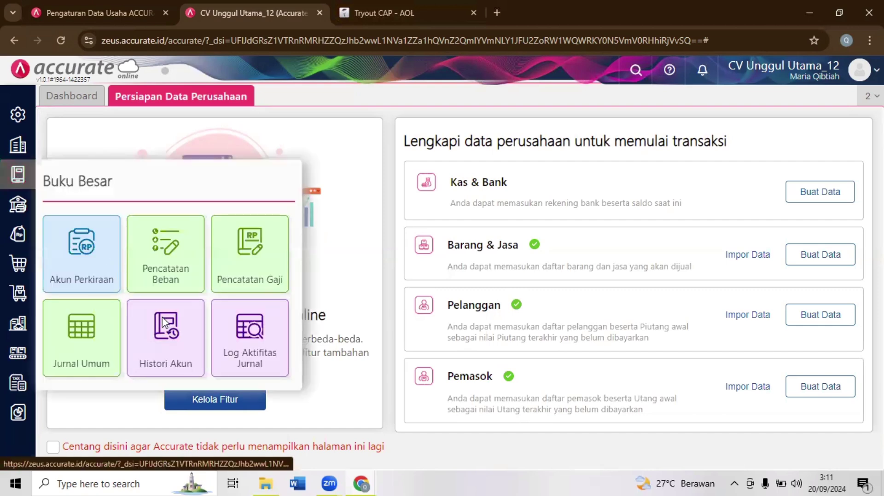
{"action": "left_click", "coordinate": [165, 322]}
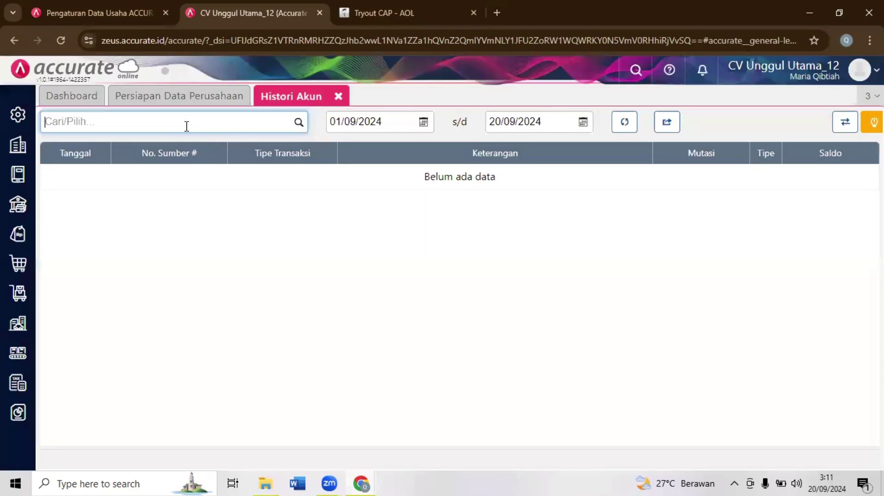
{"action": "type", "text": "bank"}
{"action": "key", "text": "Return"}
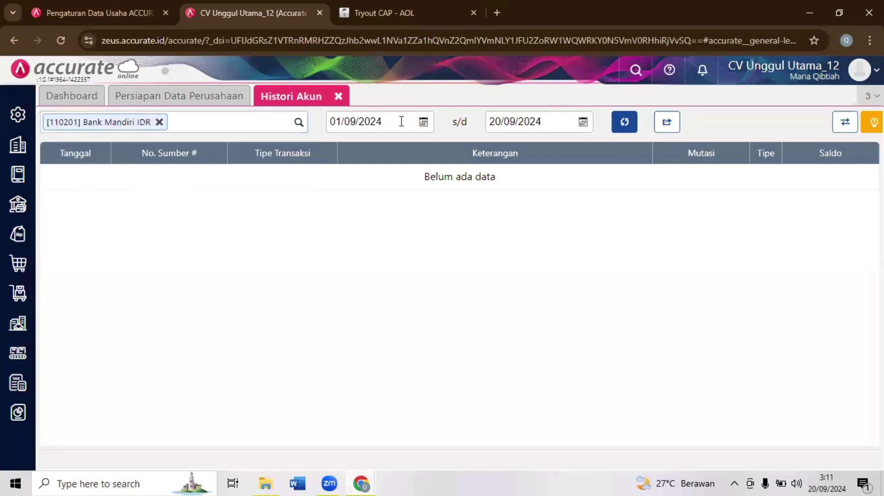
- Show the Bank Mandiri IDR account history for the period 01/01/2018 to 10/01/2018
{"action": "left_click", "coordinate": [401, 122]}
{"action": "type", "text": "01/01/2"}
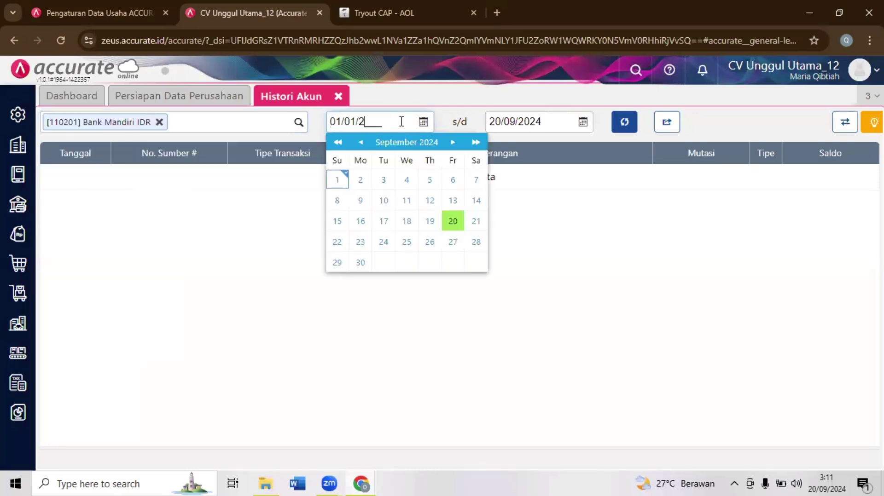
{"action": "type", "text": "017"}
{"action": "key", "text": "BackSpace"}
{"action": "type", "text": "8"}
{"action": "left_click", "coordinate": [550, 130]}
{"action": "type", "text": "10/"}
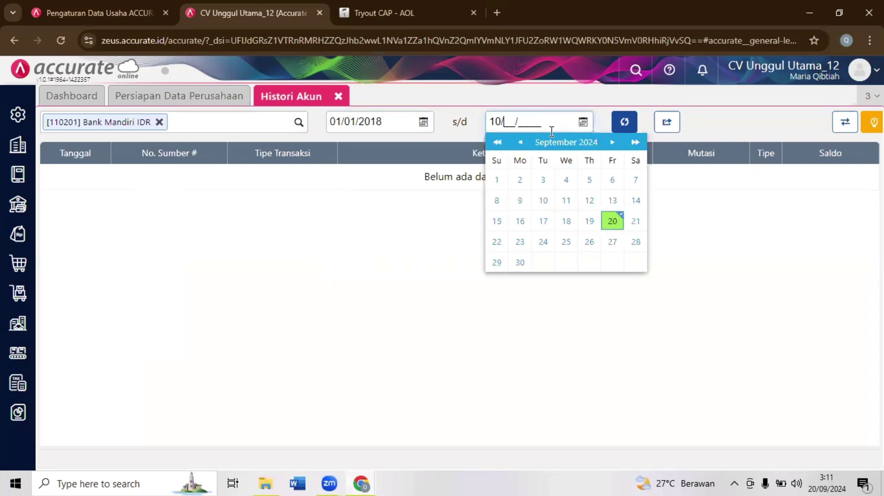
{"action": "type", "text": "01/2018"}
{"action": "left_click", "coordinate": [624, 122]}
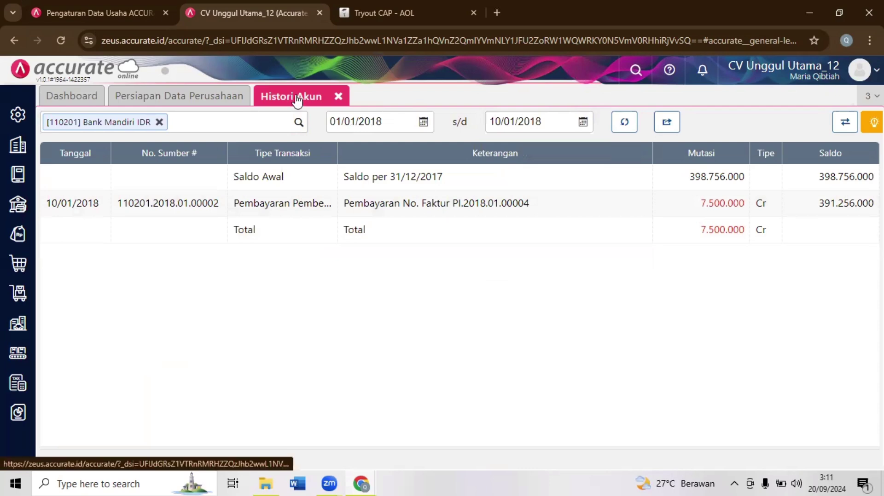
- Answer quiz question 11 with 391256000 and check it against the Bank Mandiri IDR account history
{"action": "key", "text": "ctrl+Tab"}
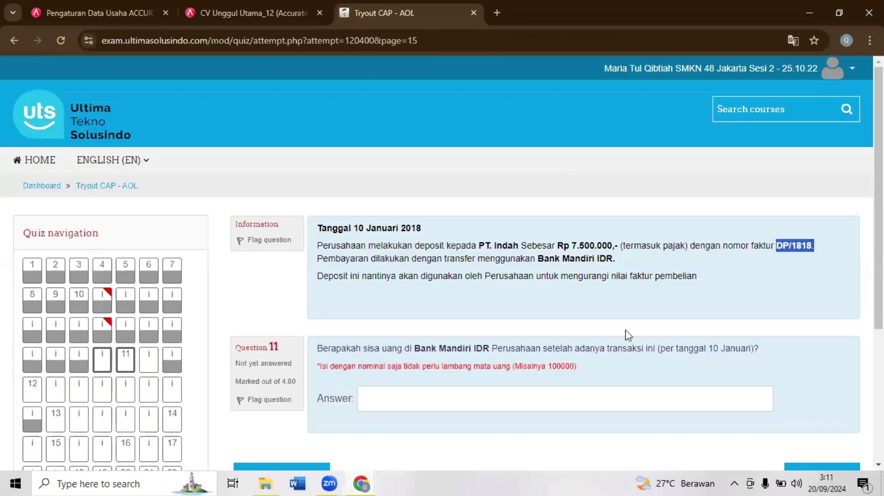
{"action": "left_click", "coordinate": [530, 396]}
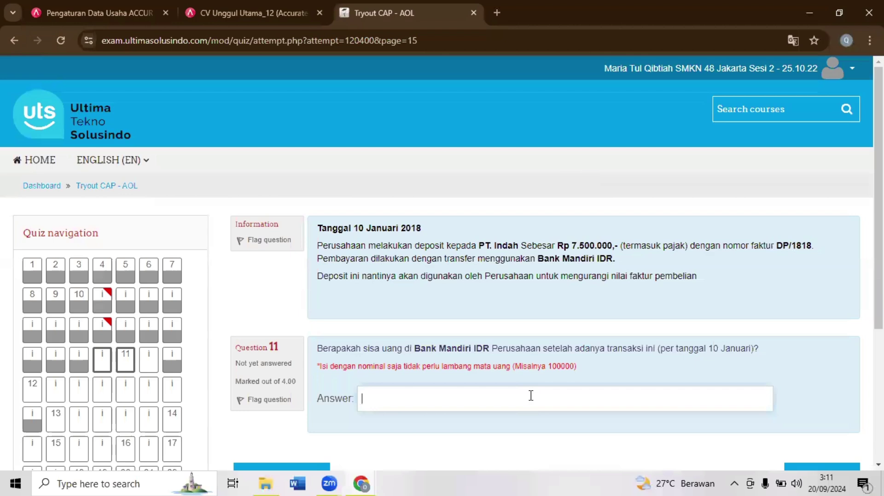
{"action": "type", "text": "392"}
{"action": "key", "text": "BackSpace"}
{"action": "type", "text": "1256000"}
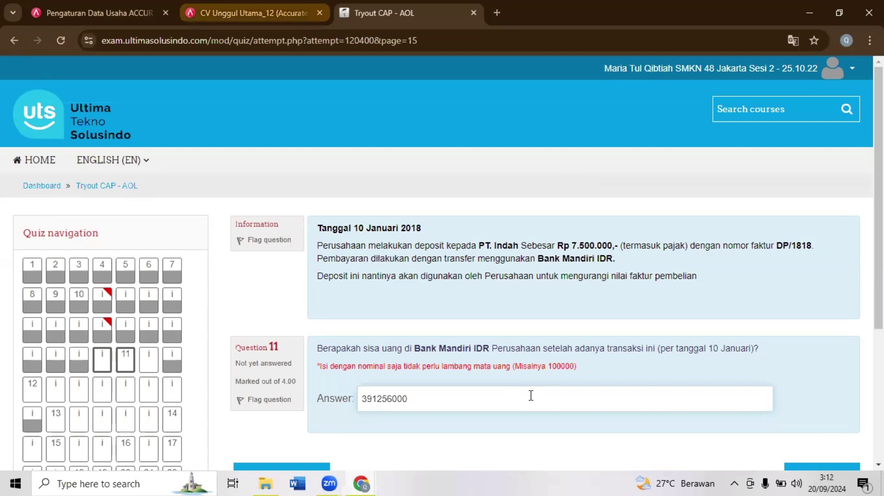
{"action": "key", "text": "ctrl+shift+Tab"}
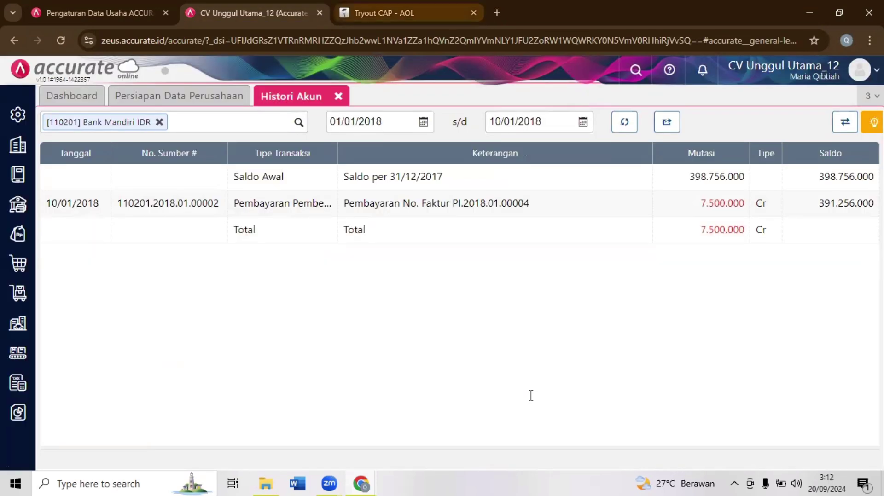
{"action": "key", "text": "ctrl+Tab"}
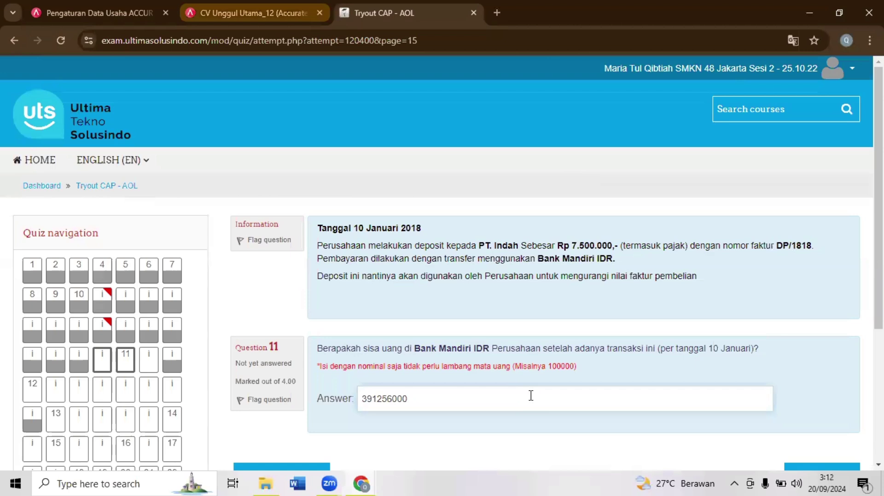
{"action": "key", "text": "ctrl+shift+Tab"}
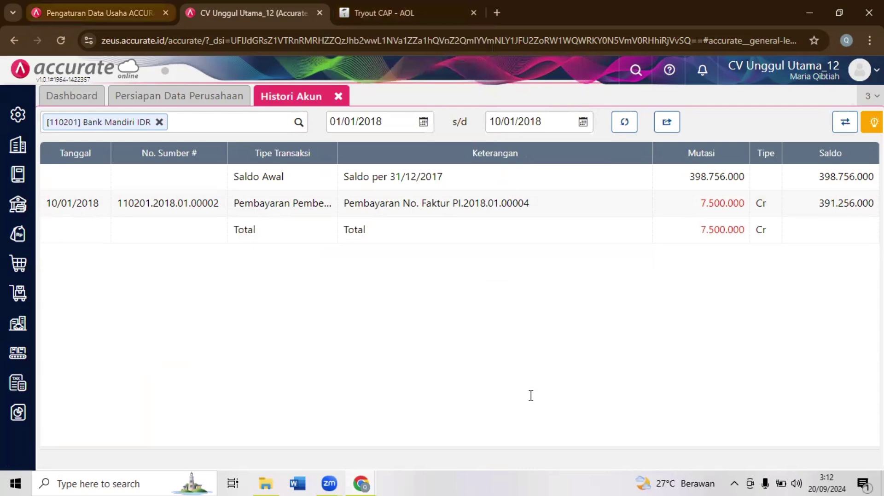
{"action": "key", "text": "ctrl+Tab"}
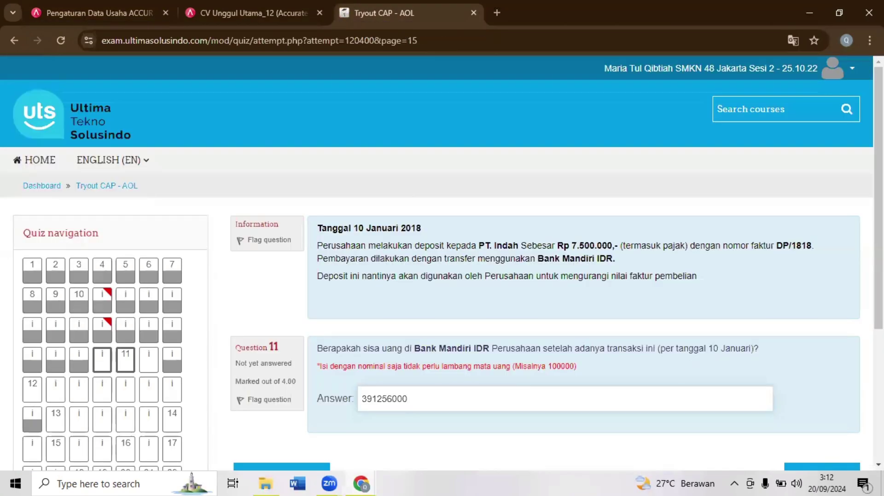
- Go to the next quiz page and read the PT. Indah purchase order and invoice instructions for 11 and 12 January 2018
{"action": "scroll", "coordinate": [838, 405], "scroll_direction": "down", "scroll_amount": 1}
{"action": "scroll", "coordinate": [830, 416], "scroll_direction": "down", "scroll_amount": 1}
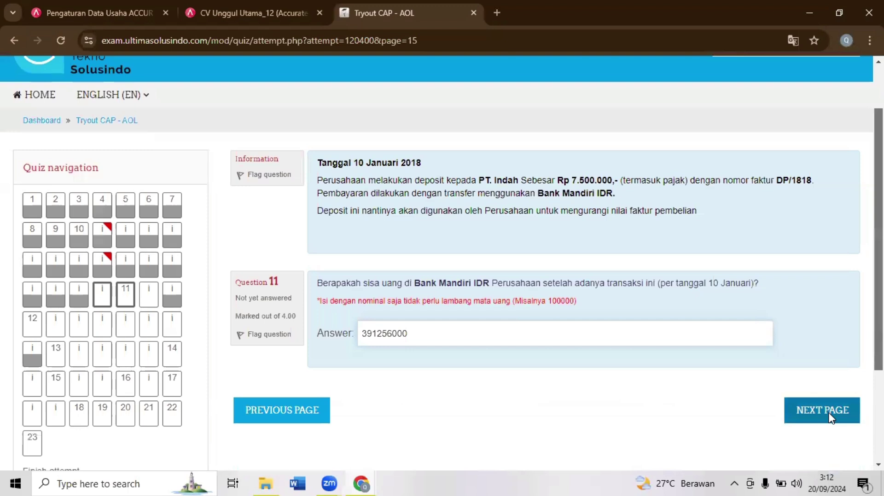
{"action": "left_click", "coordinate": [829, 415]}
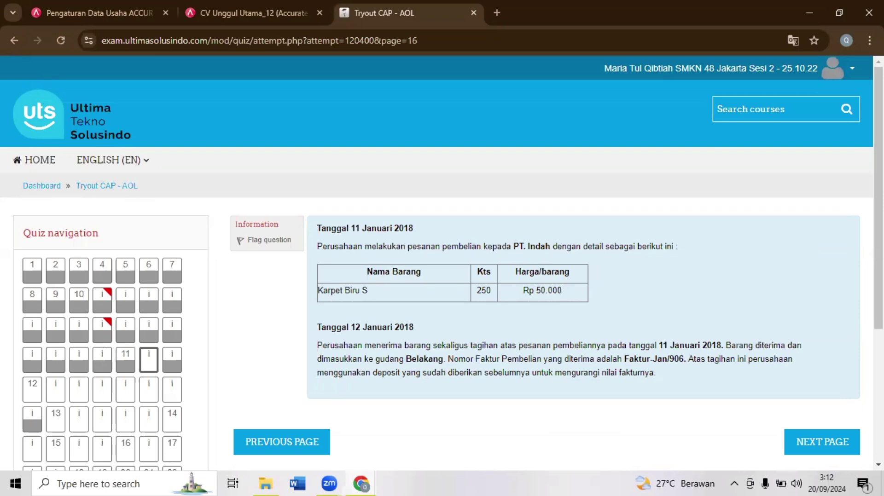
{"action": "scroll", "coordinate": [442, 262], "scroll_direction": "down", "scroll_amount": 1}
{"action": "scroll", "coordinate": [442, 263], "scroll_direction": "down", "scroll_amount": 1}
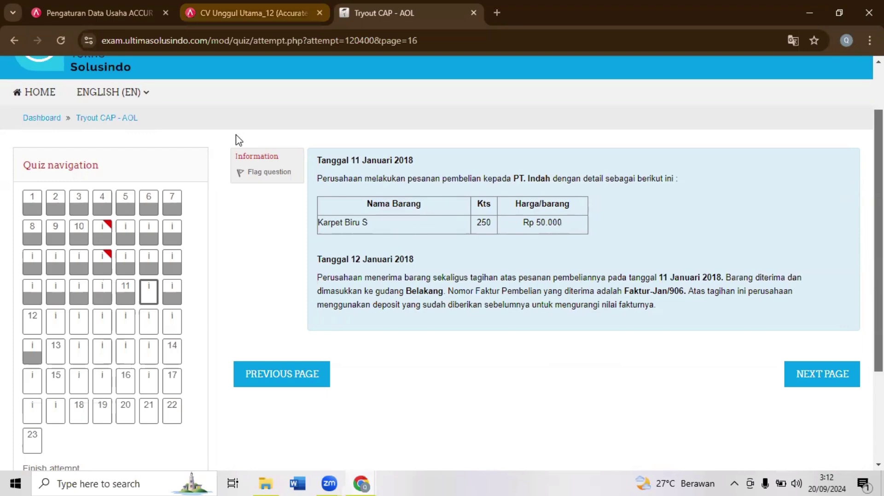
- Start a new purchase order (Pesanan Pembelian) in Accurate Online with PT. Indah as the supplier
{"action": "key", "text": "ctrl+shift+Tab"}
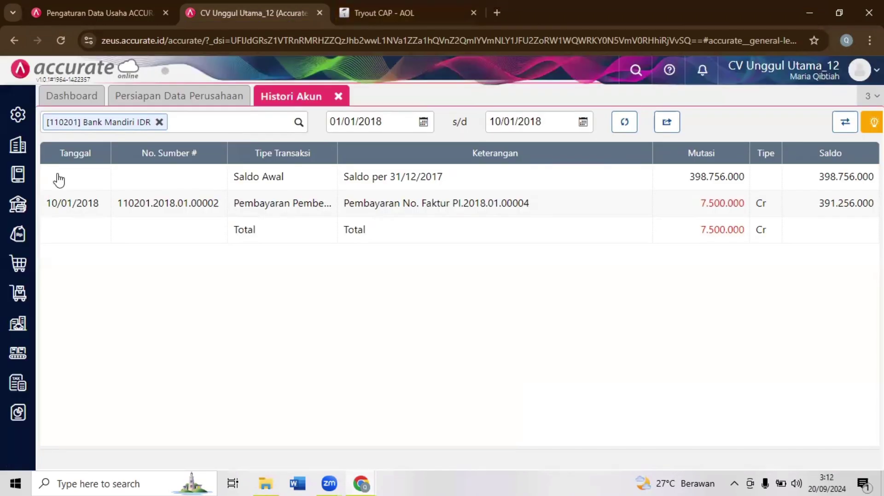
{"action": "left_click", "coordinate": [14, 262]}
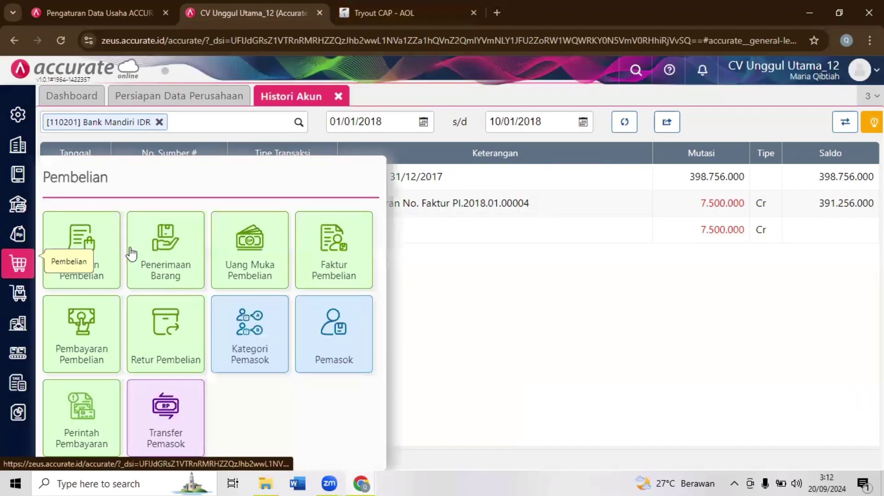
{"action": "left_click", "coordinate": [89, 259]}
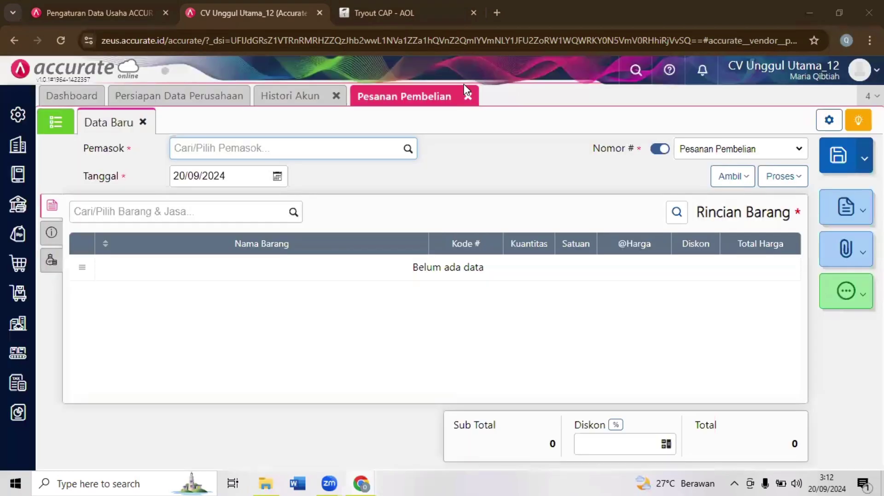
{"action": "left_click", "coordinate": [256, 146]}
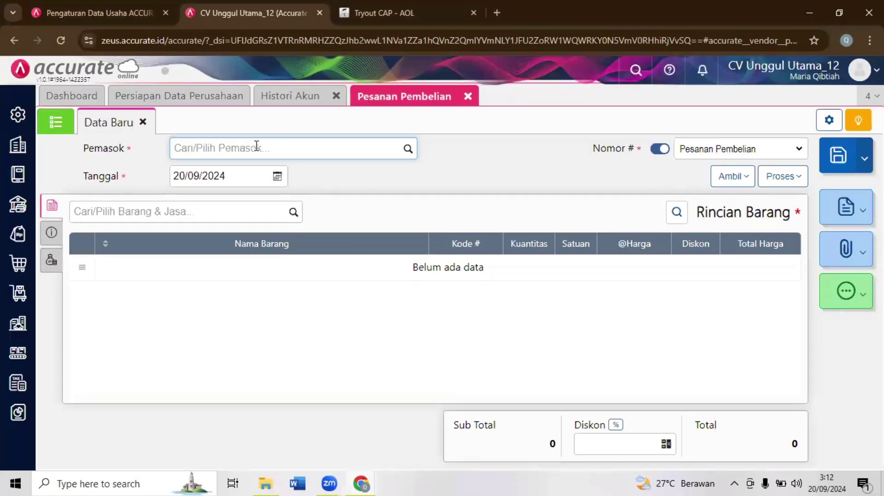
{"action": "type", "text": "inda"}
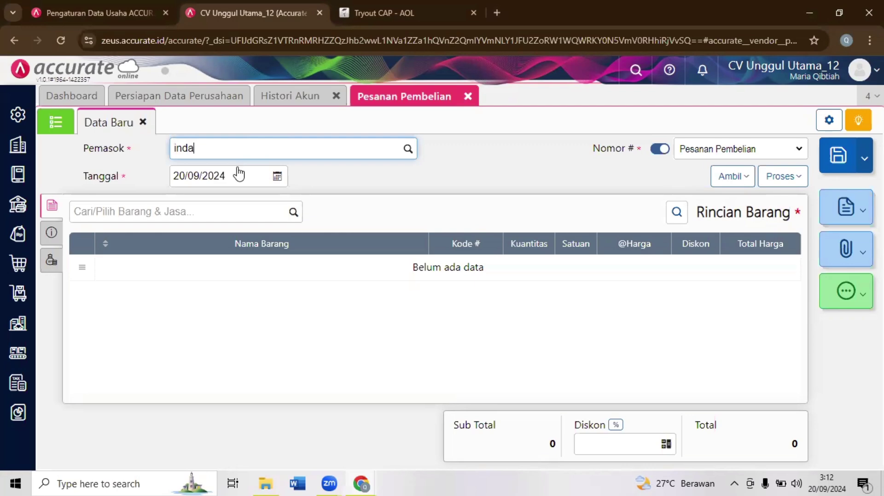
{"action": "left_click", "coordinate": [238, 170]}
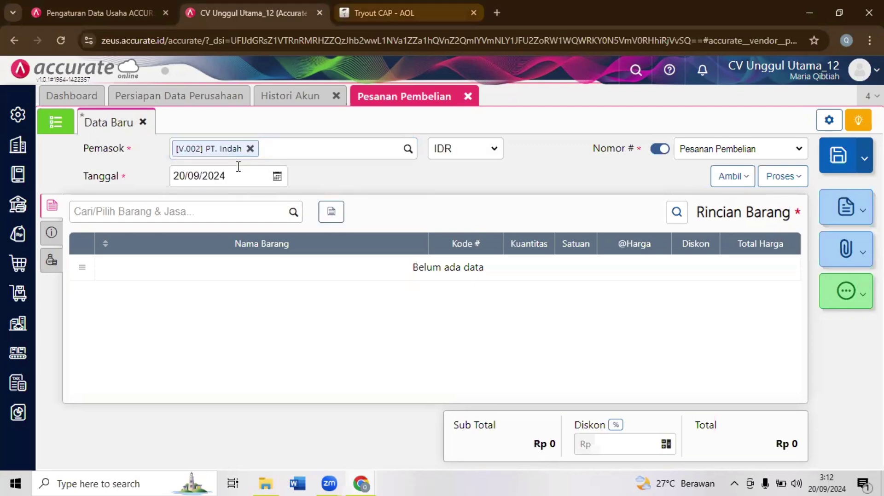
- Check the order date in the quiz and set the purchase order's date to 11/01/2018
{"action": "key", "text": "ctrl+Tab"}
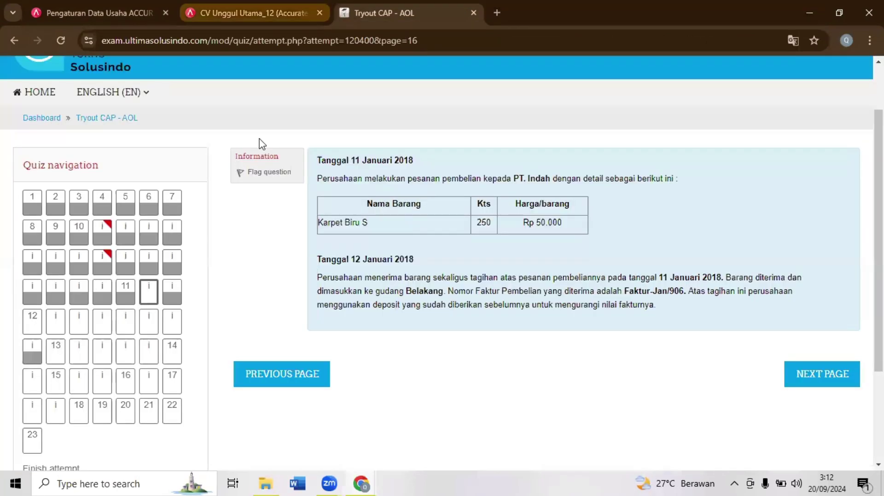
{"action": "key", "text": "ctrl+shift+Tab"}
{"action": "left_click", "coordinate": [220, 184]}
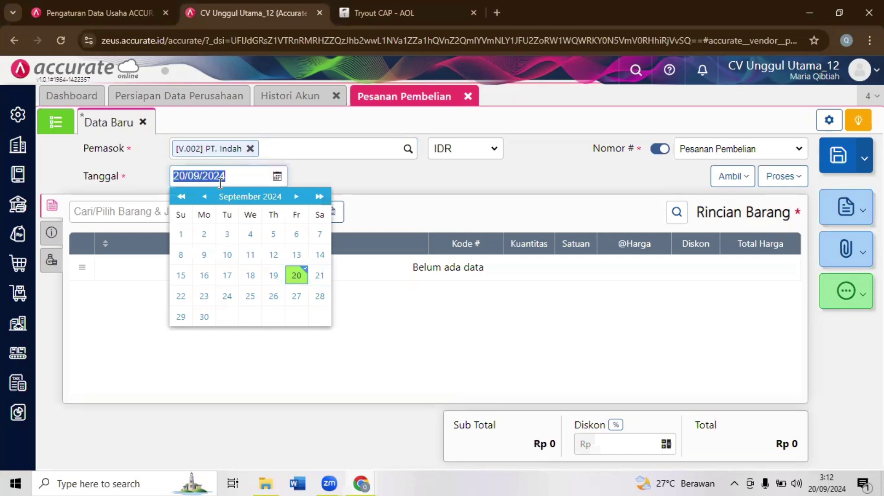
{"action": "type", "text": "11/01/2018"}
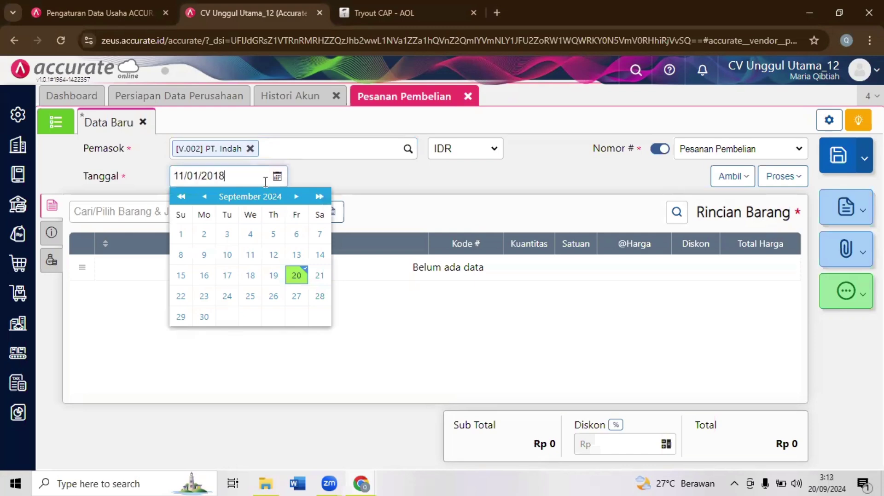
{"action": "left_click", "coordinate": [411, 176]}
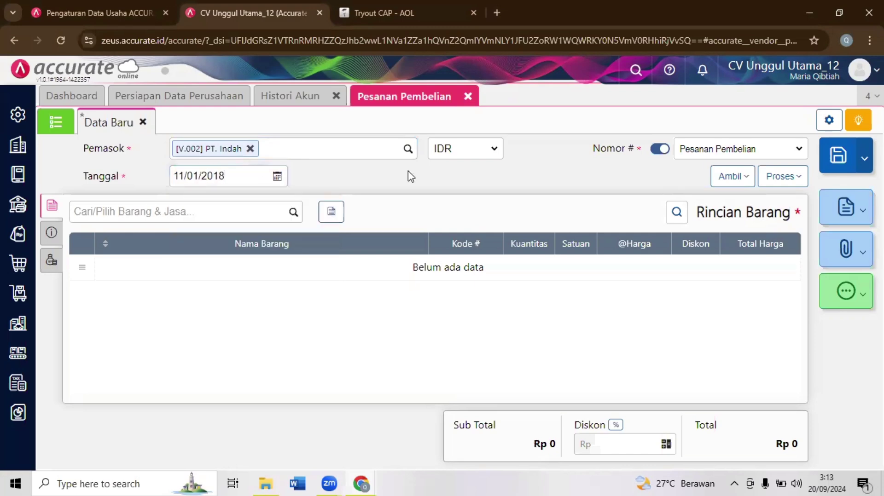
- Check the ordered item in the quiz and select Karpet Biru S as the purchase order's item
{"action": "key", "text": "ctrl+Tab"}
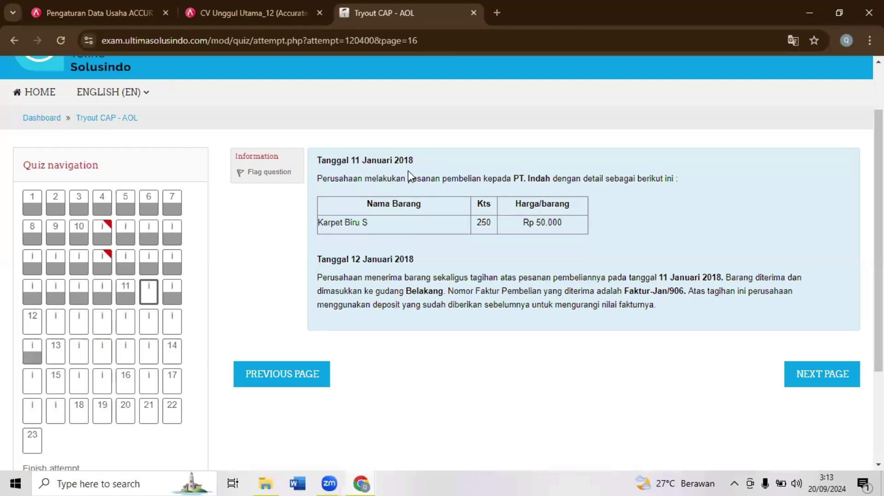
{"action": "key", "text": "ctrl+shift+Tab"}
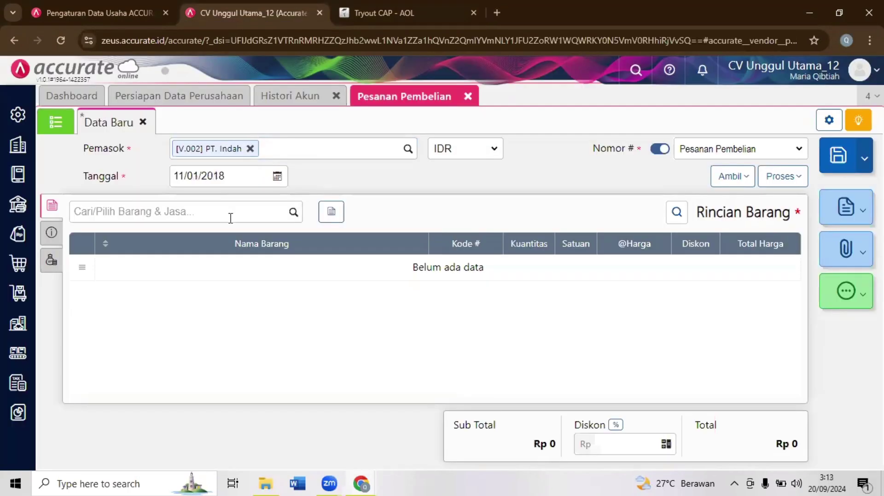
{"action": "left_click", "coordinate": [230, 219]}
{"action": "type", "text": "kar"}
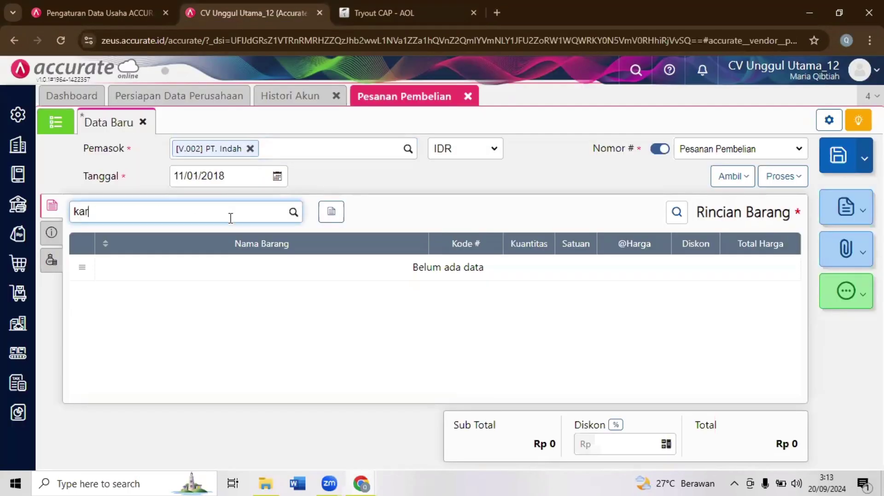
{"action": "type", "text": "p"}
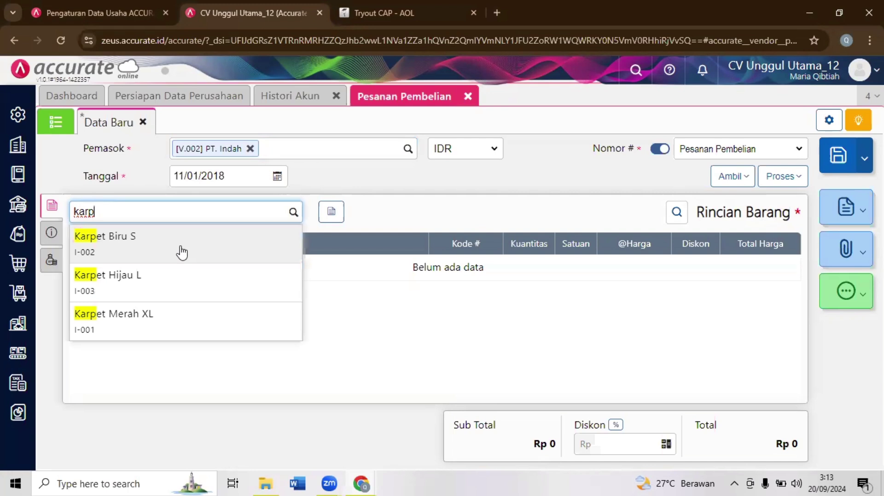
{"action": "left_click", "coordinate": [182, 252]}
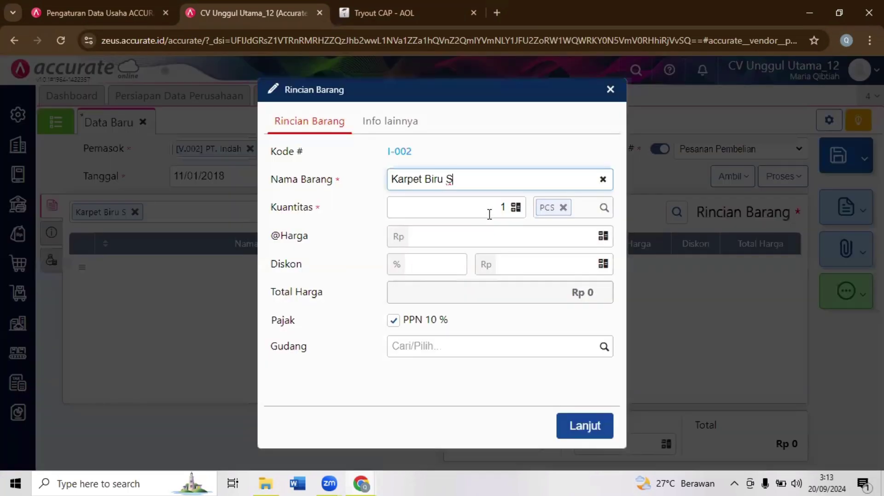
- Add the Karpet Biru S line with a quantity of 50 PCS and a unit price of Rp 250.000
{"action": "left_click", "coordinate": [507, 213]}
{"action": "type", "text": "5"}
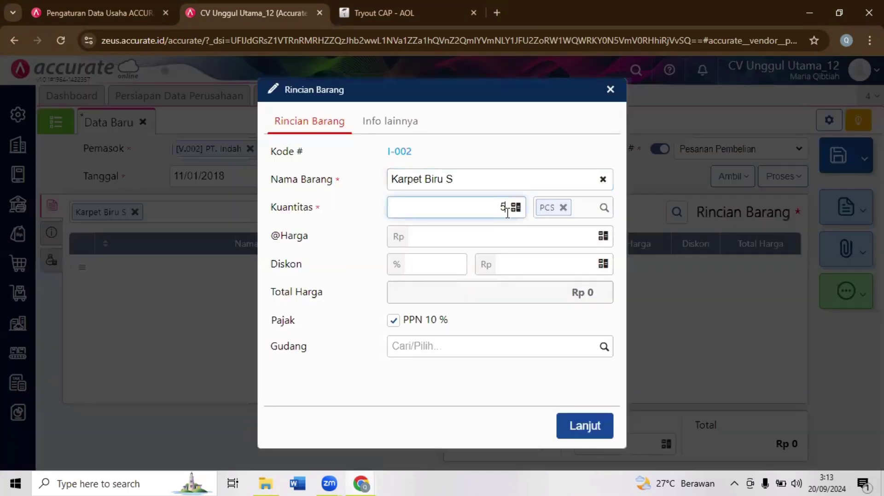
{"action": "type", "text": "0"}
{"action": "left_click", "coordinate": [505, 240]}
{"action": "type", "text": "250.0"}
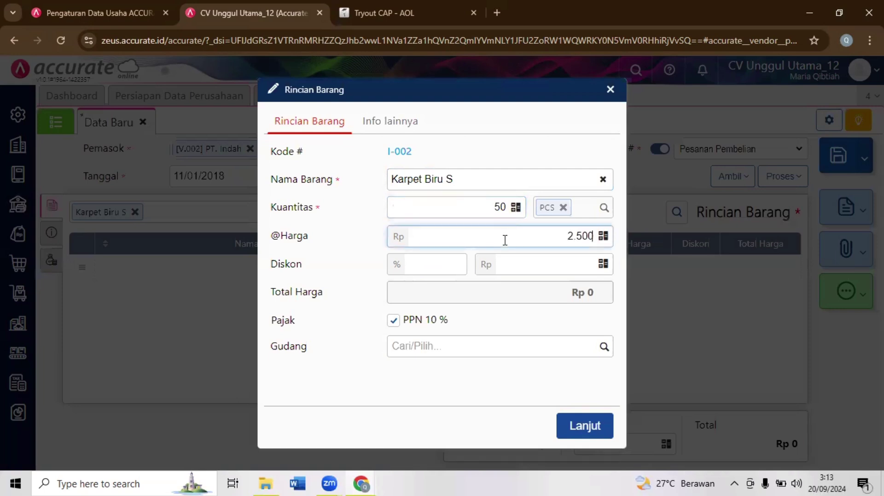
{"action": "type", "text": "00"}
{"action": "left_click", "coordinate": [600, 428]}
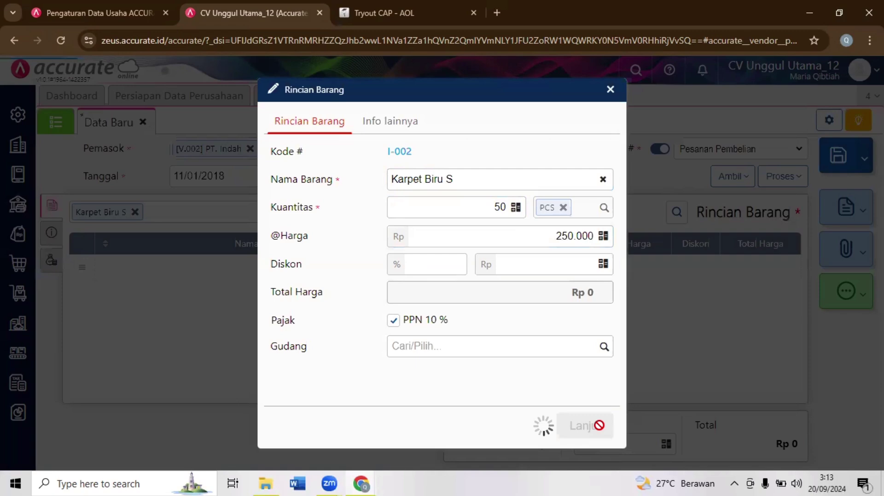
- Check the quiz table and correct the Karpet Biru S line to quantity 250 and unit price Rp 50.000
{"action": "key", "text": "ctrl+Tab"}
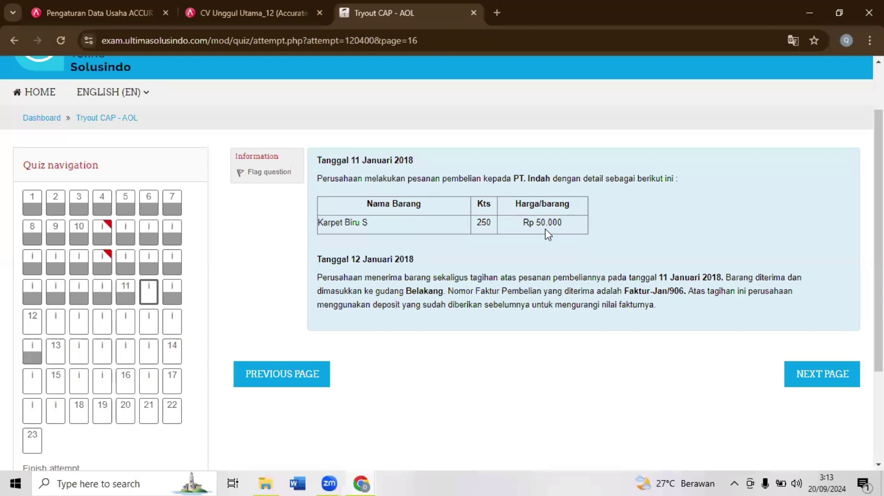
{"action": "key", "text": "ctrl+shift+Tab"}
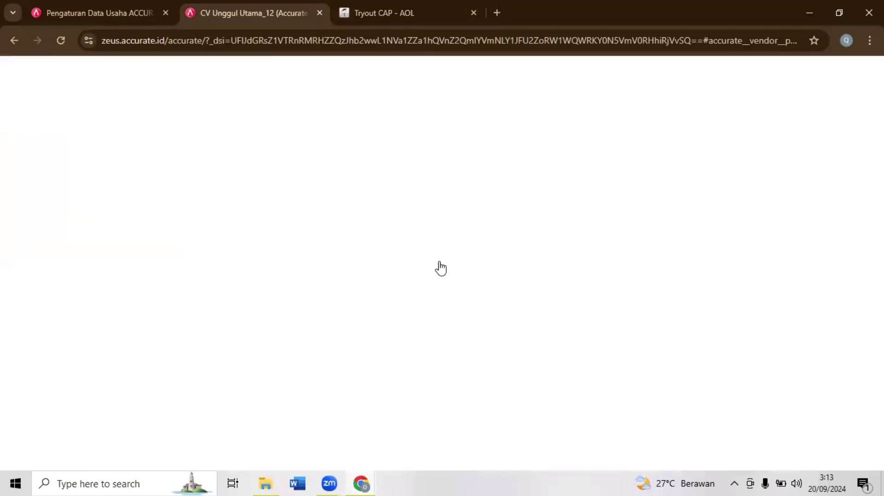
{"action": "left_click", "coordinate": [439, 266]}
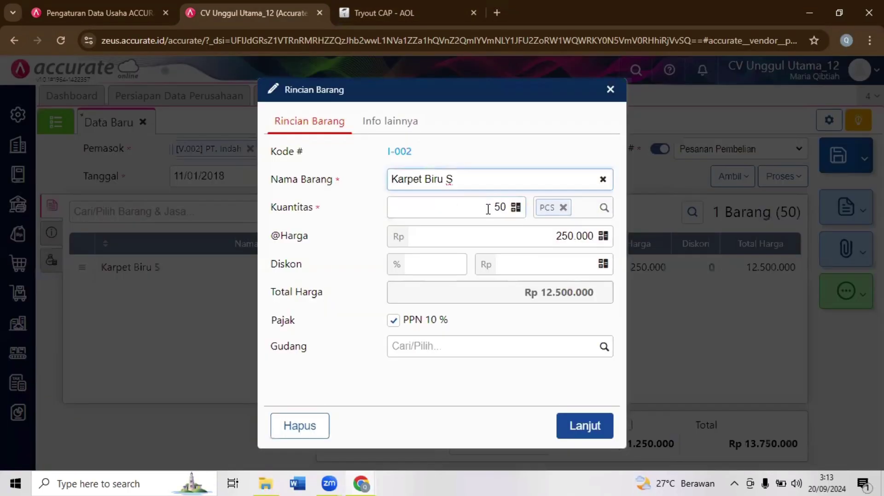
{"action": "left_click", "coordinate": [488, 209]}
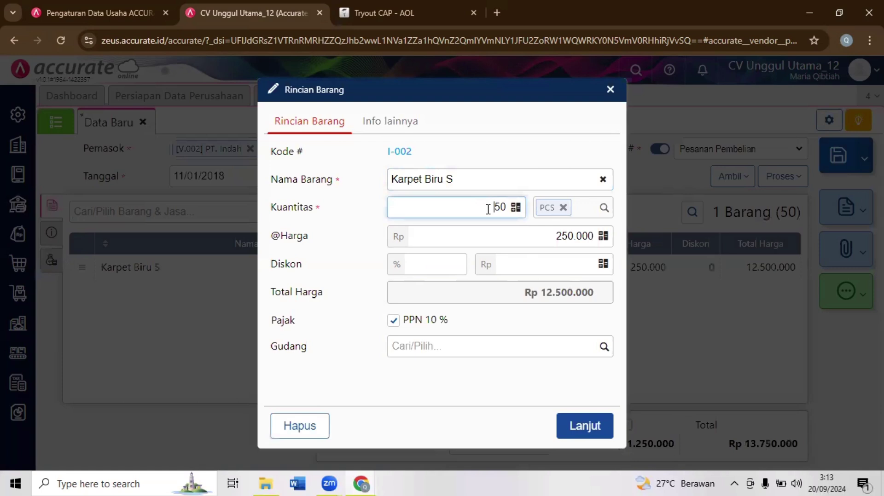
{"action": "type", "text": "2"}
{"action": "left_click", "coordinate": [563, 236]}
{"action": "key", "text": "BackSpace"}
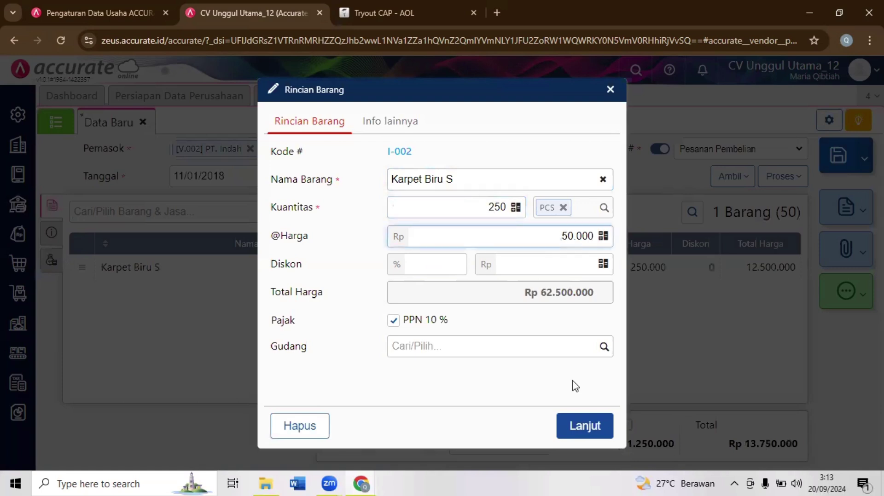
{"action": "left_click", "coordinate": [571, 438]}
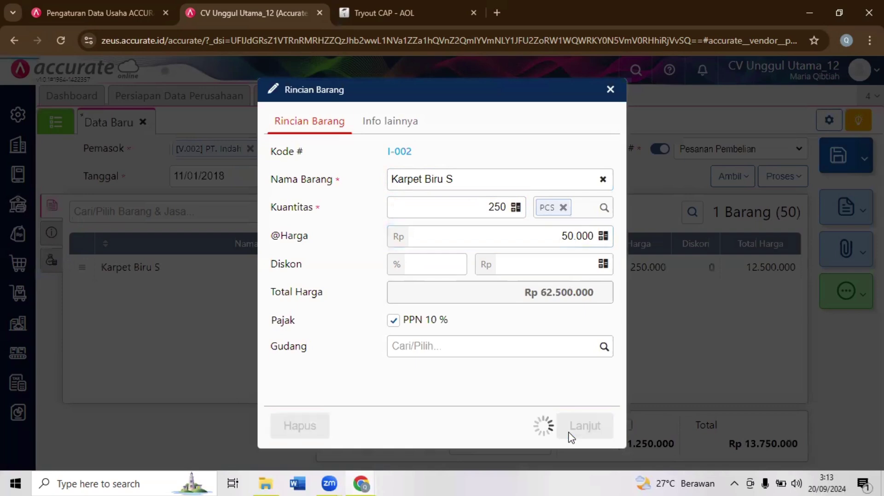
- Try to save the PT. Indah purchase order after rechecking the quiz, and reopen its draft for editing
{"action": "key", "text": "ctrl+Tab"}
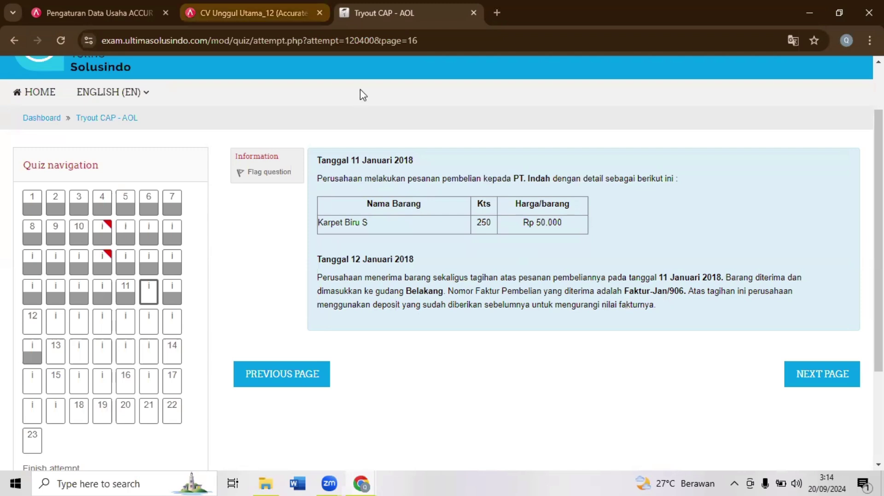
{"action": "key", "text": "ctrl+shift+Tab"}
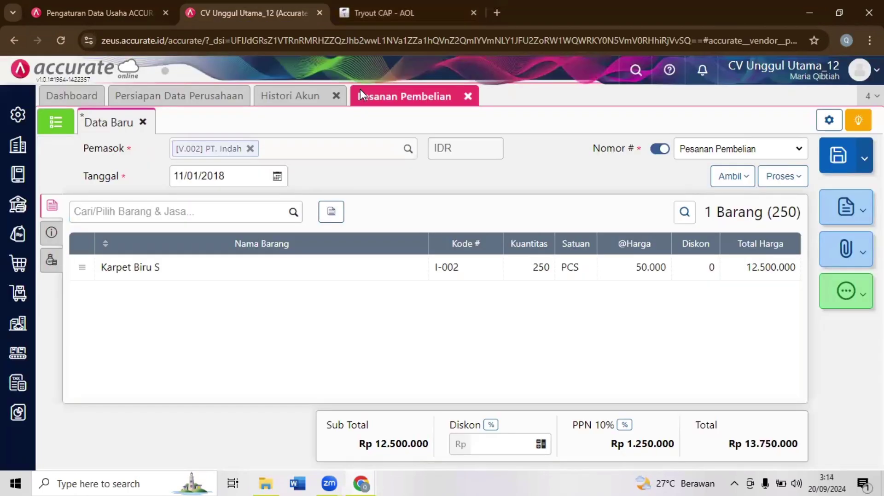
{"action": "left_click", "coordinate": [836, 158]}
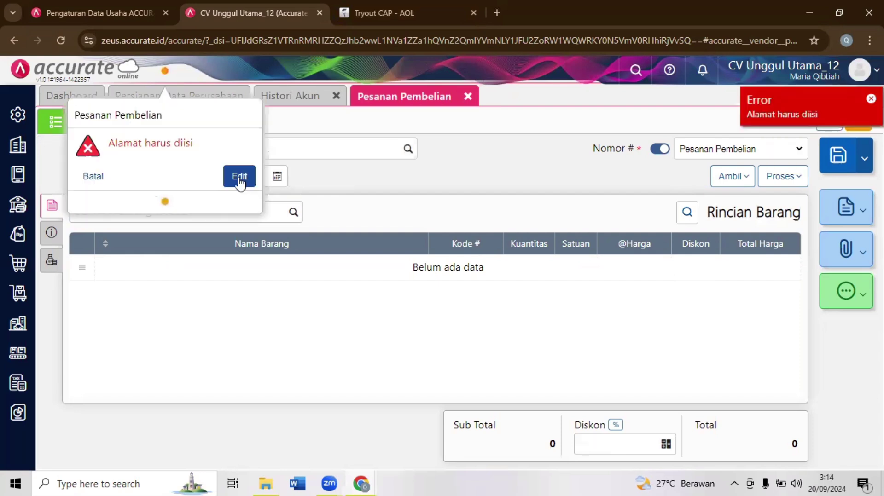
{"action": "left_click", "coordinate": [239, 179]}
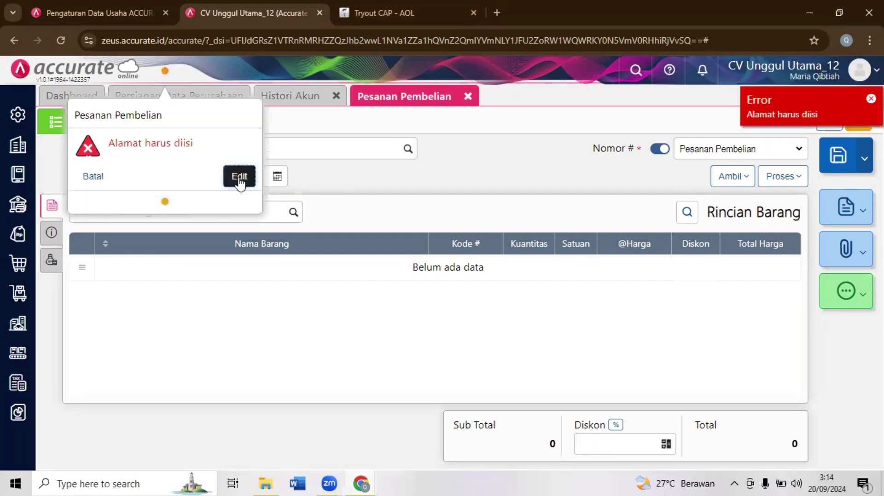
- Fill the order's delivery address (Alamat Kirim) with the stored address and save the purchase order
{"action": "left_click", "coordinate": [53, 234]}
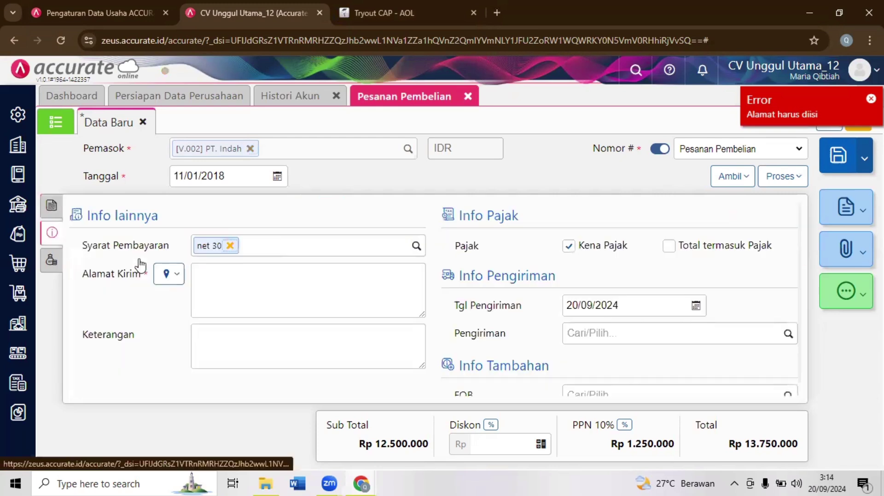
{"action": "left_click", "coordinate": [171, 276]}
{"action": "left_click", "coordinate": [171, 302]}
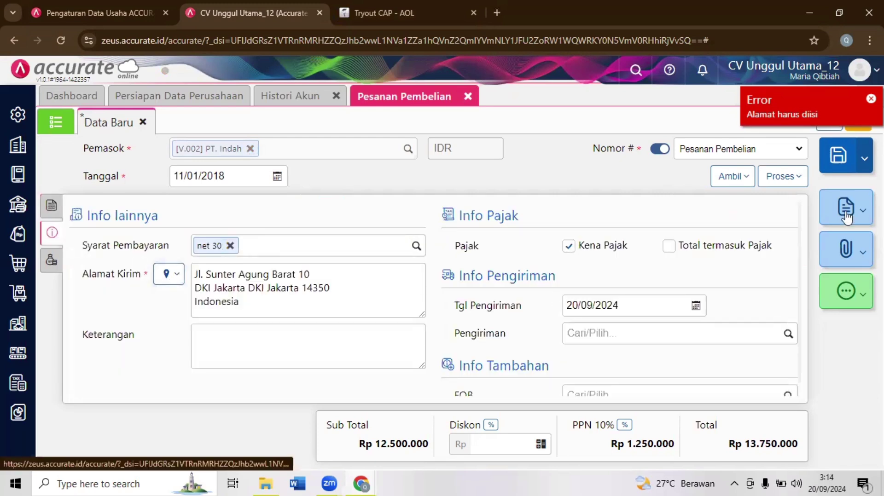
{"action": "left_click", "coordinate": [842, 162]}
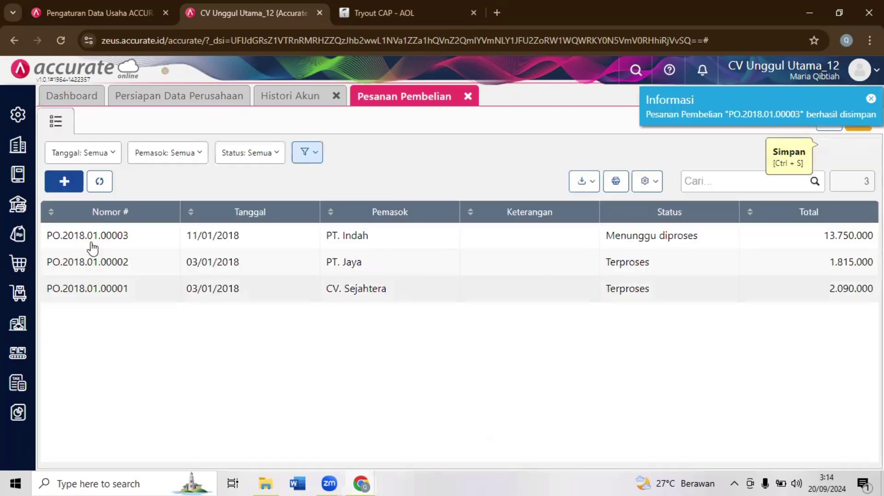
- Recheck the quiz instructions and open a new purchase invoice (Faktur Pembelian) form
{"action": "left_click", "coordinate": [22, 263]}
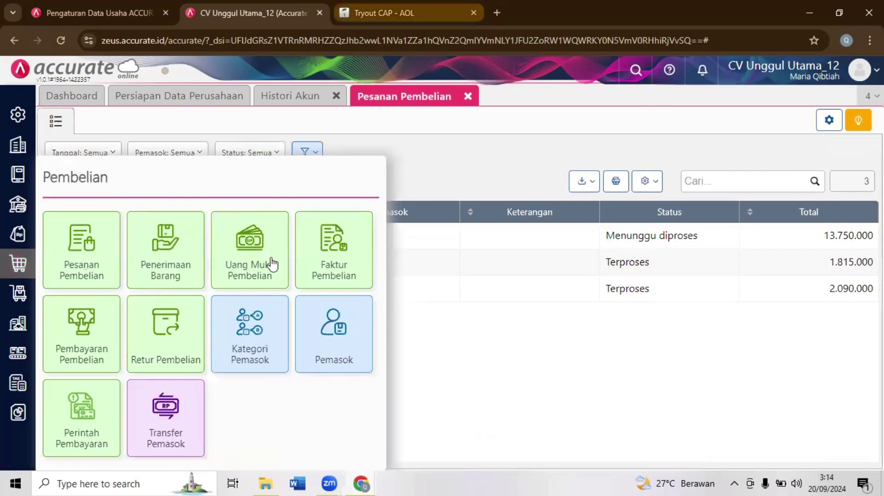
{"action": "key", "text": "ctrl+Tab"}
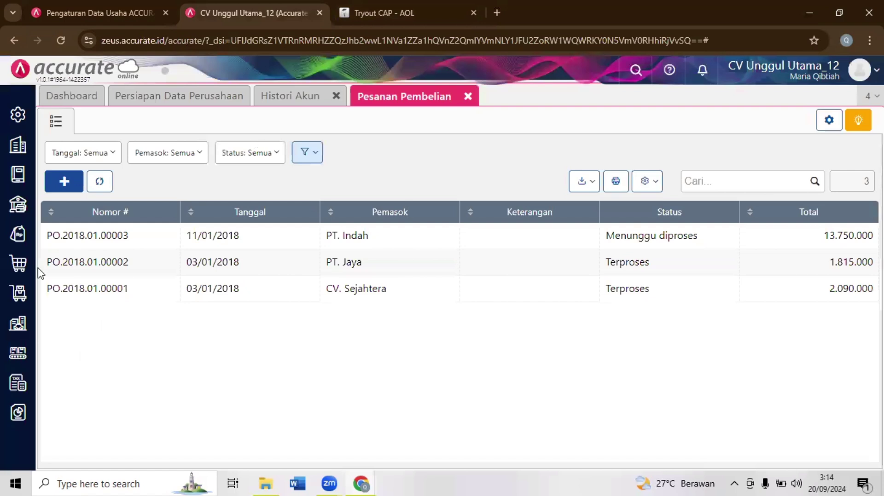
{"action": "left_click", "coordinate": [24, 274]}
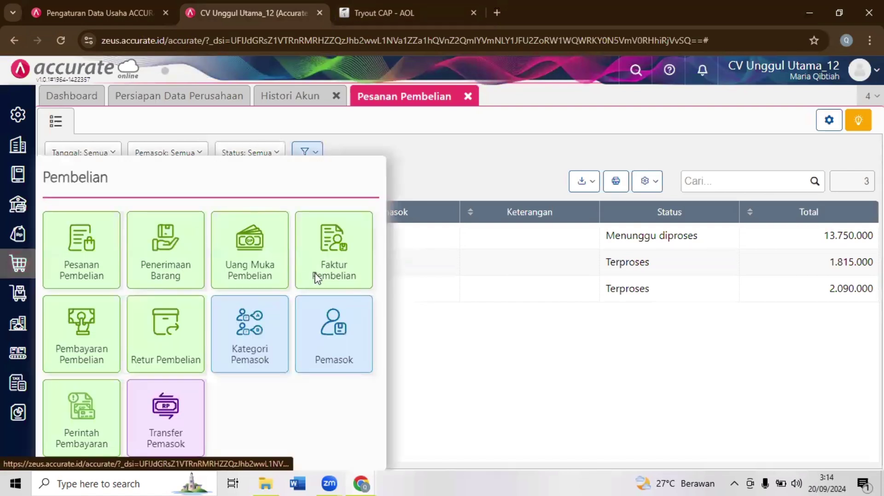
{"action": "left_click", "coordinate": [317, 278]}
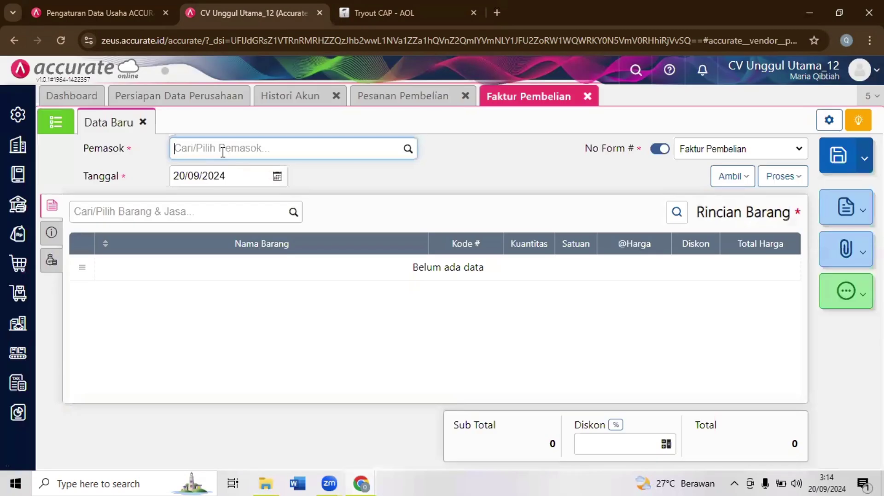
- Set the purchase invoice's supplier to PT. Indah and its date to 12/01/2018
{"action": "type", "text": "inda"}
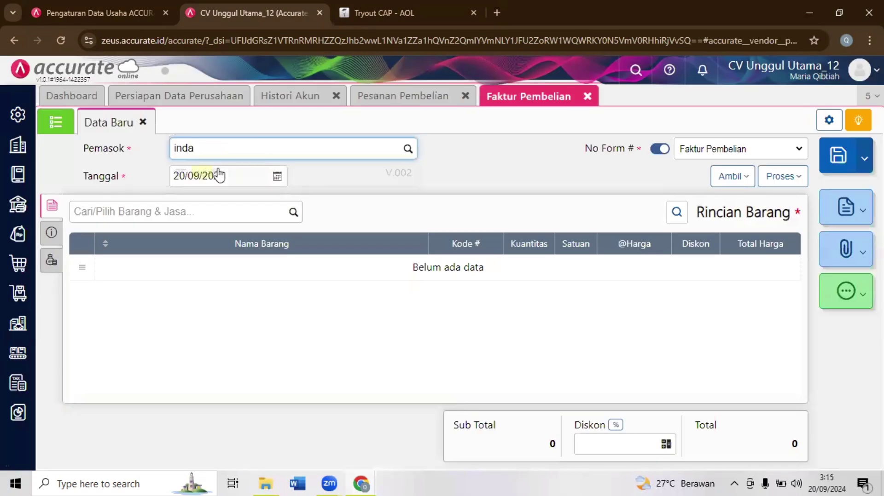
{"action": "left_click", "coordinate": [218, 174]}
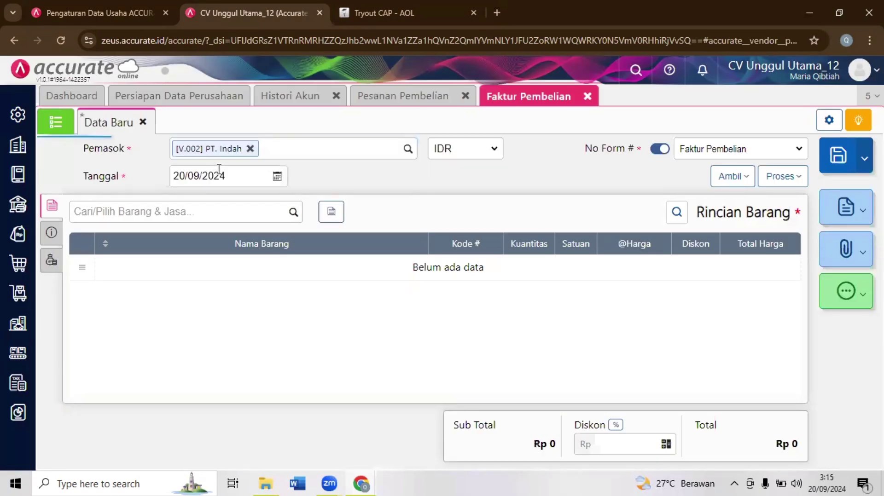
{"action": "left_click", "coordinate": [218, 168]}
{"action": "type", "text": "12/0"}
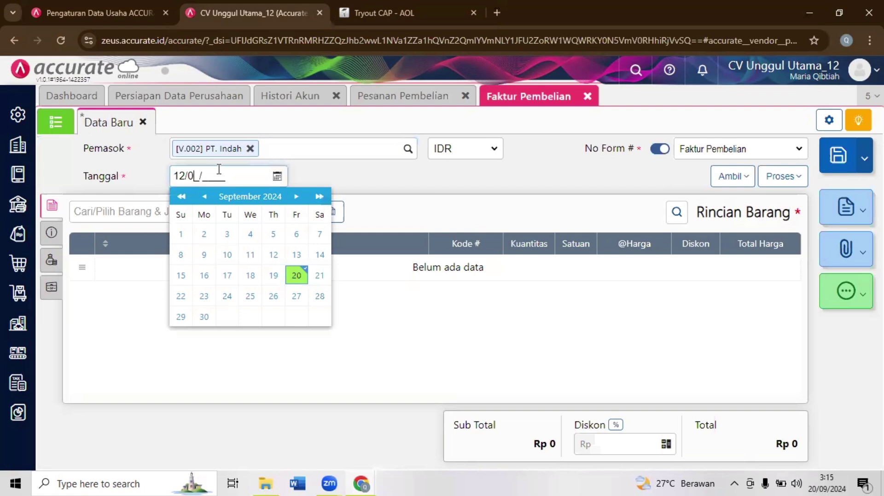
{"action": "type", "text": "1/2018"}
- Bring the 250 PCS Karpet Biru S line into the invoice from PT. Indah's 11/01/2018 purchase order
{"action": "left_click", "coordinate": [730, 181]}
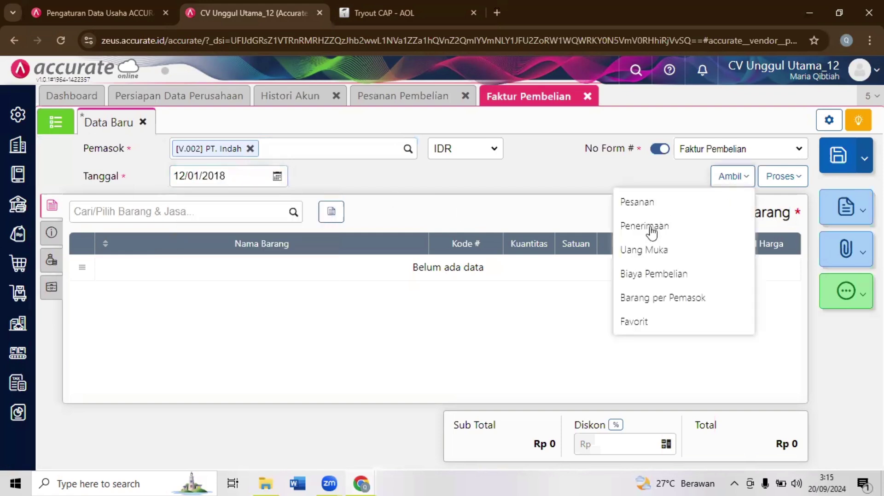
{"action": "left_click", "coordinate": [670, 204]}
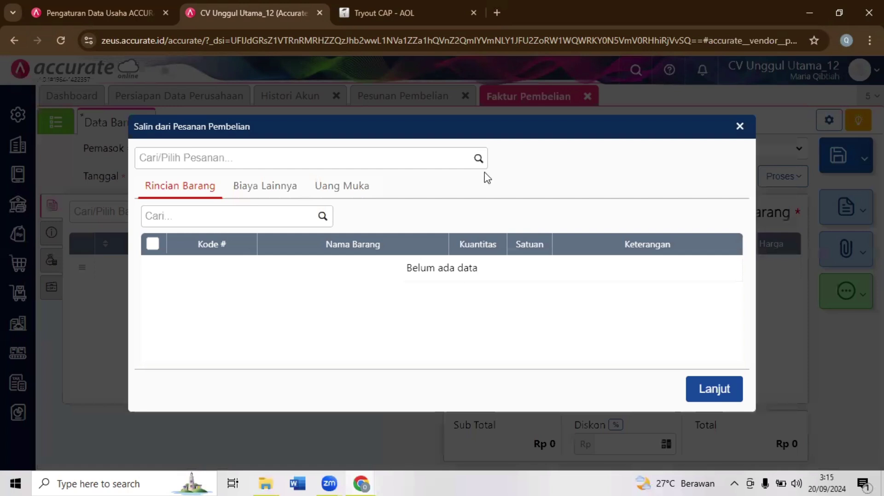
{"action": "left_click", "coordinate": [480, 159]}
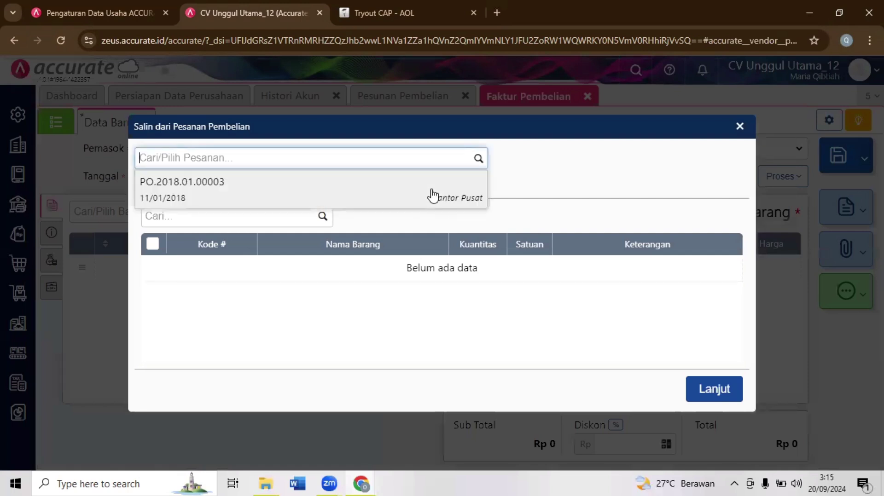
{"action": "left_click", "coordinate": [433, 195]}
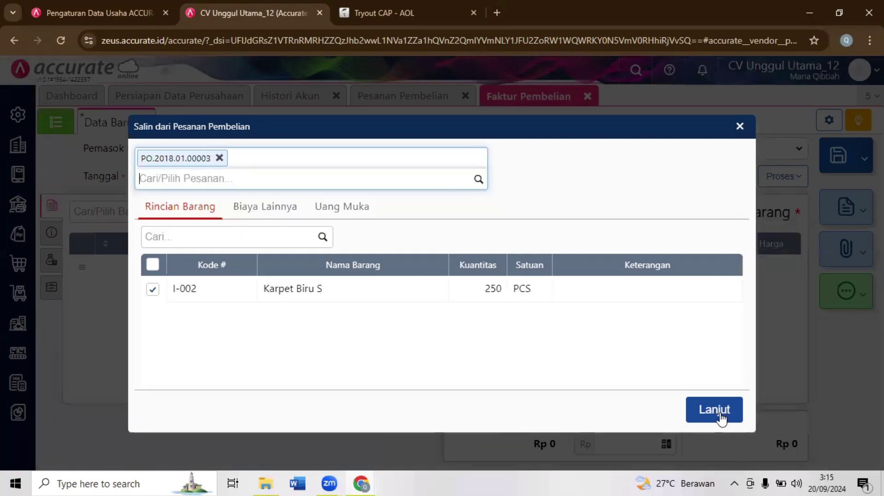
{"action": "left_click", "coordinate": [714, 410]}
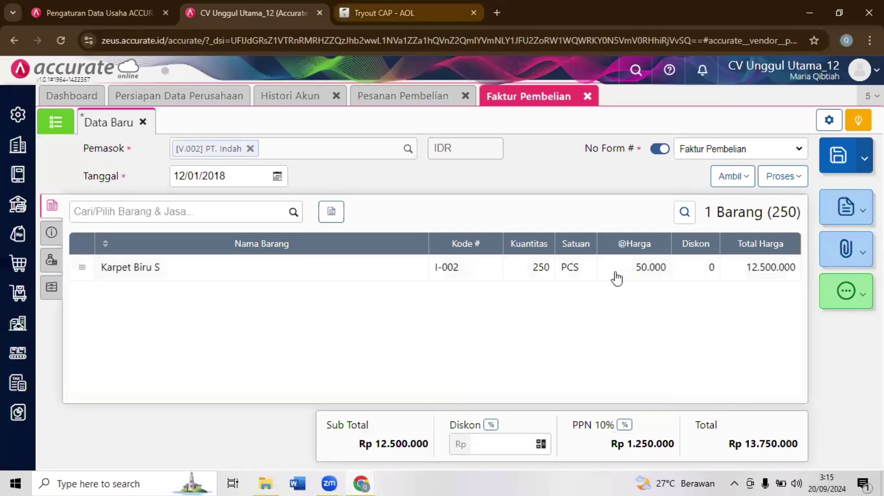
- Copy the purchase invoice number from the quiz into the invoice's No Faktur field: Faktur-Jan/906
{"action": "key", "text": "ctrl+Tab"}
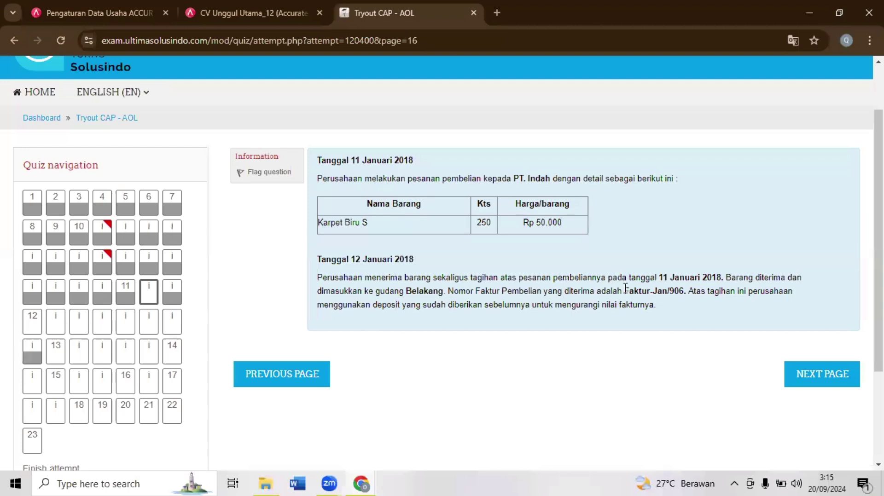
{"action": "left_click_drag", "start_coordinate": [626, 289], "coordinate": [690, 295]}
{"action": "key", "text": "ctrl+c"}
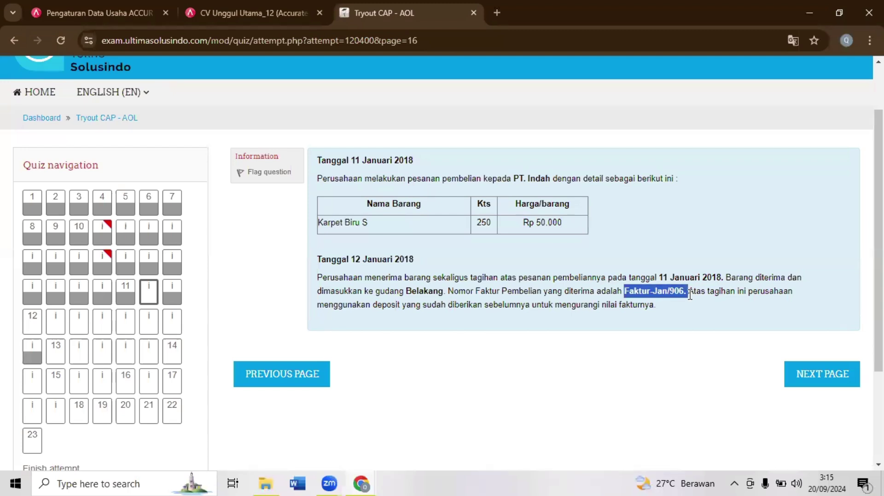
{"action": "key", "text": "ctrl+shift+Tab"}
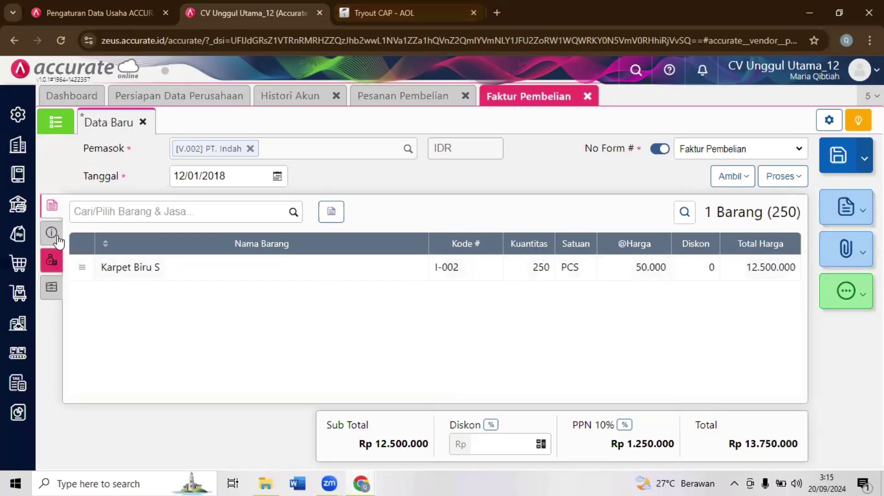
{"action": "left_click", "coordinate": [51, 233]}
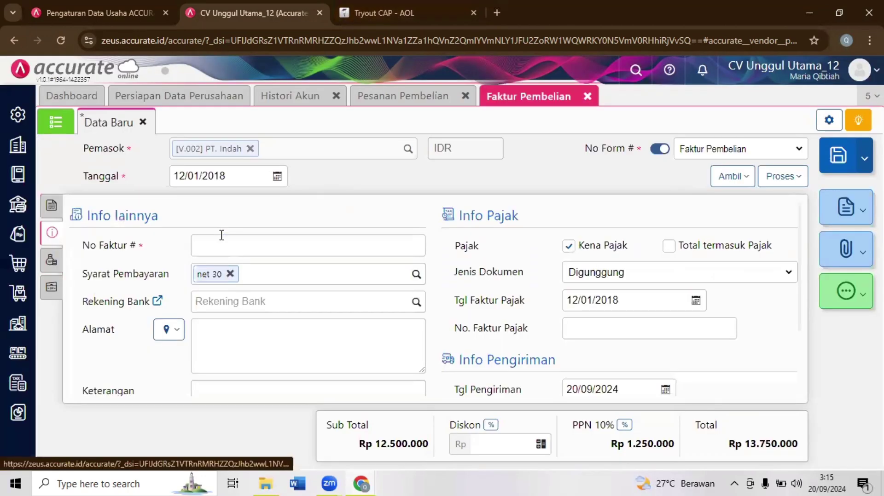
{"action": "left_click", "coordinate": [221, 236]}
{"action": "key", "text": "ctrl+v"}
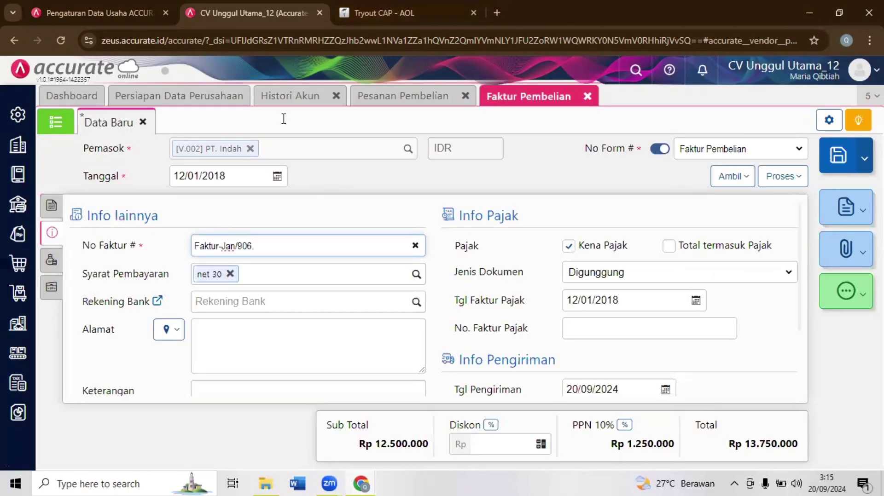
- Reread the quiz instructions and check the warehouse (Gudang) on the invoice's Karpet Biru S line
{"action": "key", "text": "ctrl+Tab"}
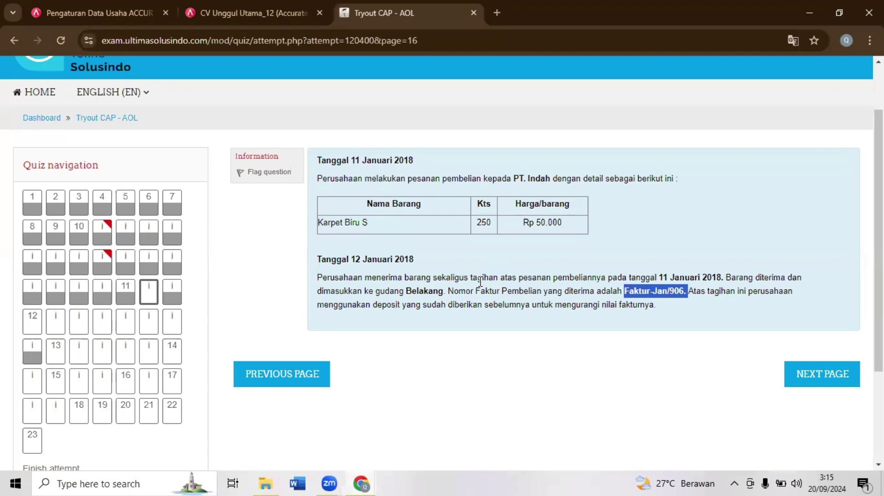
{"action": "key", "text": "ctrl+shift+Tab"}
{"action": "left_click", "coordinate": [52, 208]}
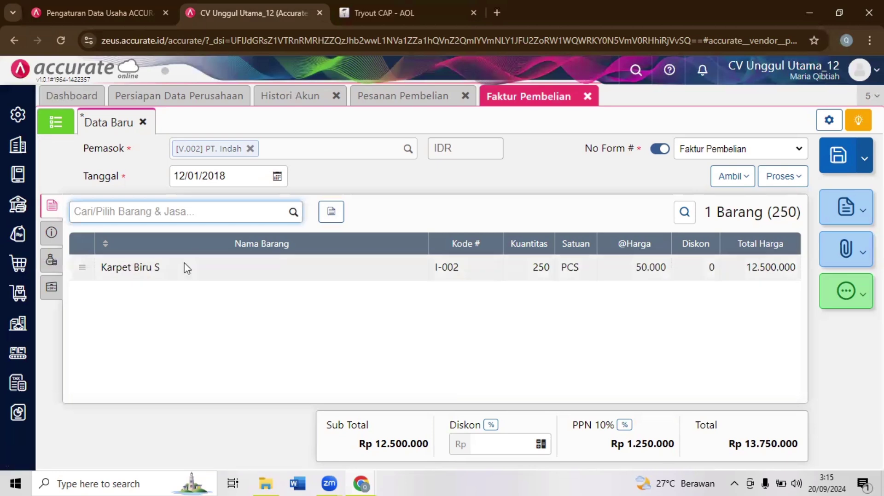
{"action": "left_click", "coordinate": [184, 267]}
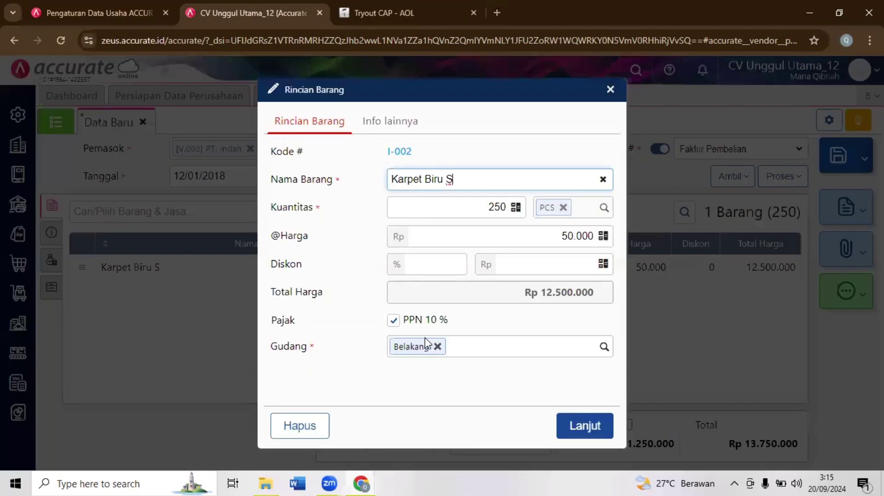
{"action": "left_click", "coordinate": [583, 428]}
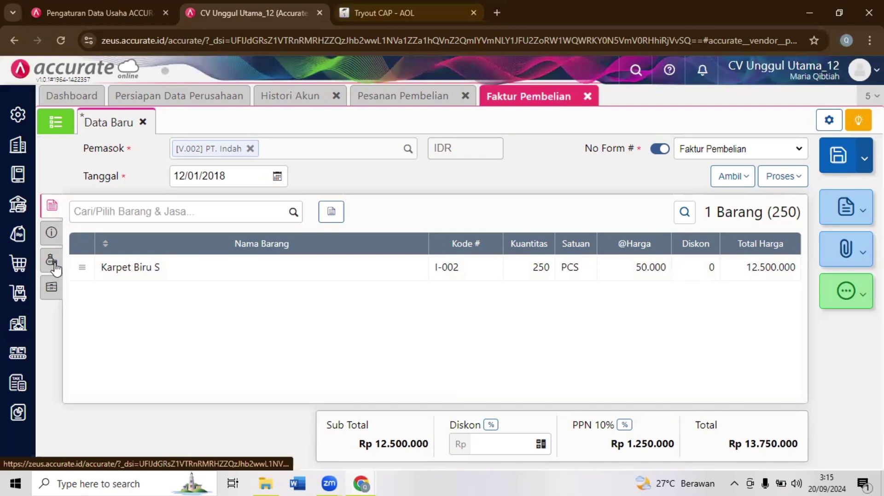
- Apply PT. Indah's 10/01/2018 down payment (Uang Muka) of Rp 7.500.000 to the invoice and save it
{"action": "key", "text": "ctrl+Tab"}
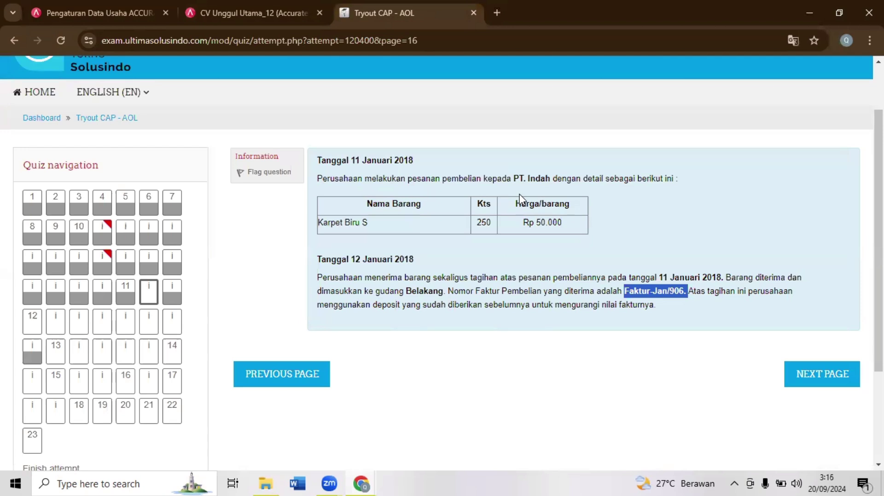
{"action": "key", "text": "ctrl+shift+Tab"}
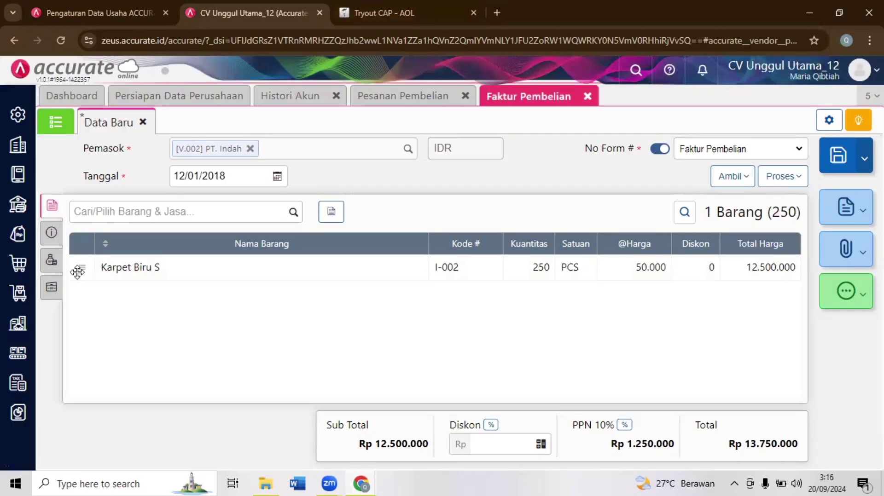
{"action": "left_click", "coordinate": [53, 269]}
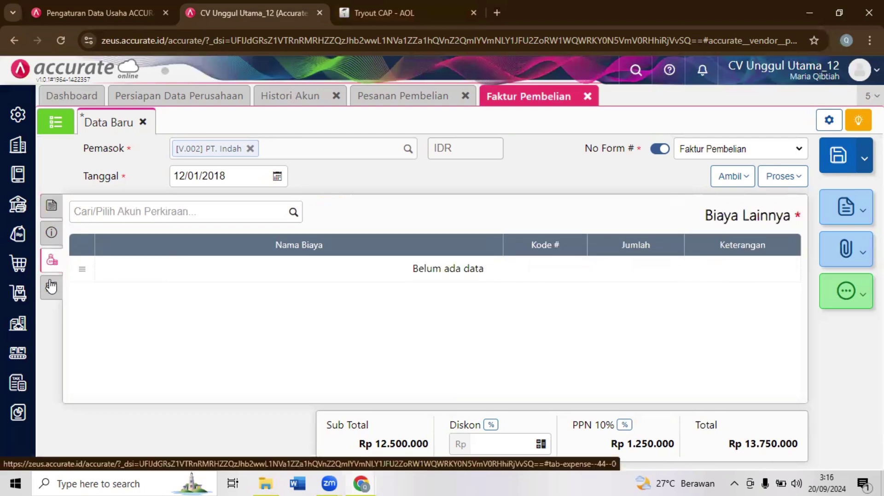
{"action": "left_click", "coordinate": [52, 287]}
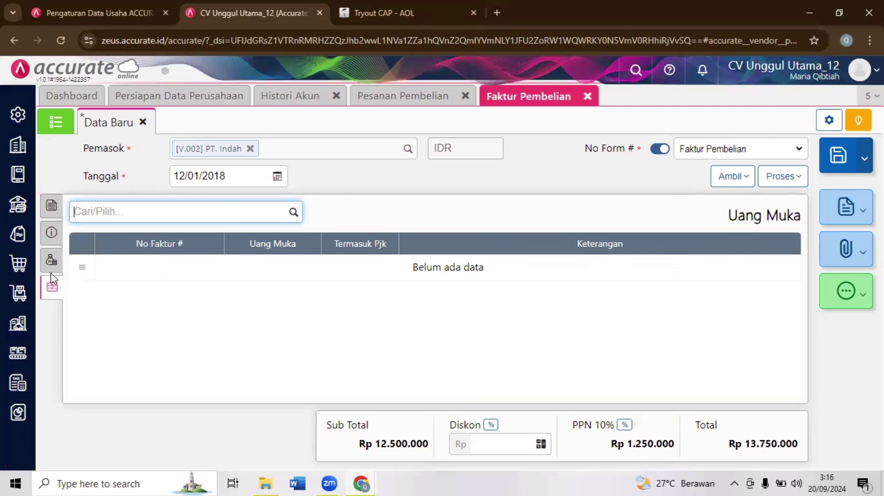
{"action": "left_click", "coordinate": [294, 213]}
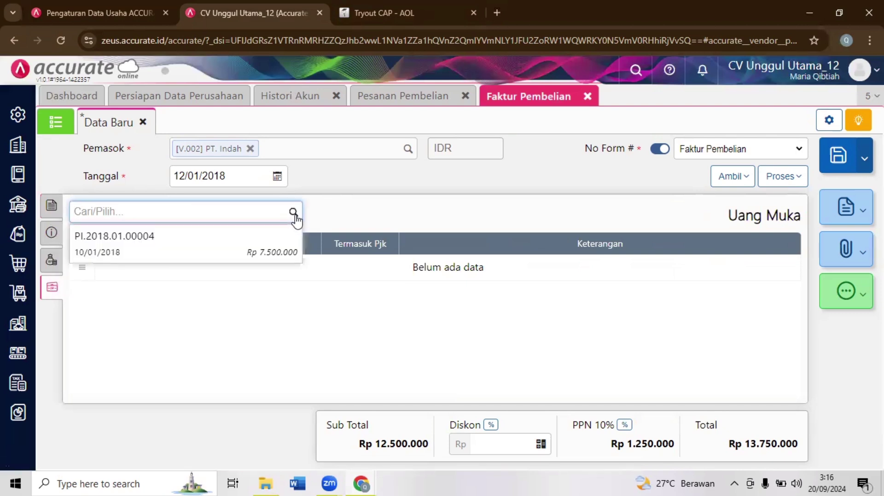
{"action": "left_click", "coordinate": [205, 239]}
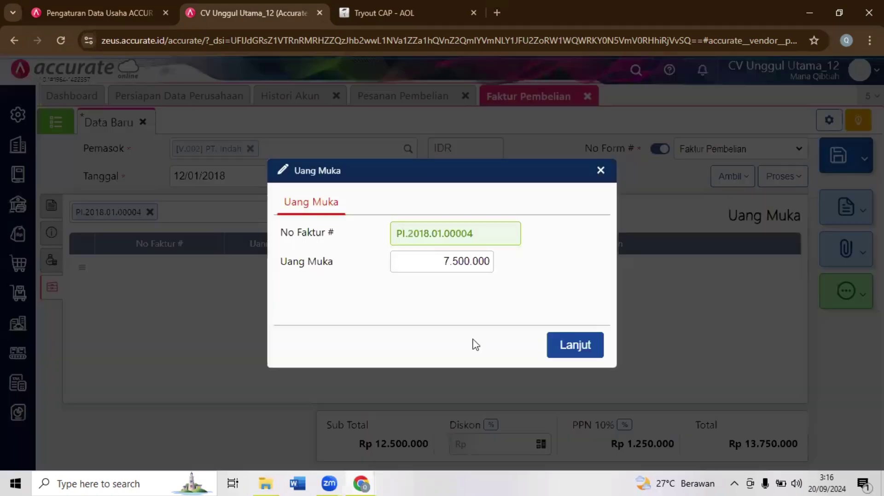
{"action": "left_click", "coordinate": [582, 348]}
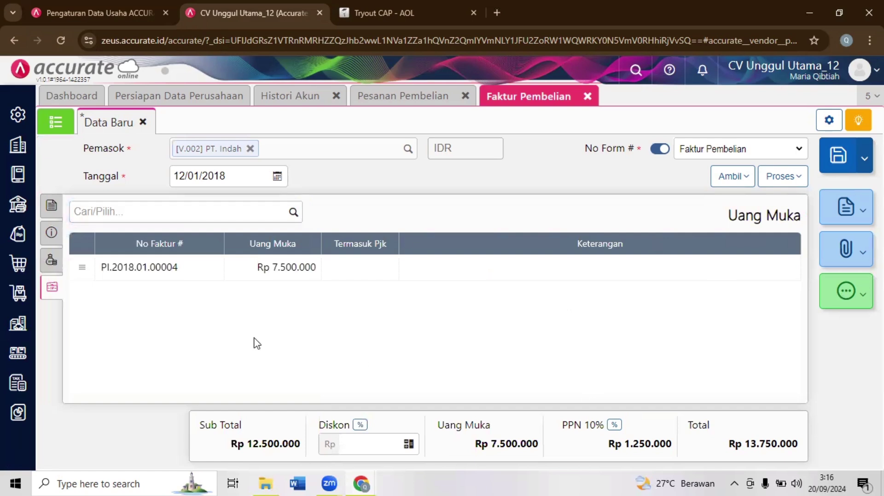
{"action": "left_click", "coordinate": [51, 289]}
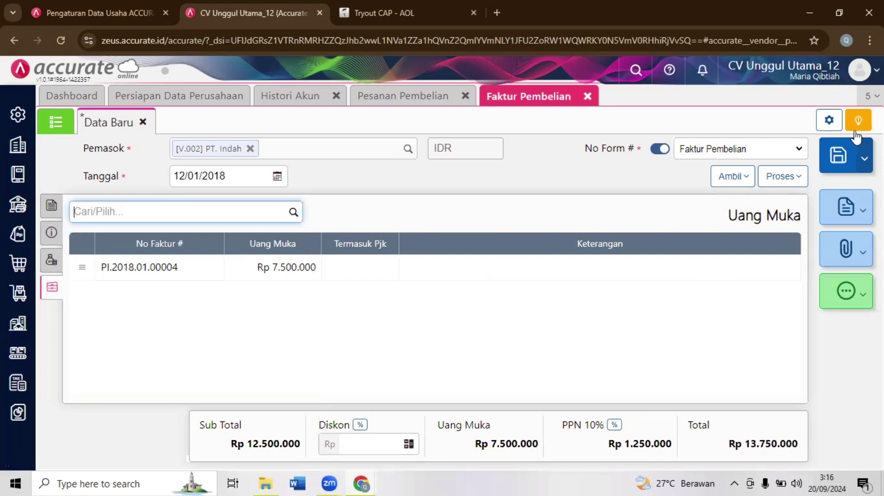
{"action": "left_click", "coordinate": [838, 157]}
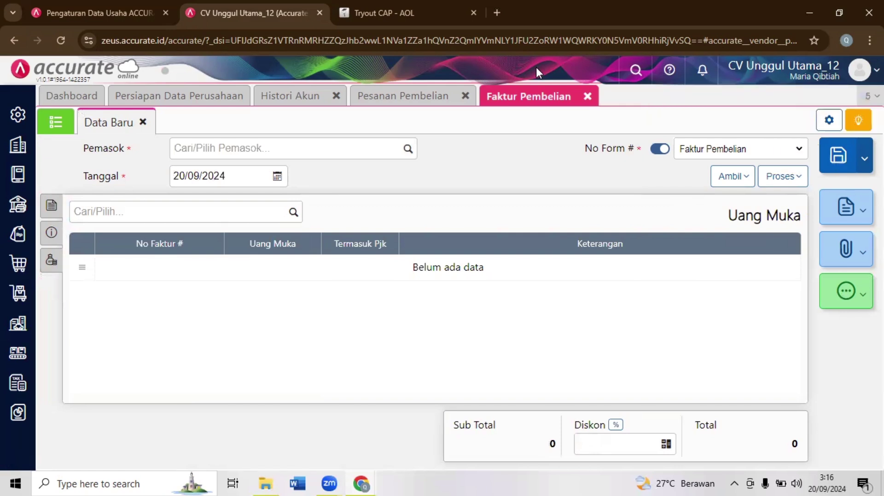
- Advance the quiz to its next page, read the return transaction, and open a new purchase return (Retur Pembelian) form in Accurate Online
{"action": "key", "text": "ctrl+Tab"}
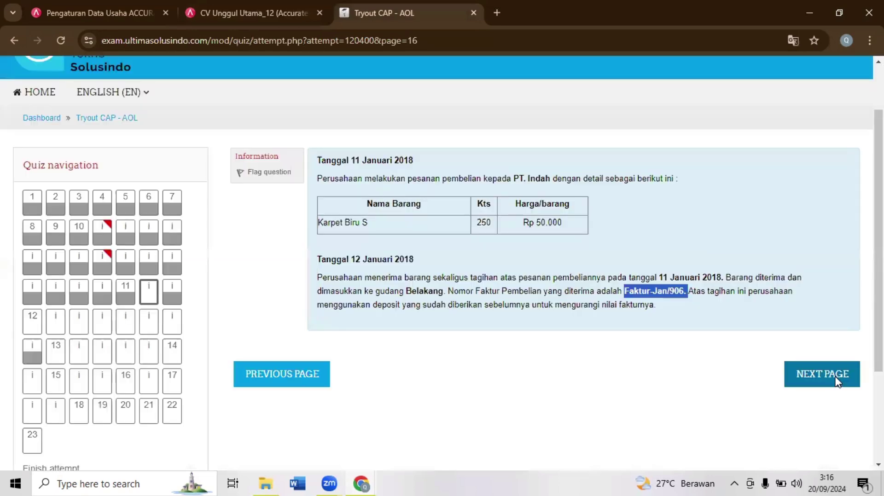
{"action": "left_click", "coordinate": [836, 382]}
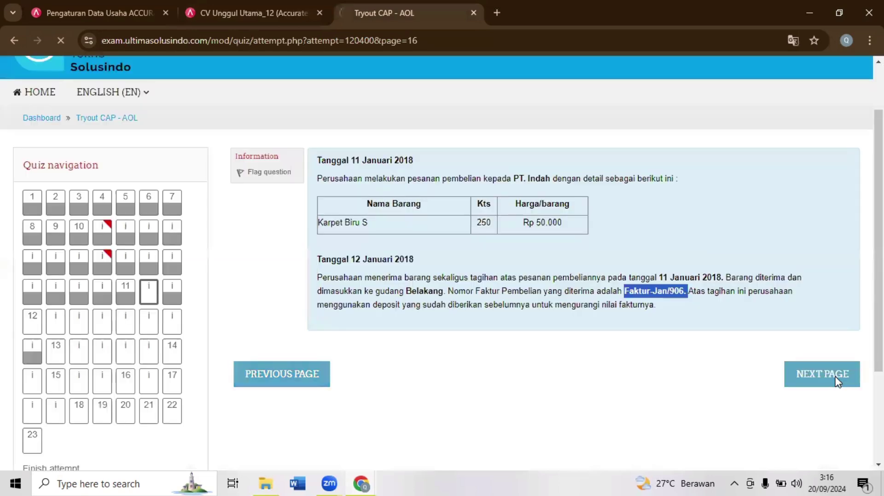
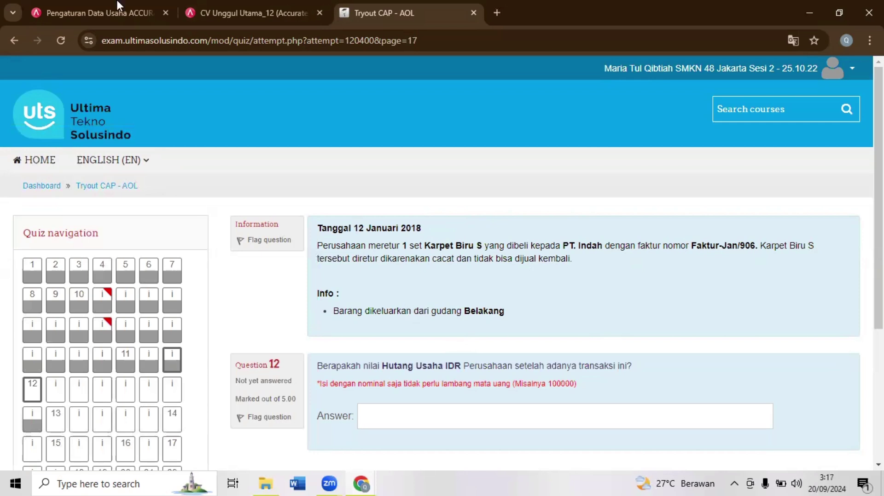
{"action": "left_click", "coordinate": [249, 13]}
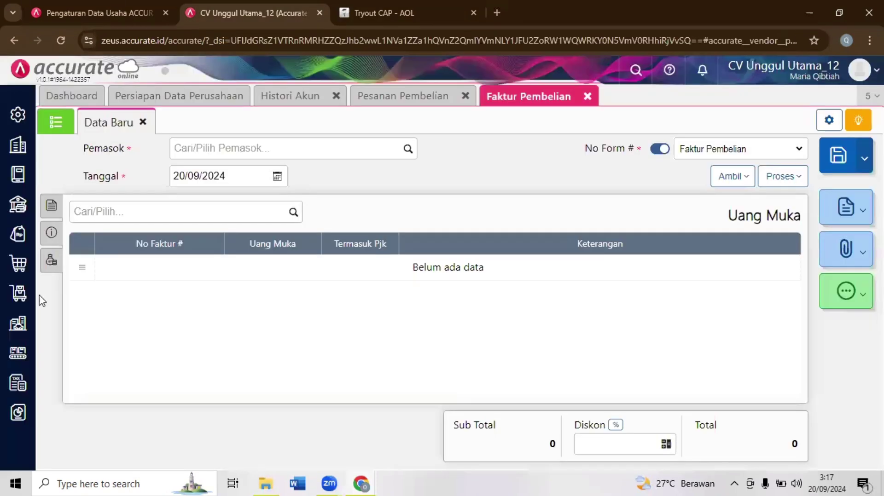
{"action": "left_click", "coordinate": [6, 256]}
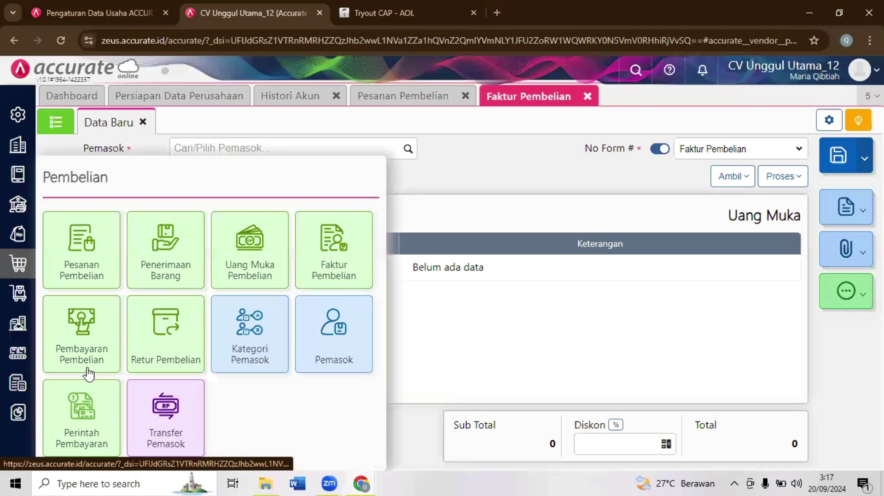
{"action": "left_click", "coordinate": [147, 365]}
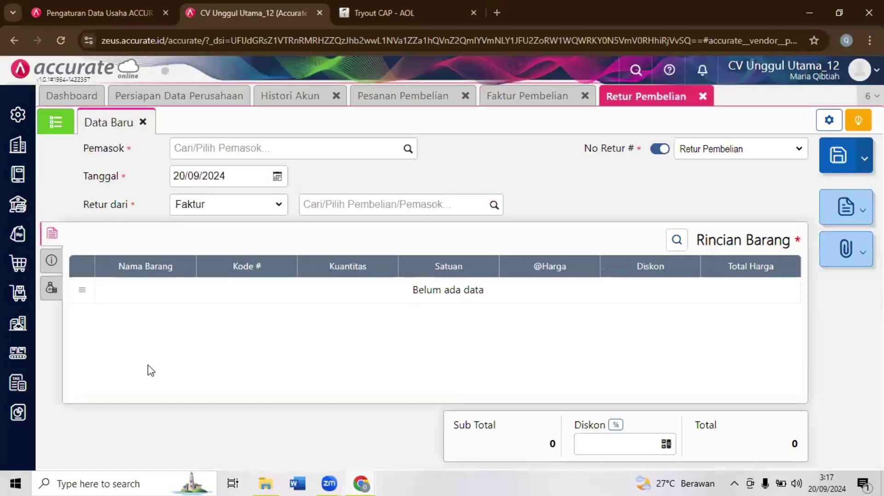
- Set the supplier of the purchase return to PT. Indah
{"action": "triple_click", "coordinate": [285, 146]}
{"action": "left_click", "coordinate": [285, 146]}
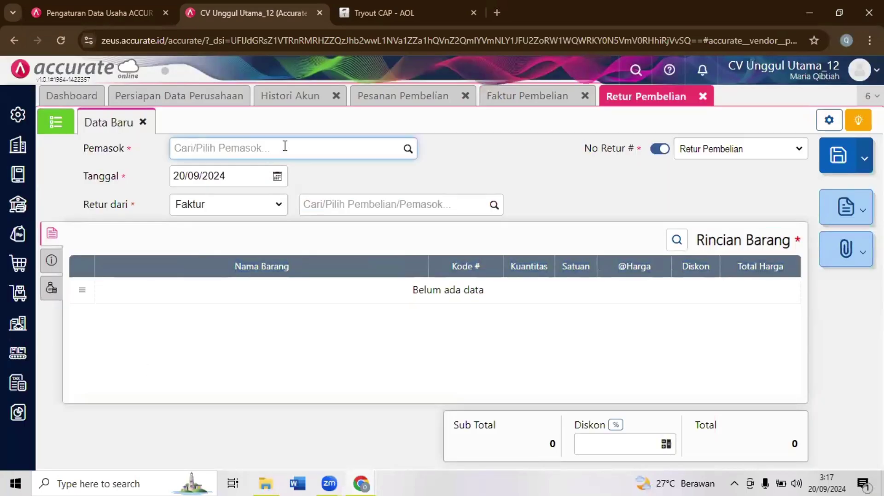
{"action": "type", "text": "ind"}
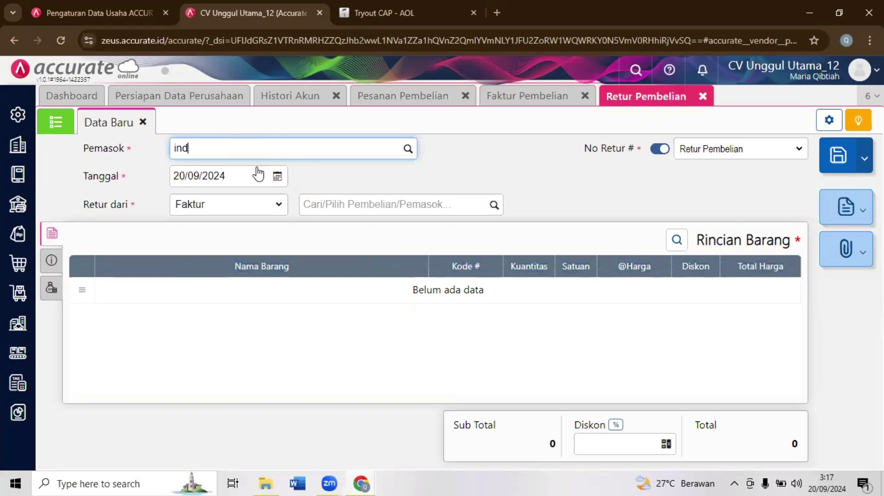
{"action": "key", "text": "Return"}
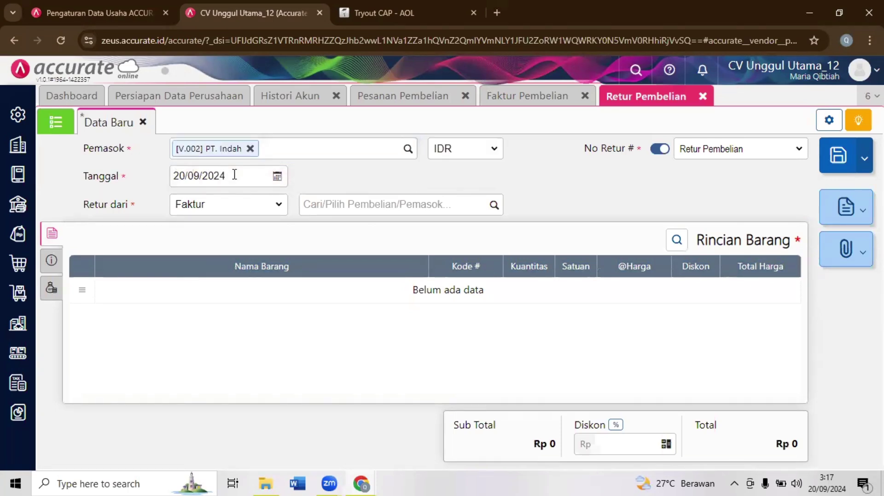
- Check the return date in the quiz and set the purchase return's date (Tanggal) to 12/01/2018
{"action": "left_click", "coordinate": [235, 174]}
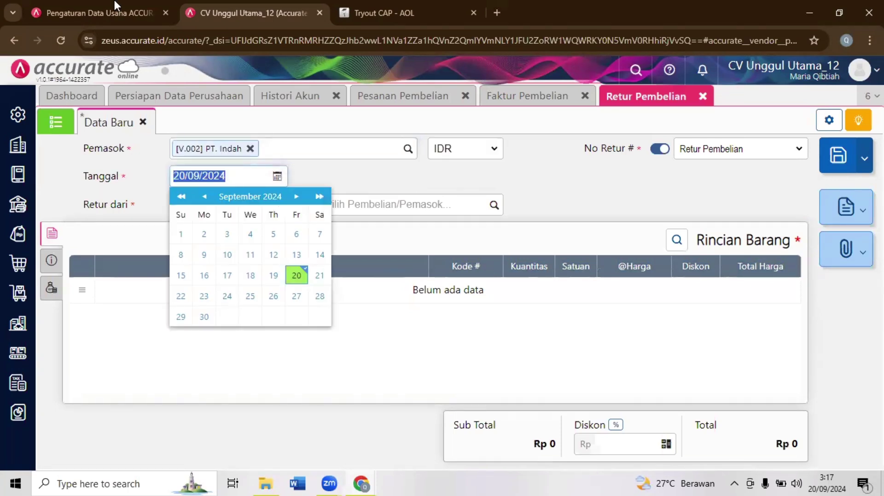
{"action": "key", "text": "ctrl+Tab"}
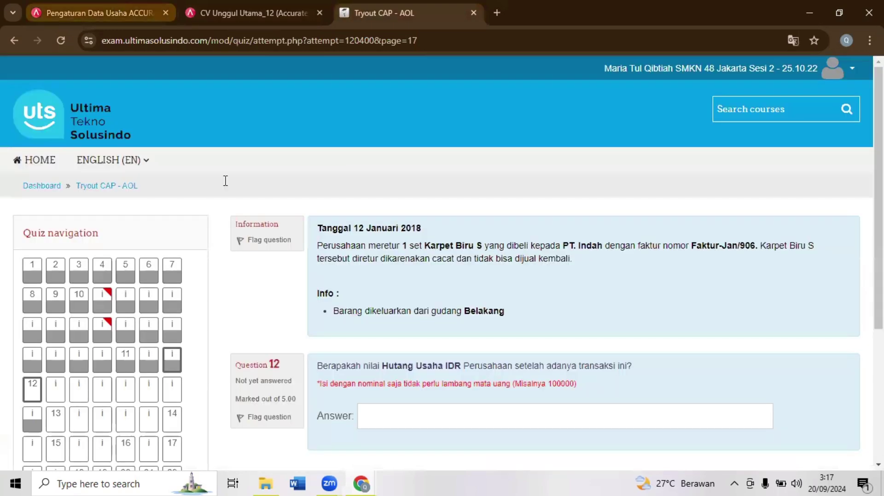
{"action": "key", "text": "ctrl+shift+Tab"}
{"action": "type", "text": "12/01/"}
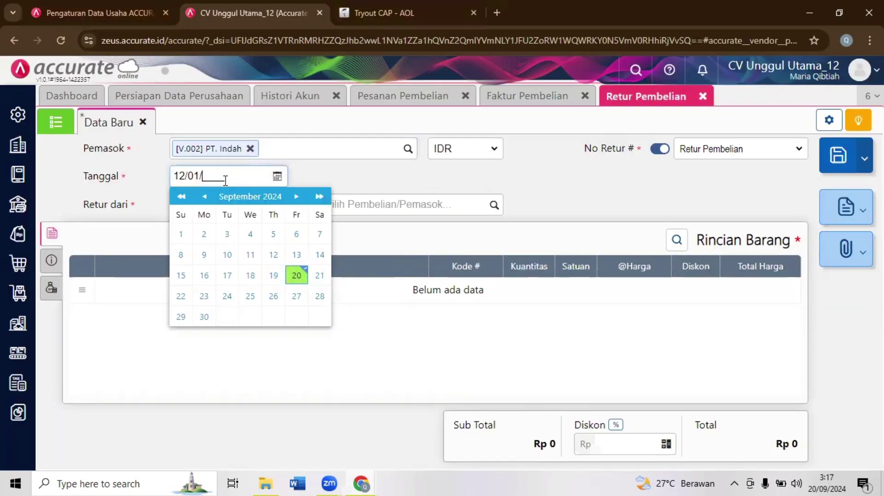
{"action": "type", "text": "2018"}
{"action": "left_click", "coordinate": [504, 215]}
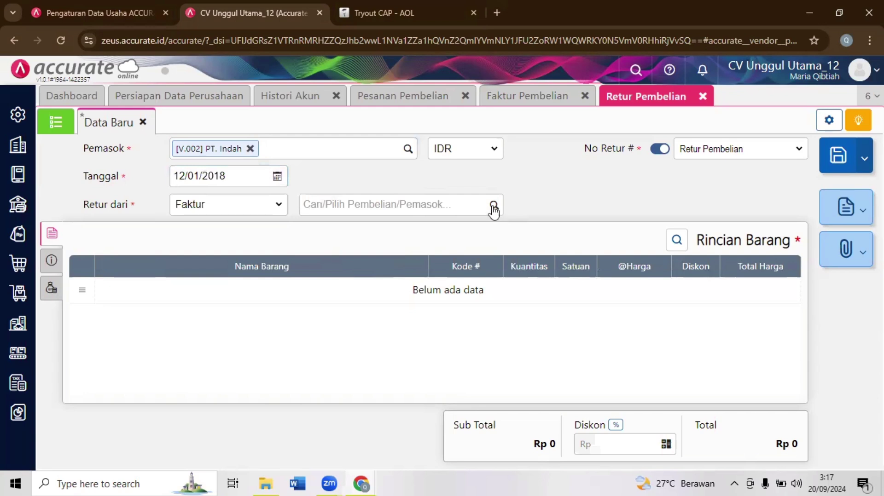
- Base the return on PT. Indah's invoice Faktur-Jan/906. and bring in its Karpet Biru S line
{"action": "left_click", "coordinate": [493, 208]}
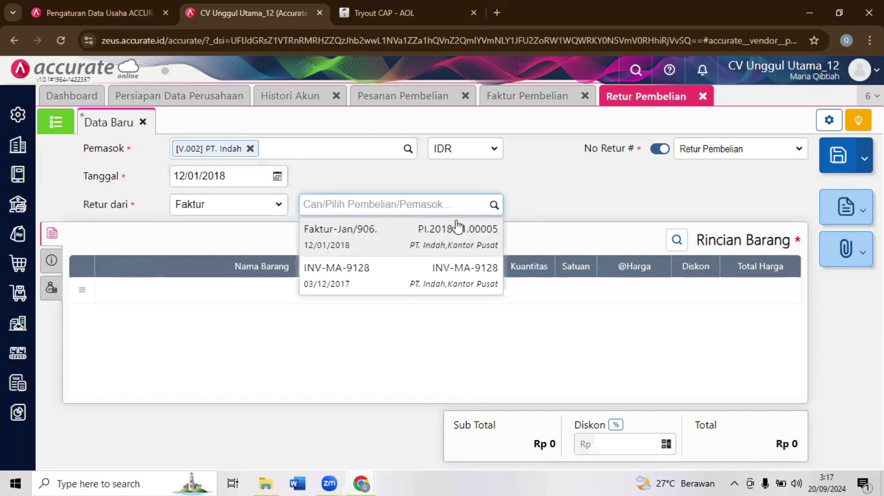
{"action": "left_click", "coordinate": [434, 238]}
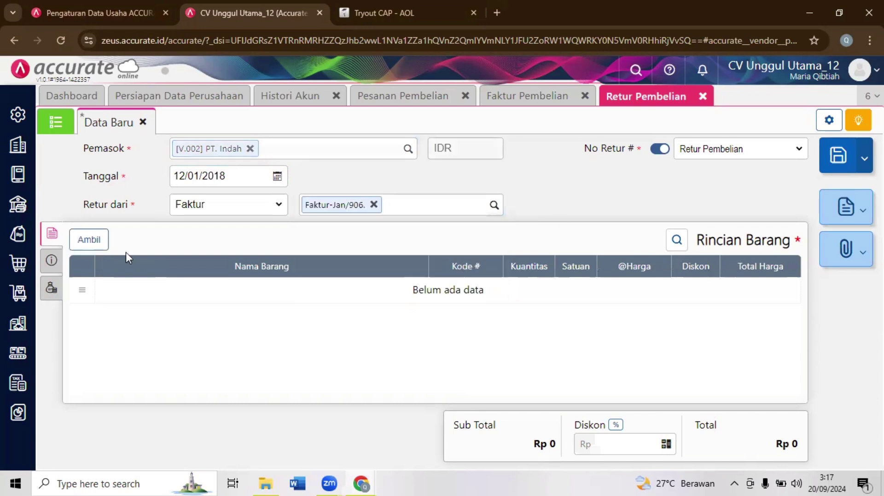
{"action": "left_click", "coordinate": [97, 239]}
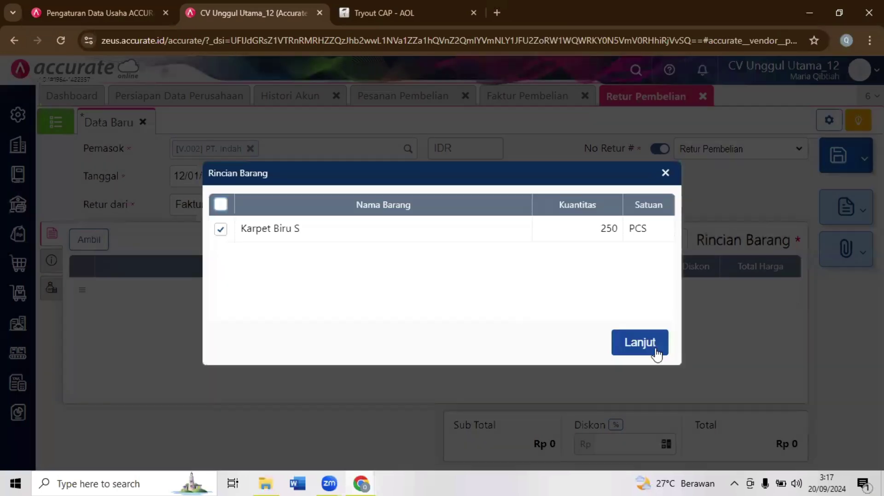
{"action": "left_click", "coordinate": [656, 352]}
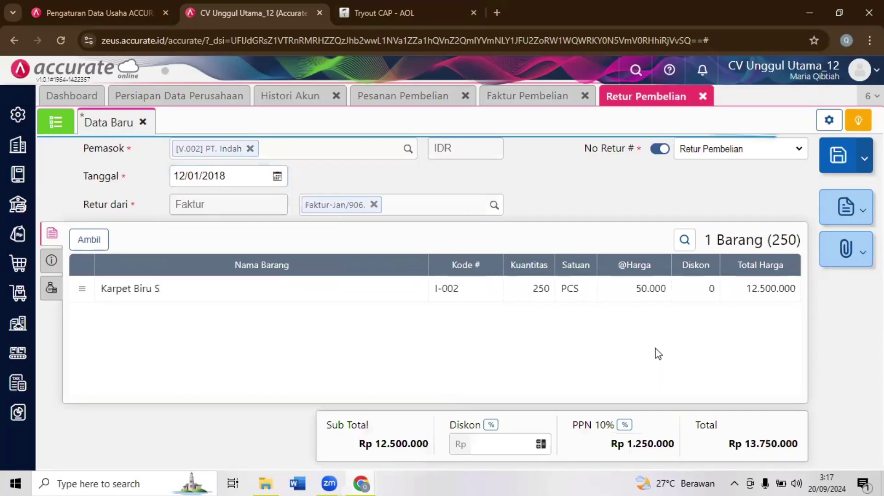
- Recheck the return details in the quiz, set the Karpet Biru S quantity to 1, and save the purchase return
{"action": "key", "text": "ctrl+Tab"}
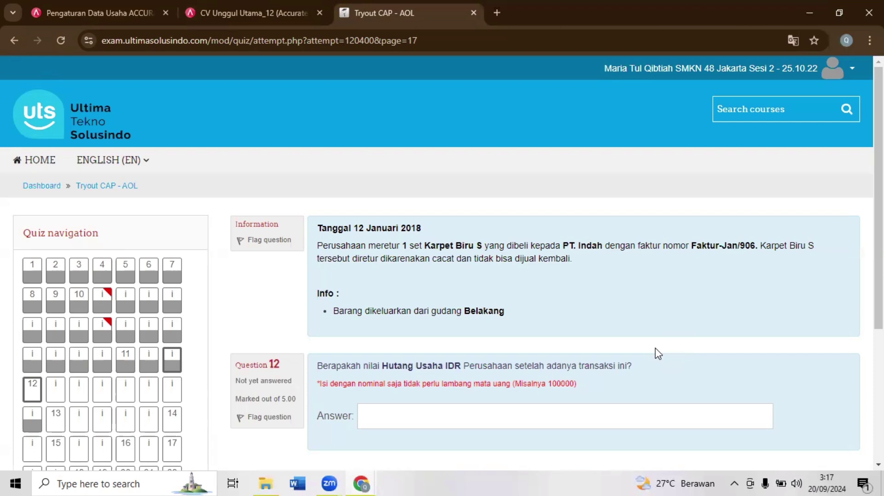
{"action": "key", "text": "ctrl+shift+Tab"}
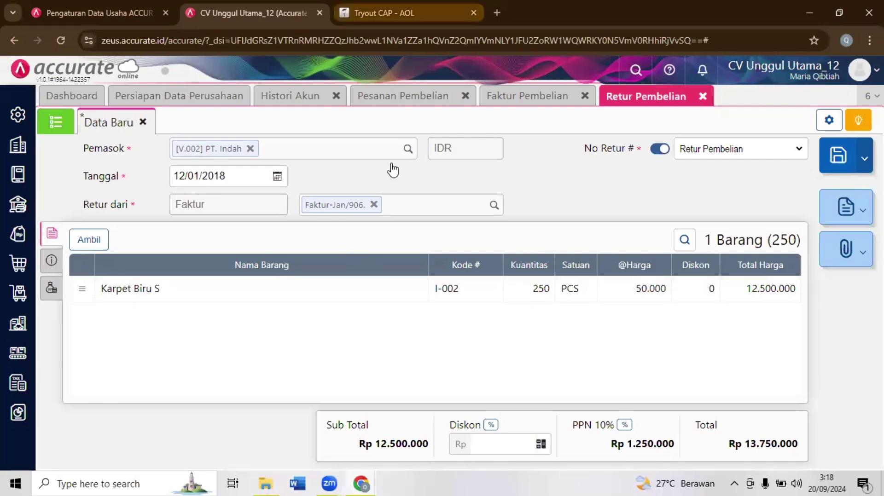
{"action": "key", "text": "ctrl+Tab"}
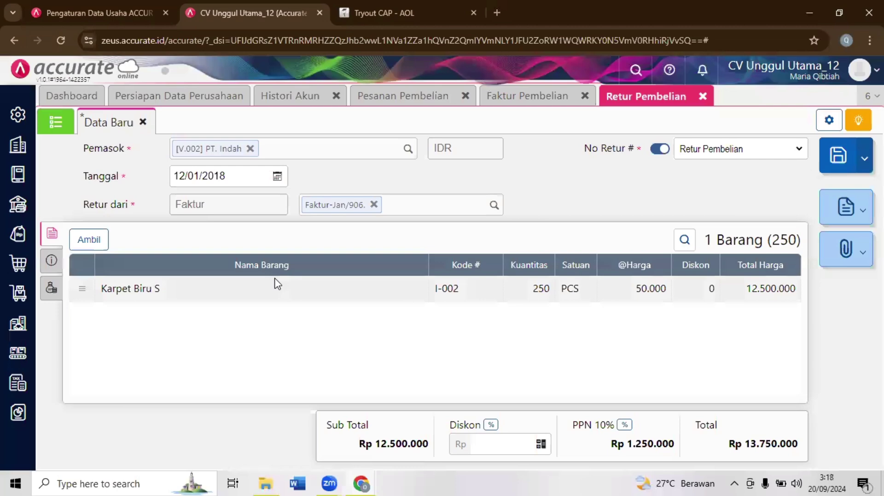
{"action": "left_click", "coordinate": [274, 284]}
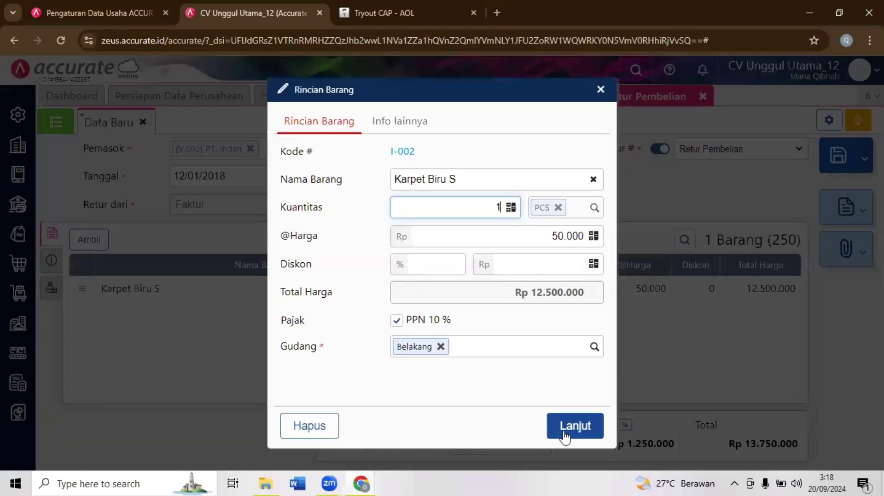
{"action": "left_click", "coordinate": [565, 425]}
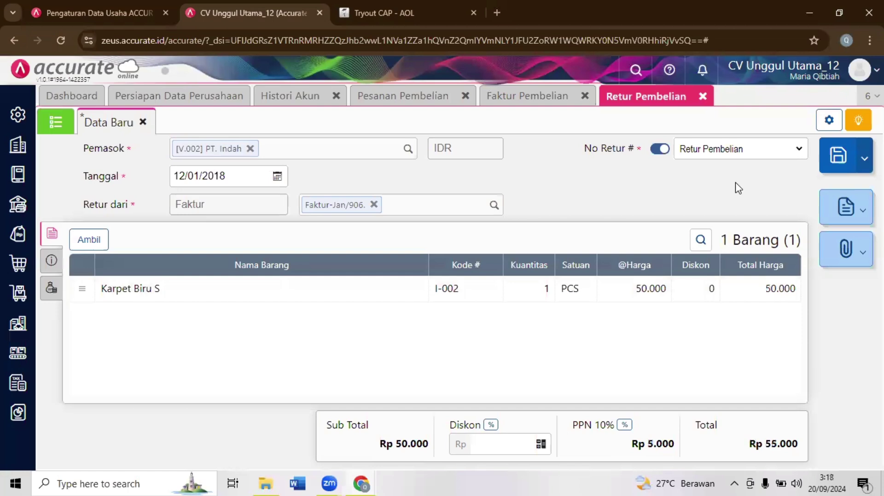
{"action": "left_click", "coordinate": [837, 157]}
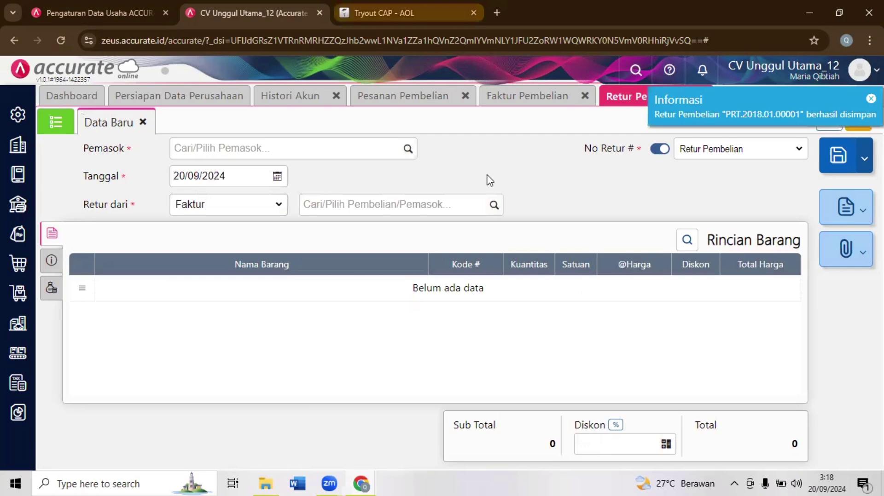
- Reread quiz question 12 and switch the account history (Histori Akun) in Accurate Online to Hutang Usaha IDR
{"action": "key", "text": "ctrl+Tab"}
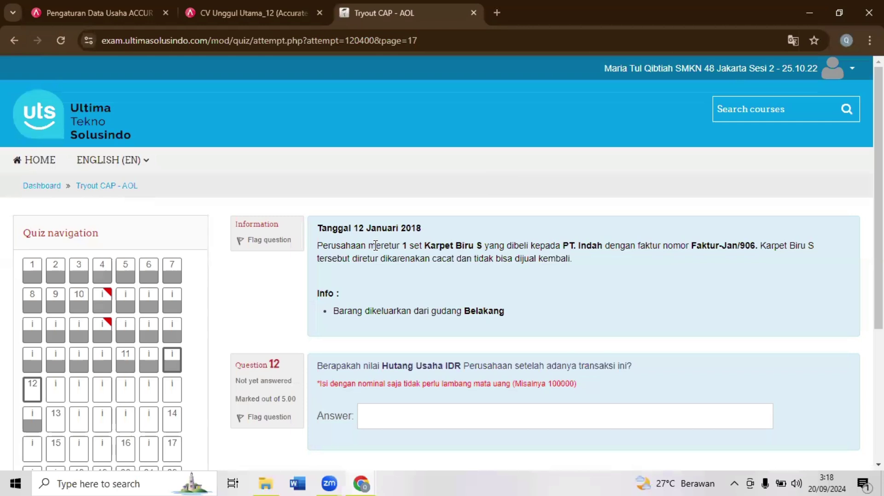
{"action": "key", "text": "ctrl+shift+Tab"}
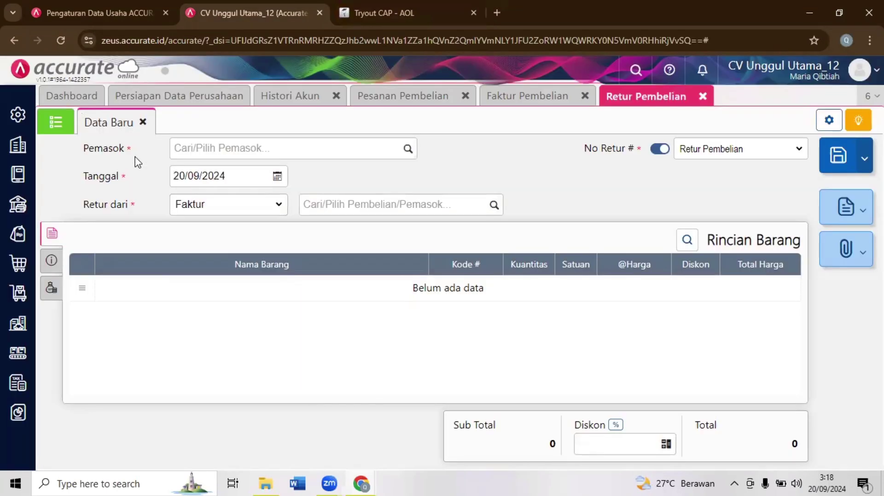
{"action": "left_click", "coordinate": [291, 106]}
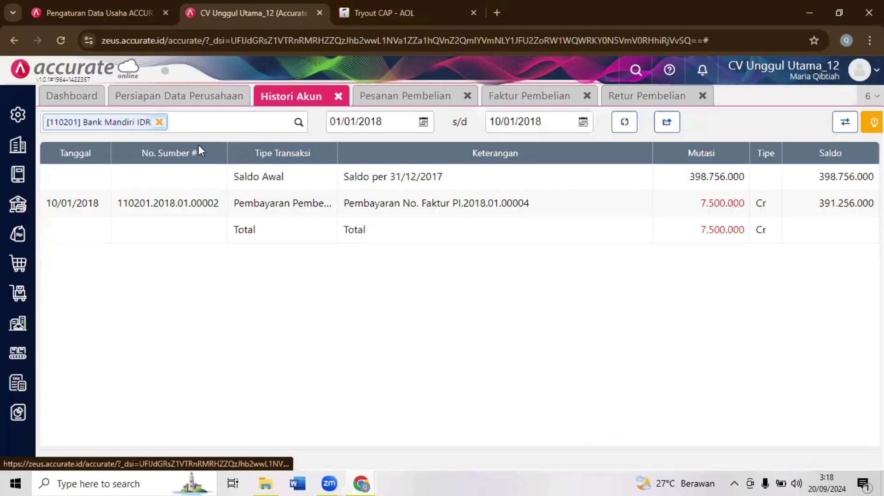
{"action": "left_click", "coordinate": [159, 122]}
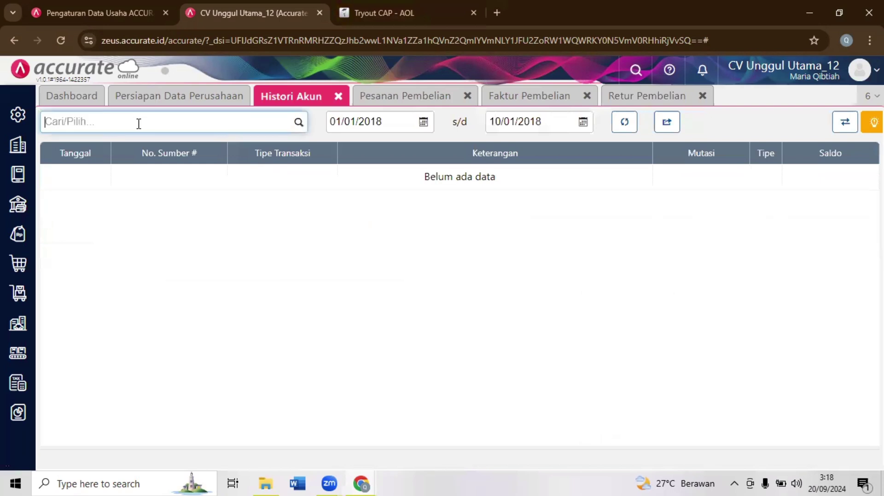
{"action": "type", "text": "huta"}
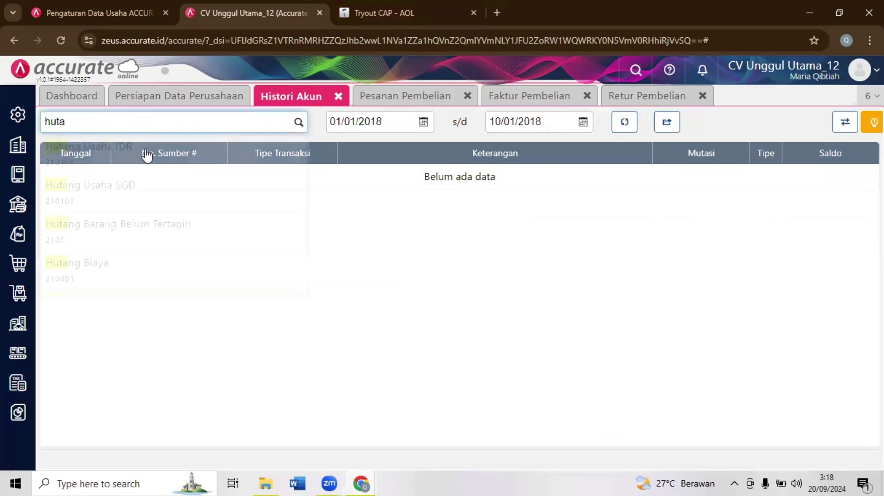
{"action": "left_click", "coordinate": [147, 155]}
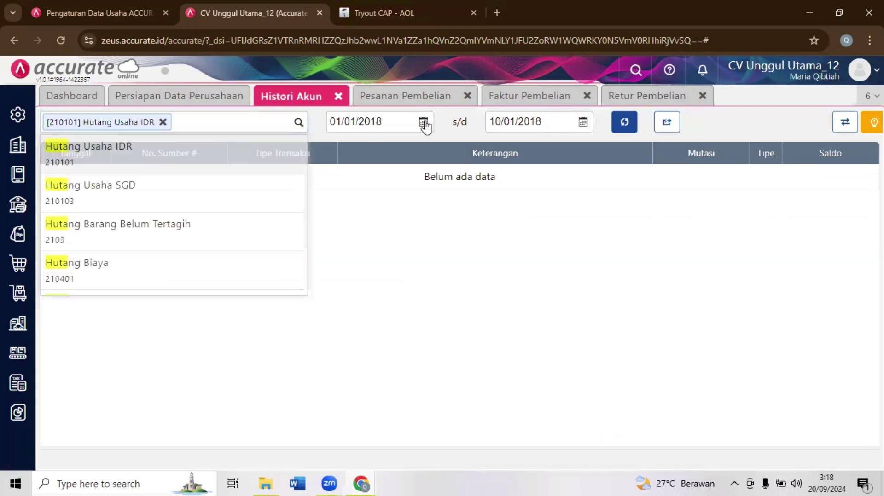
- Set the account history's end date to 12/01/2018 and refresh it to read the Hutang Usaha IDR balance
{"action": "left_click", "coordinate": [499, 123]}
{"action": "left_click", "coordinate": [500, 123]}
{"action": "key", "text": "BackSpace"}
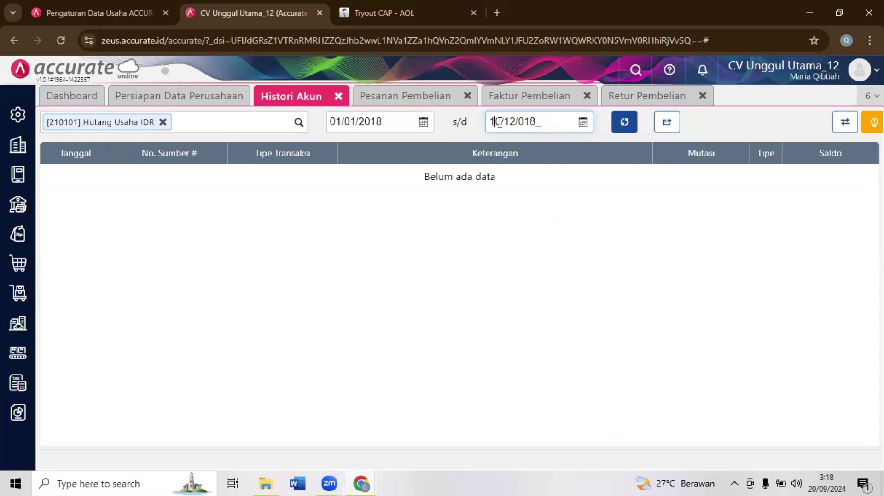
{"action": "type", "text": "201"}
{"action": "left_click", "coordinate": [635, 123]}
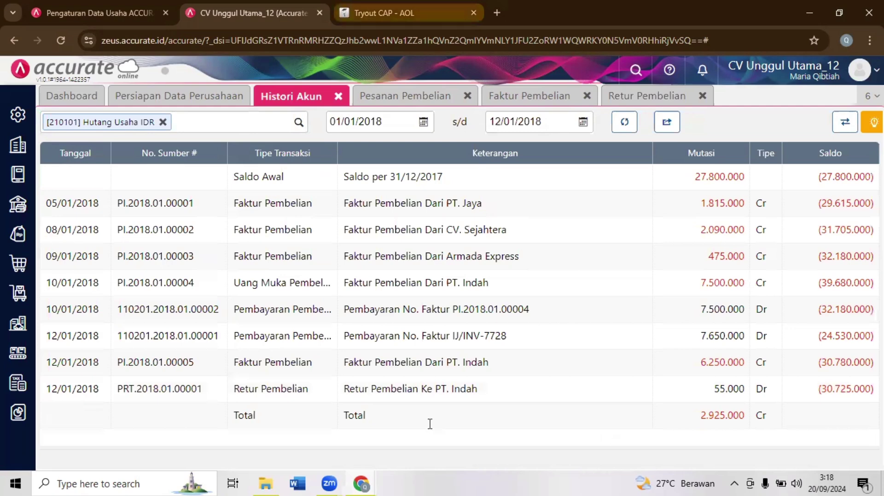
- Answer quiz question 12 with 30725000 and advance to the quiz's next page
{"action": "key", "text": "ctrl+Tab"}
{"action": "type", "text": "3"}
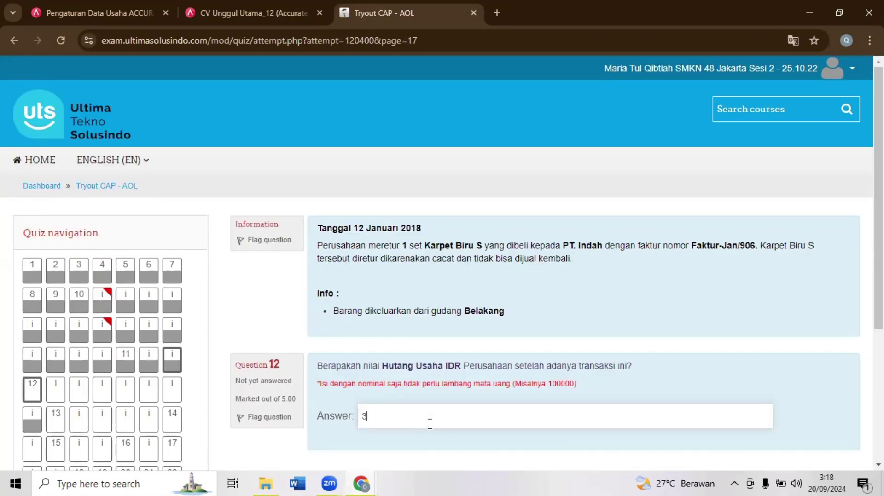
{"action": "type", "text": "0725000"}
{"action": "scroll", "coordinate": [844, 404], "scroll_direction": "down", "scroll_amount": 2}
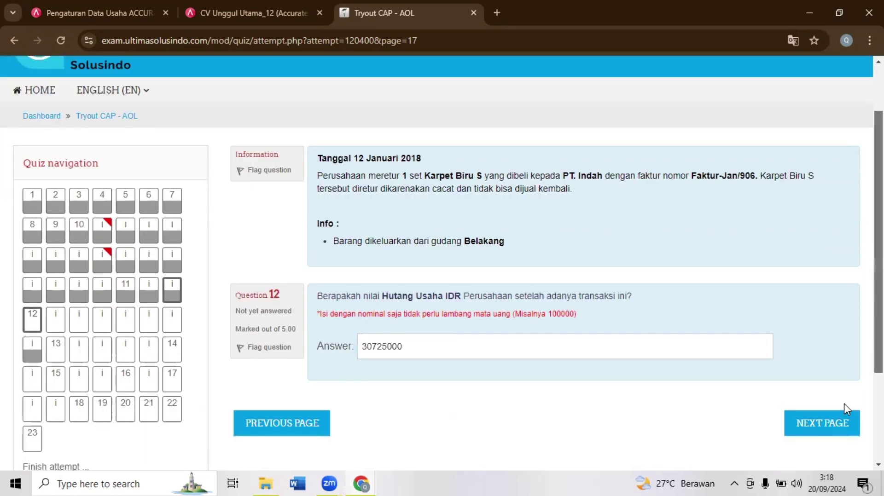
{"action": "left_click", "coordinate": [815, 431]}
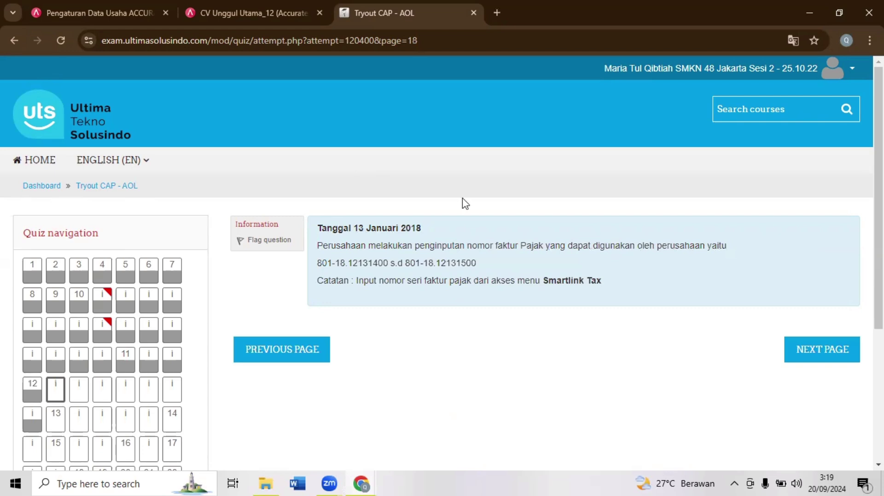
- Open a new tax invoice numbering form (Penomoran Faktur Pajak) from SmartLink Tax in Accurate Online
{"action": "key", "text": "ctrl+shift+Tab"}
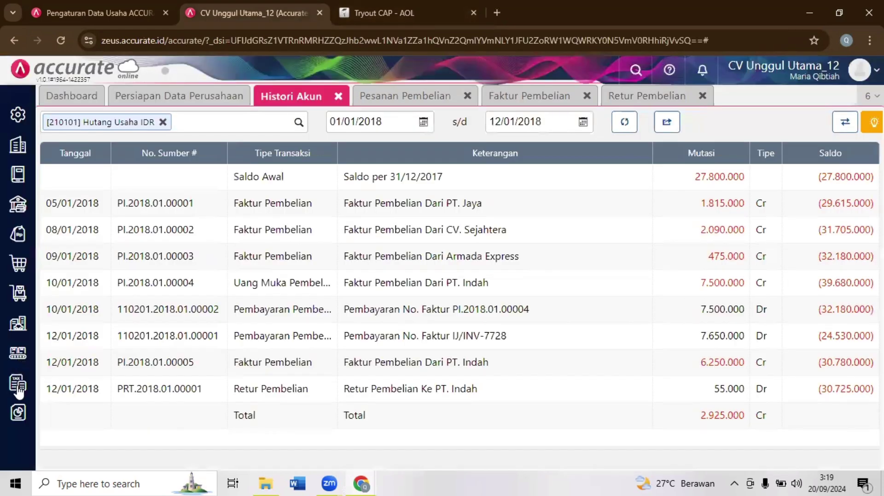
{"action": "left_click", "coordinate": [19, 391]}
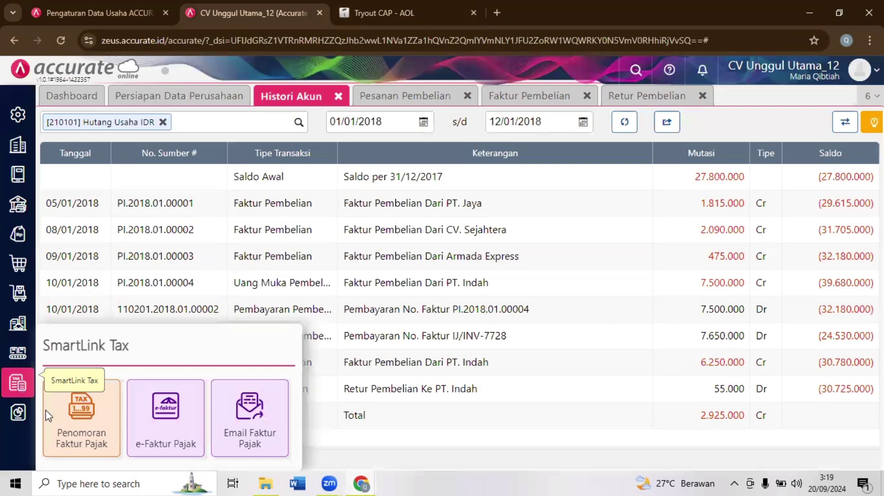
{"action": "left_click", "coordinate": [46, 411]}
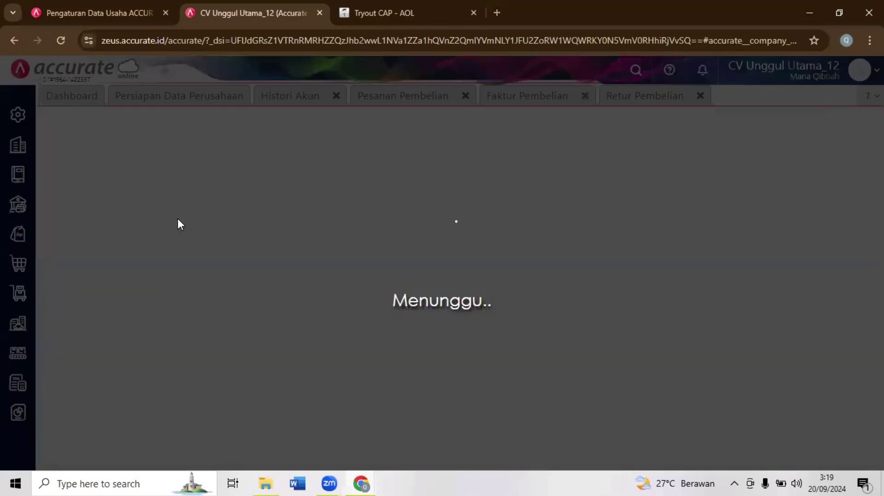
- Copy the first tax invoice number from the quiz and enter 801-18.12131400 as the starting number (Dari Nomor)
{"action": "key", "text": "ctrl+Tab"}
{"action": "left_click_drag", "start_coordinate": [319, 262], "coordinate": [388, 264]}
{"action": "key", "text": "ctrl+c"}
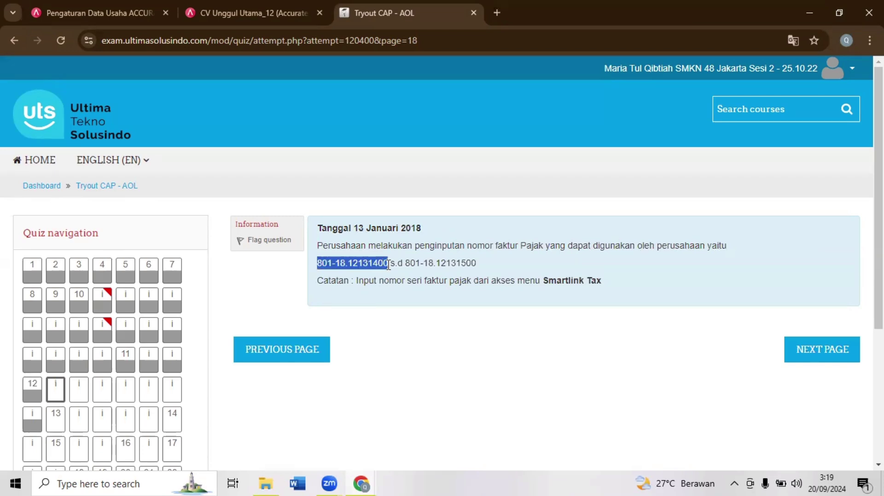
{"action": "key", "text": "ctrl+shift+Tab"}
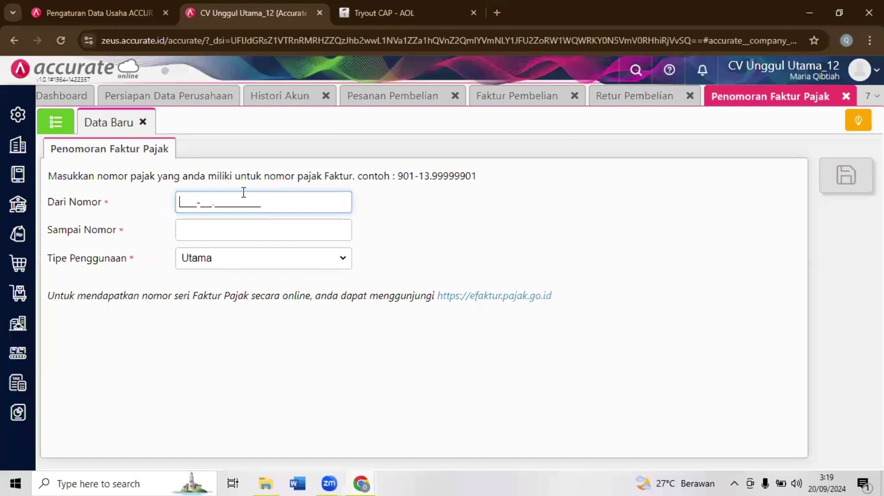
{"action": "key", "text": "ctrl+v"}
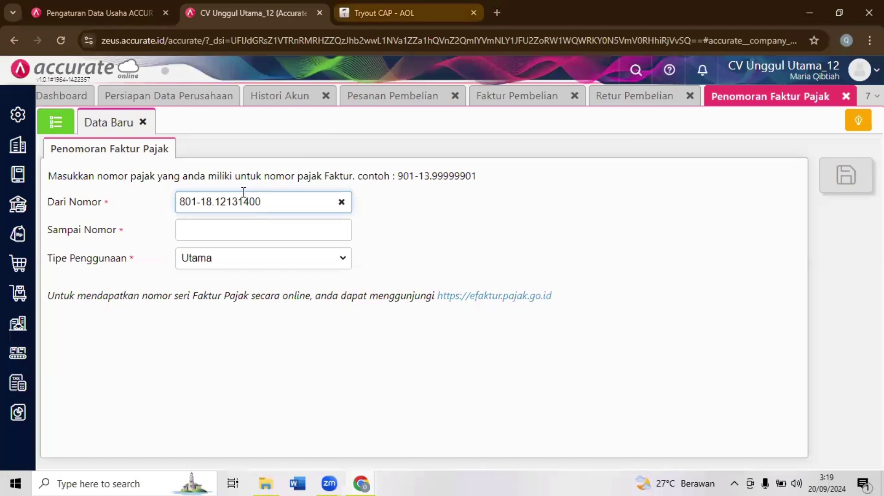
- Copy the quiz's last tax invoice number, enter 801-18.12131500 as the ending number (Sampai Nomor), and save the numbering range
{"action": "key", "text": "ctrl+Tab"}
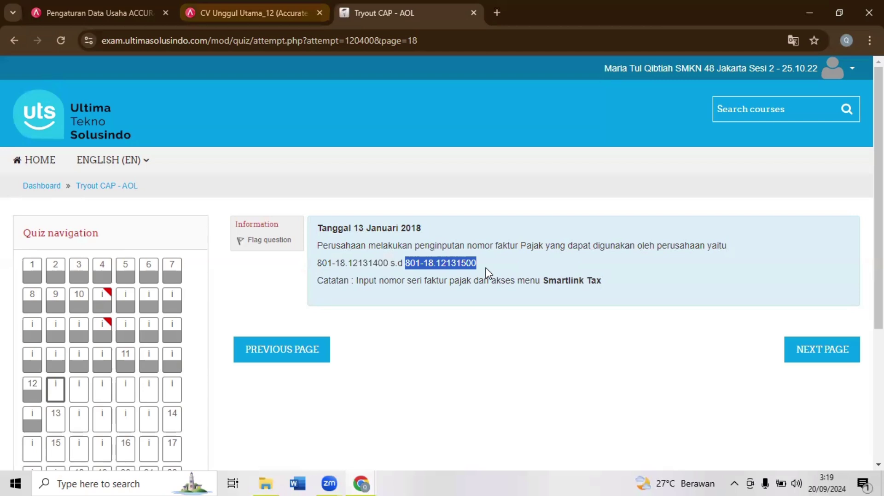
{"action": "key", "text": "ctrl+shift+Tab"}
{"action": "left_click", "coordinate": [218, 229]}
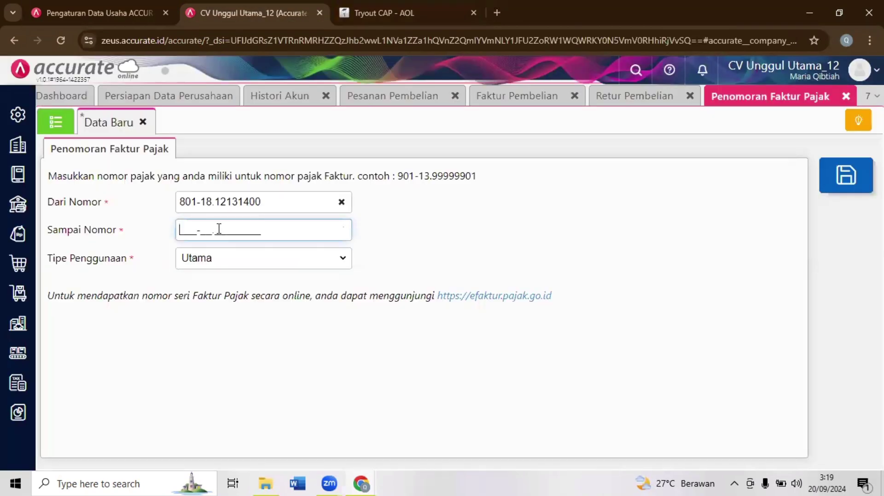
{"action": "type", "text": "801-18.12131500"}
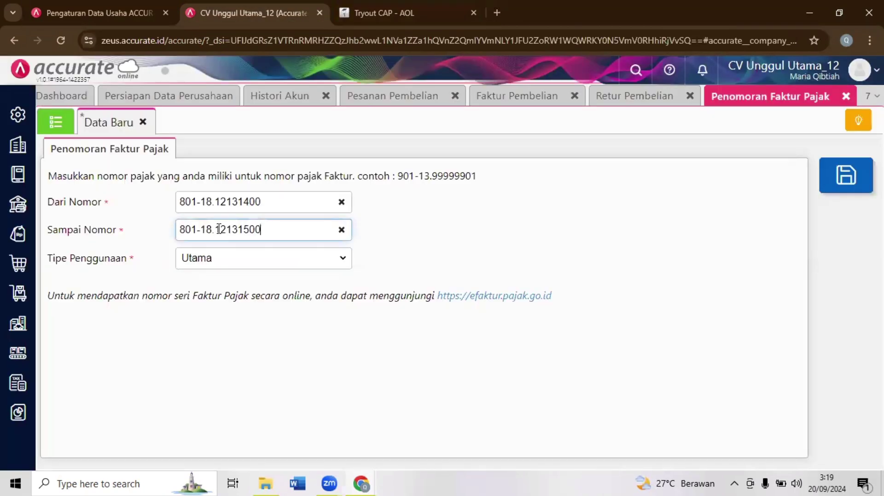
{"action": "left_click", "coordinate": [861, 183]}
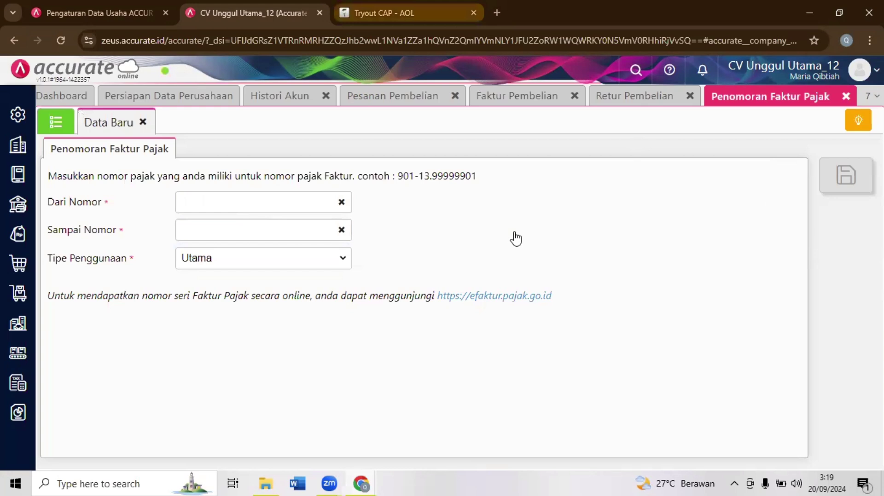
- Advance the quiz to the 13 January sales quotation page and open a new sales quotation (Penawaran Penjualan) in Accurate Online
{"action": "key", "text": "ctrl+Tab"}
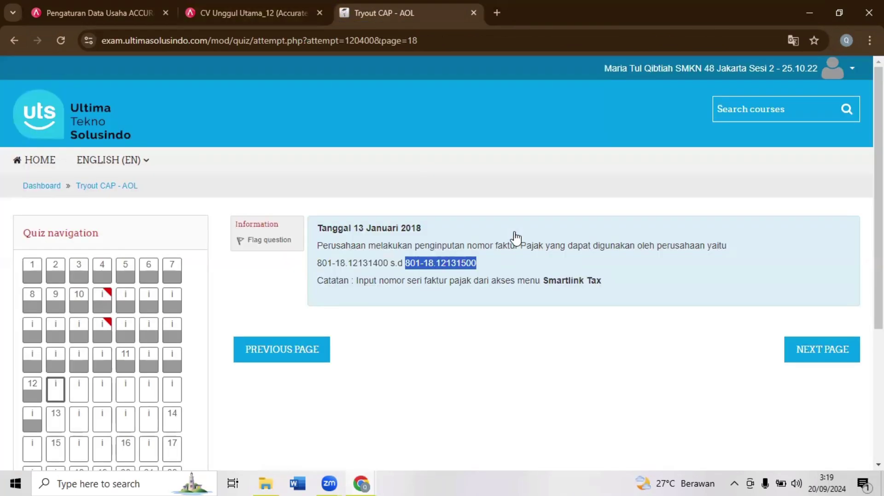
{"action": "left_click", "coordinate": [827, 364]}
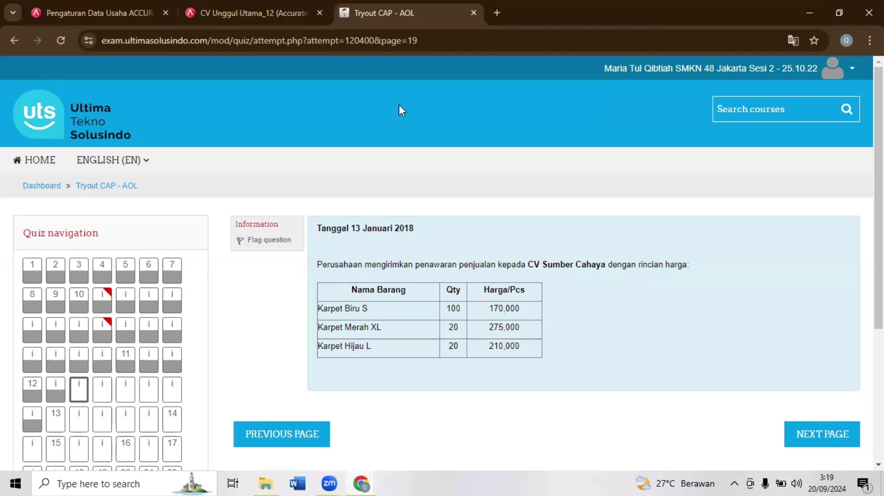
{"action": "key", "text": "ctrl+shift+Tab"}
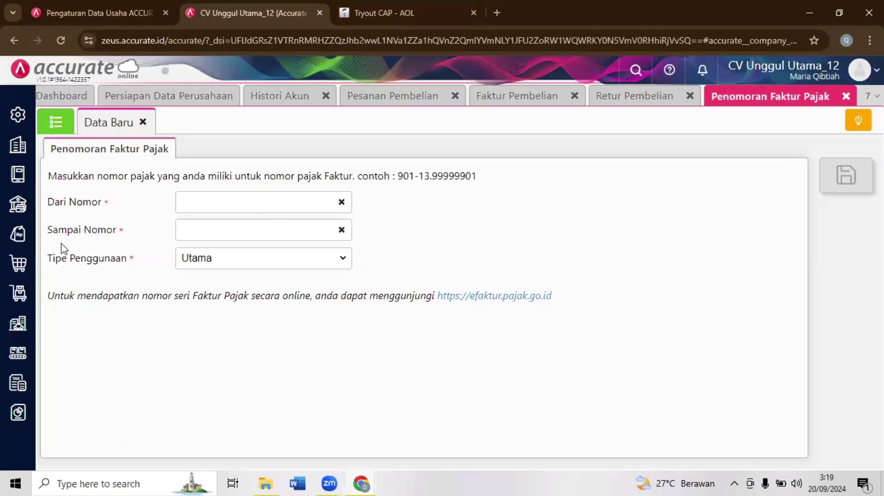
{"action": "left_click", "coordinate": [17, 236]}
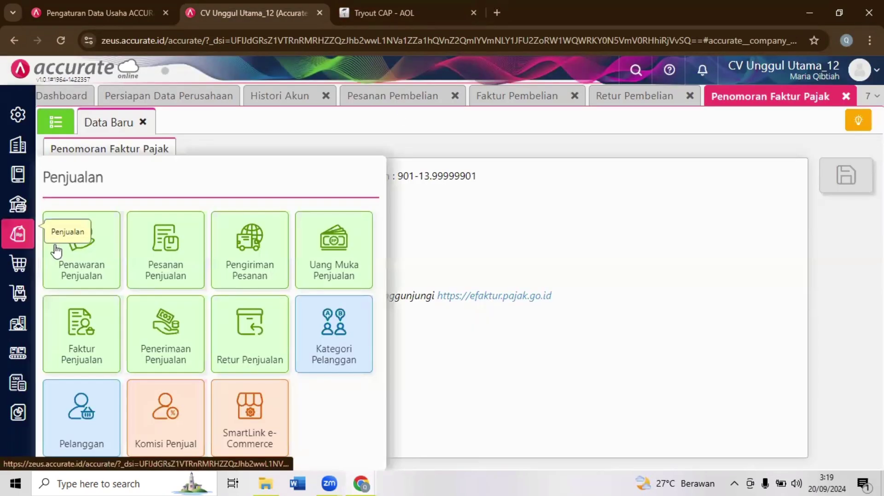
{"action": "left_click", "coordinate": [55, 250]}
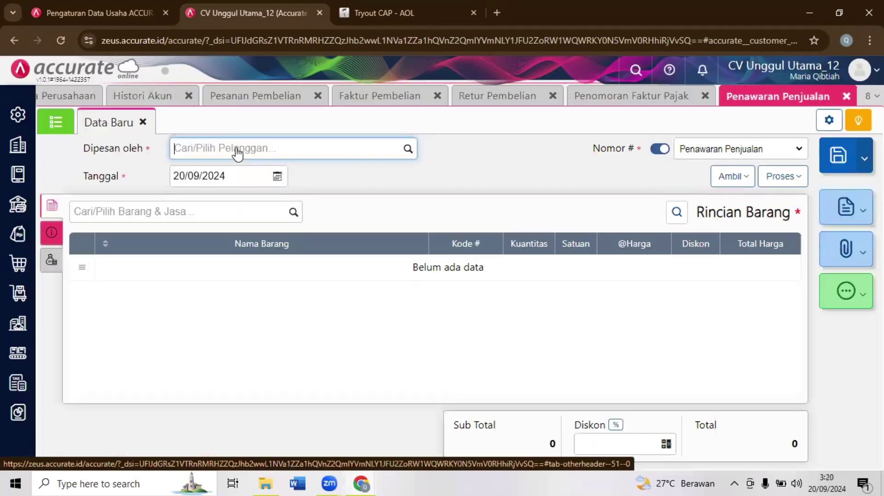
- Set the sales quotation's customer to CV Sumber Cahaya and its date to 13/01/2018
{"action": "type", "text": "s"}
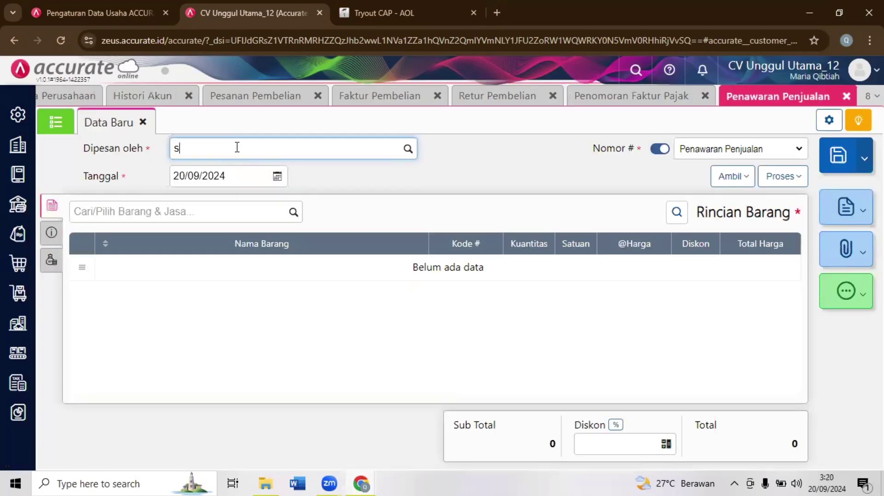
{"action": "type", "text": "umb"}
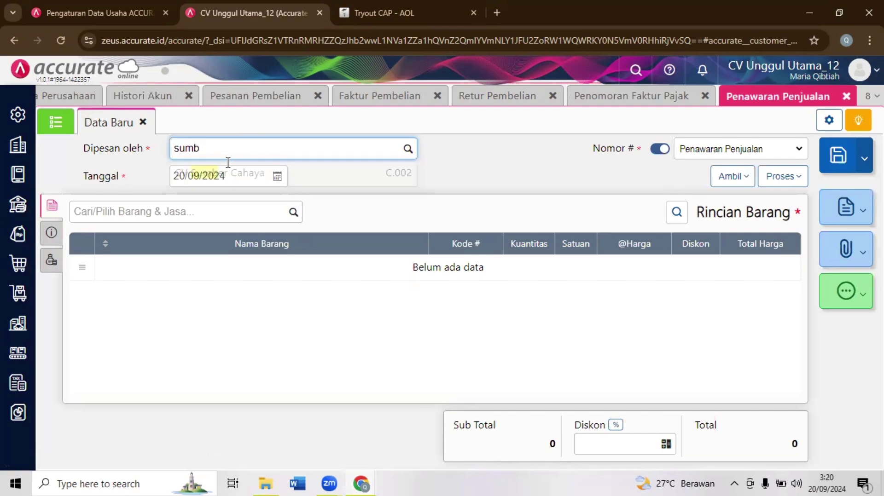
{"action": "left_click", "coordinate": [218, 177]}
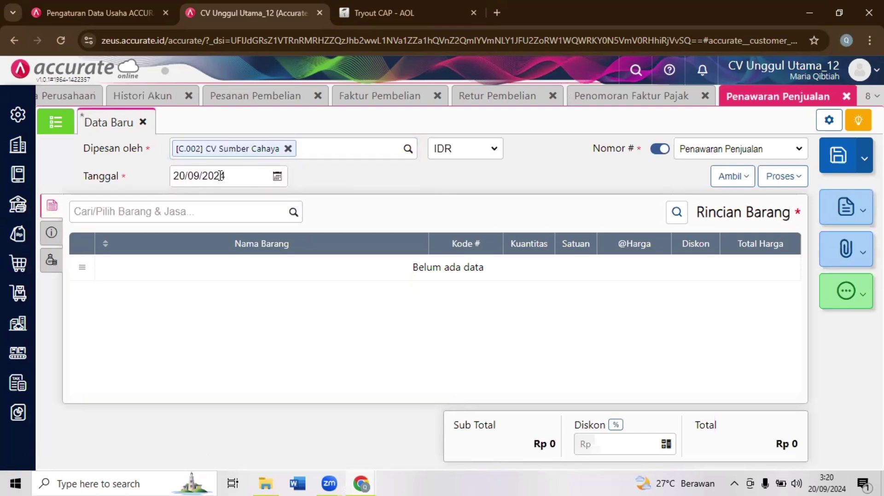
{"action": "key", "text": "ctrl+Tab"}
{"action": "key", "text": "ctrl+shift+Tab"}
{"action": "left_click", "coordinate": [231, 178]}
{"action": "type", "text": "13/"}
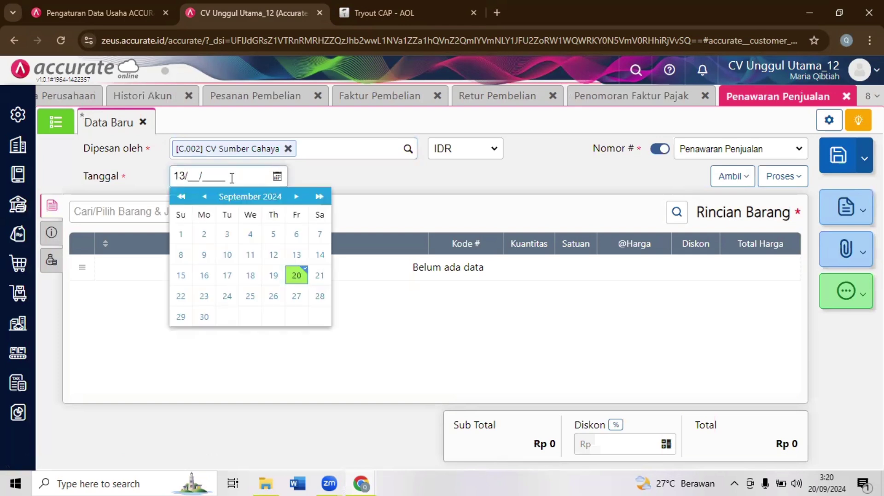
{"action": "type", "text": "01/2018"}
{"action": "left_click", "coordinate": [309, 186]}
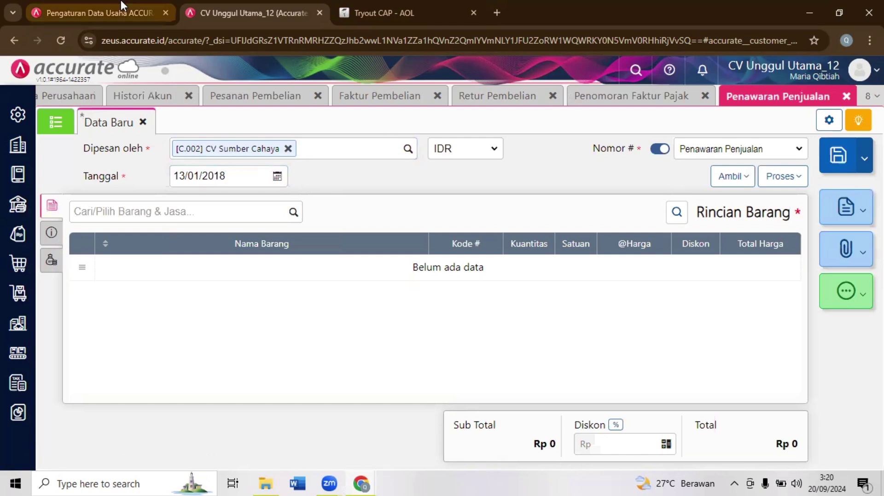
- Check the quiz's item list and add Karpet Biru S to the quotation with a quantity of 100
{"action": "key", "text": "ctrl+Tab"}
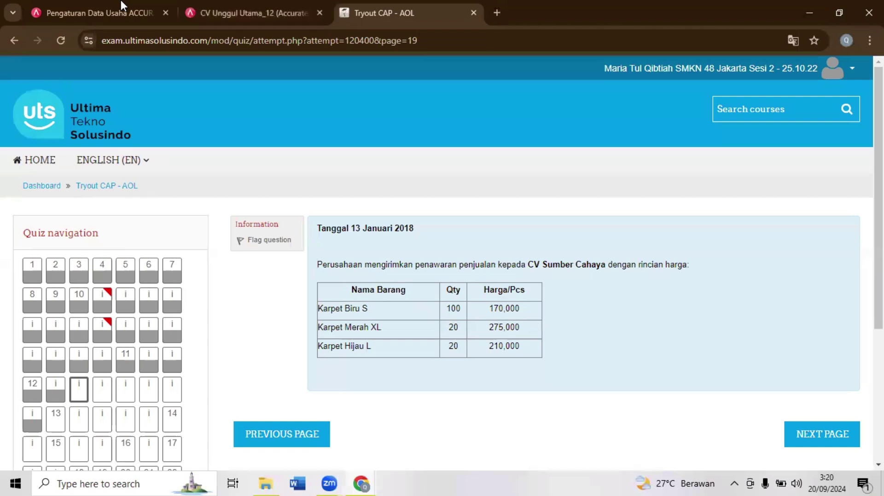
{"action": "key", "text": "ctrl+shift+Tab"}
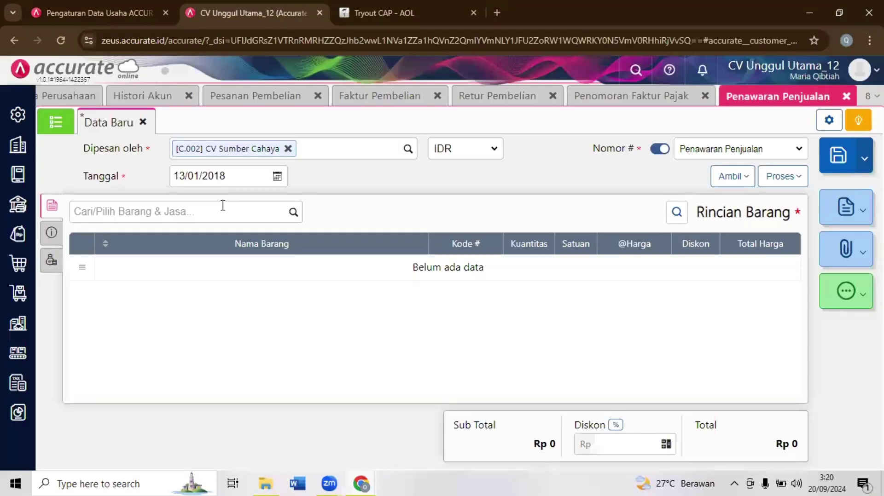
{"action": "left_click", "coordinate": [223, 206]}
{"action": "type", "text": "s"}
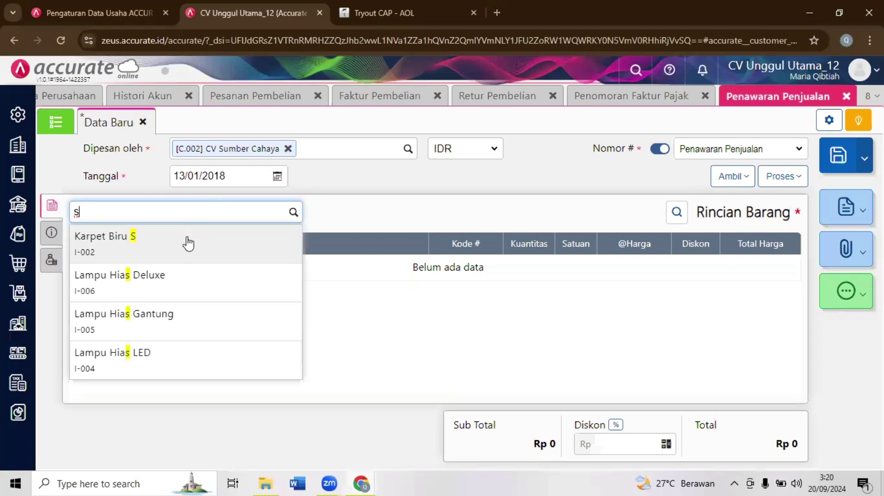
{"action": "left_click", "coordinate": [188, 243]}
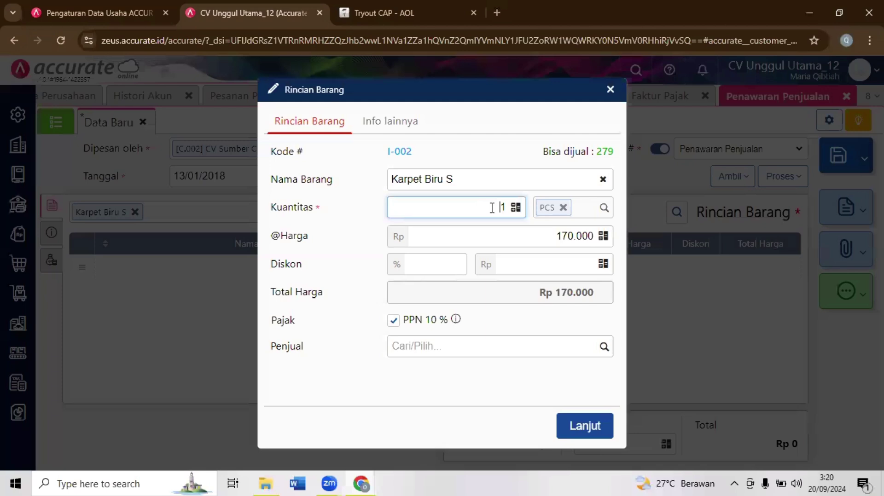
{"action": "type", "text": "100"}
{"action": "left_click", "coordinate": [588, 428]}
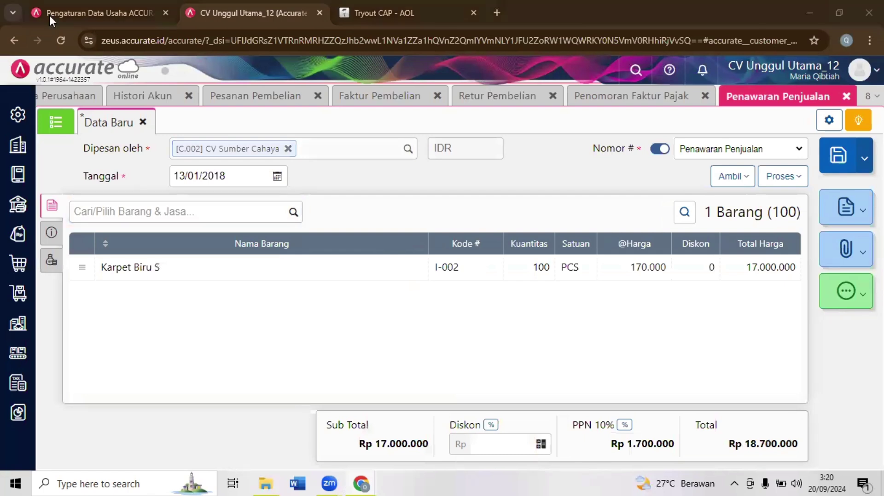
- Add Karpet Merah XL to the sales quotation with a quantity of 20, as listed in the quiz
{"action": "key", "text": "ctrl+Tab"}
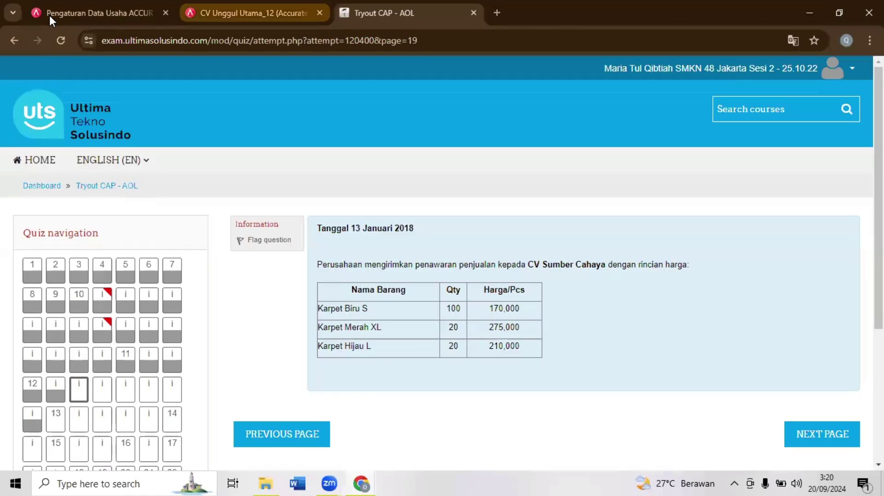
{"action": "key", "text": "ctrl+shift+Tab"}
{"action": "left_click", "coordinate": [157, 212]}
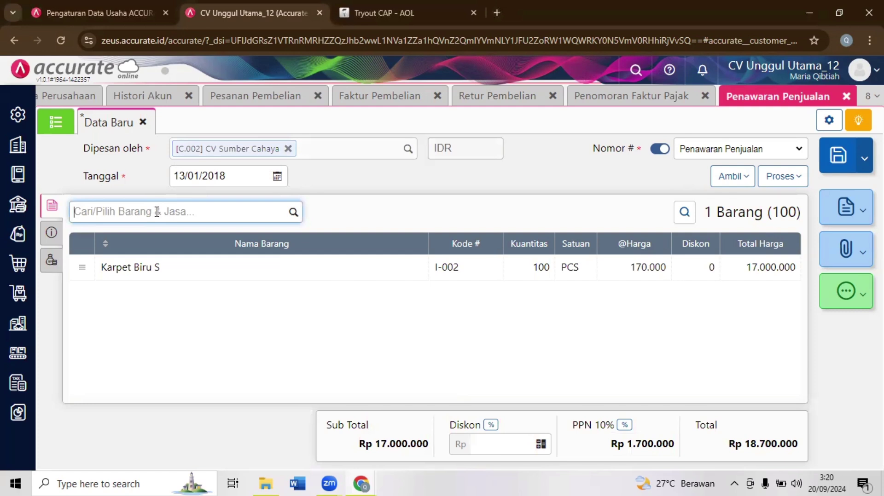
{"action": "type", "text": "xl"}
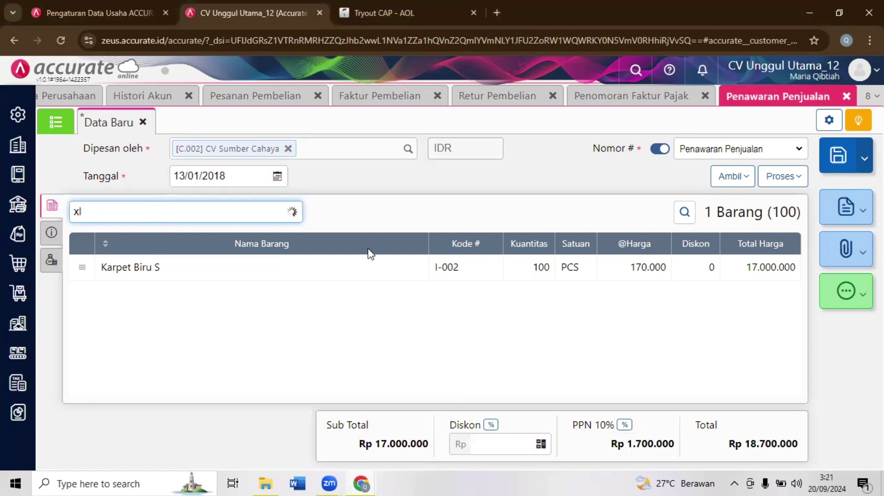
{"action": "key", "text": "Return"}
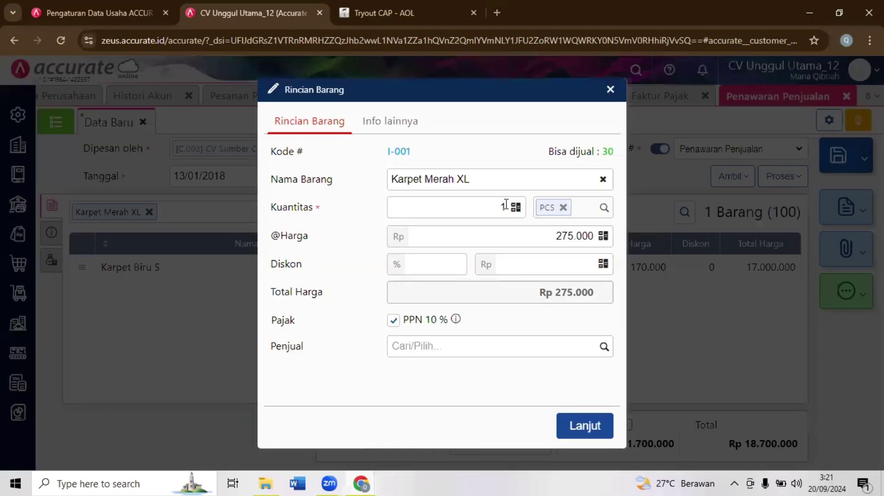
{"action": "left_click", "coordinate": [505, 205]}
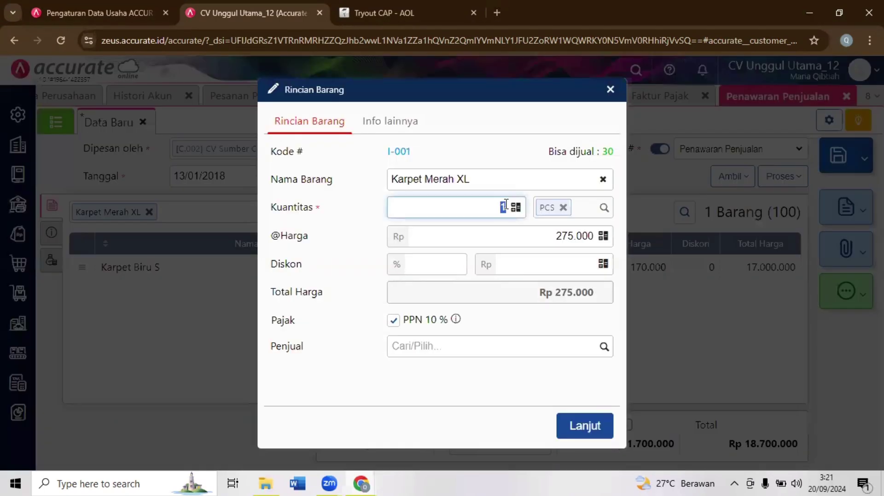
{"action": "type", "text": "20"}
{"action": "left_click", "coordinate": [592, 436]}
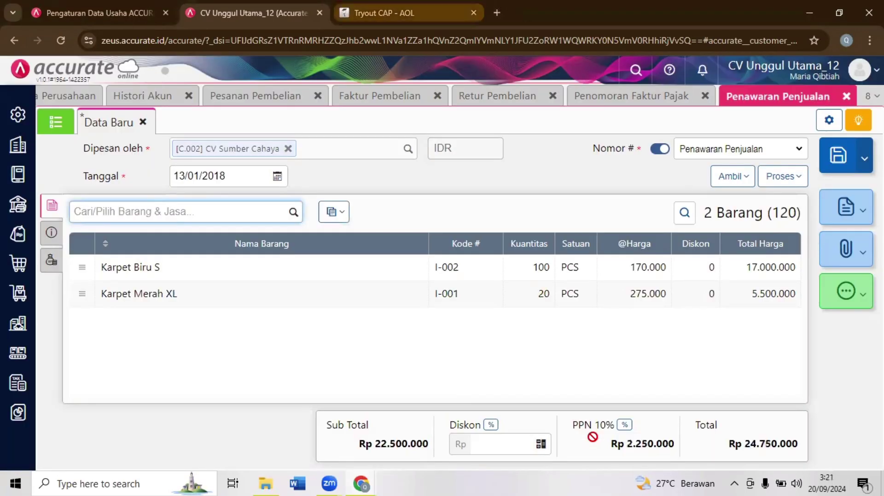
- Add Karpet Hijau L to the sales quotation with a quantity of 20, as listed in the quiz
{"action": "left_click", "coordinate": [384, 12]}
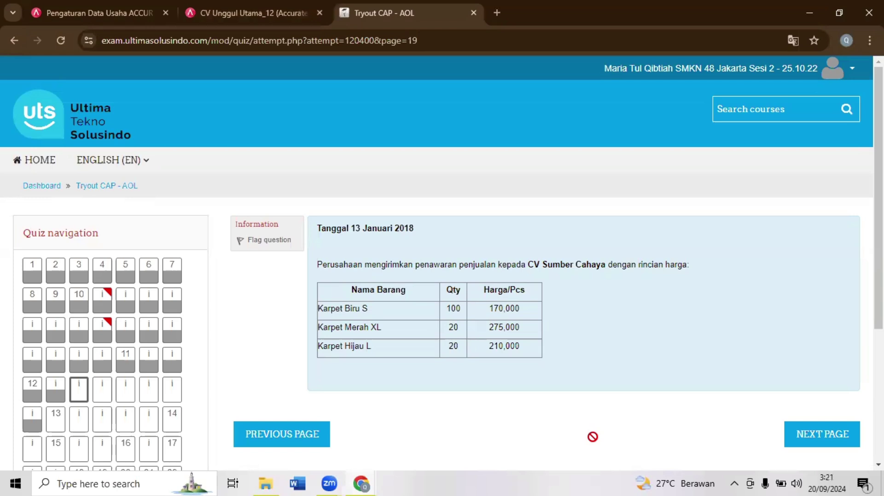
{"action": "left_click", "coordinate": [253, 13]}
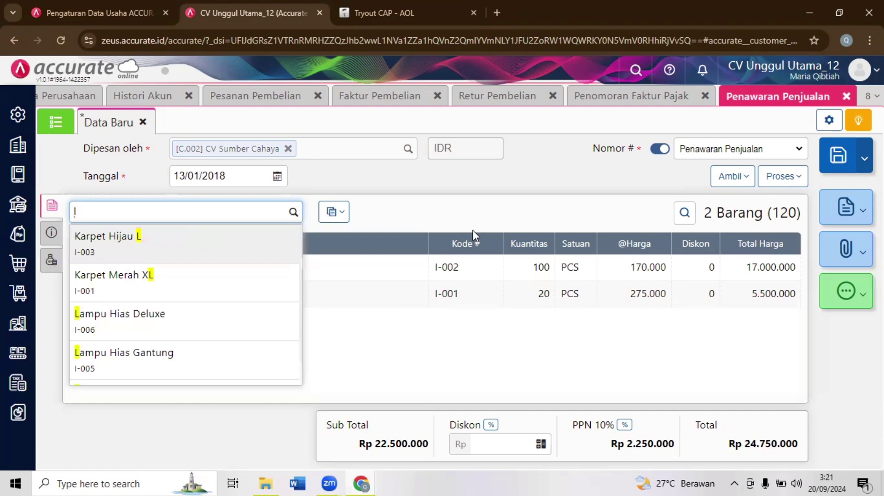
{"action": "key", "text": "Return"}
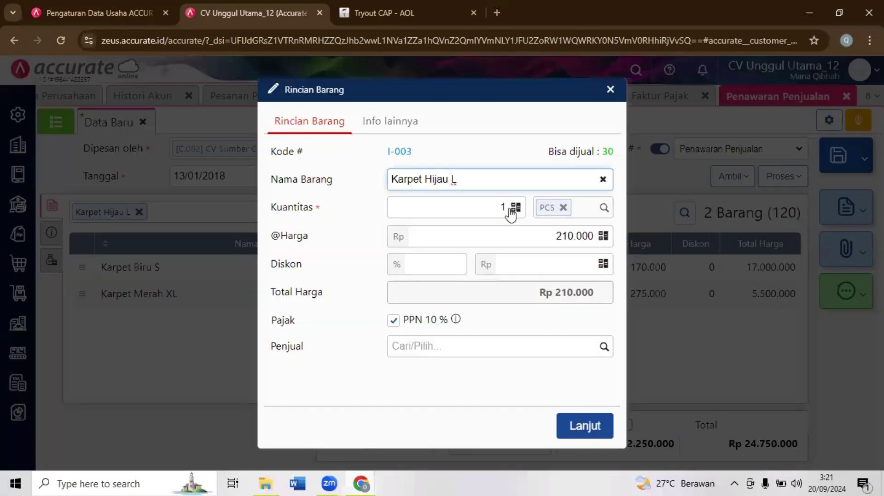
{"action": "left_click", "coordinate": [508, 208]}
{"action": "type", "text": "20"}
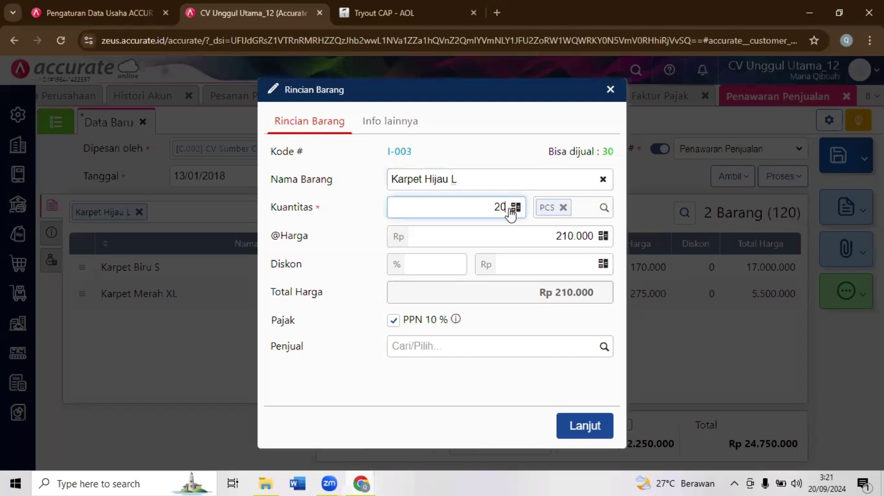
{"action": "left_click", "coordinate": [584, 427]}
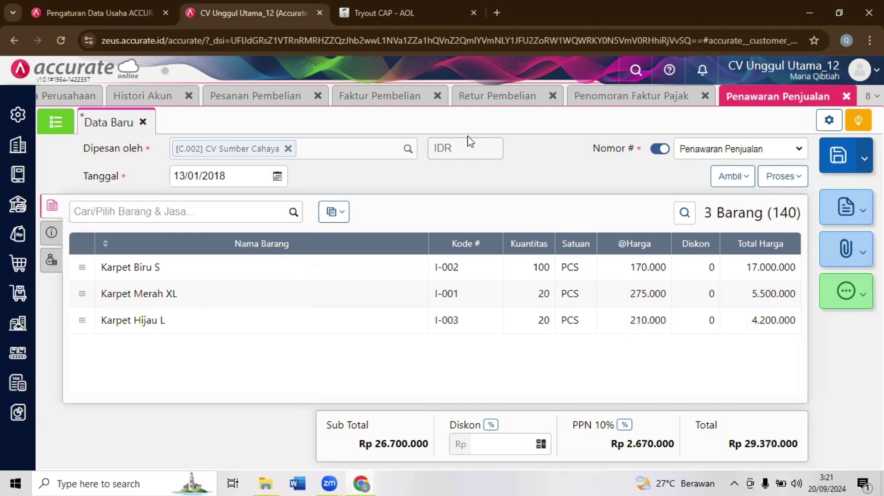
- Compare the quotation's items, quantities and prices with the quiz and save the sales quotation
{"action": "key", "text": "ctrl+Tab"}
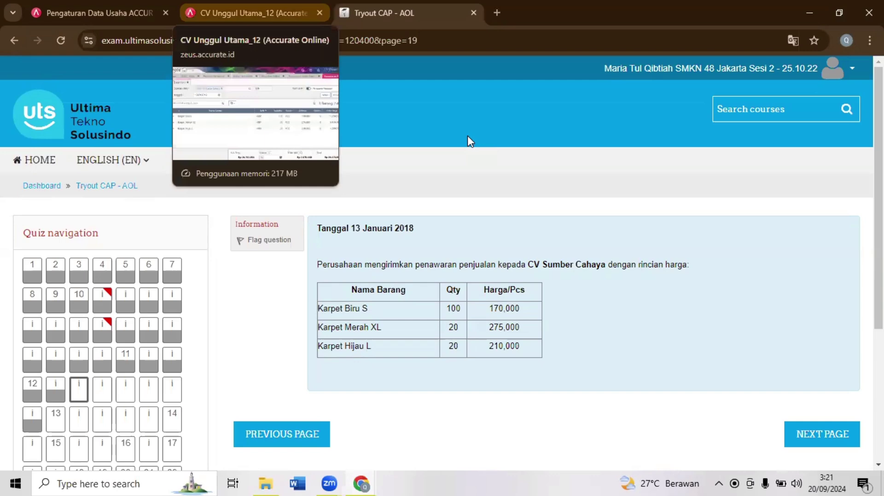
{"action": "key", "text": "ctrl+shift+Tab"}
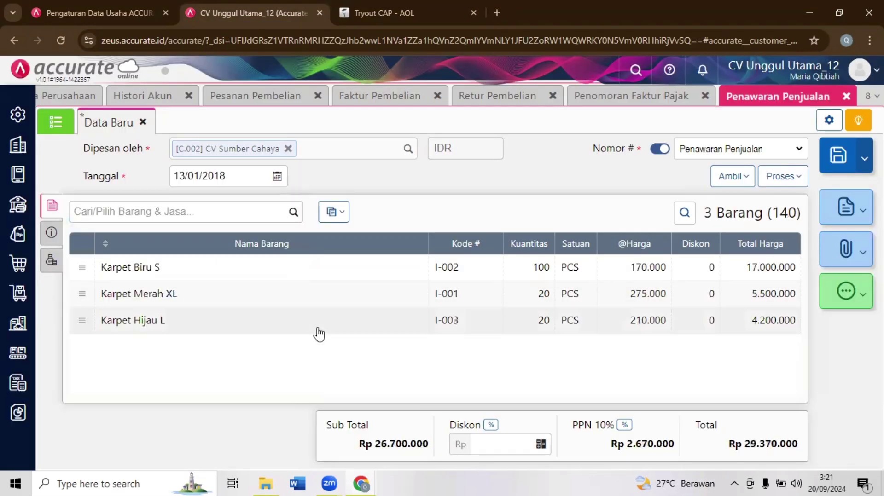
{"action": "key", "text": "ctrl+Tab"}
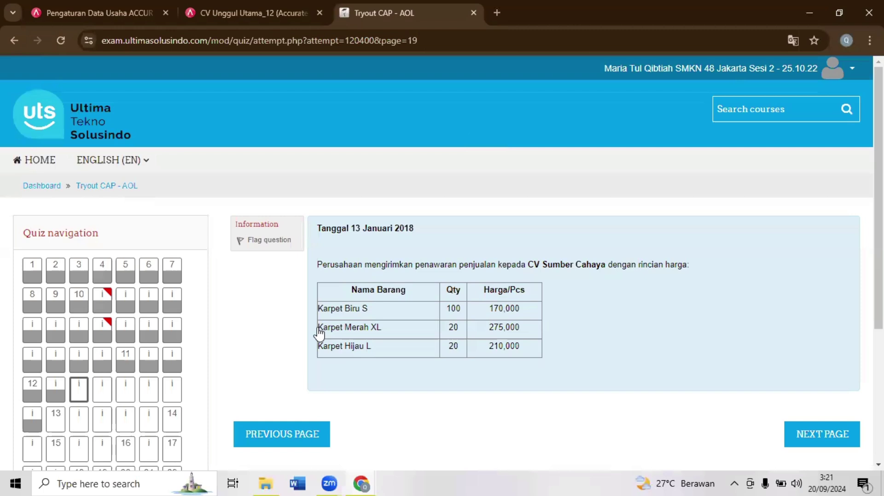
{"action": "key", "text": "ctrl+shift+Tab"}
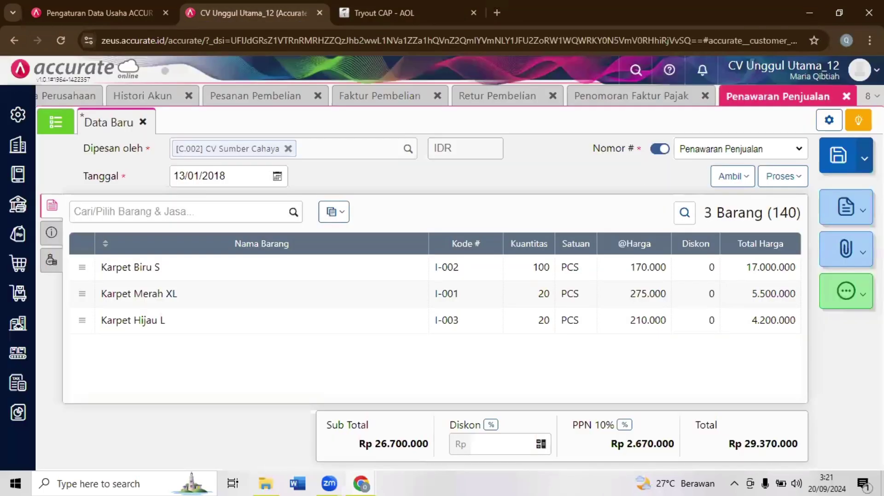
{"action": "left_click", "coordinate": [841, 166]}
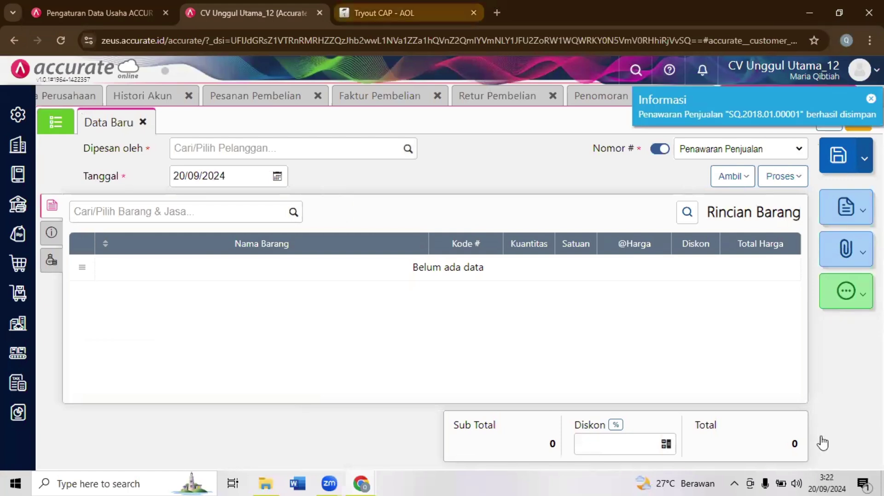
- Advance the quiz to the 15 January sales order from CV Sumber Cahaya and close the finished transaction forms in Accurate Online
{"action": "key", "text": "ctrl+Tab"}
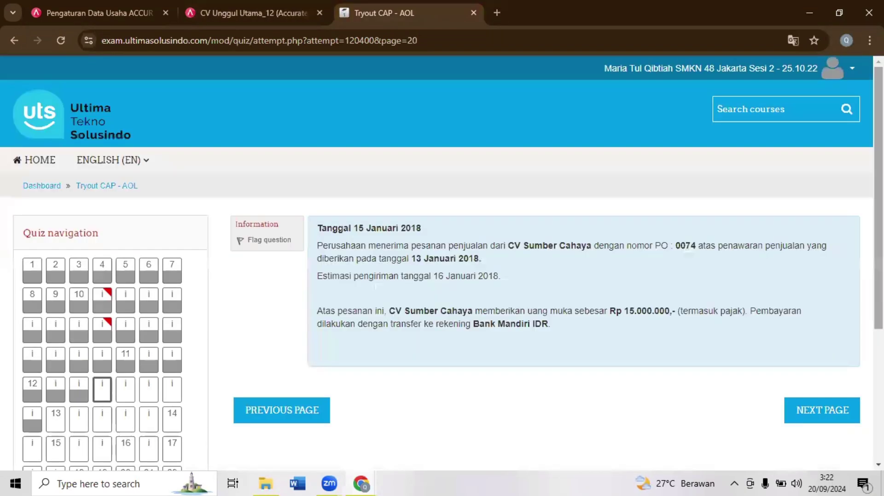
{"action": "scroll", "coordinate": [442, 262], "scroll_direction": "down", "scroll_amount": 2}
{"action": "scroll", "coordinate": [533, 174], "scroll_direction": "down", "scroll_amount": 1}
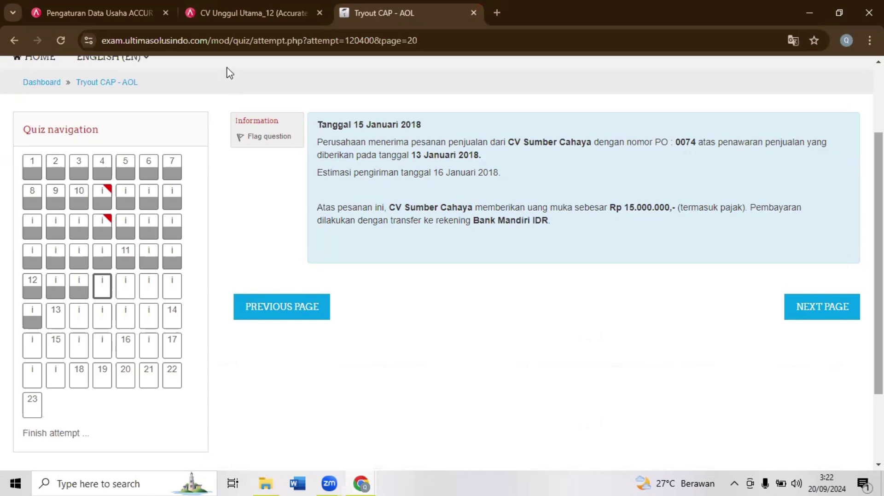
{"action": "key", "text": "ctrl+shift+Tab"}
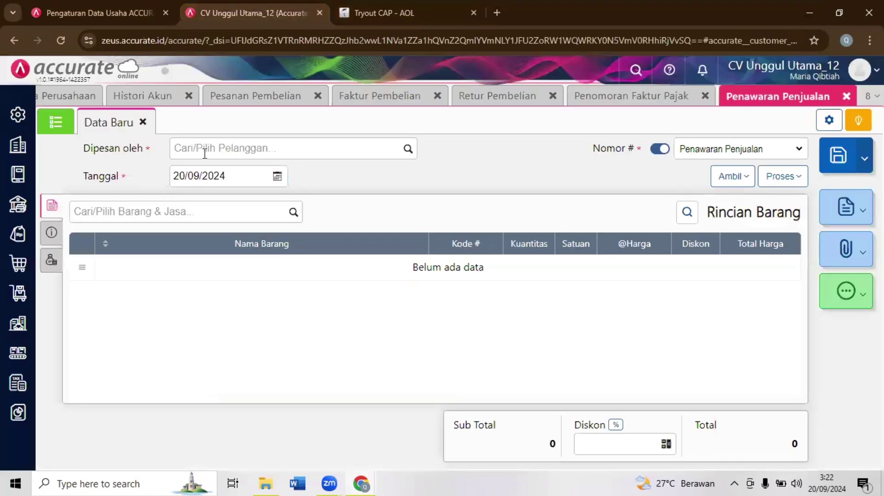
{"action": "left_click", "coordinate": [704, 97]}
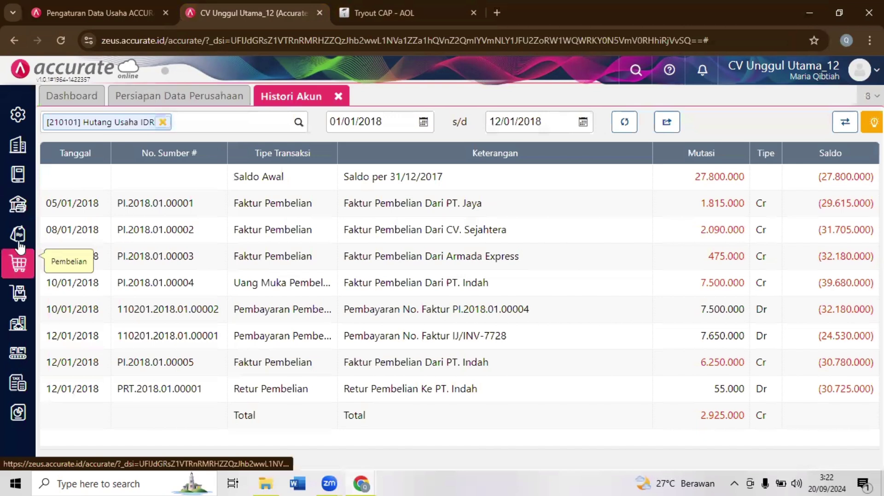
{"action": "left_click", "coordinate": [18, 240]}
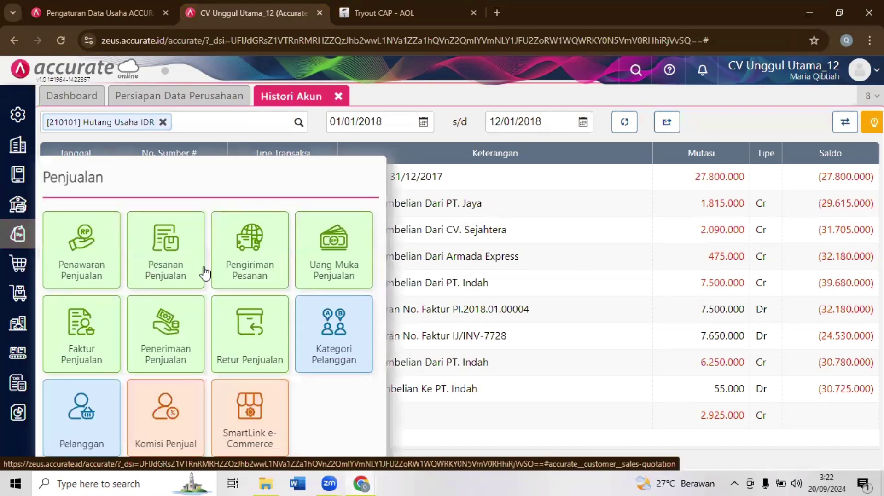
{"action": "left_click", "coordinate": [252, 272]}
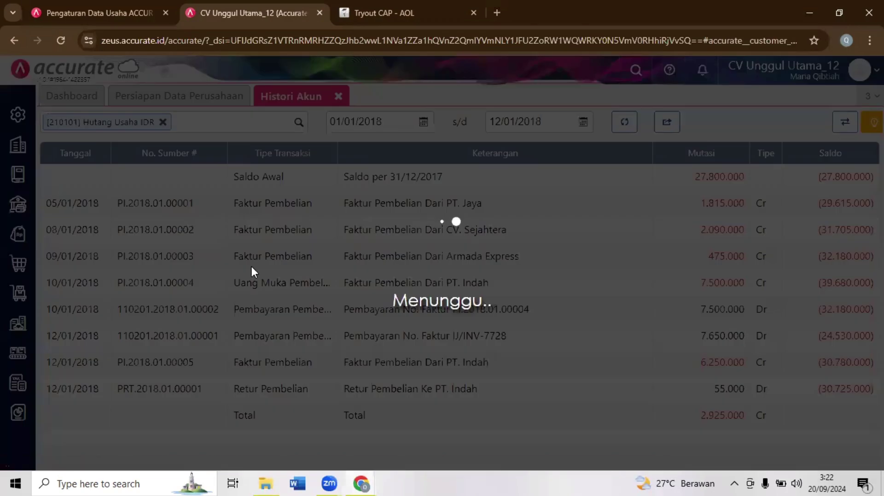
{"action": "key", "text": "ctrl+Tab"}
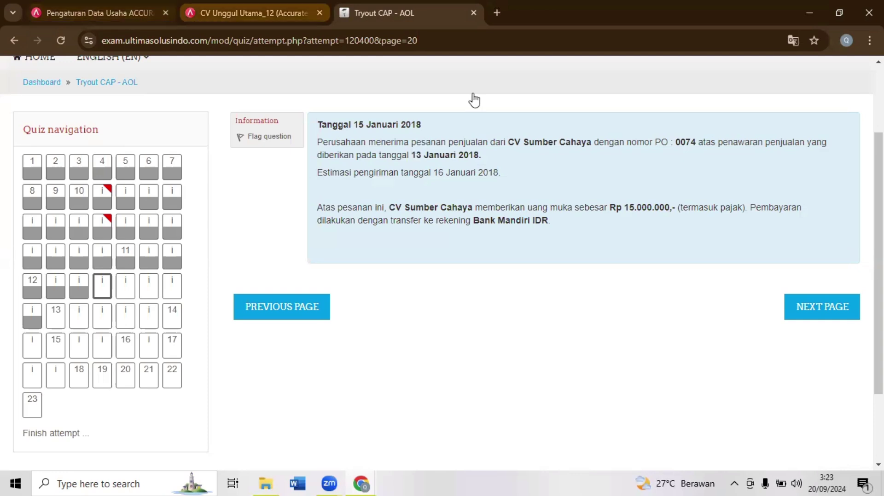
{"action": "key", "text": "ctrl+shift+Tab"}
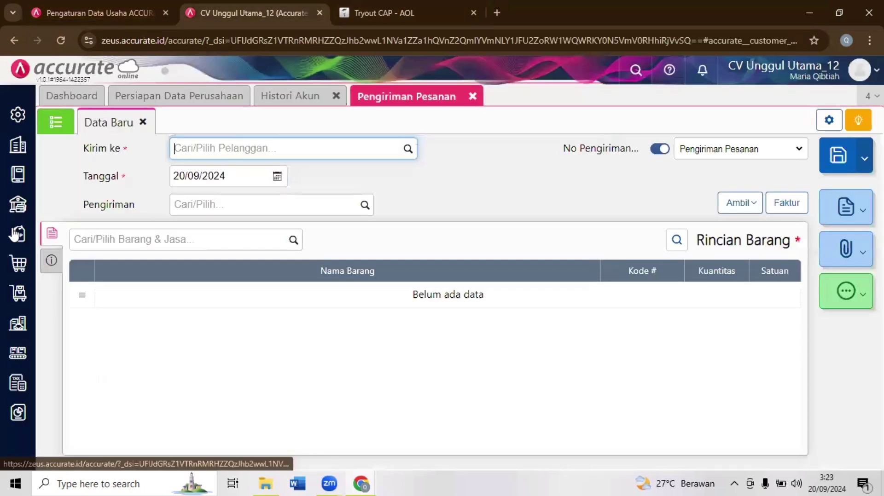
{"action": "key", "text": "alt+Left"}
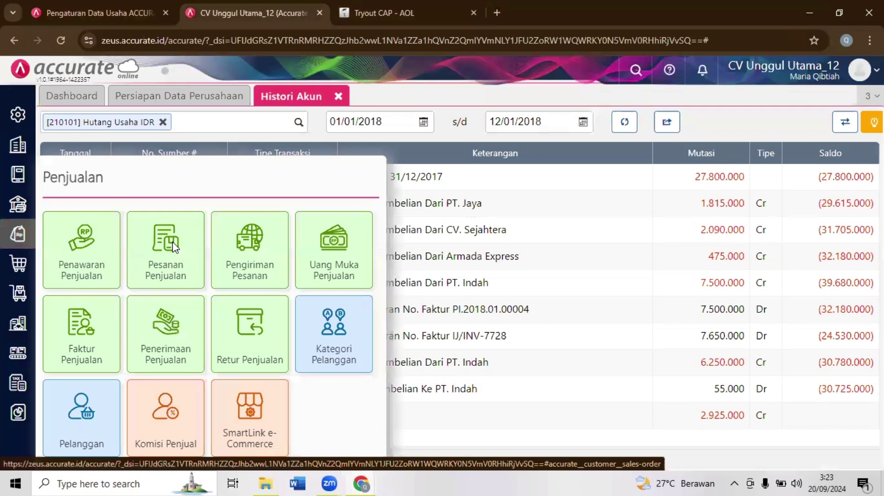
- Start a new sales order for CV Sumber Cahaya and copy the PO number from the quiz
{"action": "left_click", "coordinate": [174, 247]}
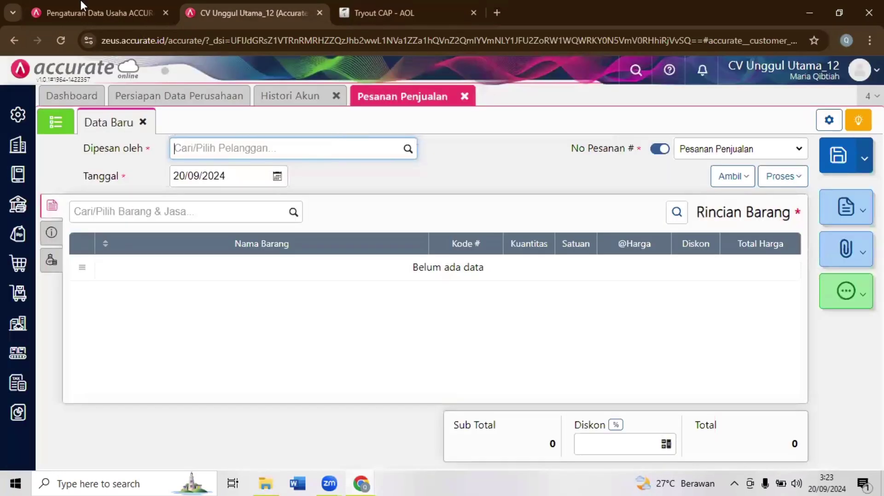
{"action": "key", "text": "ctrl+Tab"}
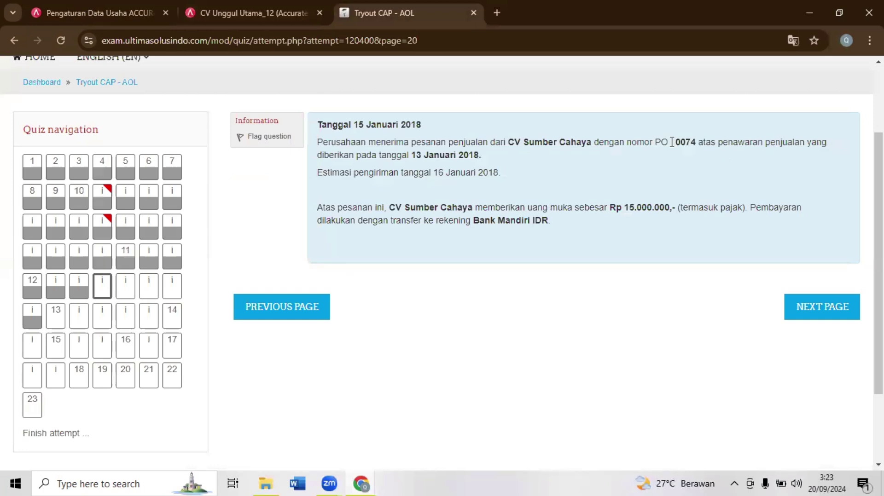
{"action": "double_click", "coordinate": [700, 143]}
{"action": "key", "text": "ctrl+c"}
{"action": "key", "text": "ctrl+shift+Tab"}
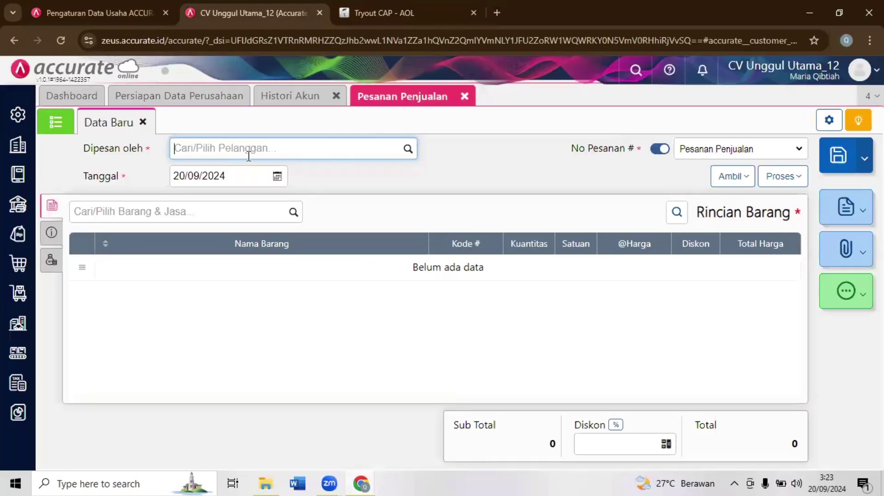
{"action": "type", "text": "si"}
{"action": "key", "text": "BackSpace"}
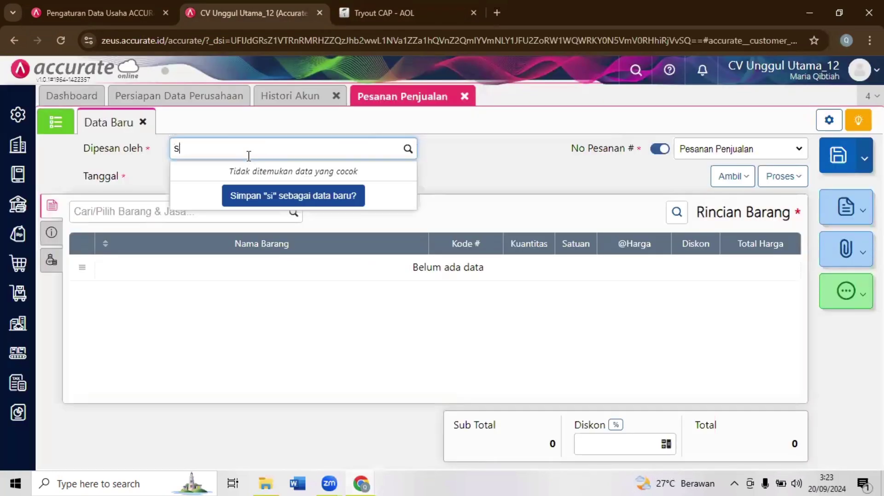
{"action": "type", "text": "um"}
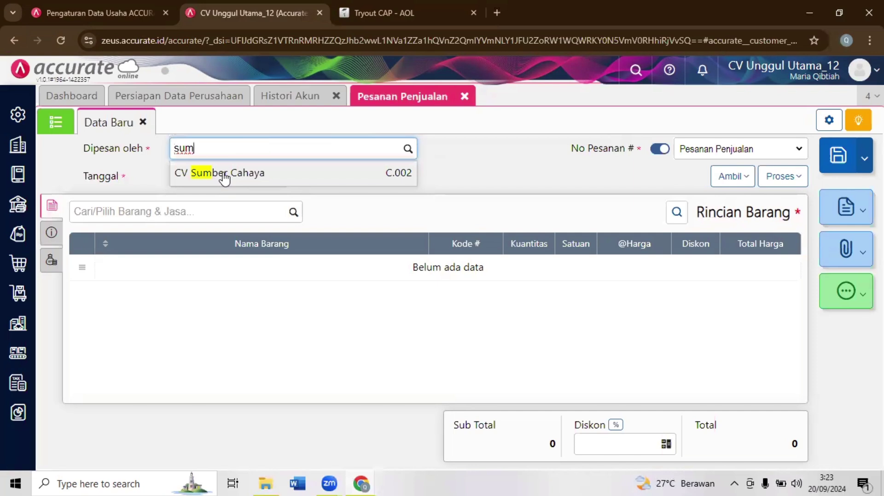
{"action": "left_click", "coordinate": [224, 174]}
- Set the sales order date to 13/01/2018
{"action": "left_click", "coordinate": [203, 174]}
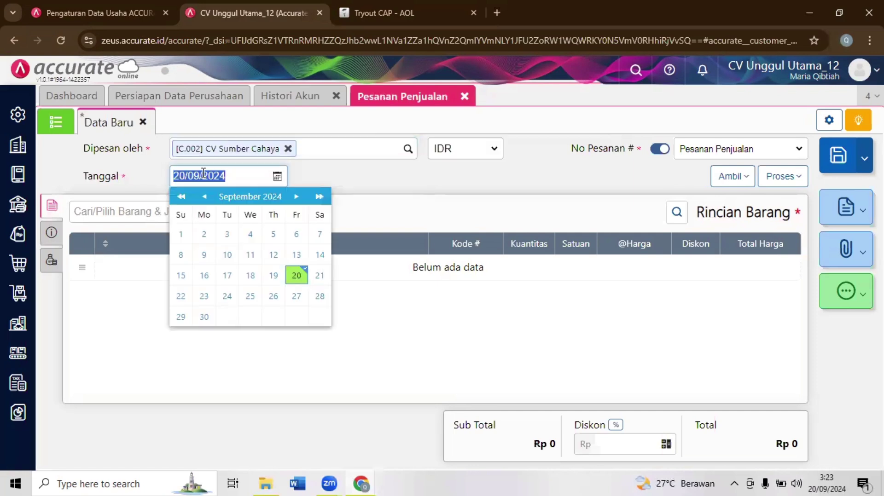
{"action": "type", "text": "13/01/2018"}
{"action": "left_click", "coordinate": [153, 213]}
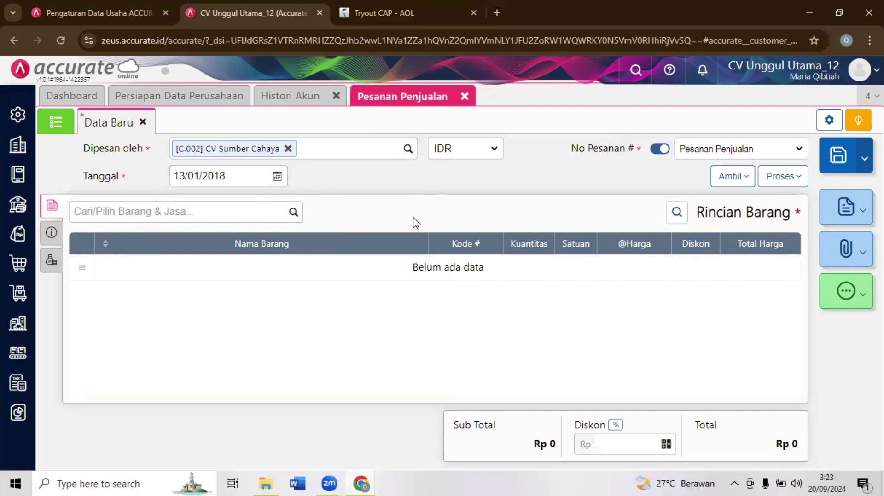
- Bring all three carpet items into the sales order from the customer's 13/01/2018 sales quotation
{"action": "left_click", "coordinate": [716, 185]}
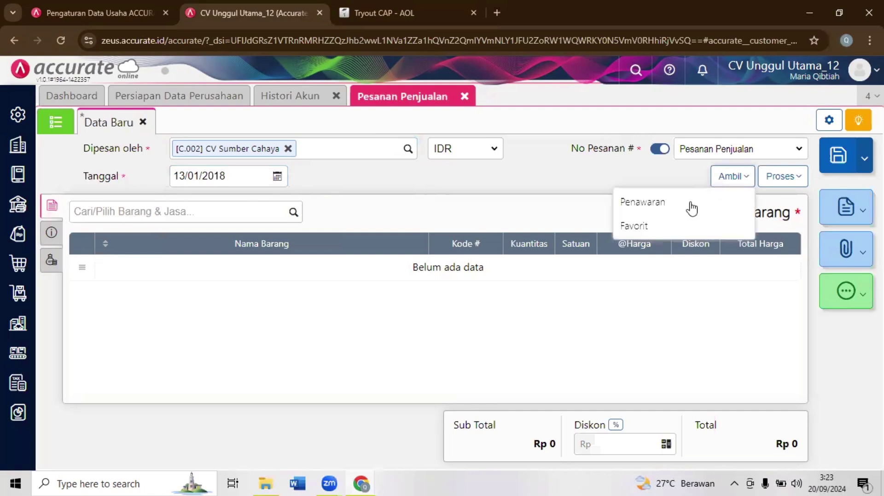
{"action": "left_click", "coordinate": [692, 208]}
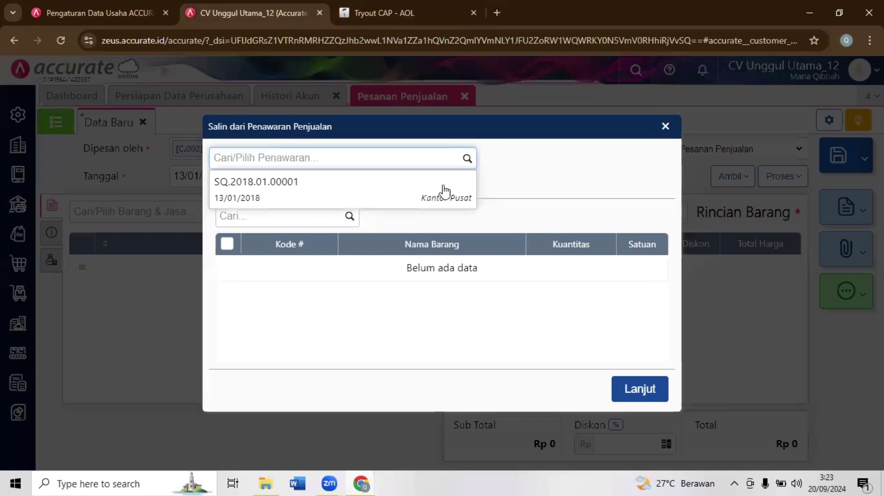
{"action": "left_click", "coordinate": [444, 191]}
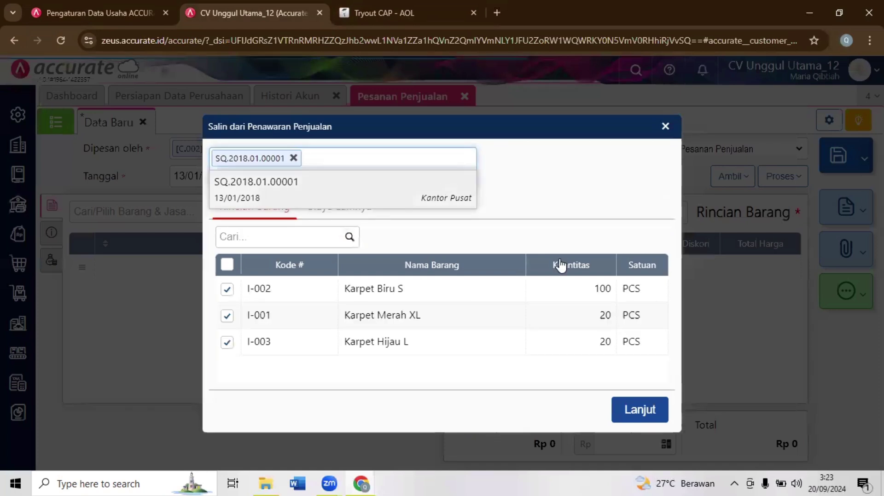
{"action": "left_click", "coordinate": [656, 416]}
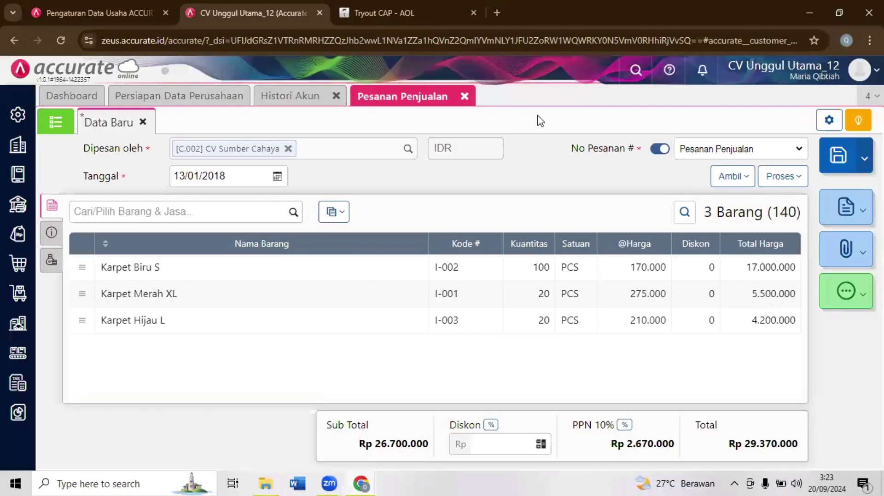
- Enter the quiz's PO number in the sales order's additional information
{"action": "key", "text": "ctrl+Tab"}
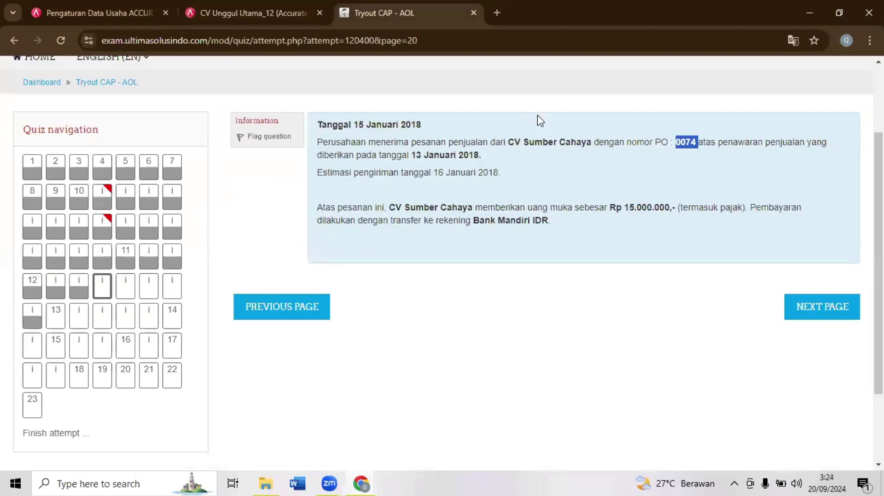
{"action": "key", "text": "ctrl+shift+Tab"}
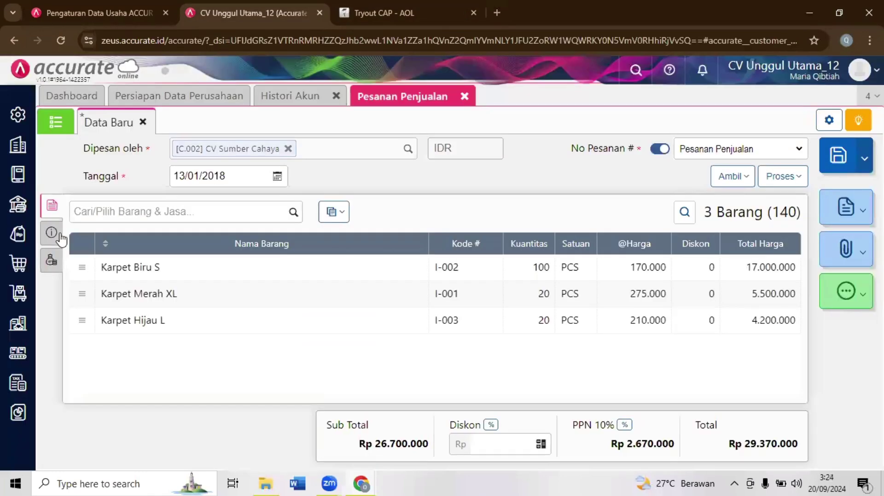
{"action": "left_click", "coordinate": [59, 235]}
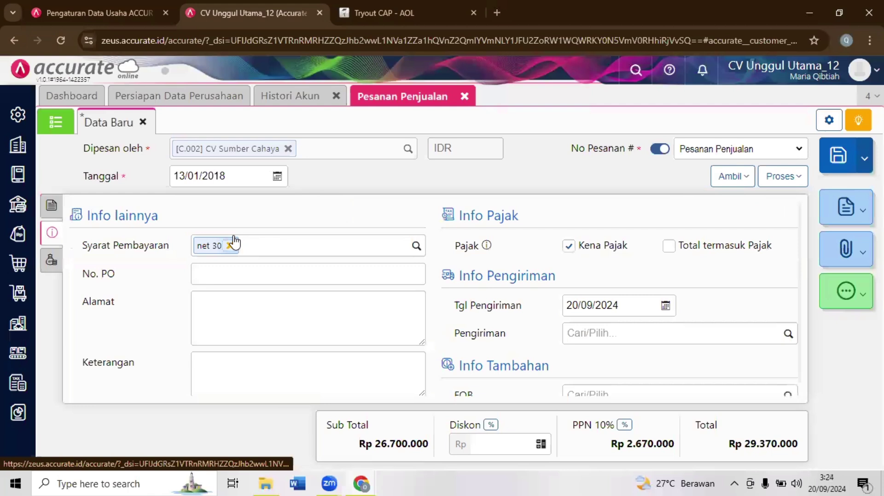
{"action": "left_click", "coordinate": [215, 277]}
{"action": "key", "text": "ctrl+v"}
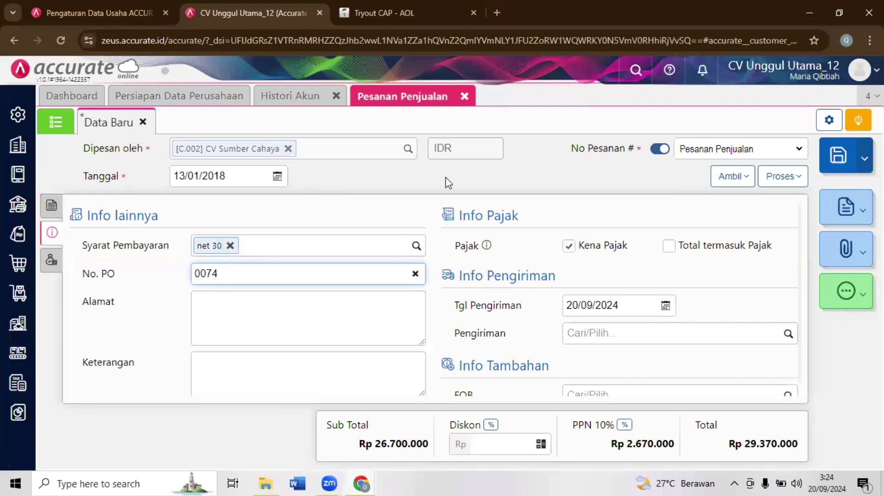
{"action": "left_click", "coordinate": [448, 183]}
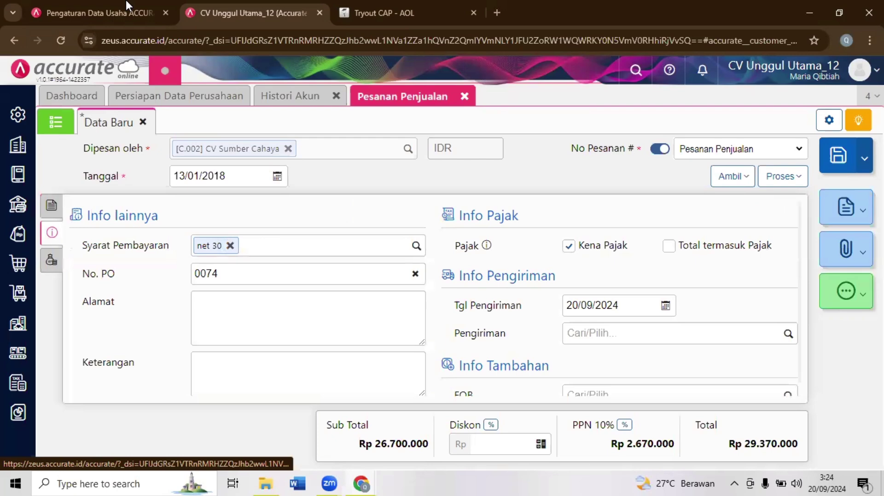
- Check the order date in the quiz and set the sales order date to 15/01/2018
{"action": "key", "text": "ctrl+Tab"}
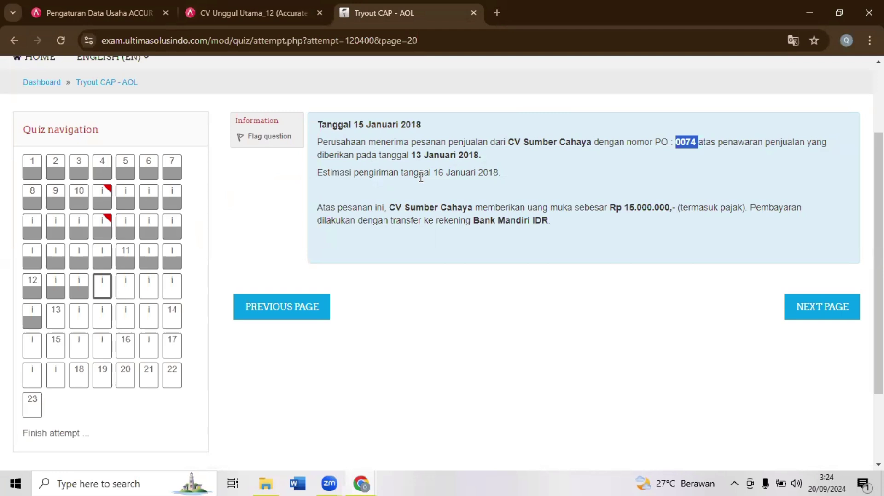
{"action": "key", "text": "ctrl+shift+Tab"}
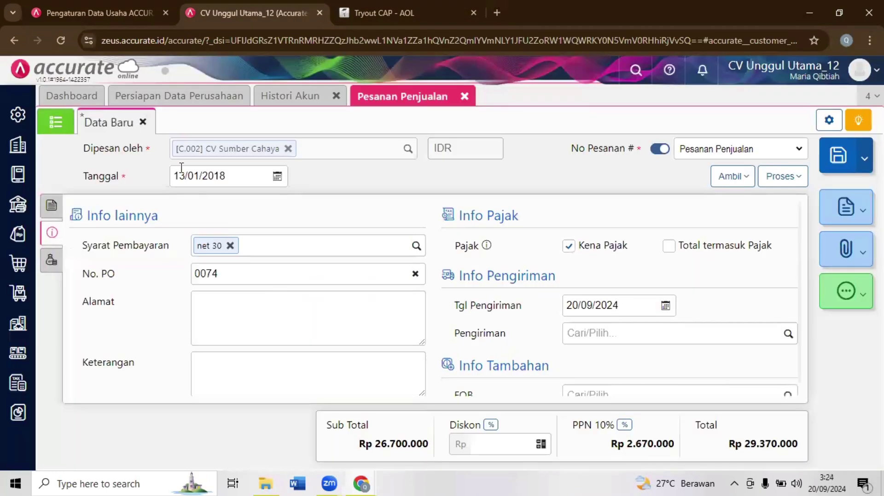
{"action": "left_click", "coordinate": [184, 178]}
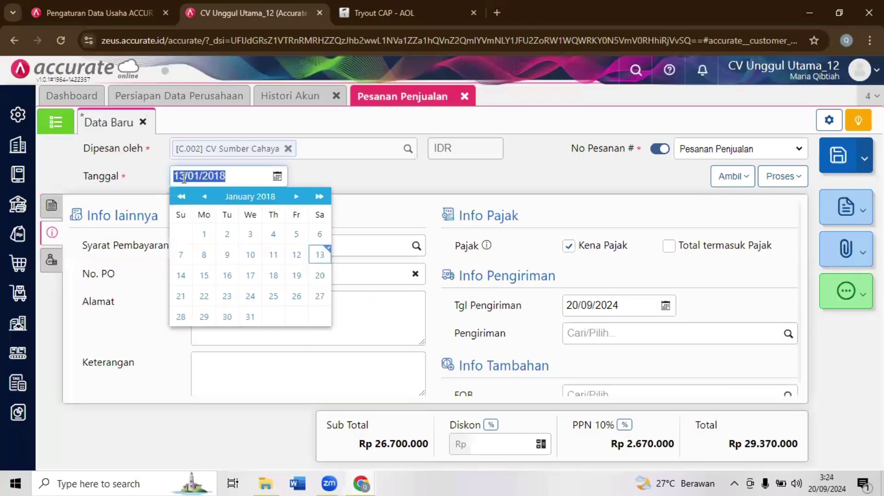
{"action": "left_click", "coordinate": [184, 177]}
{"action": "type", "text": "1012018"}
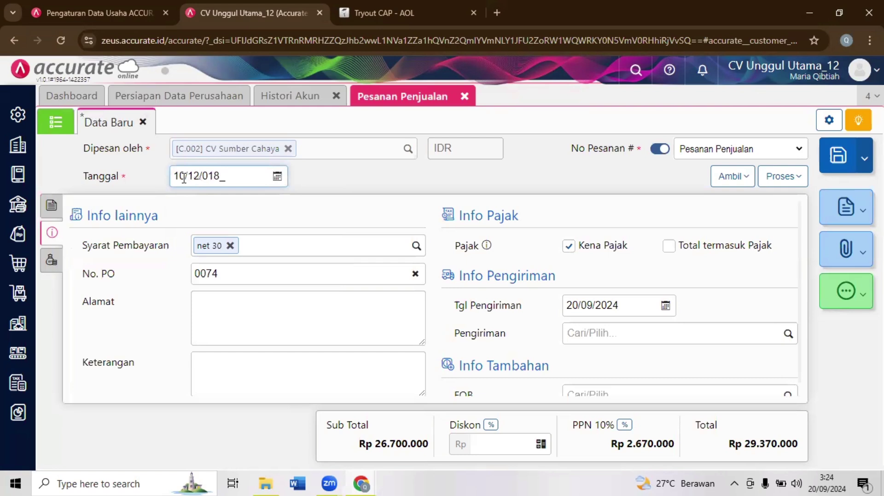
{"action": "type", "text": "5"}
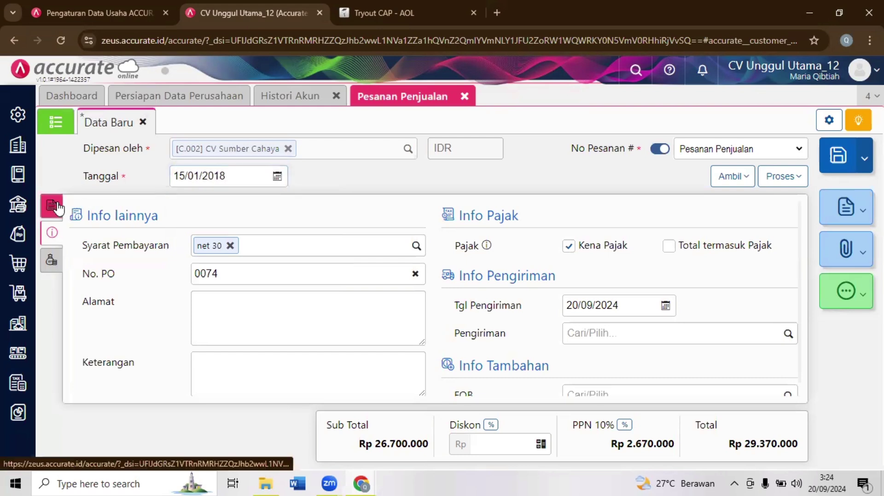
- Set the sales order's delivery date to 16/01/2018
{"action": "left_click", "coordinate": [55, 206]}
{"action": "left_click", "coordinate": [51, 232]}
{"action": "left_click", "coordinate": [625, 306]}
{"action": "type", "text": "16/9_/____"}
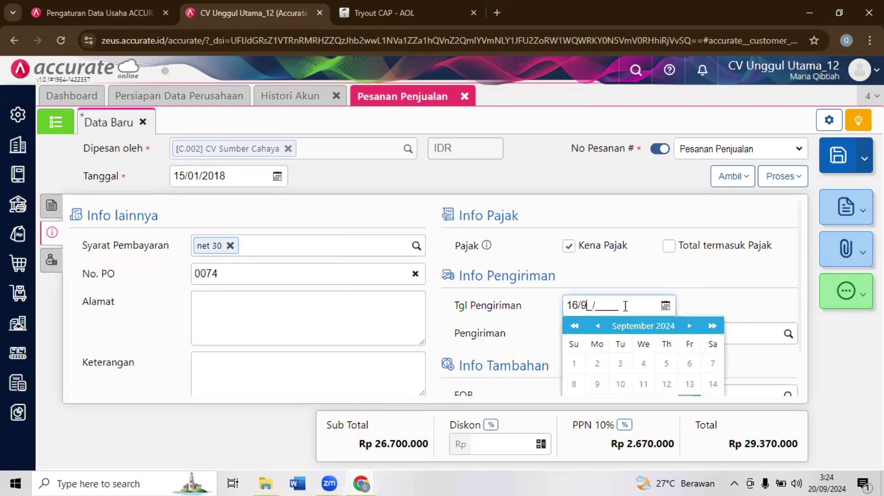
{"action": "key", "text": "BackSpace"}
{"action": "type", "text": "01/2018"}
{"action": "left_click", "coordinate": [612, 276]}
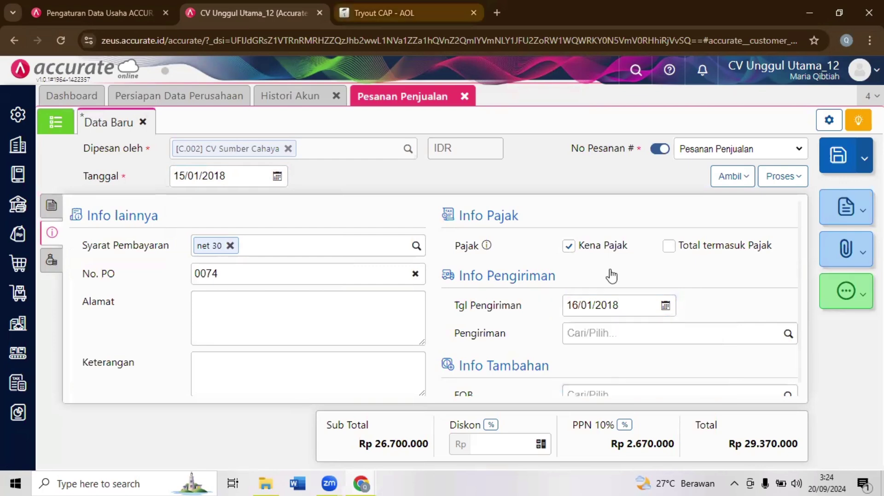
- Review the quiz's order and down payment details, and process the sales order into a sales down payment (Uang Muka)
{"action": "key", "text": "ctrl+Tab"}
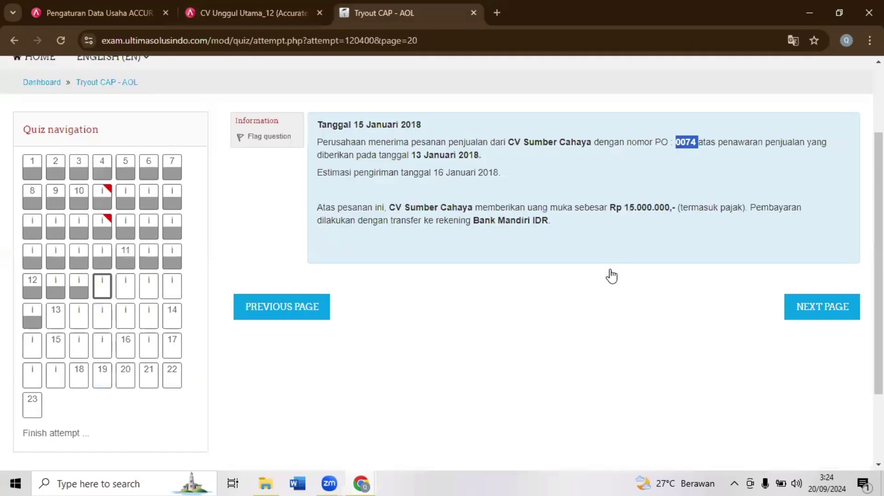
{"action": "left_click_drag", "start_coordinate": [508, 174], "coordinate": [388, 173]}
{"action": "left_click_drag", "start_coordinate": [315, 147], "coordinate": [313, 141]}
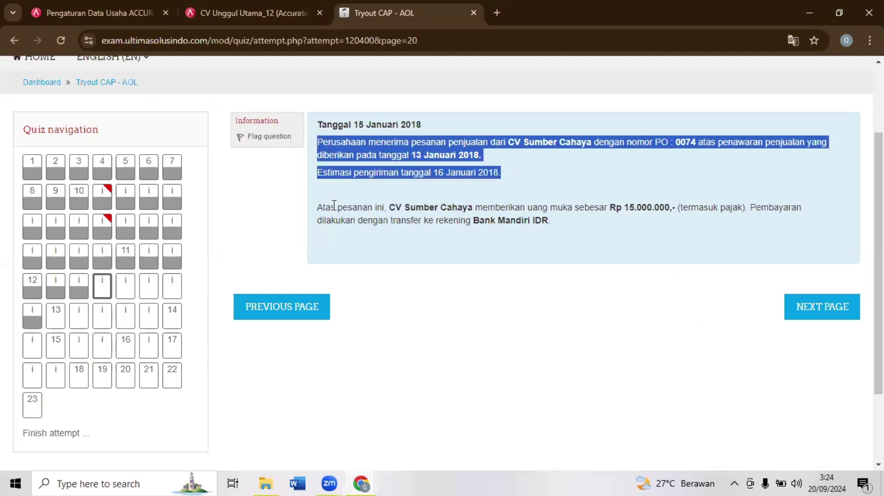
{"action": "left_click_drag", "start_coordinate": [317, 207], "coordinate": [528, 221]}
{"action": "left_click", "coordinate": [556, 241]}
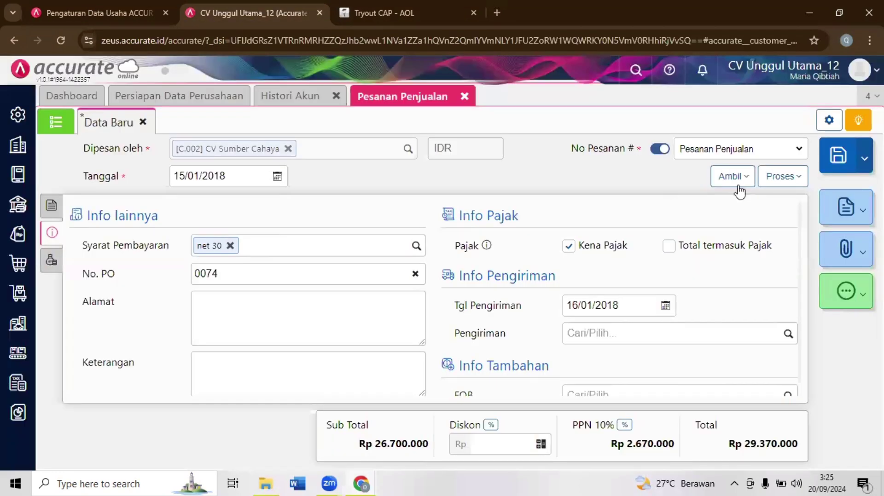
{"action": "left_click", "coordinate": [771, 184]}
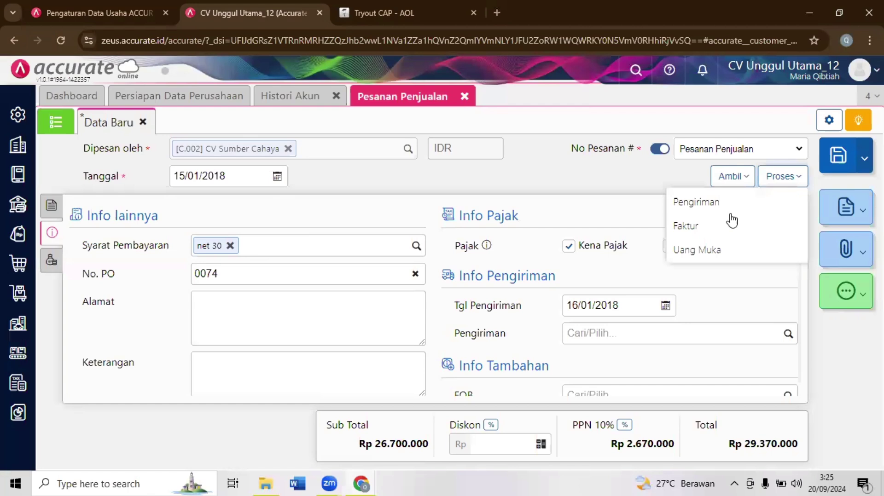
{"action": "left_click", "coordinate": [720, 249]}
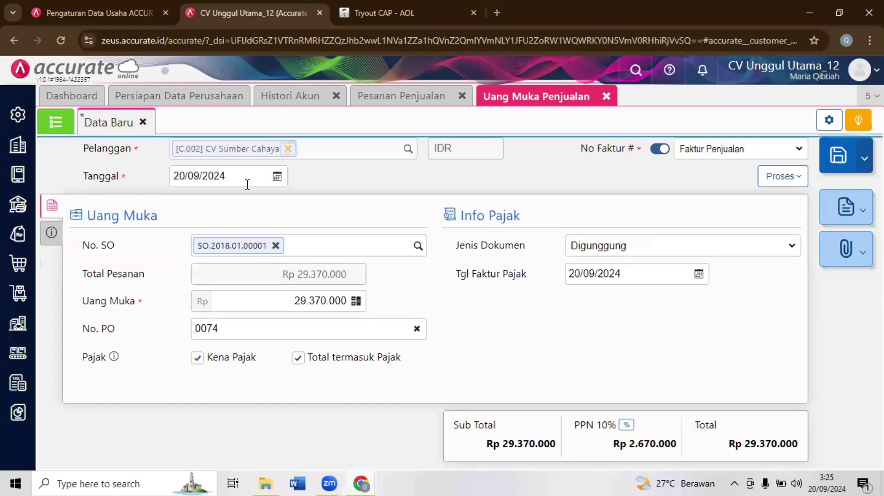
- Set the sales down payment date to 15/01/2018
{"action": "left_click", "coordinate": [247, 185]}
{"action": "type", "text": "15/"}
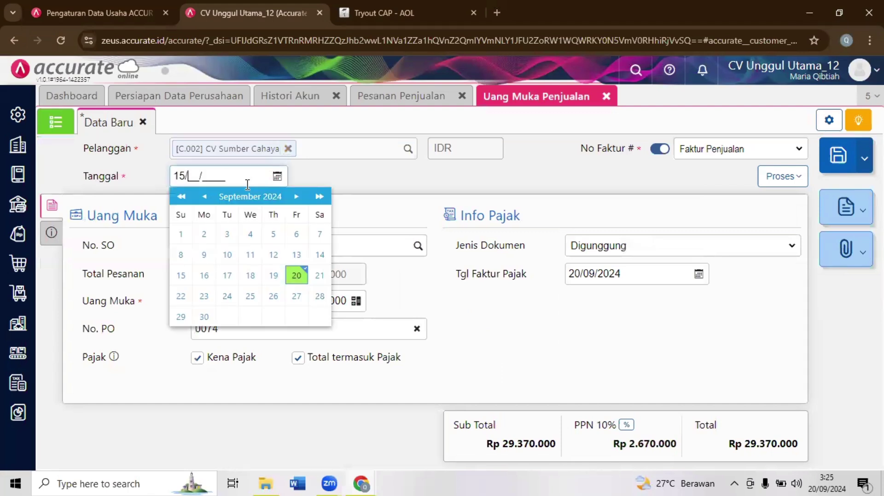
{"action": "type", "text": "01/2018"}
{"action": "left_click", "coordinate": [354, 184]}
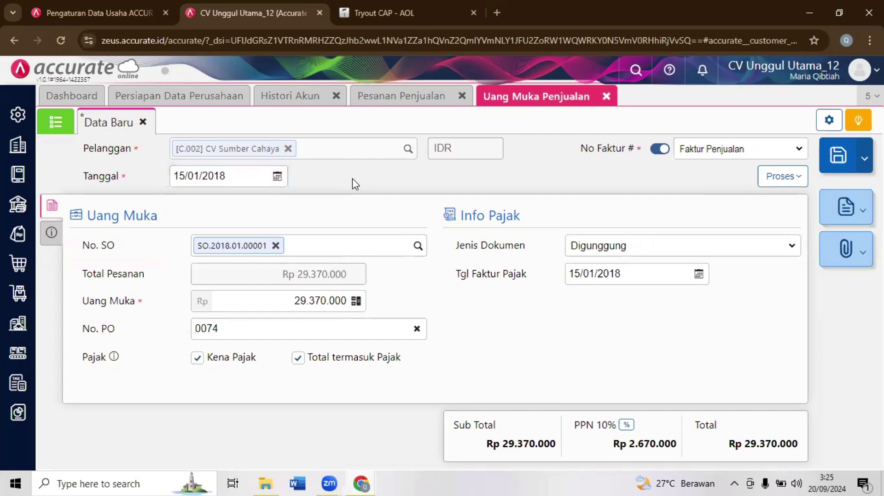
- Check the down payment amount in the quiz and set the sales down payment (Uang Muka) to 15.000.000
{"action": "key", "text": "ctrl+Tab"}
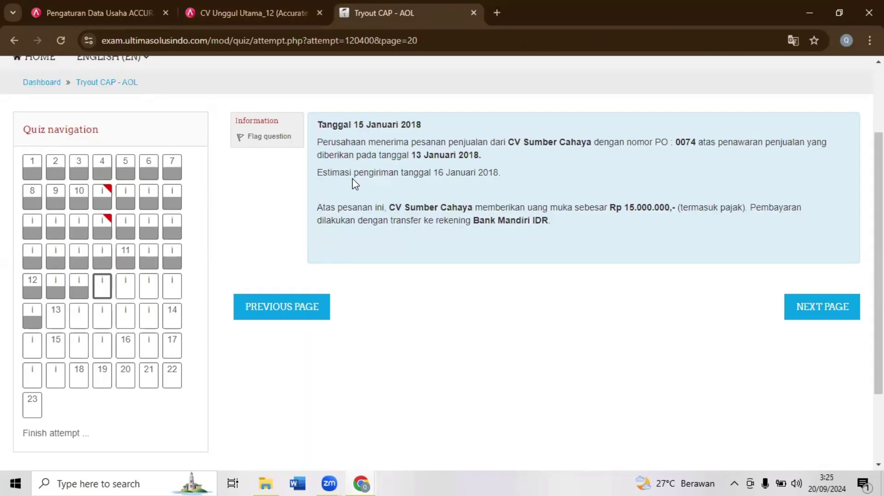
{"action": "key", "text": "ctrl+shift+Tab"}
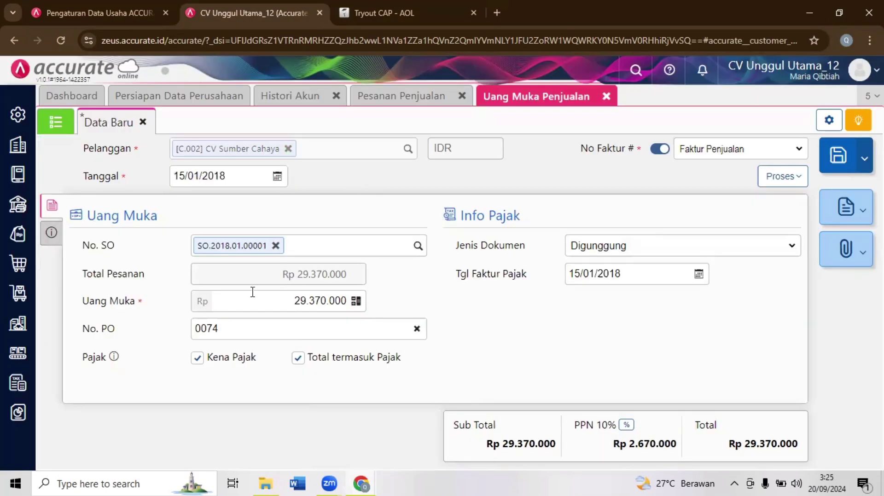
{"action": "left_click", "coordinate": [285, 300]}
{"action": "type", "text": "15.0"}
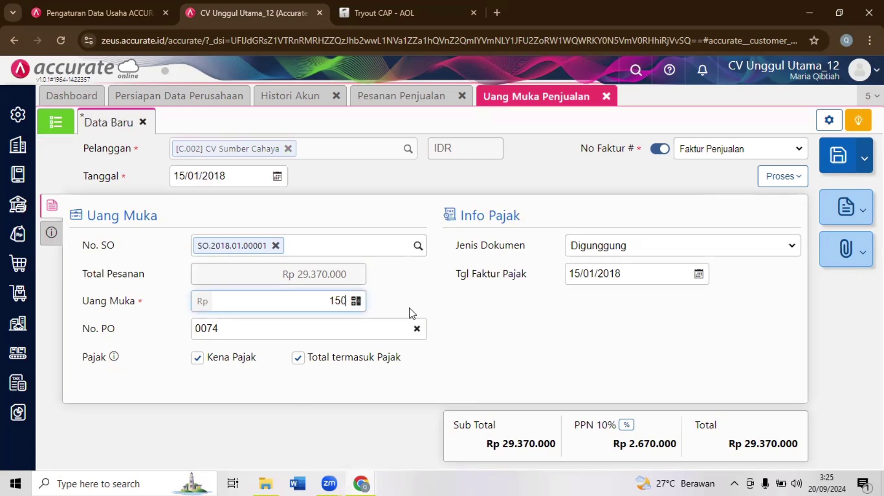
{"action": "type", "text": "00.000"}
{"action": "left_click", "coordinate": [169, 227]}
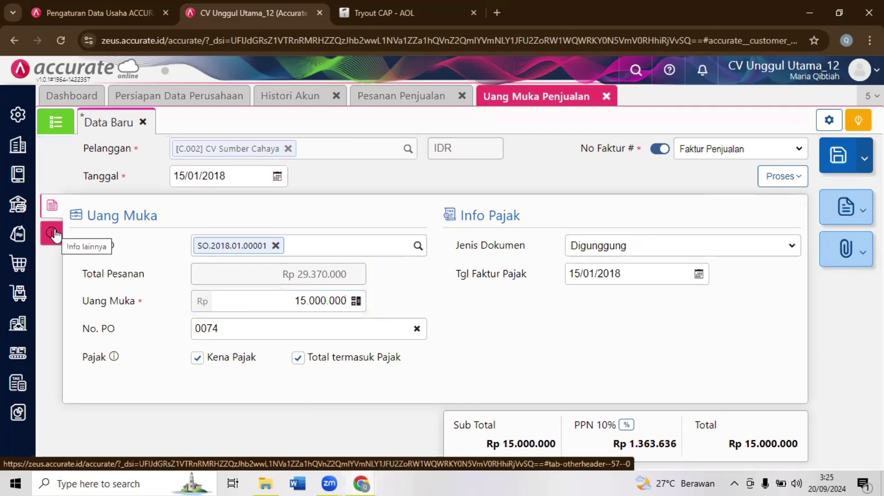
- Review the down payment's additional info and process the down payment into a payment (Pembayaran)
{"action": "left_click", "coordinate": [54, 235]}
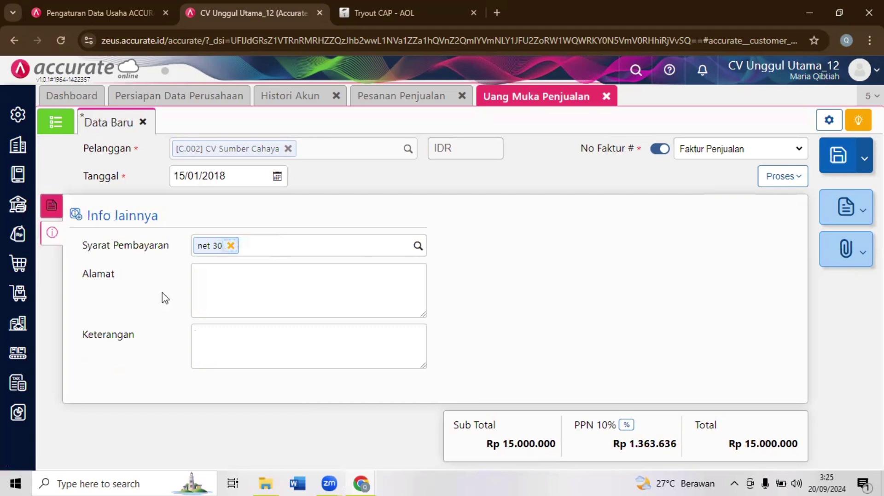
{"action": "left_click", "coordinate": [52, 206]}
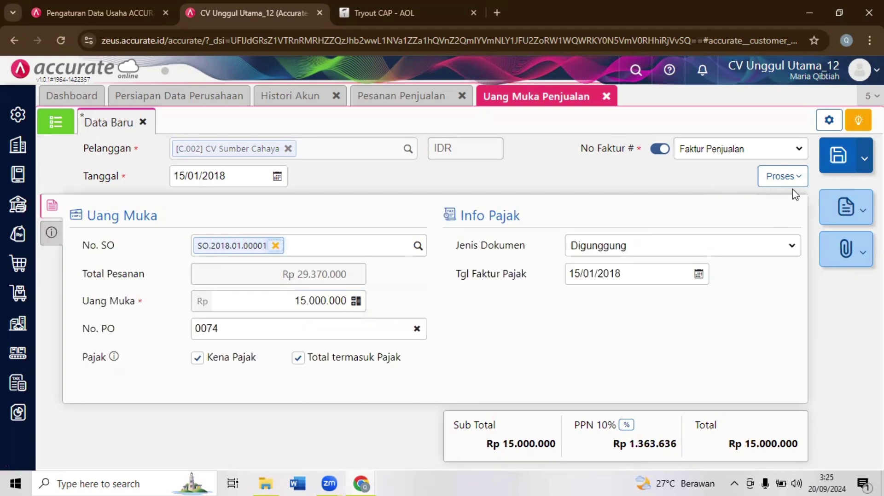
{"action": "left_click", "coordinate": [762, 178]}
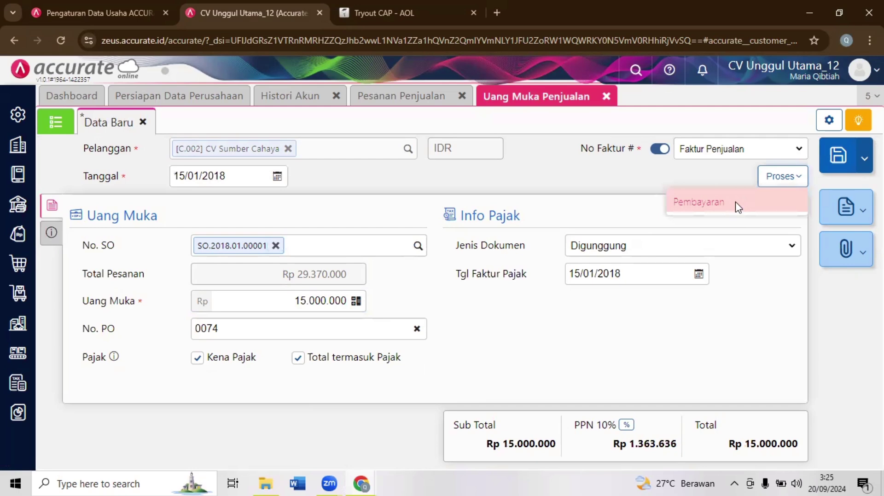
{"action": "left_click", "coordinate": [737, 207]}
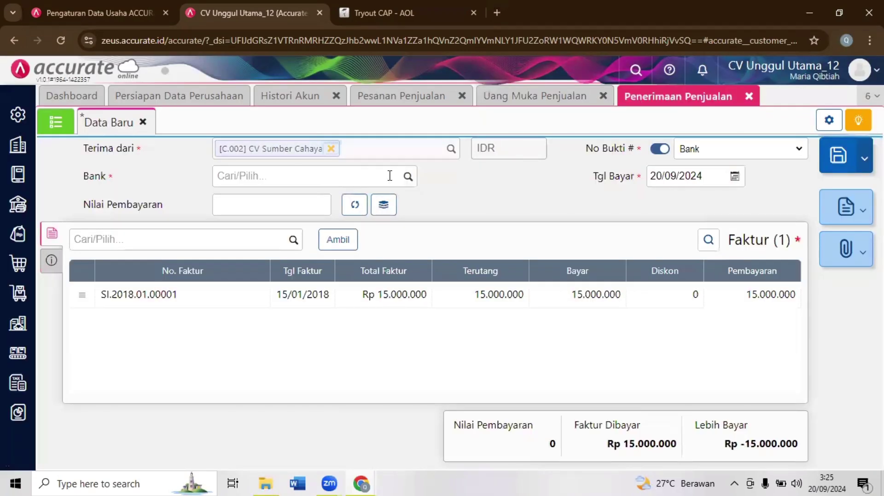
- Set the sales receipt's bank to Bank Mandiri IDR and fill in the payment value of 15.000.000
{"action": "left_click", "coordinate": [390, 176]}
{"action": "type", "text": "man"}
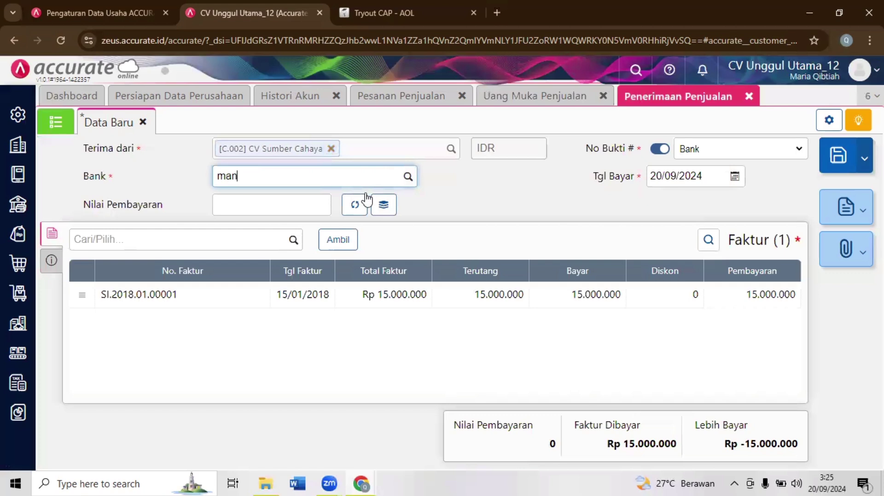
{"action": "left_click", "coordinate": [351, 216]}
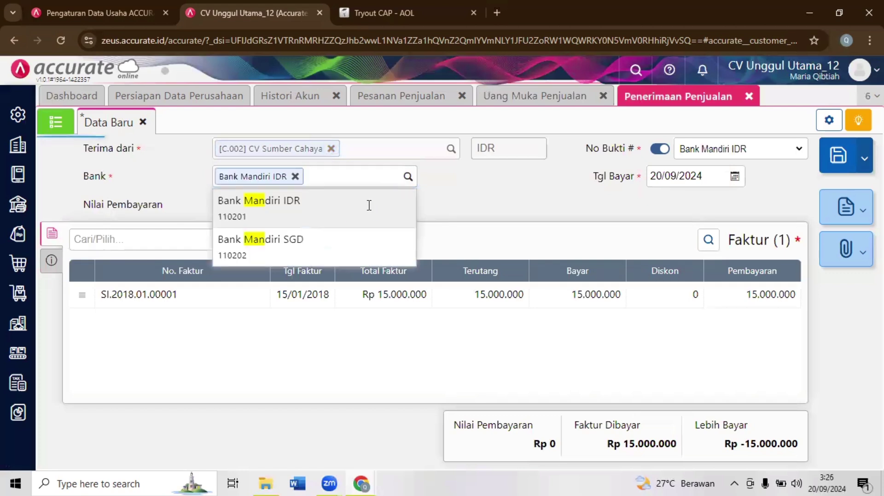
{"action": "left_click", "coordinate": [355, 208]}
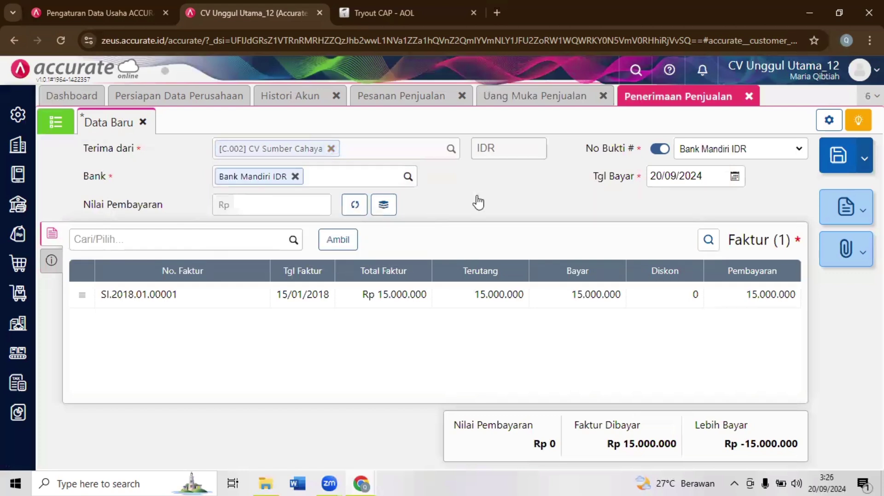
- Set the sales receipt's payment date to 15/01/2018
{"action": "left_click", "coordinate": [697, 176]}
{"action": "type", "text": "1"}
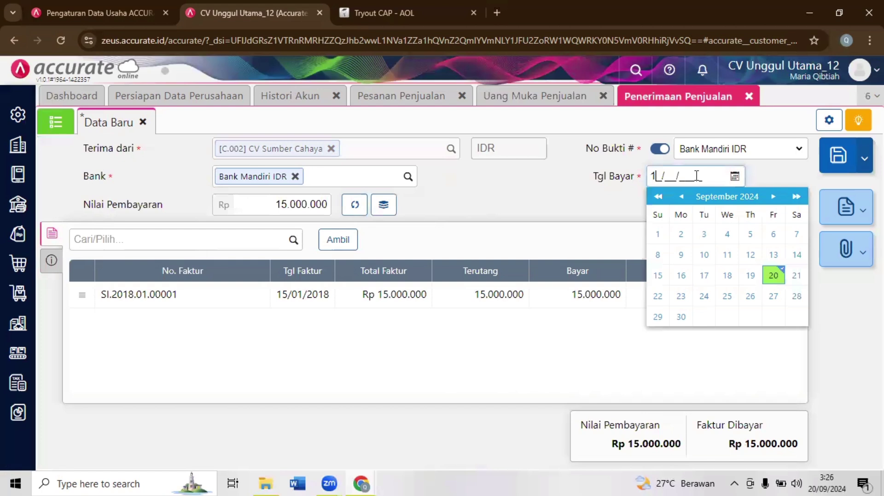
{"action": "type", "text": "5/01/2018"}
{"action": "left_click", "coordinate": [591, 208]}
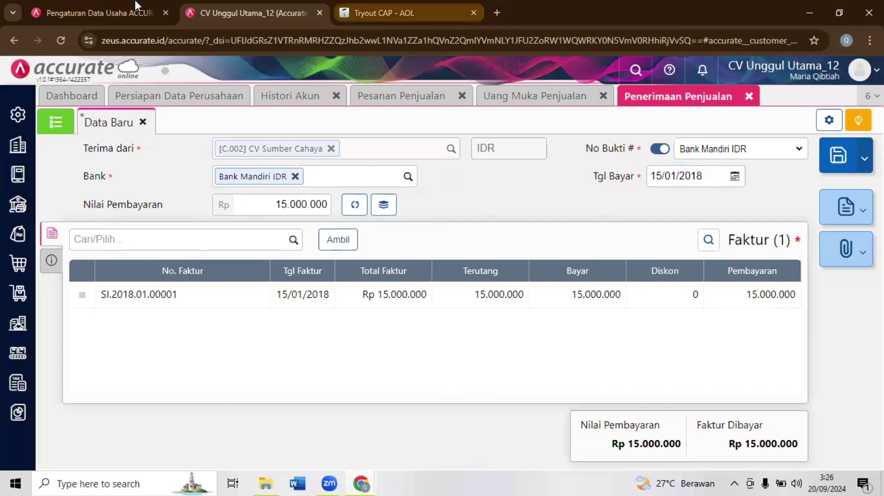
- Check the quiz's payment details, set the receipt's payment method to match the bank transfer, and save the sales receipt
{"action": "key", "text": "ctrl+Tab"}
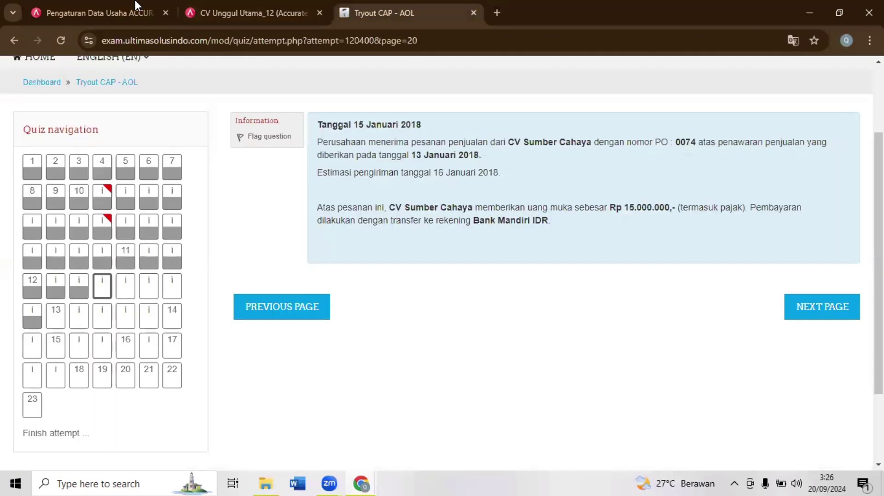
{"action": "left_click", "coordinate": [251, 13]}
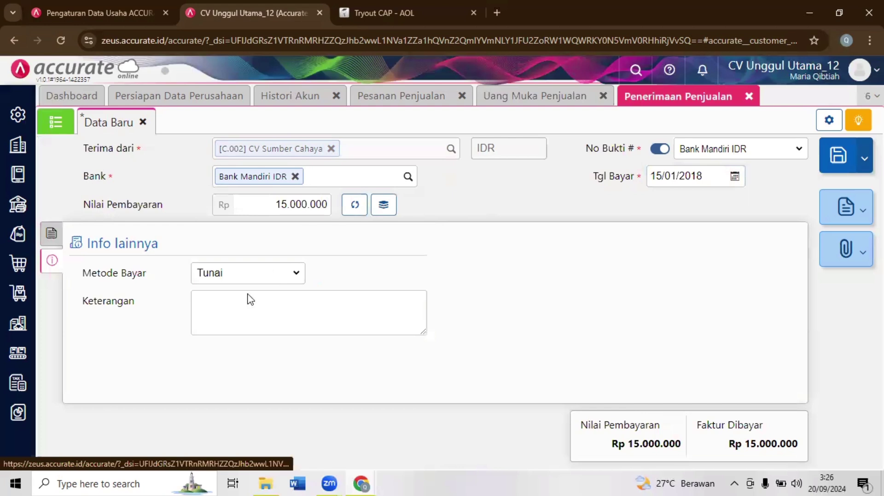
{"action": "left_click", "coordinate": [251, 278]}
{"action": "left_click", "coordinate": [254, 325]}
{"action": "left_click", "coordinate": [847, 166]}
- Advance the quiz to the 16 January 2018 delivery and open a new delivery order (Pengiriman Pesanan) in Accurate
{"action": "key", "text": "ctrl+Tab"}
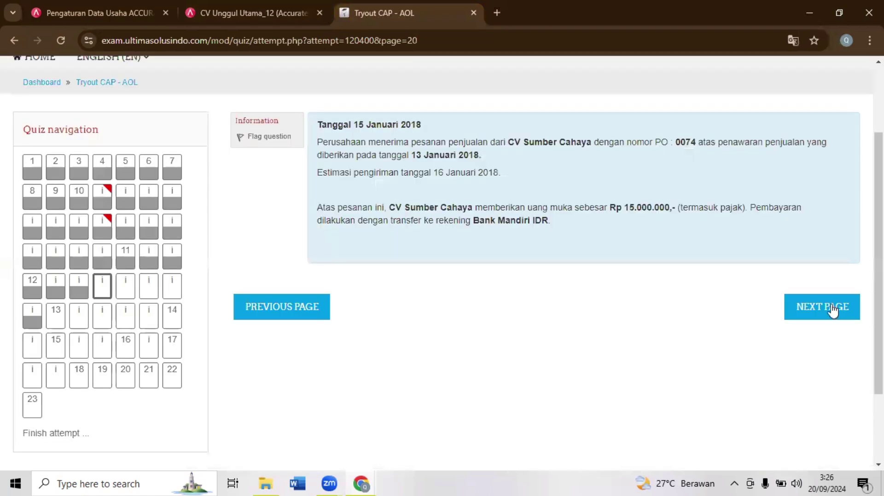
{"action": "left_click", "coordinate": [830, 306]}
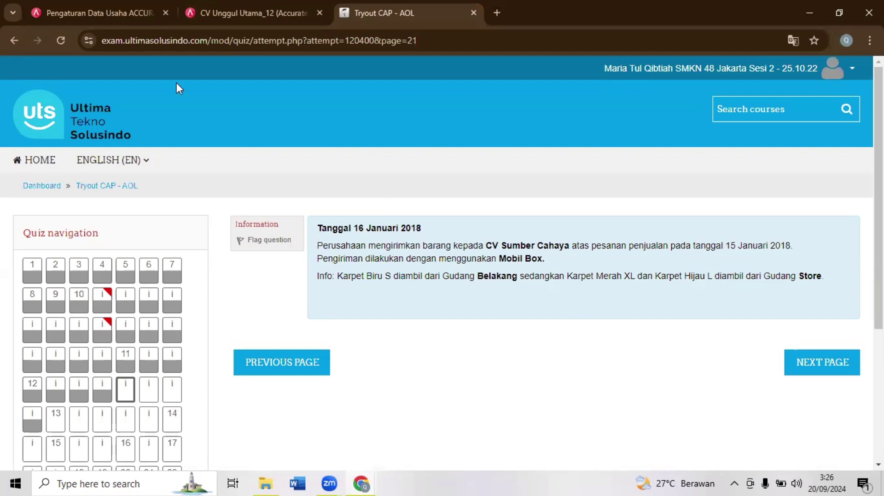
{"action": "key", "text": "ctrl+shift+Tab"}
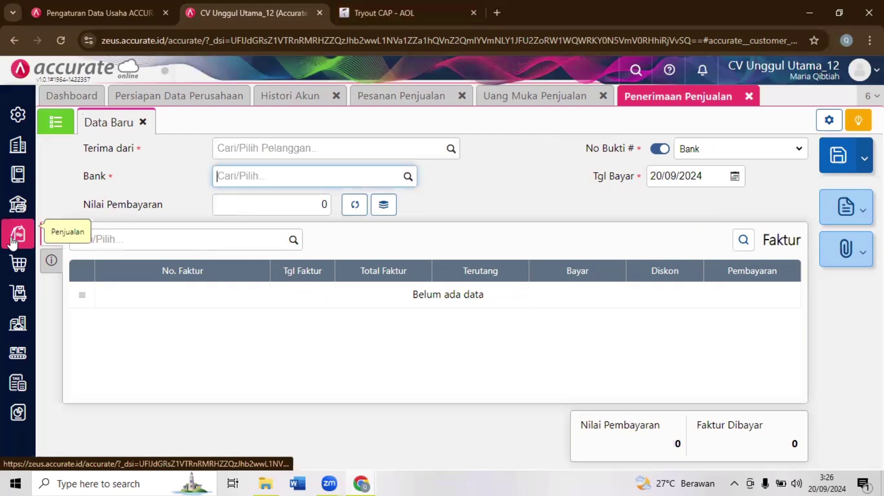
{"action": "left_click", "coordinate": [13, 243]}
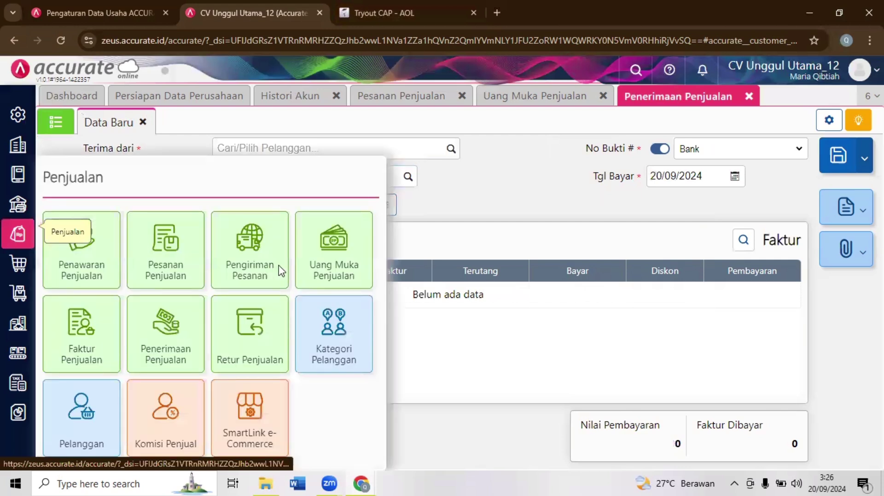
{"action": "left_click", "coordinate": [280, 270]}
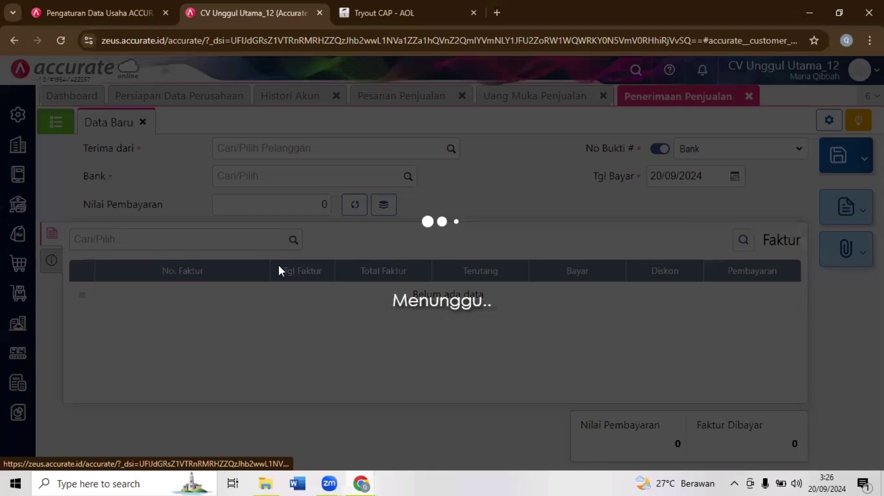
- Recheck the delivery details in the quiz and set the delivery order's customer to CV Sumber Cahaya
{"action": "key", "text": "ctrl+Tab"}
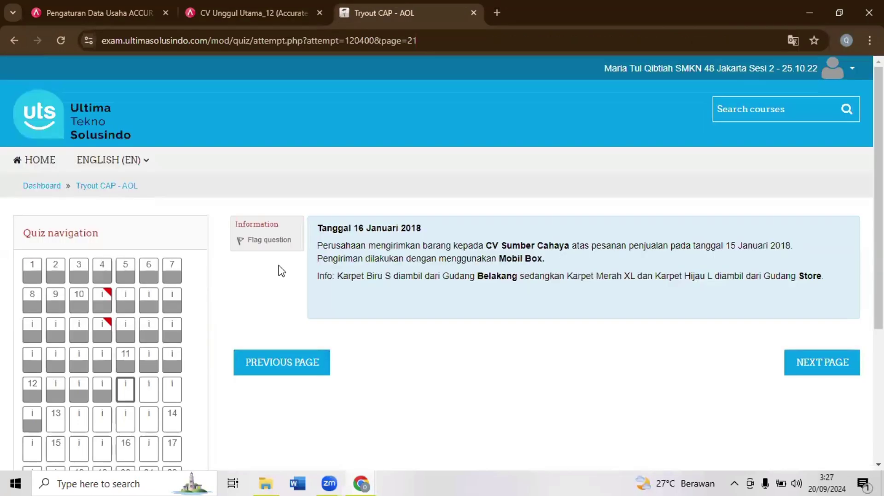
{"action": "key", "text": "ctrl+shift+Tab"}
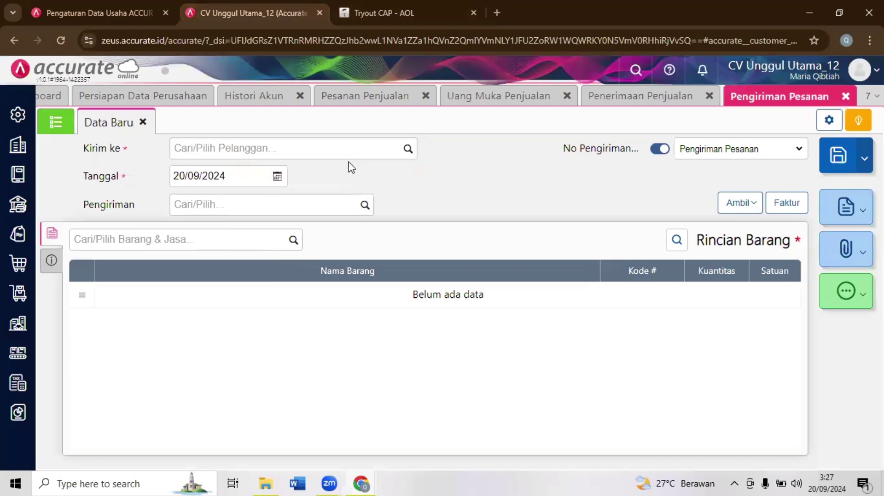
{"action": "left_click", "coordinate": [326, 153]}
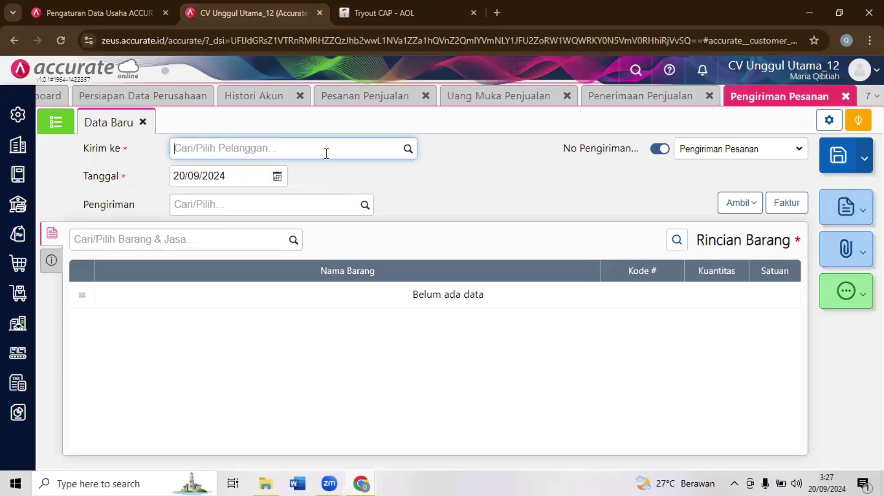
{"action": "type", "text": "sum"}
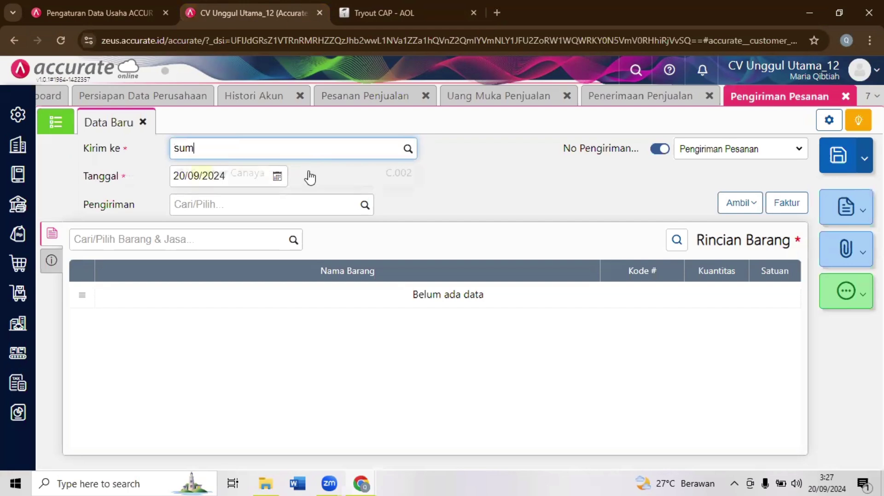
{"action": "left_click", "coordinate": [308, 178]}
- Set the delivery order's date to 16/01/2018 and its shipping method to mobil box
{"action": "left_click", "coordinate": [233, 176]}
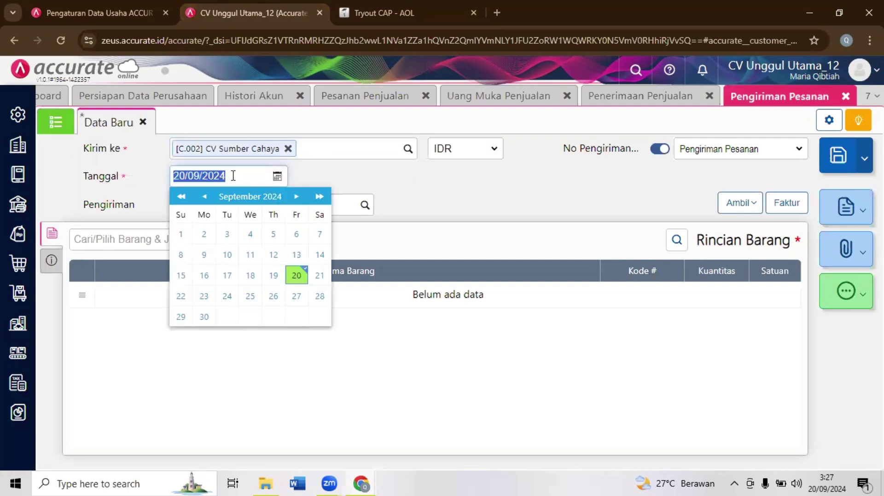
{"action": "type", "text": "16/01/2018"}
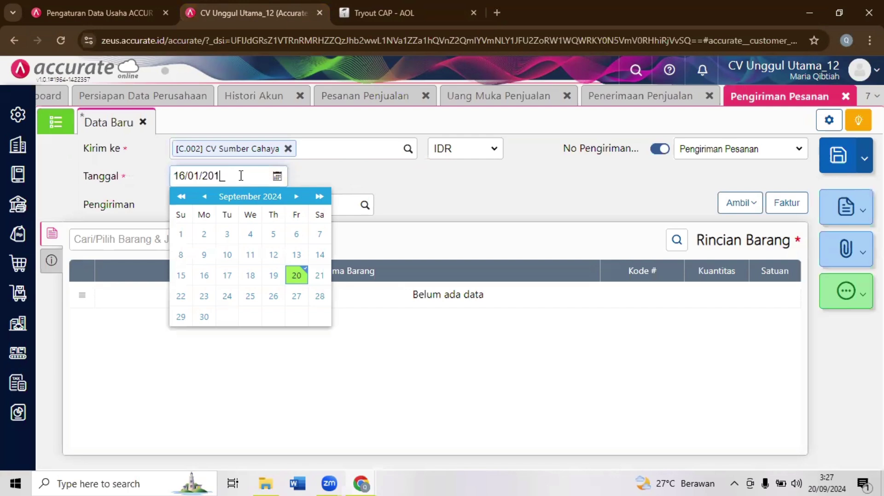
{"action": "left_click", "coordinate": [390, 201]}
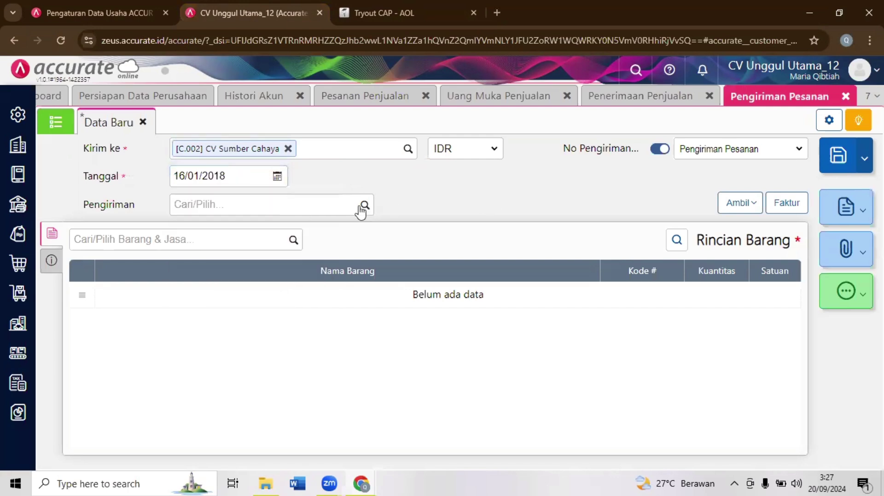
{"action": "left_click", "coordinate": [364, 206]}
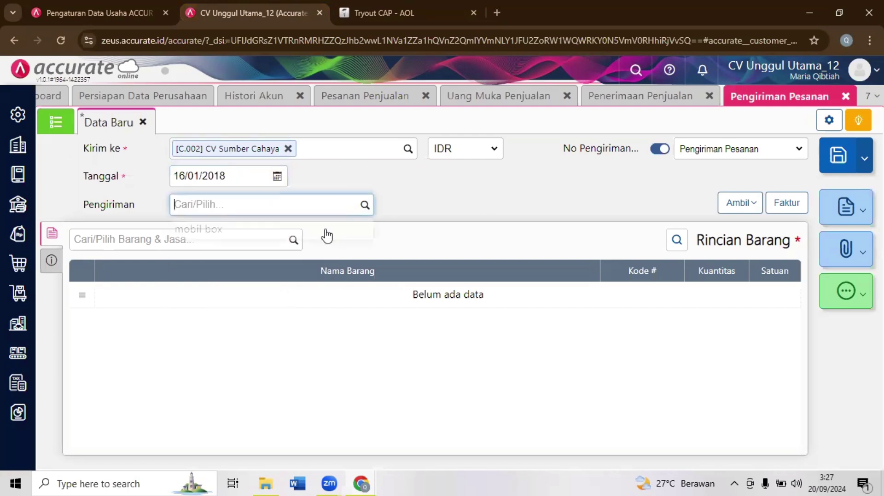
{"action": "left_click", "coordinate": [326, 236]}
- Check the quiz's delivery details and copy all items from sales order SO.2018.01.00001 into the delivery order
{"action": "key", "text": "ctrl+Tab"}
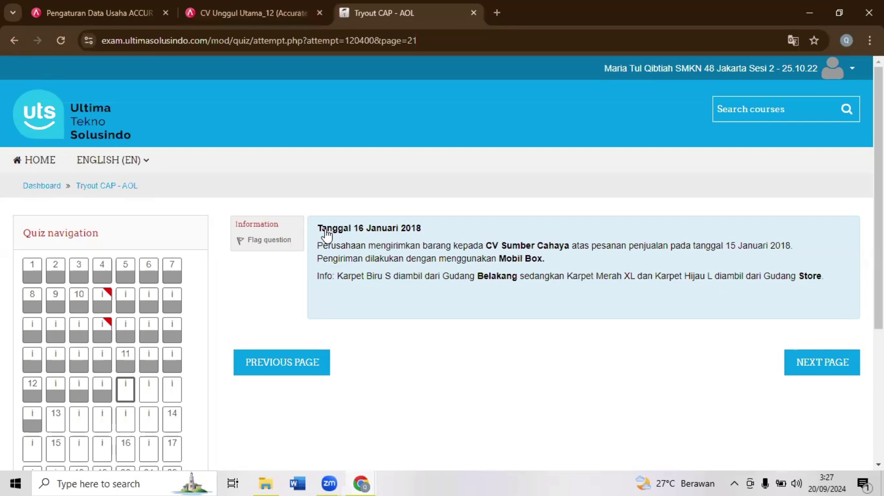
{"action": "key", "text": "ctrl+shift+Tab"}
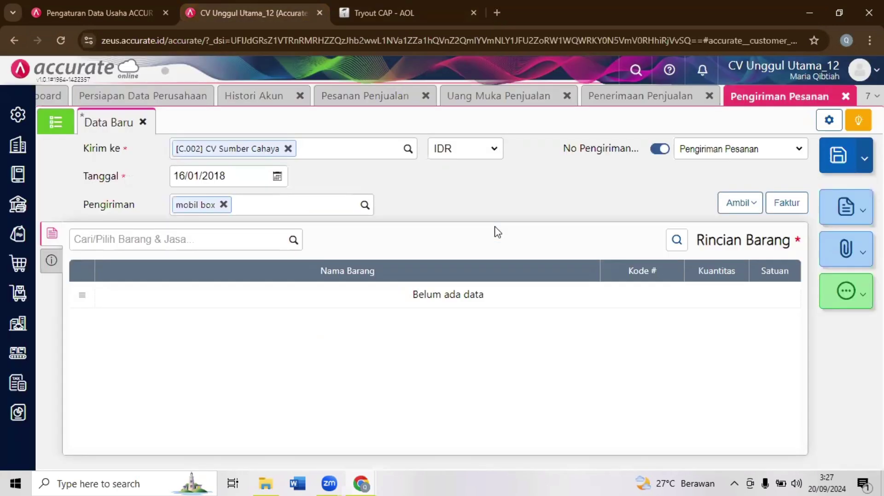
{"action": "left_click", "coordinate": [734, 203]}
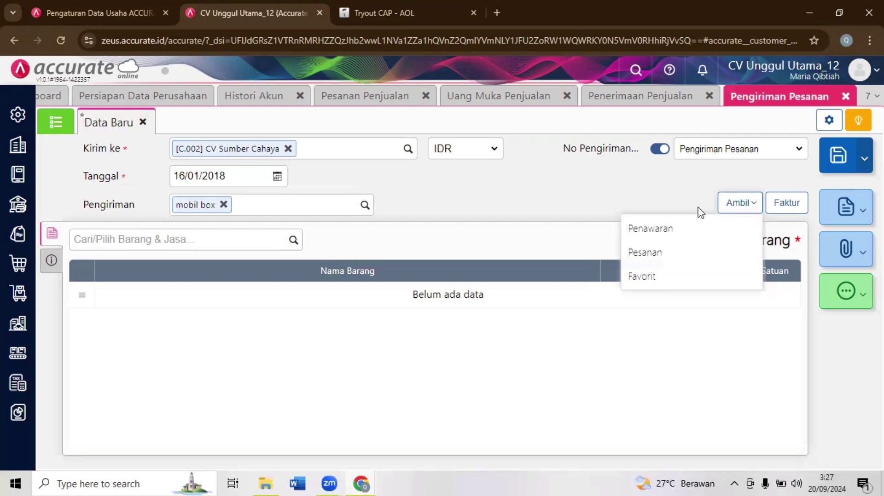
{"action": "left_click", "coordinate": [631, 256]}
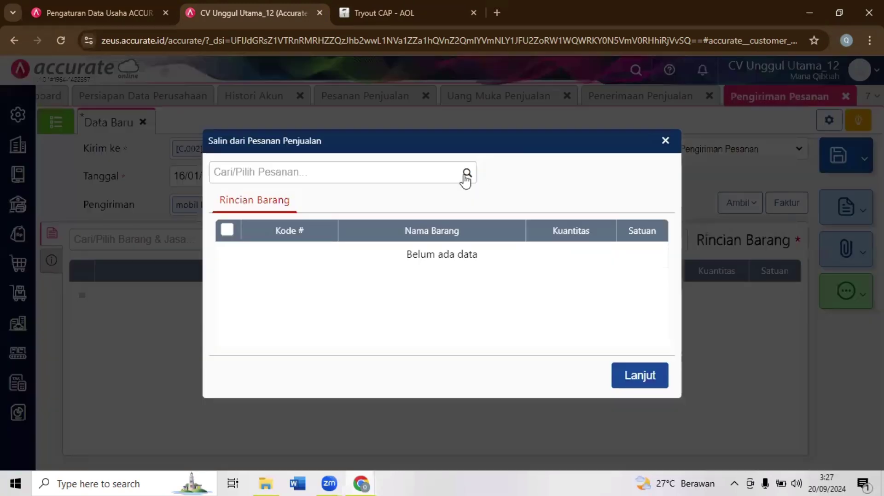
{"action": "left_click", "coordinate": [466, 174]}
{"action": "left_click", "coordinate": [434, 200]}
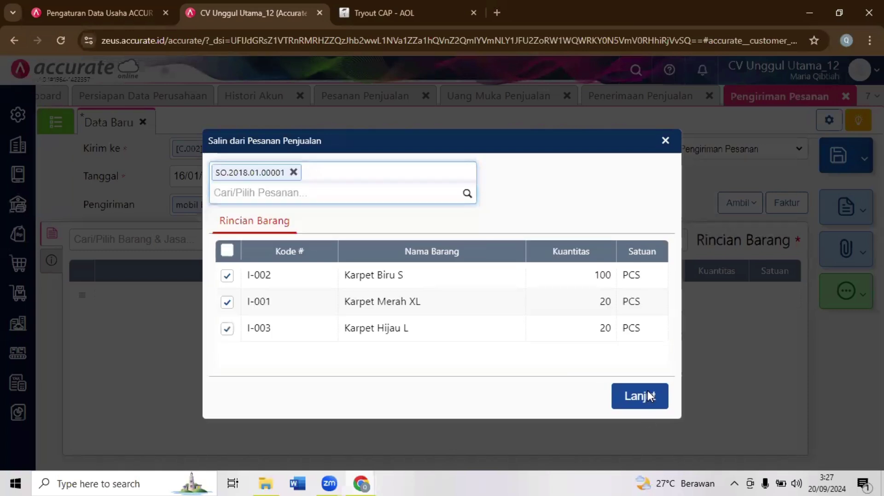
{"action": "left_click", "coordinate": [647, 396]}
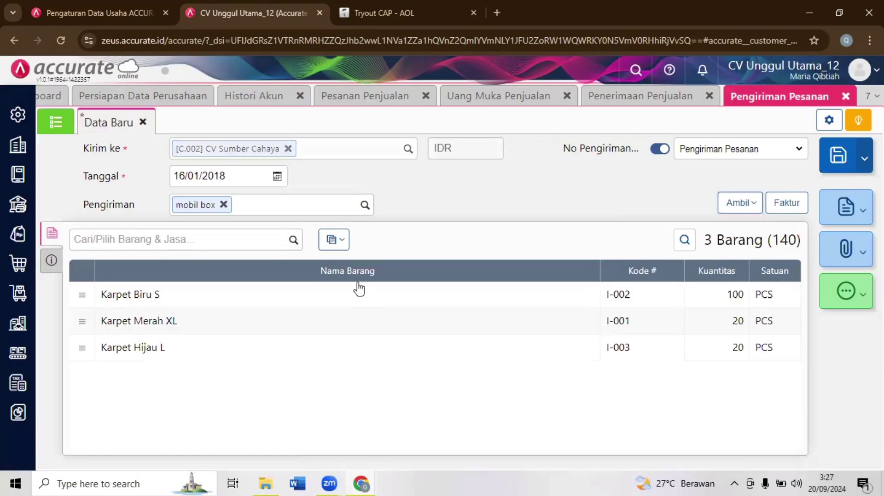
- Check the source warehouse of Karpet Biru S in the delivery order against the quiz's warehouse instructions
{"action": "left_click", "coordinate": [283, 298]}
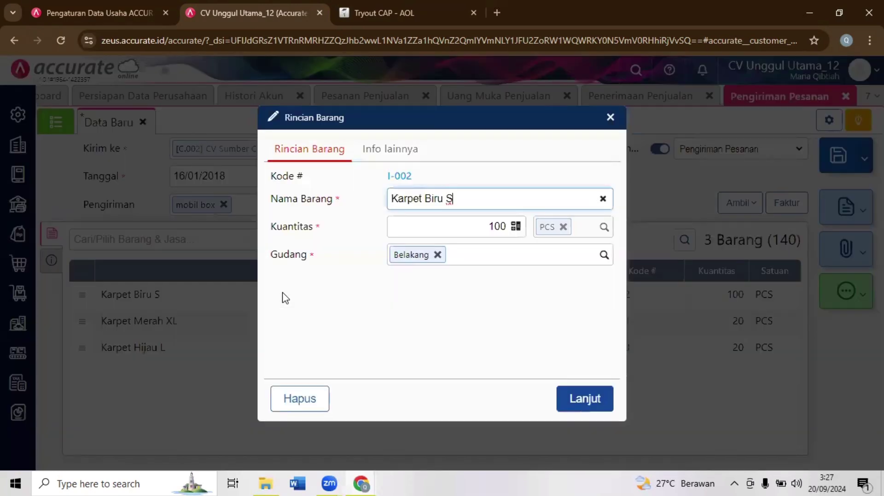
{"action": "left_click", "coordinate": [588, 407]}
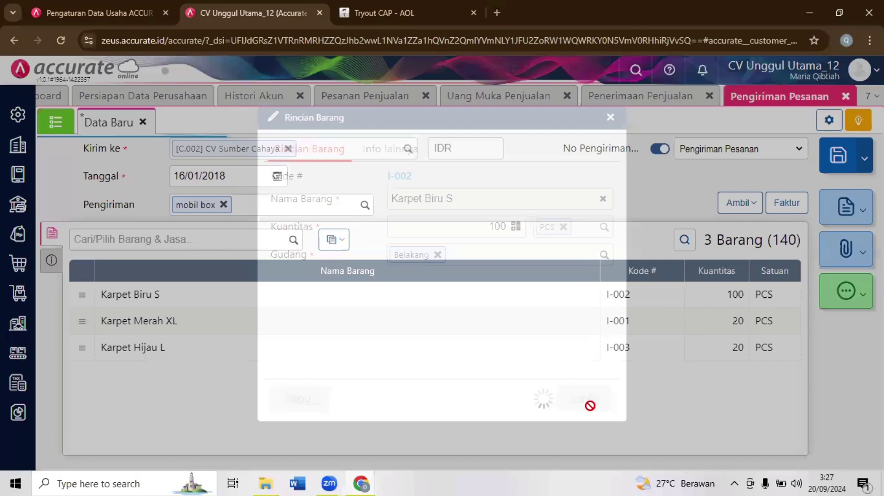
{"action": "key", "text": "ctrl+Tab"}
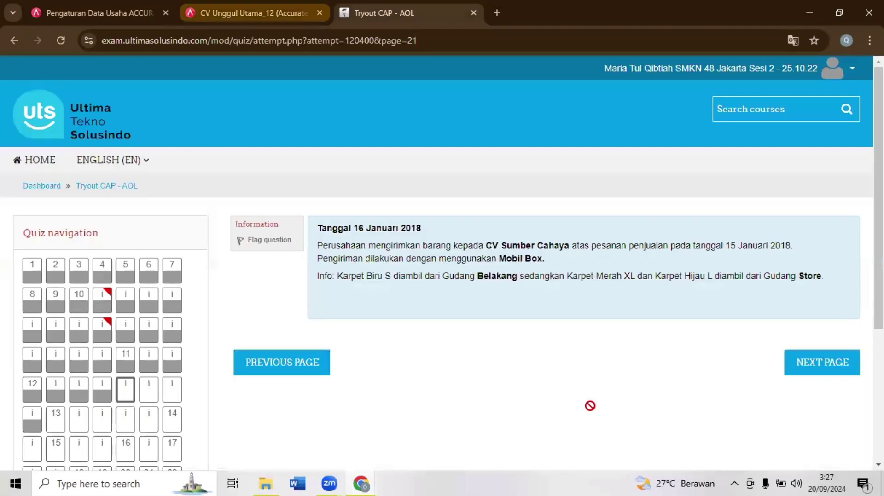
{"action": "key", "text": "ctrl+shift+Tab"}
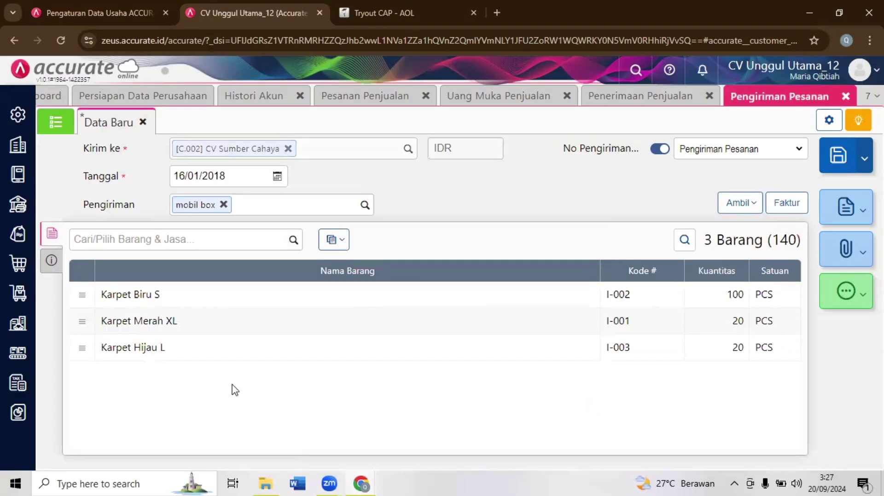
- Set the warehouse (Gudang) of Karpet Merah XL in the delivery order to Store
{"action": "left_click", "coordinate": [224, 329]}
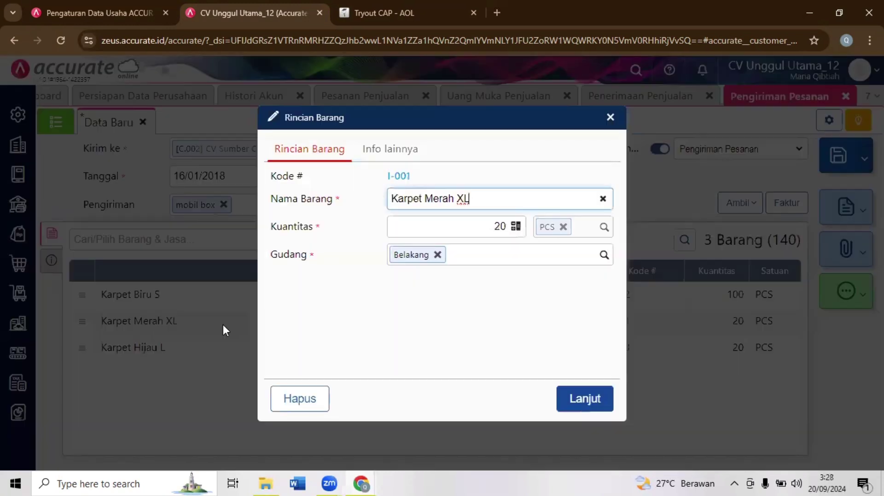
{"action": "left_click", "coordinate": [437, 254]}
{"action": "type", "text": "s"}
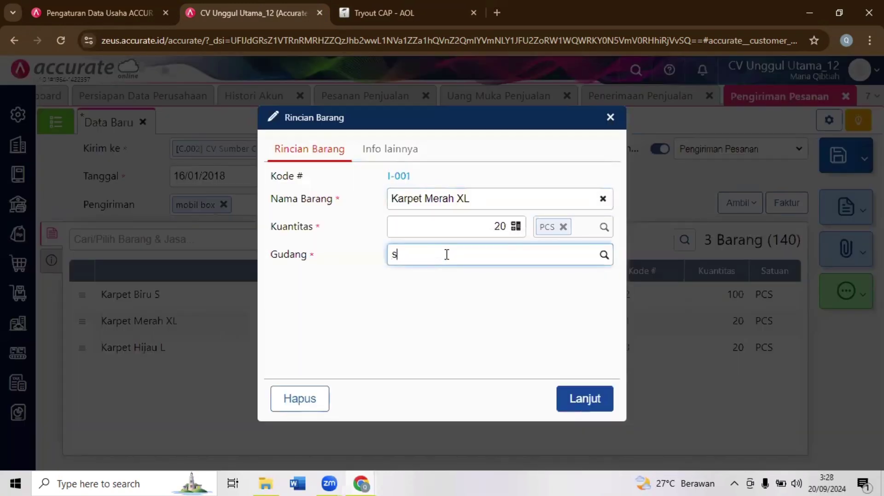
{"action": "type", "text": "tor"}
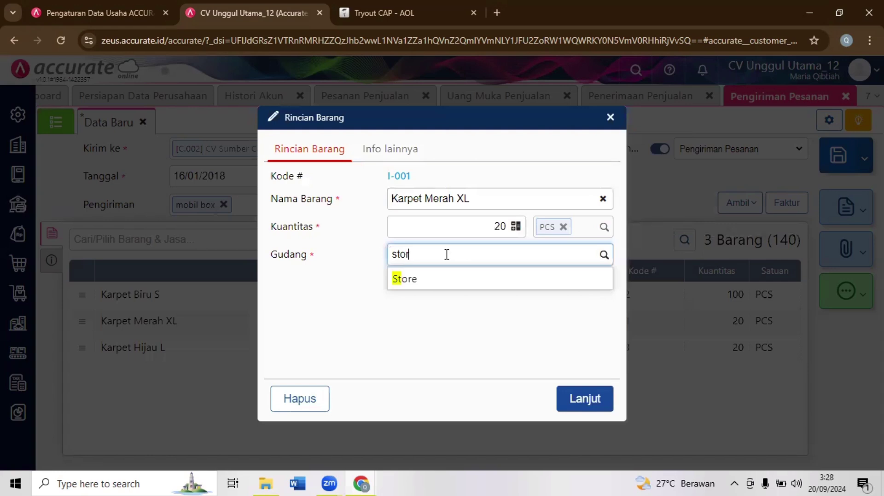
{"action": "left_click", "coordinate": [574, 396]}
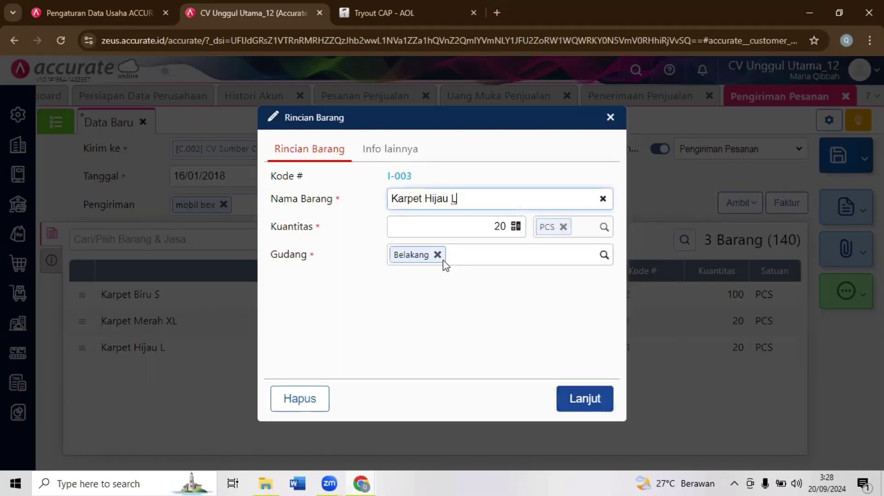
- Set the warehouse of Karpet Hijau L to Store and save the delivery order
{"action": "left_click", "coordinate": [422, 255]}
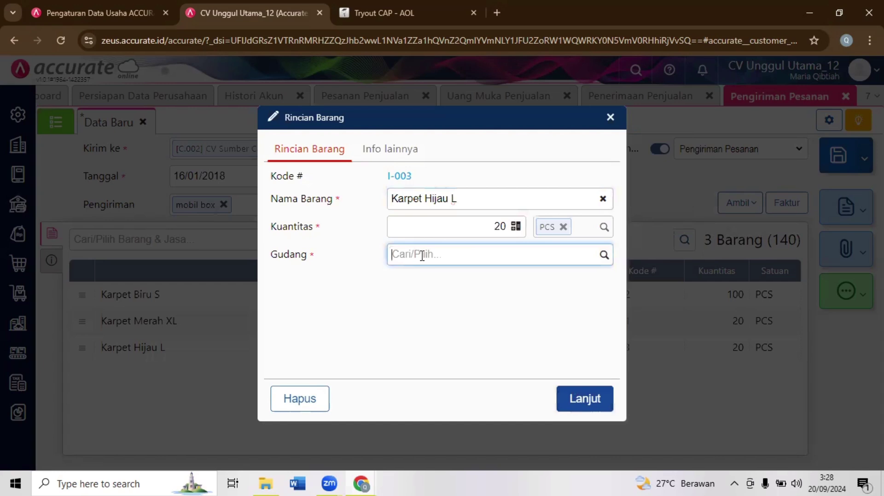
{"action": "type", "text": "store"}
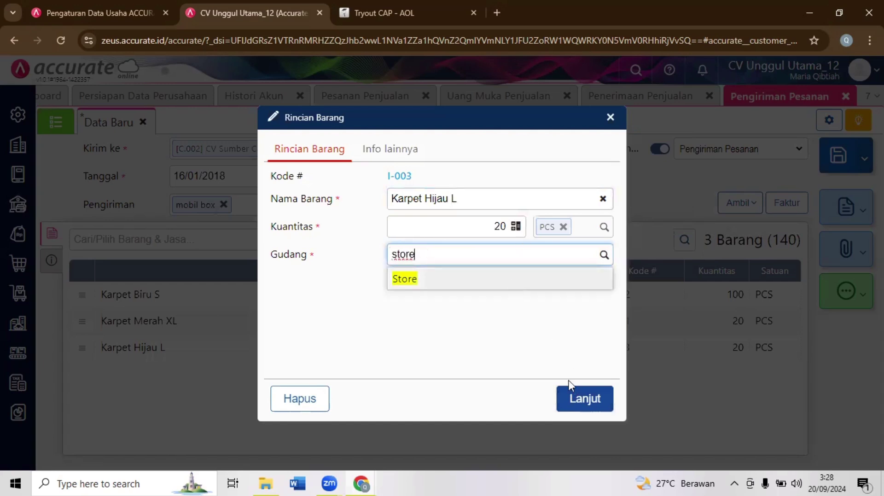
{"action": "left_click", "coordinate": [573, 398]}
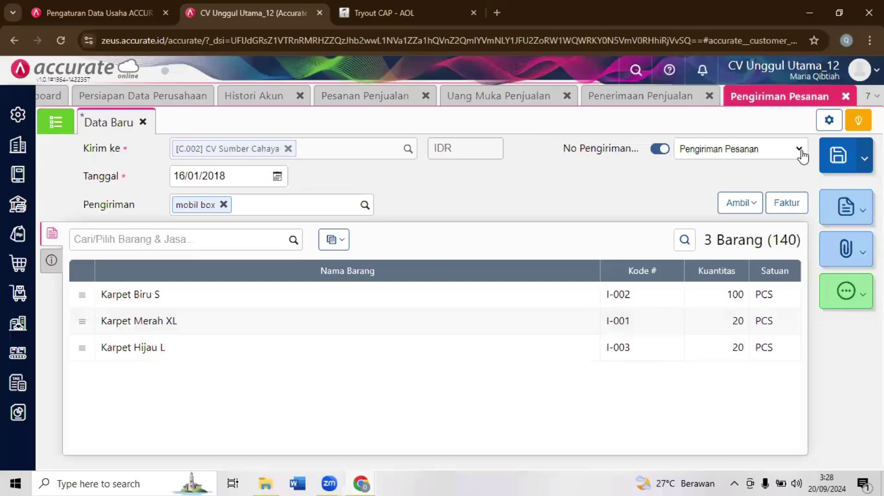
{"action": "left_click", "coordinate": [845, 155]}
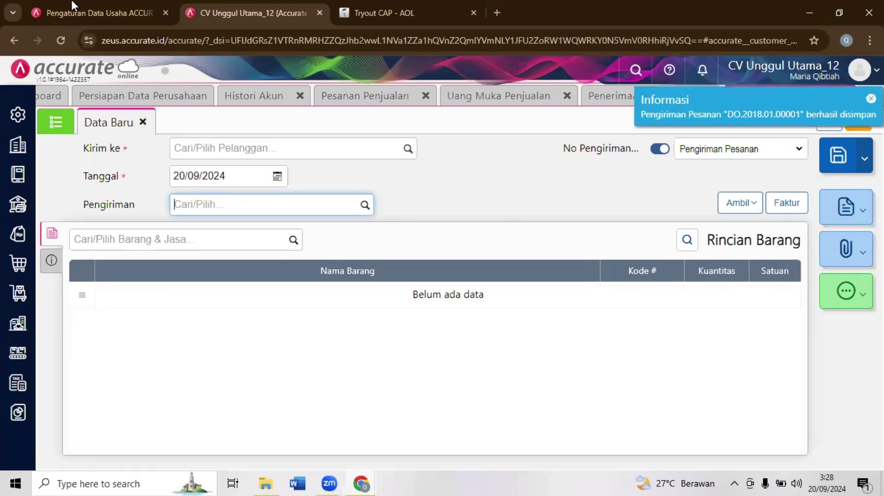
- Advance the quiz to the 17 January 2018 billing, open a new sales invoice (Faktur Penjualan) in Accurate and recheck the billing details
{"action": "key", "text": "ctrl+Tab"}
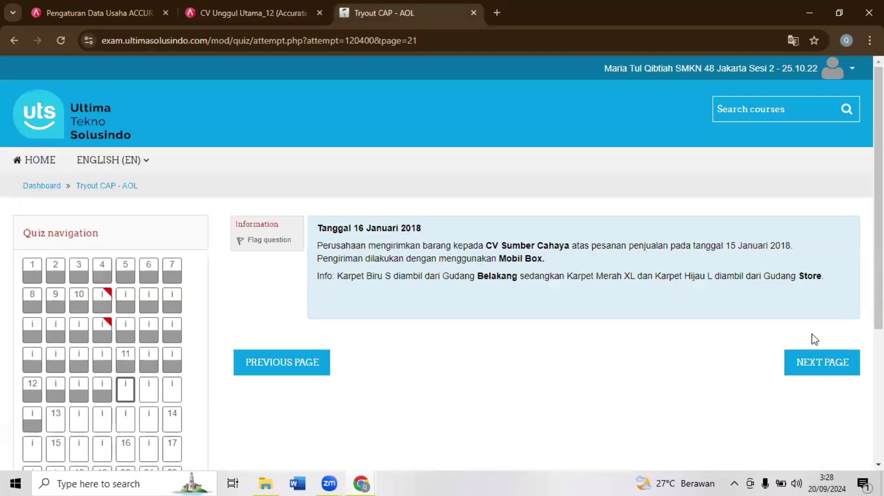
{"action": "left_click", "coordinate": [836, 358]}
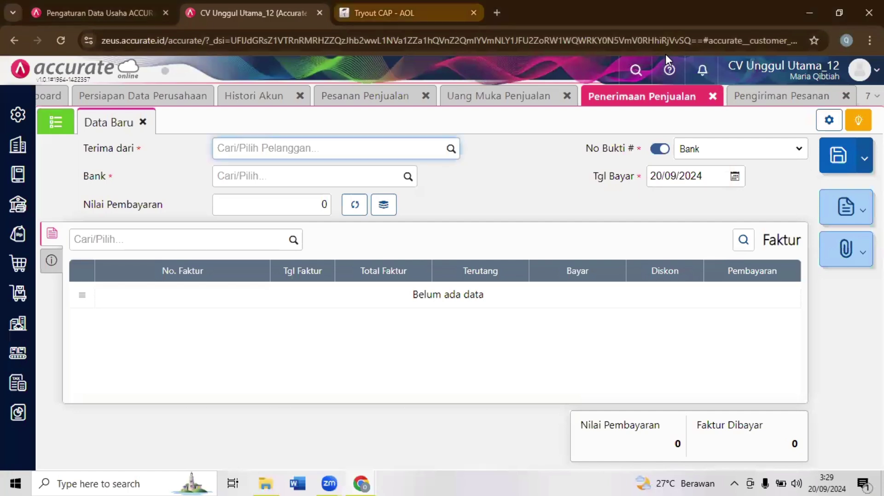
{"action": "left_click", "coordinate": [17, 240]}
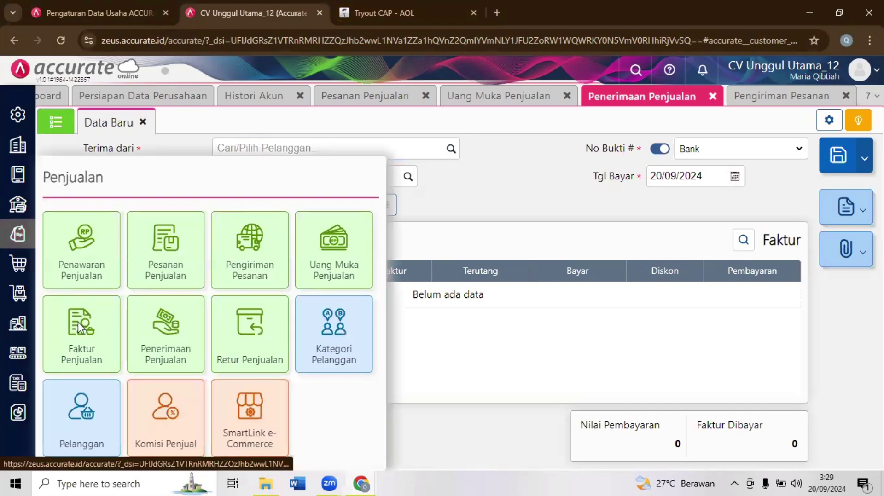
{"action": "left_click", "coordinate": [78, 322]}
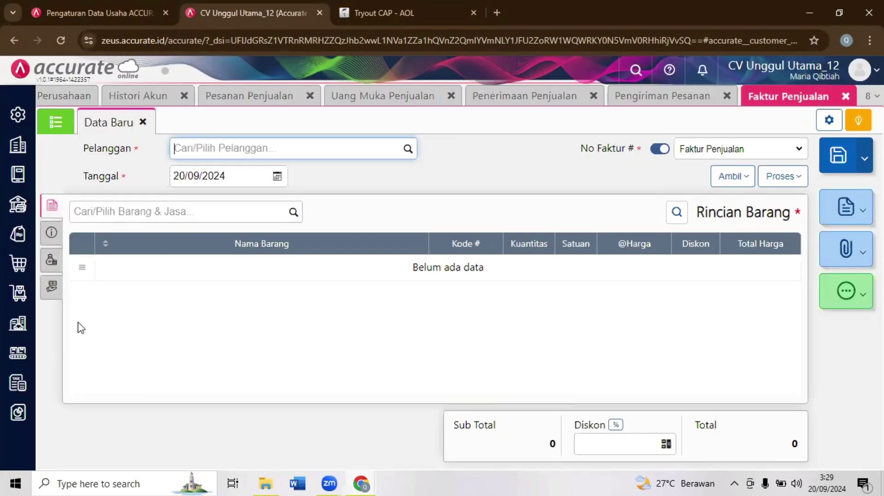
{"action": "key", "text": "ctrl+Tab"}
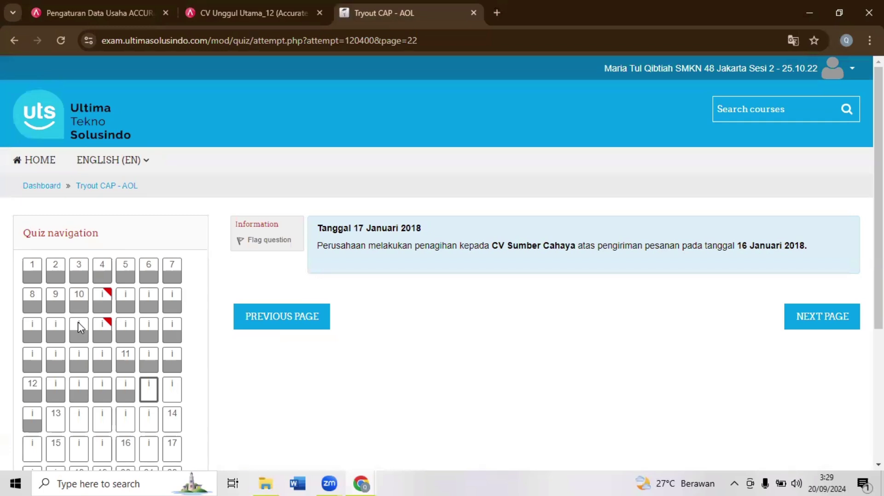
{"action": "key", "text": "ctrl+shift+Tab"}
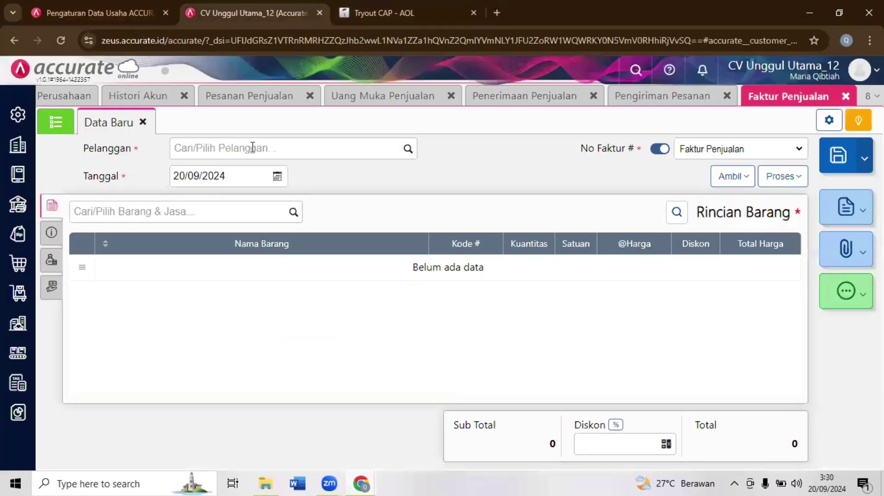
- Set the sales invoice's customer to CV Sumber Cahaya and its date to 17/01/2018
{"action": "left_click", "coordinate": [255, 146]}
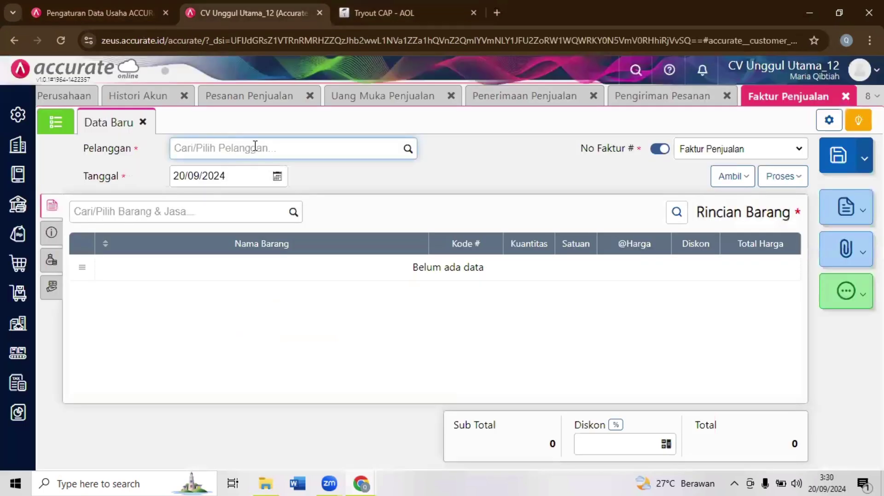
{"action": "type", "text": "ind"}
{"action": "key", "text": "BackSpace"}
{"action": "key", "text": "BackSpace"}
{"action": "key", "text": "BackSpace"}
{"action": "type", "text": "su"}
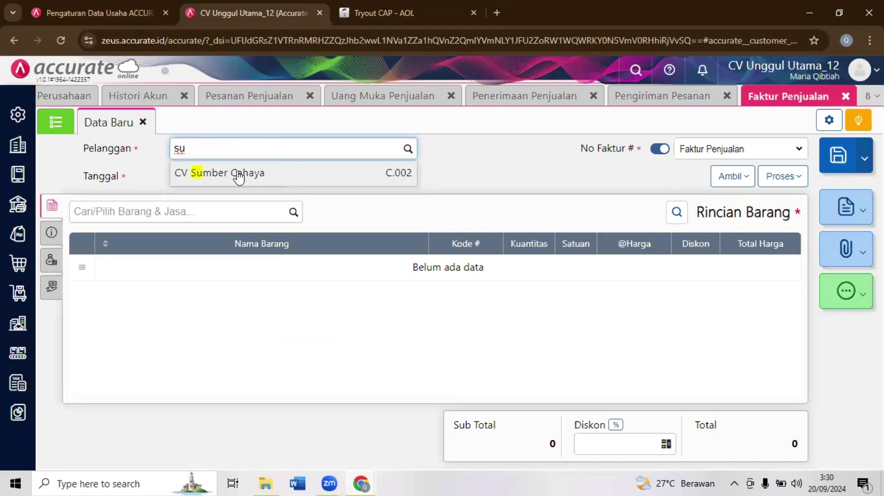
{"action": "left_click", "coordinate": [238, 175]}
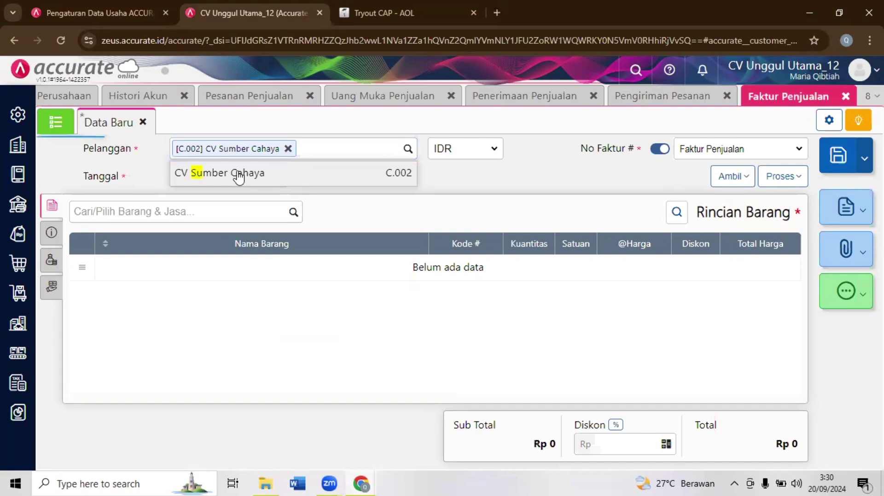
{"action": "type", "text": "1"}
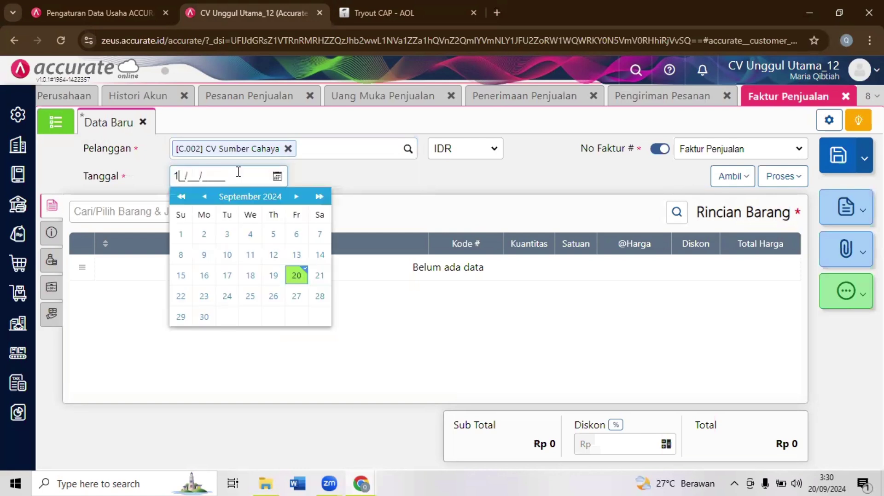
{"action": "type", "text": "7/01/2018"}
{"action": "left_click", "coordinate": [364, 185]}
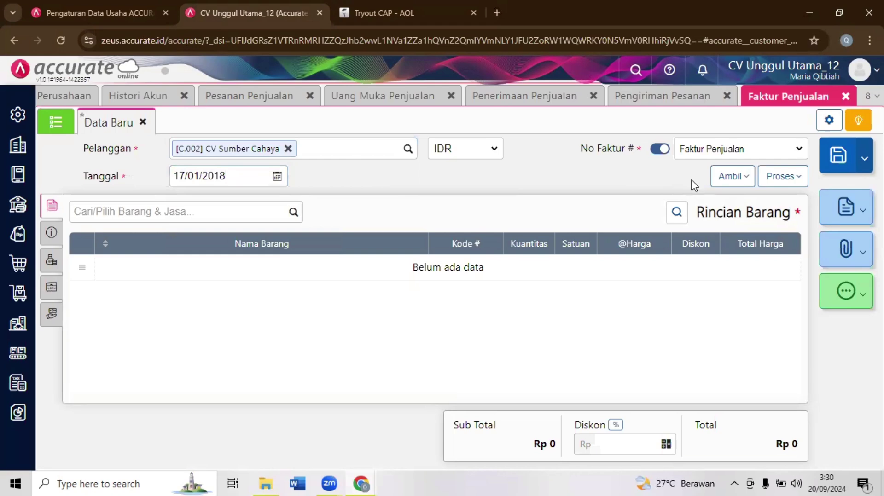
- Copy all items from delivery order DO.2018.01.00001 into the sales invoice
{"action": "left_click", "coordinate": [732, 176]}
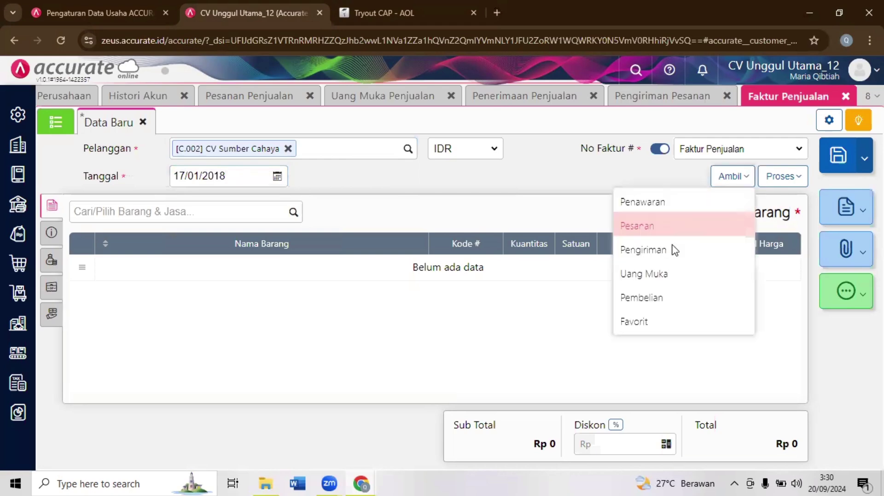
{"action": "left_click", "coordinate": [675, 250]}
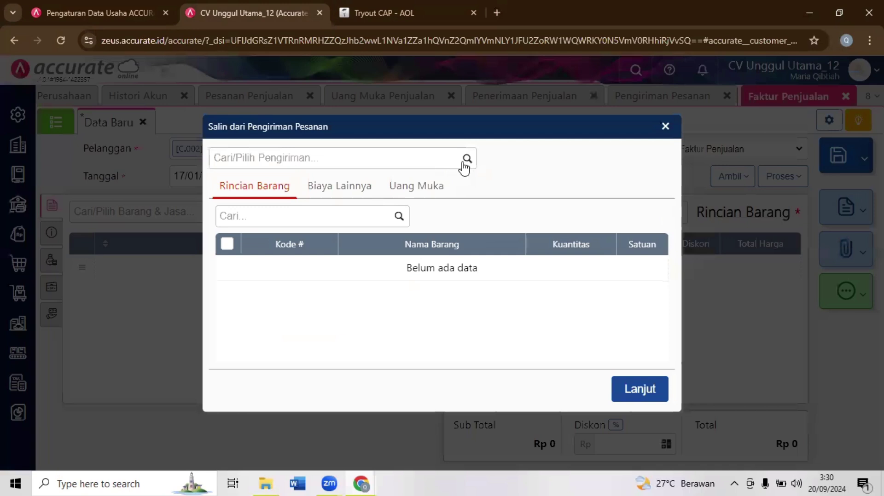
{"action": "left_click", "coordinate": [466, 159]}
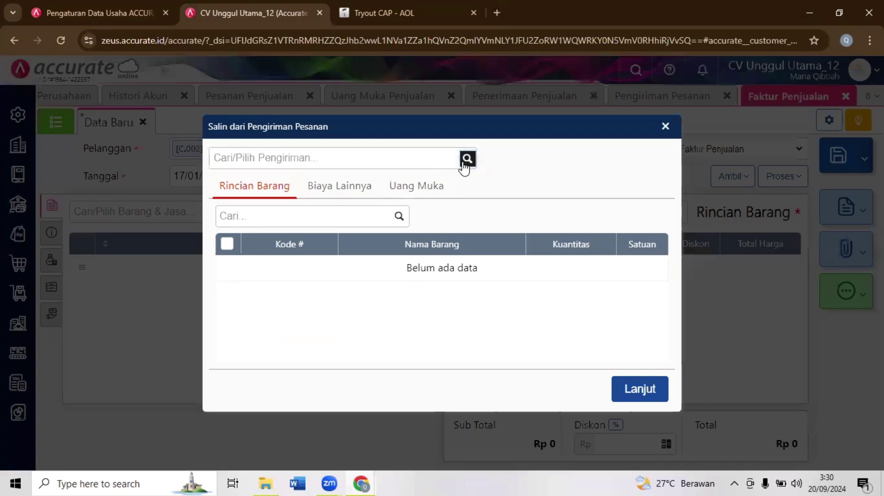
{"action": "left_click", "coordinate": [415, 189]}
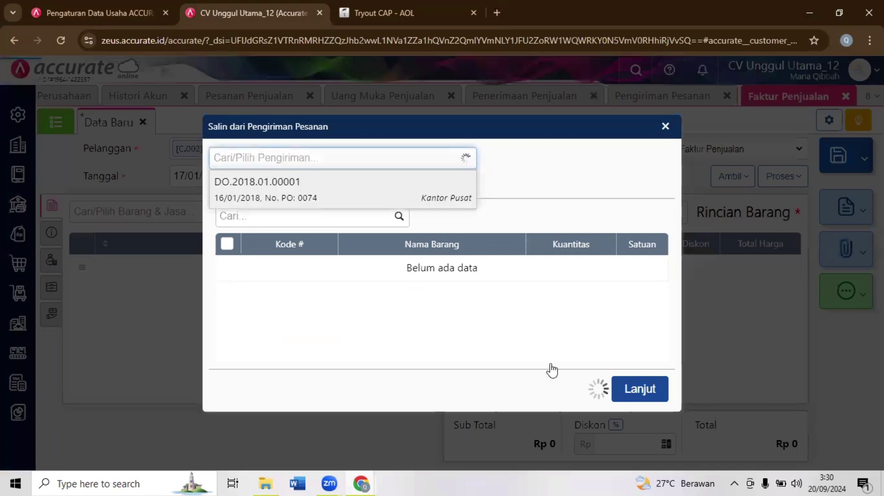
{"action": "left_click", "coordinate": [629, 403]}
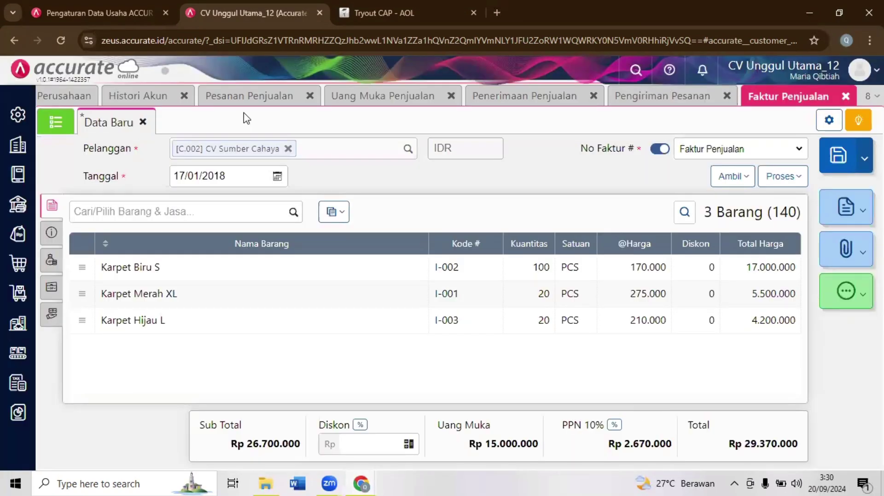
- Save the sales invoice after rechecking the billing details in the quiz, and advance the quiz to the next page
{"action": "key", "text": "ctrl+Tab"}
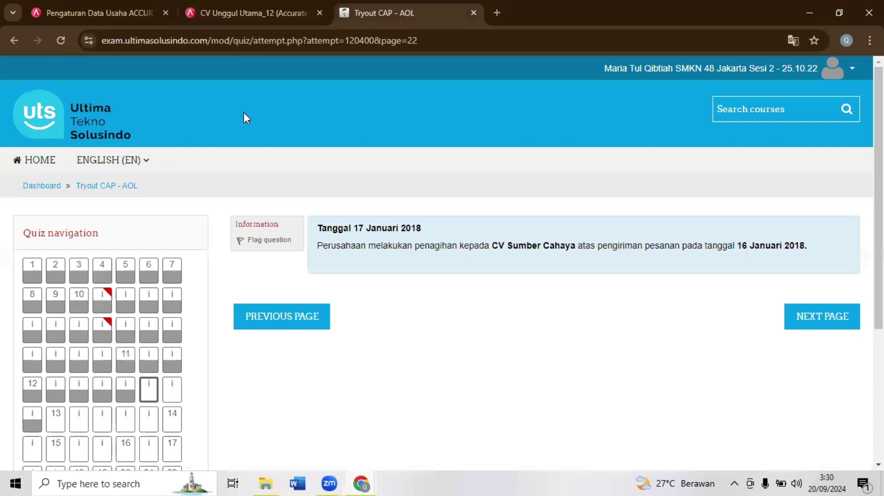
{"action": "key", "text": "ctrl+shift+Tab"}
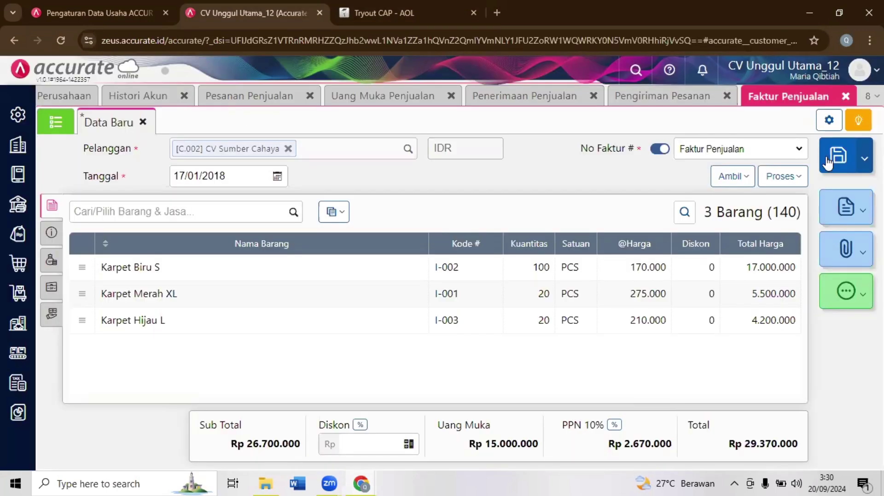
{"action": "left_click", "coordinate": [827, 161]}
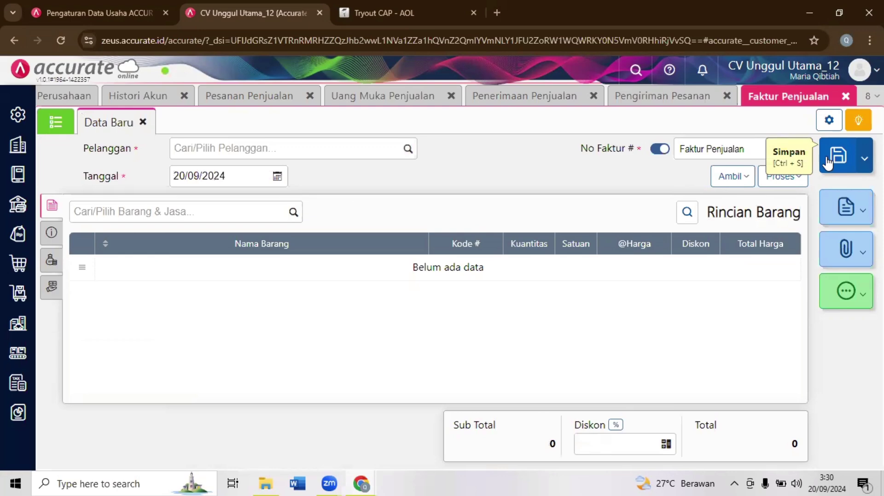
{"action": "key", "text": "ctrl+Tab"}
{"action": "left_click", "coordinate": [841, 317]}
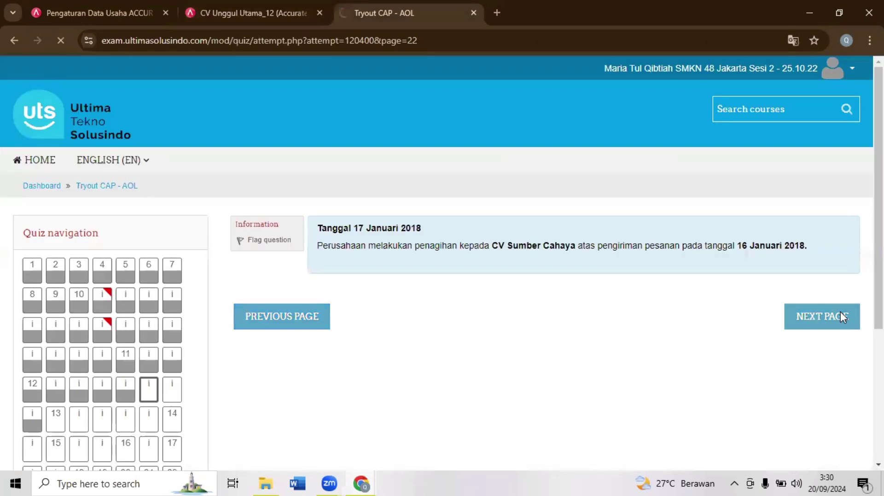